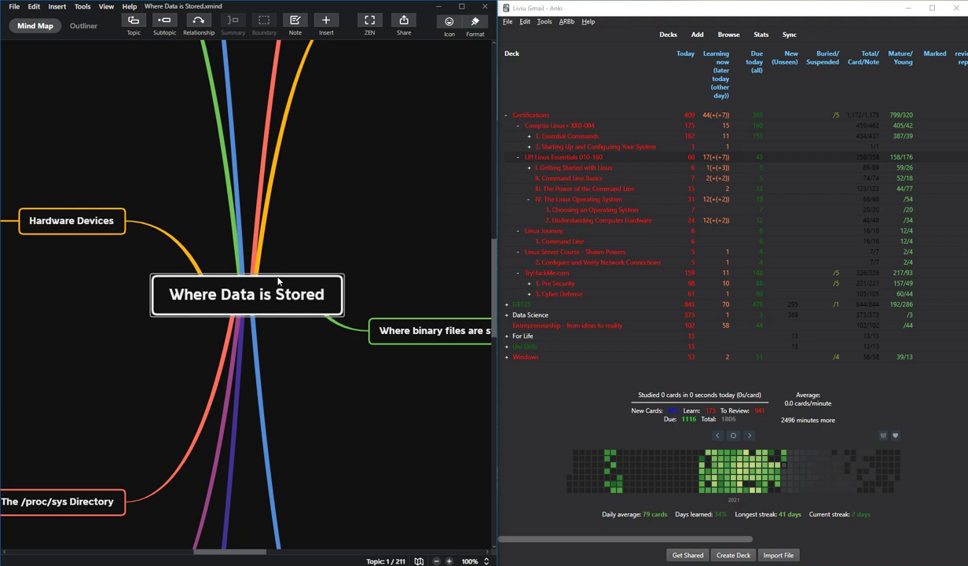
In Anki, create a deck named "3. Where Data is Stored" and nest it under "IV. The Linux Operating System"
left_click(363, 208)
scroll(363, 209, "down", 8)
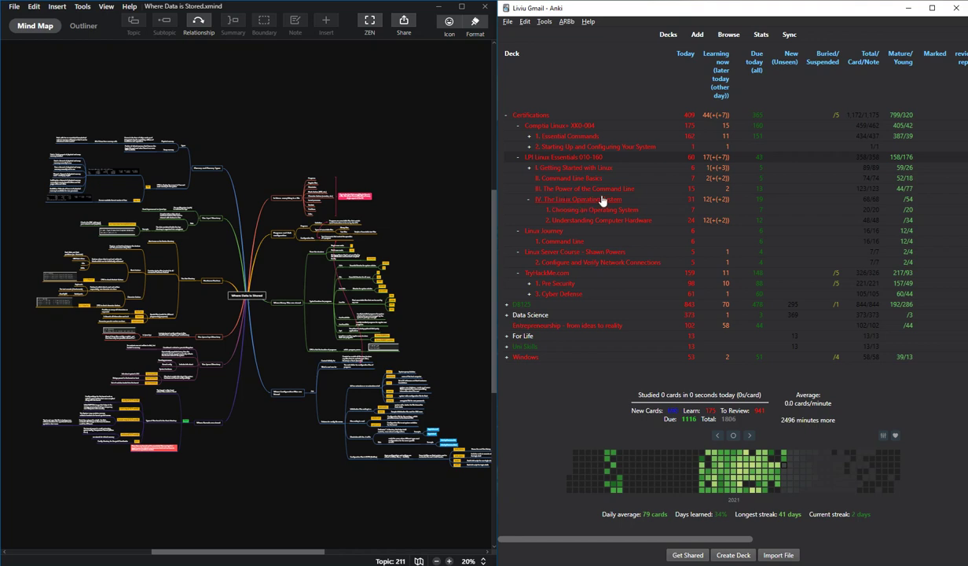
left_click(733, 556)
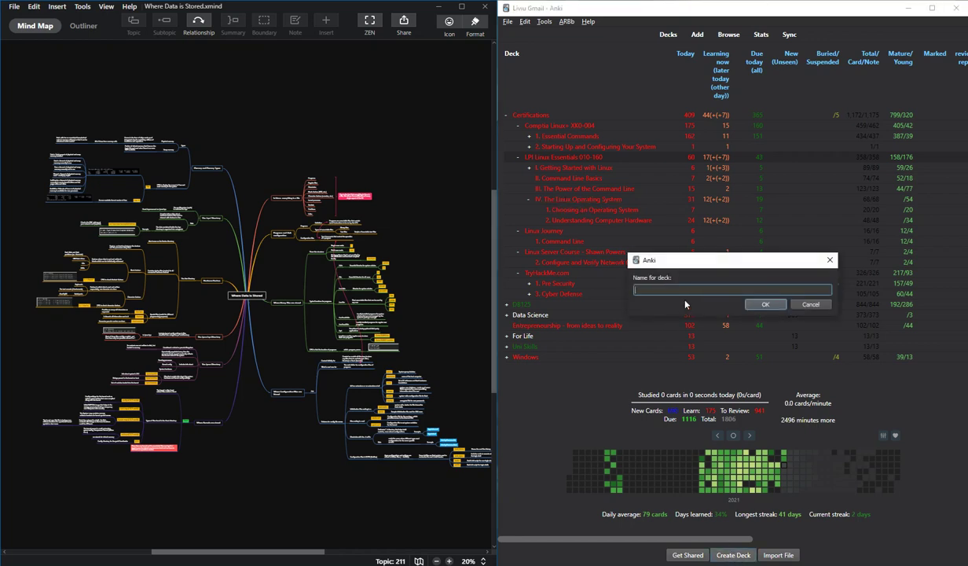
type("3. Where Data is Stored")
key("Escape")
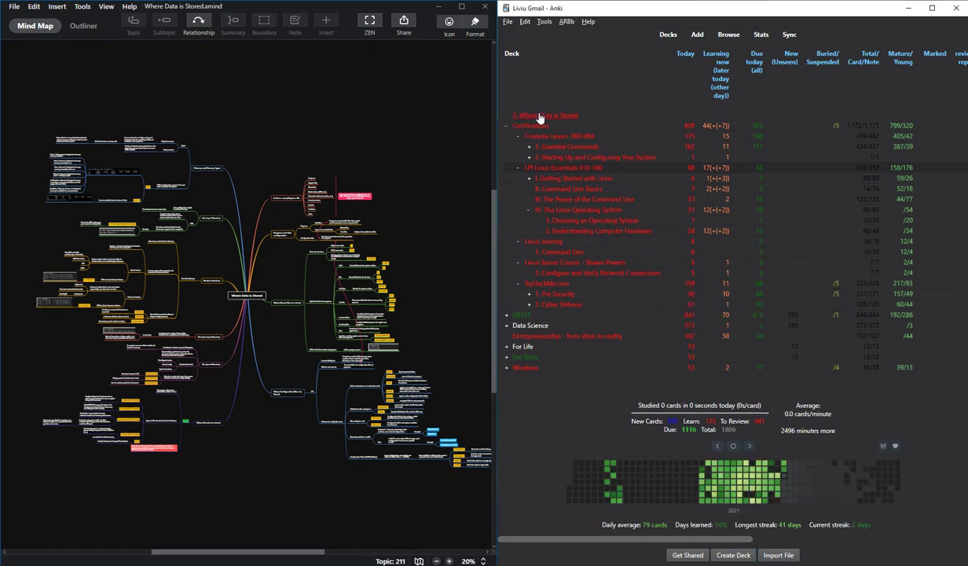
left_click_drag(539, 118, 627, 214)
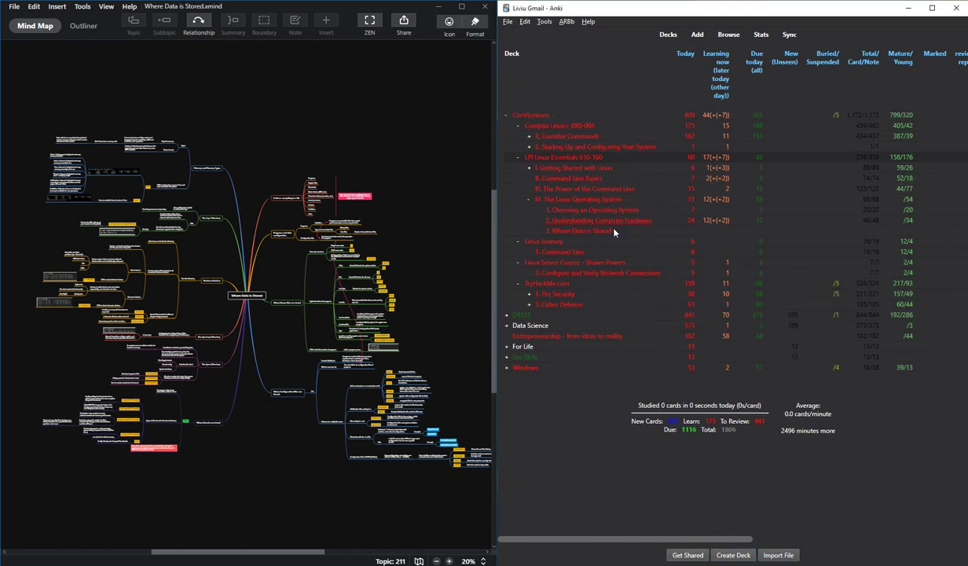
Open the "3. Where Data is Stored" deck and start a new note of type "Basic (no type in the answer)"
left_click(587, 231)
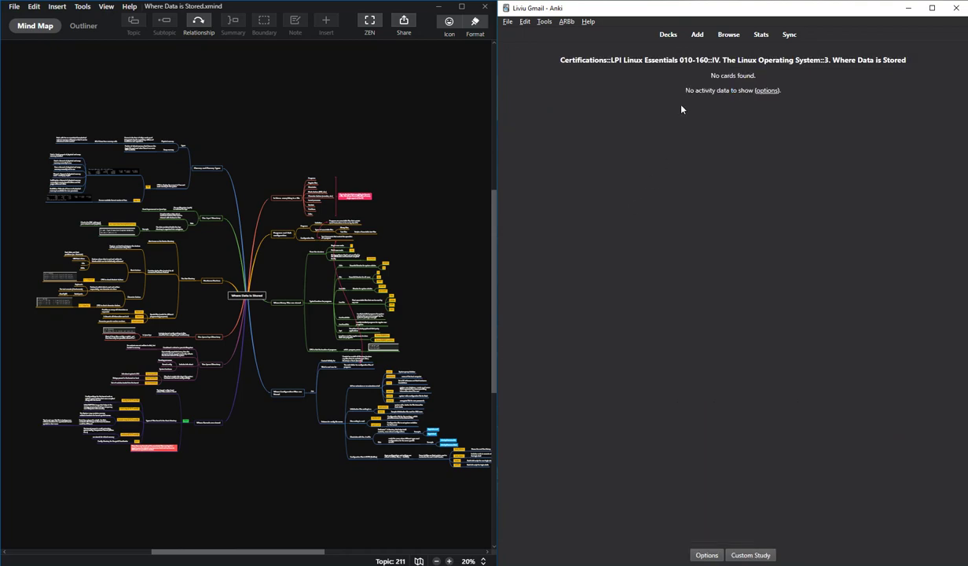
left_click(696, 36)
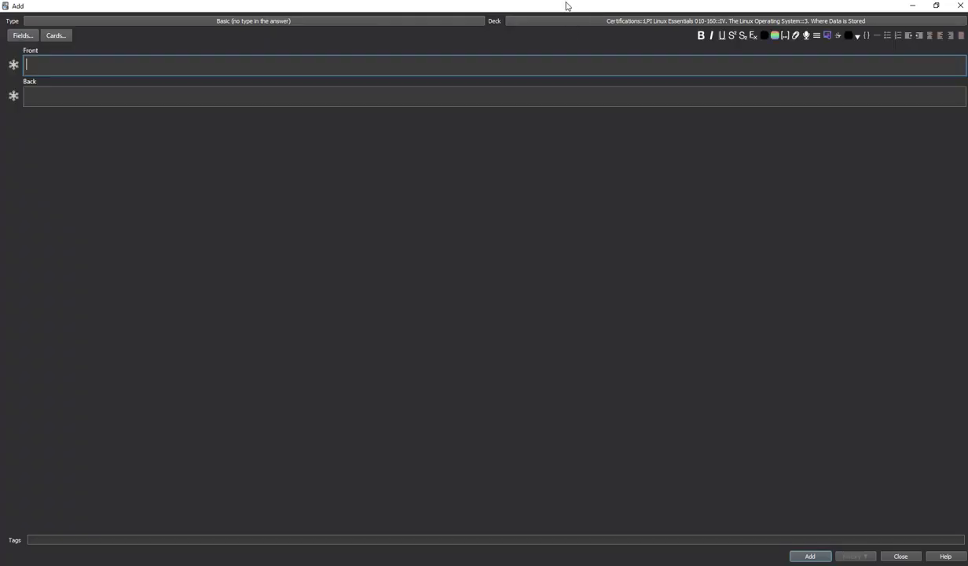
left_click_drag(566, 5, 660, 214)
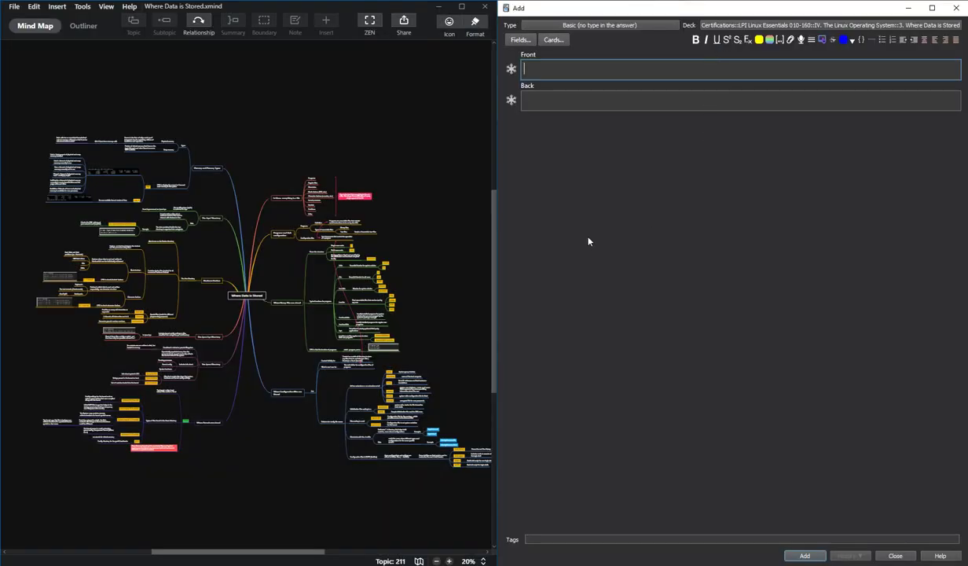
left_click(636, 25)
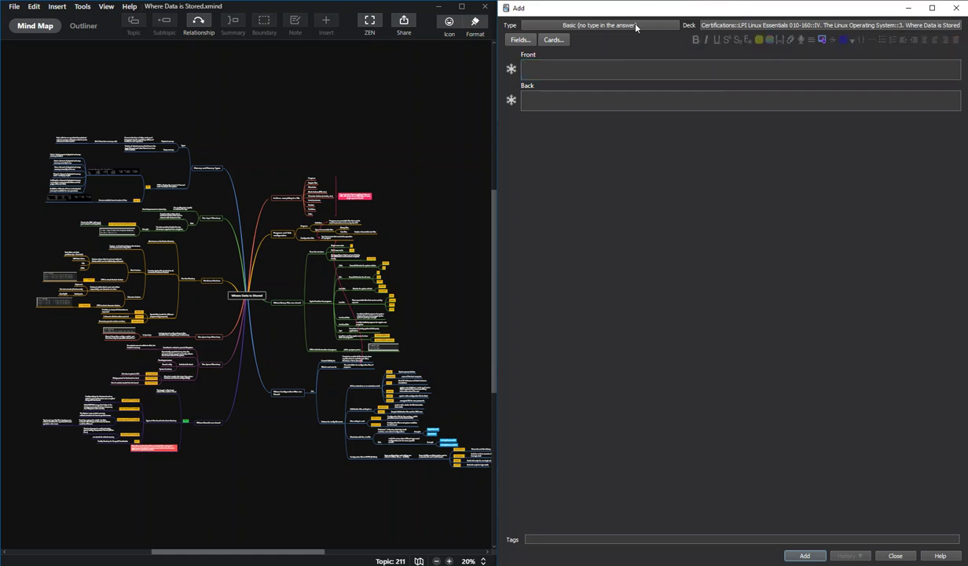
left_click(605, 28)
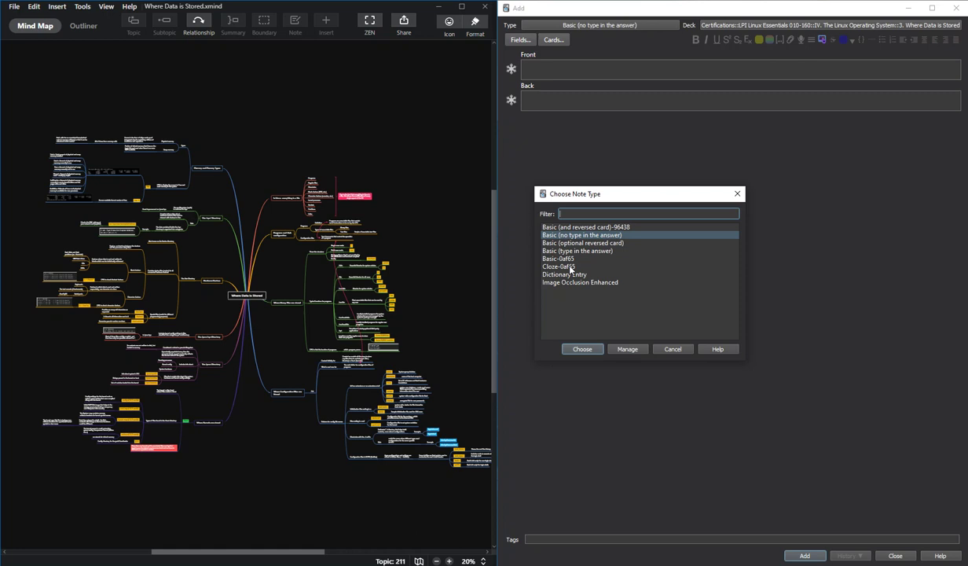
left_click(580, 347)
Look through the branches of the "Where Data is Stored" mind map in XMind, finishing at "In Linux, everything is a file"
left_click(344, 156)
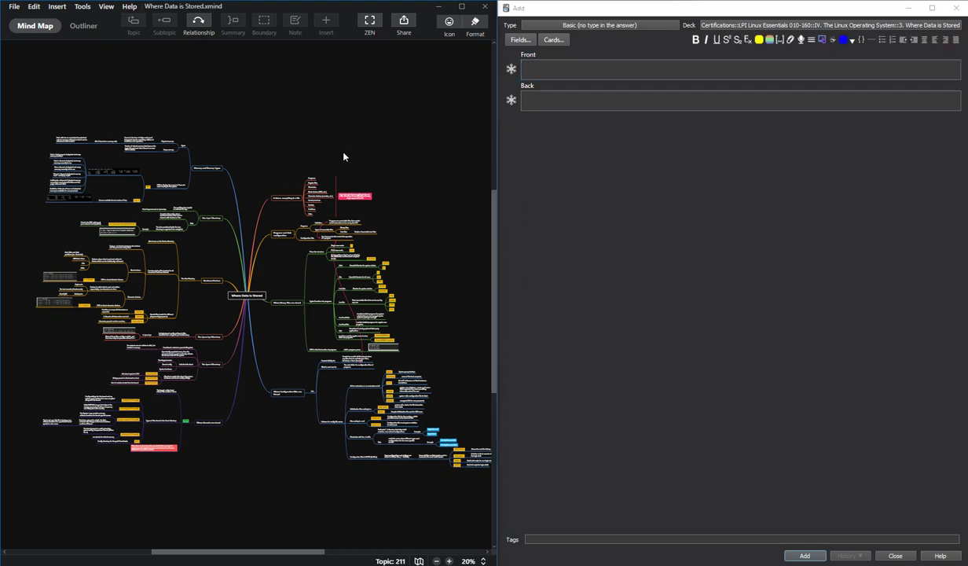
scroll(343, 155, "up", 5)
scroll(378, 395, "down", 10)
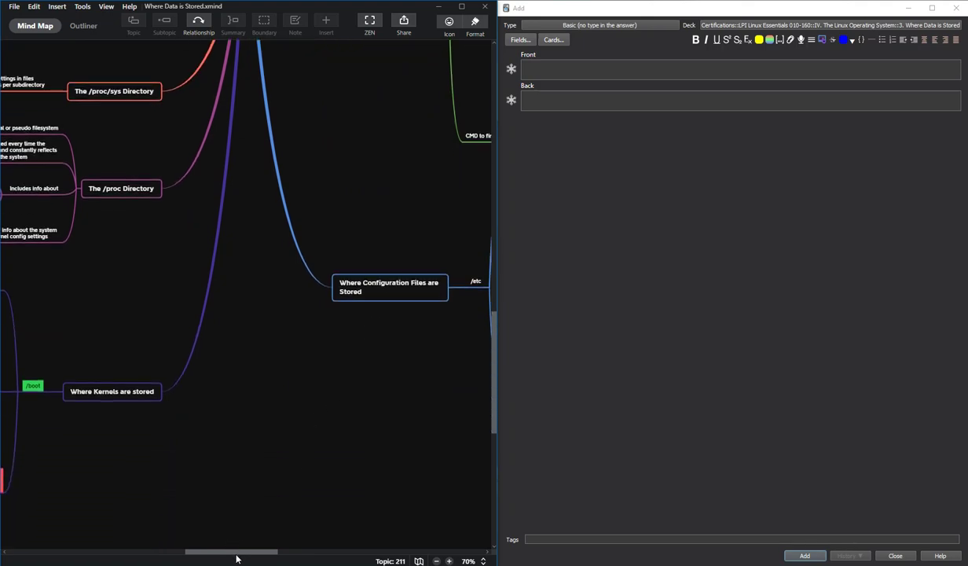
left_click_drag(241, 552, 279, 548)
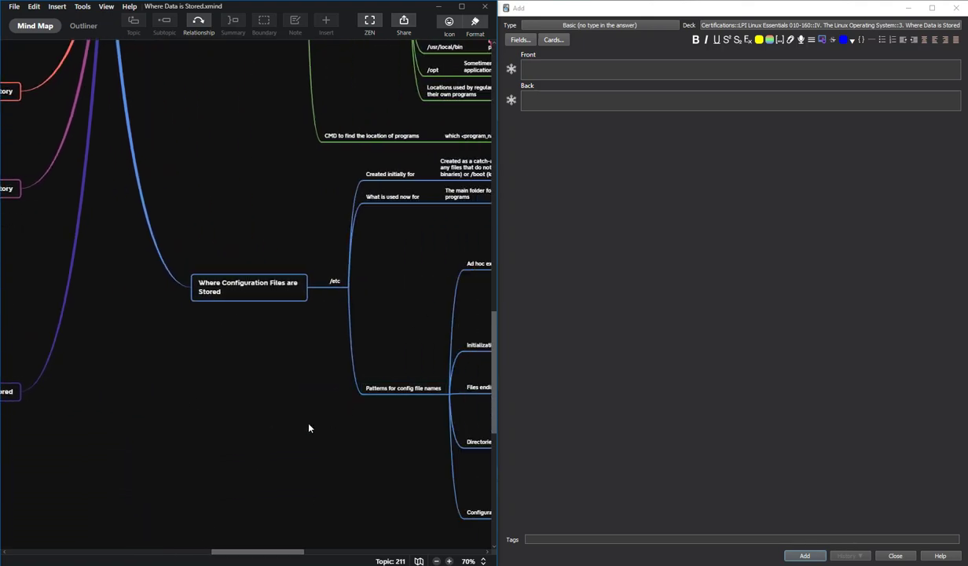
scroll(241, 281, "up", 10)
scroll(251, 107, "up", 5)
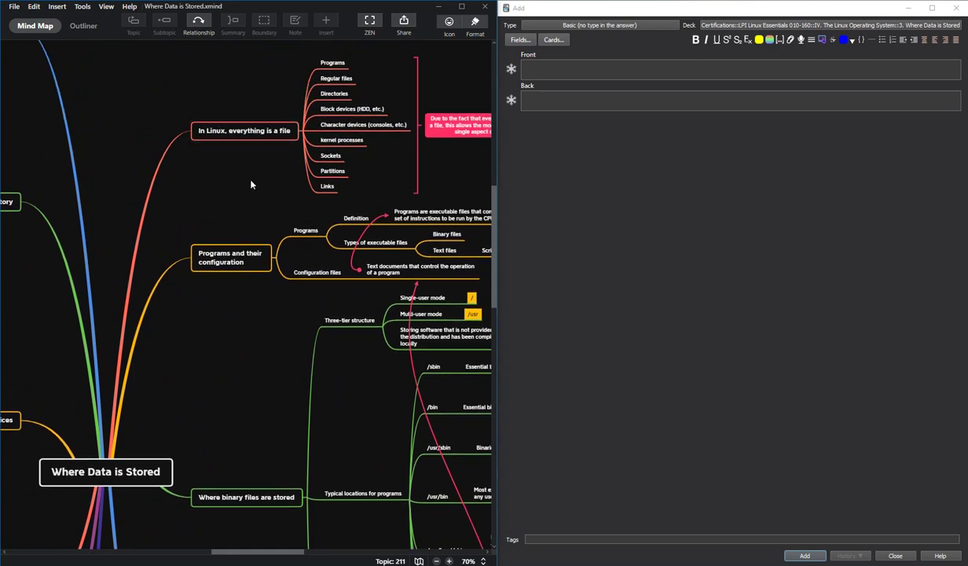
scroll(251, 185, "up", 3)
scroll(235, 275, "down", 5)
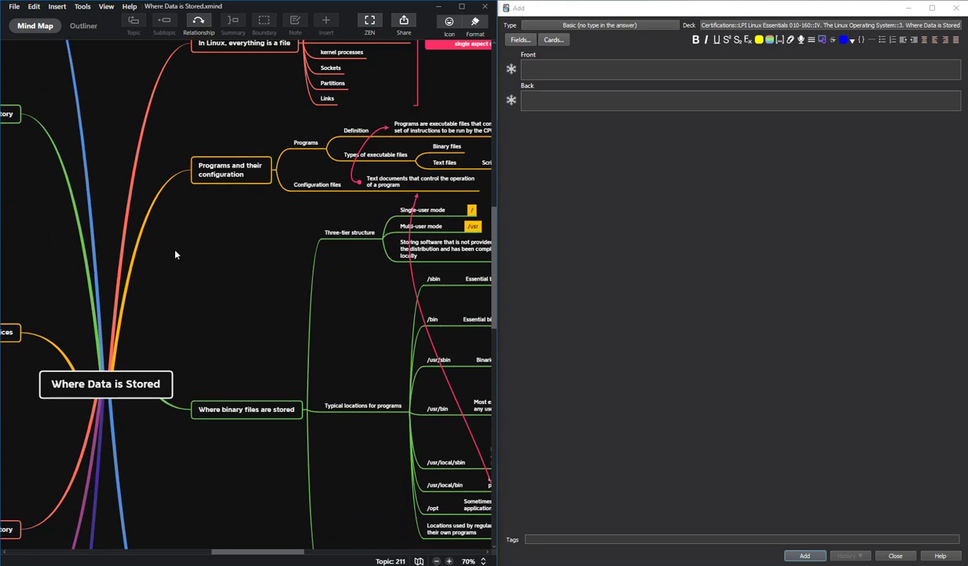
left_click_drag(268, 552, 260, 552)
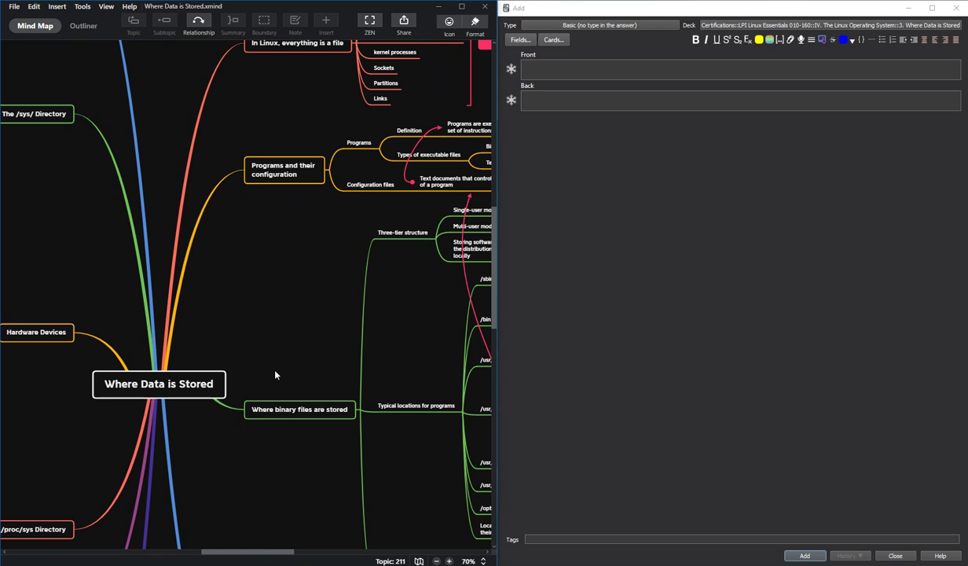
scroll(280, 356, "up", 3)
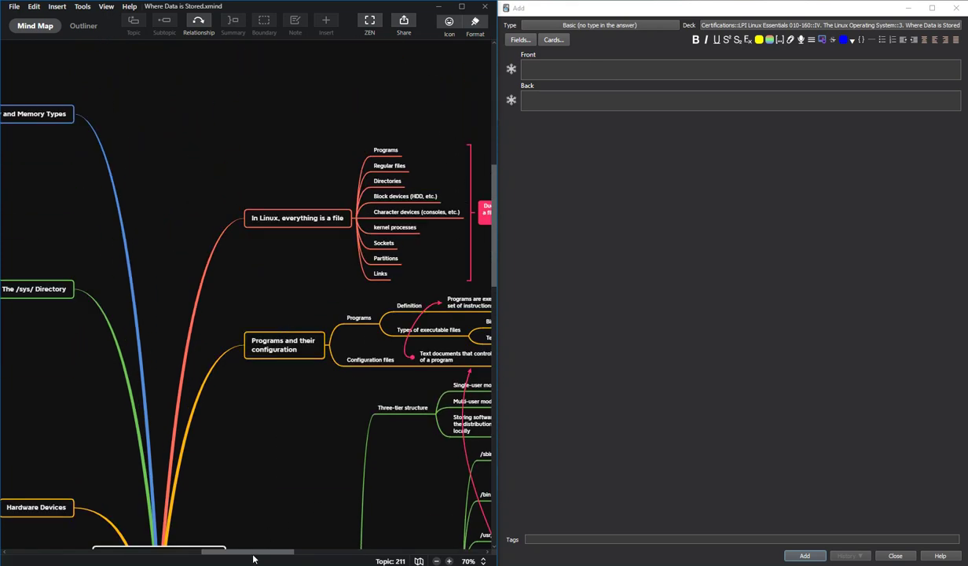
left_click_drag(254, 552, 258, 552)
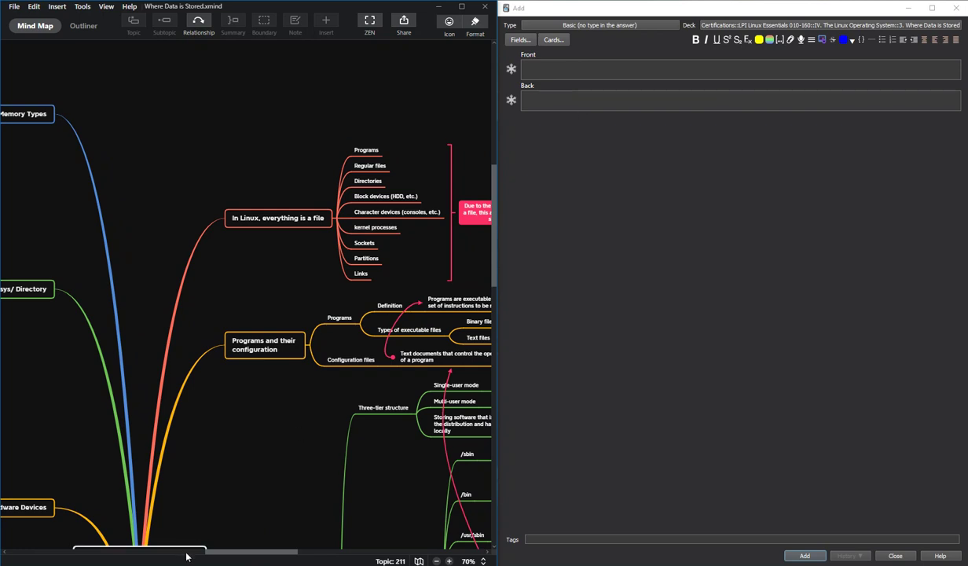
left_click_drag(219, 556, 232, 555)
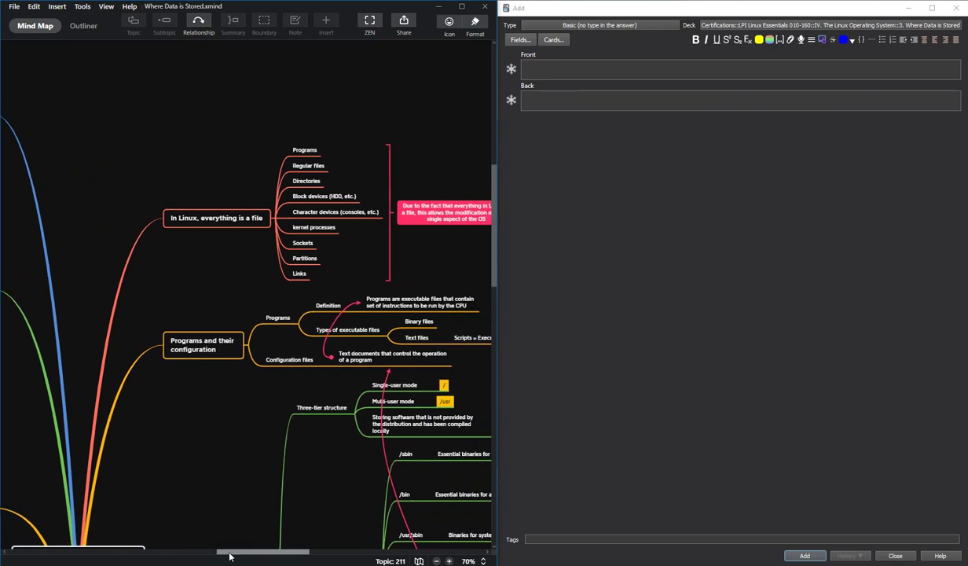
Enter "Give a few examples that show why in Linux everything is a file?" as the front of the Anki note
left_click(561, 68)
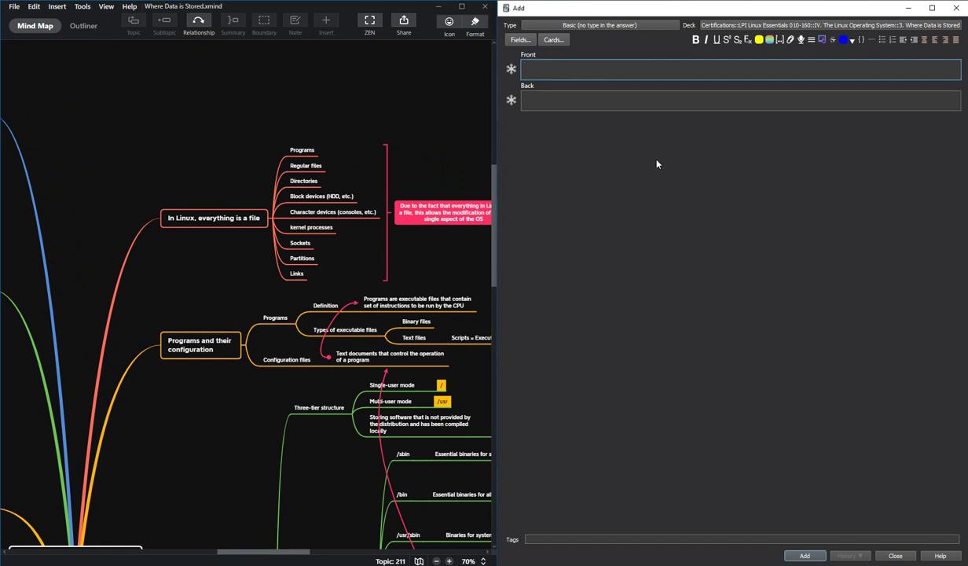
type("Give a few examples that will")
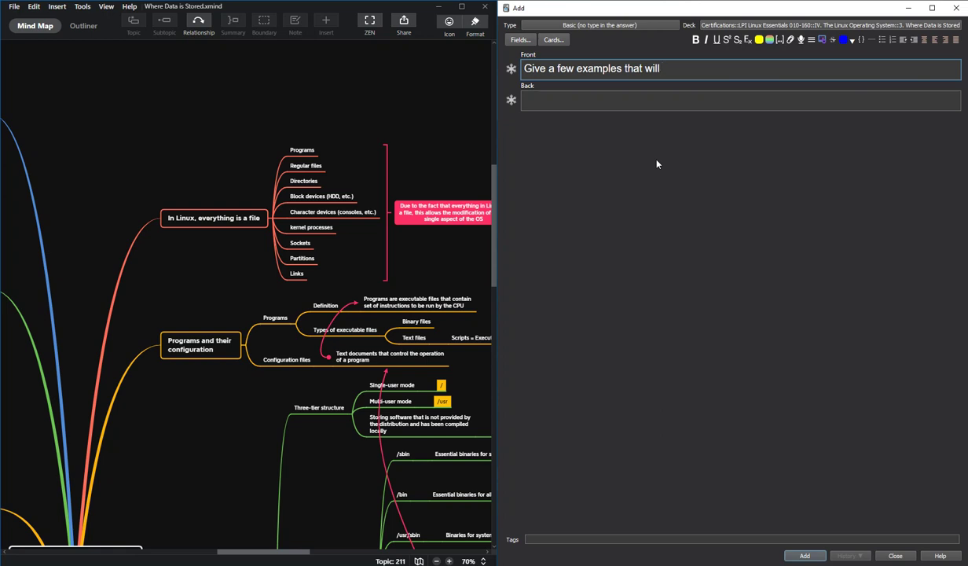
key("BackSpace")
key("BackSpace")
key("BackSpace")
key("BackSpace")
key("BackSpace")
key("BackSpace")
key("BackSpace")
key("BackSpace")
type("hat ")
type("explain")
key("BackSpace")
key("BackSpace")
key("BackSpace")
key("BackSpace")
key("BackSpace")
key("BackSpace")
key("BackSpace")
type("show why in Linux everything is a file")
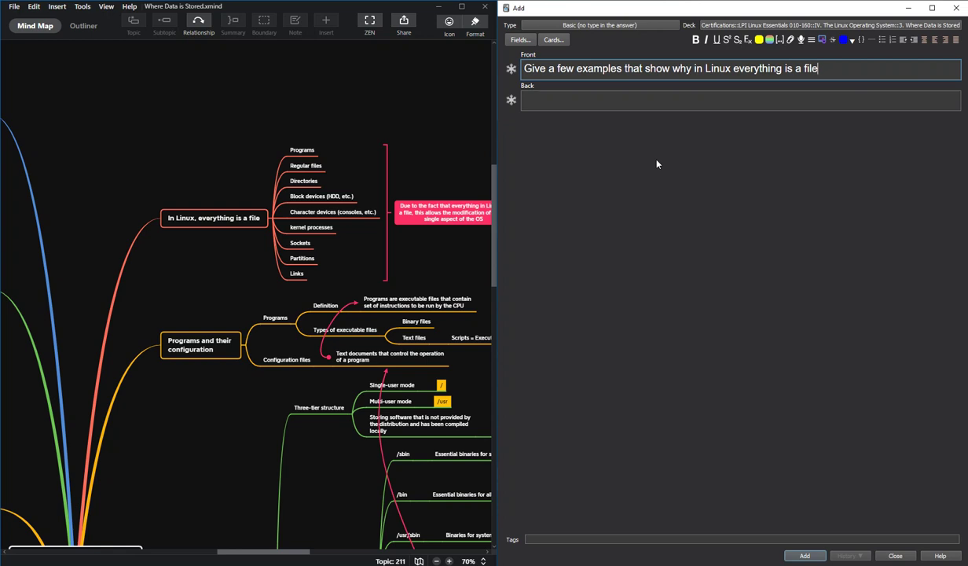
type("?")
Start a bulleted list on the note's back with Programs, Regular files, Directories and Block devices (HDD, etc.)
key("Tab")
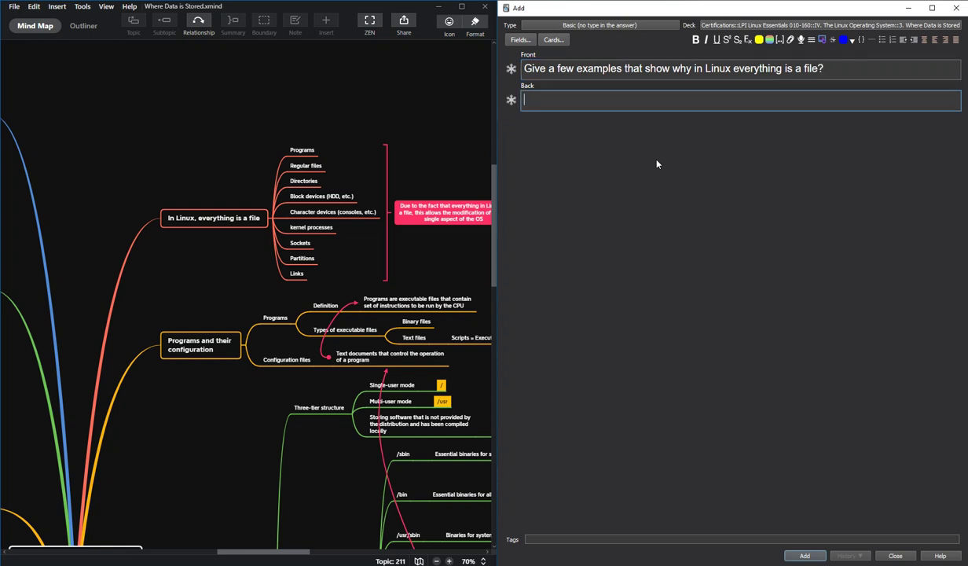
type("-")
key("BackSpace")
key("BackSpace")
key("ctrl+[")
type("Programs")
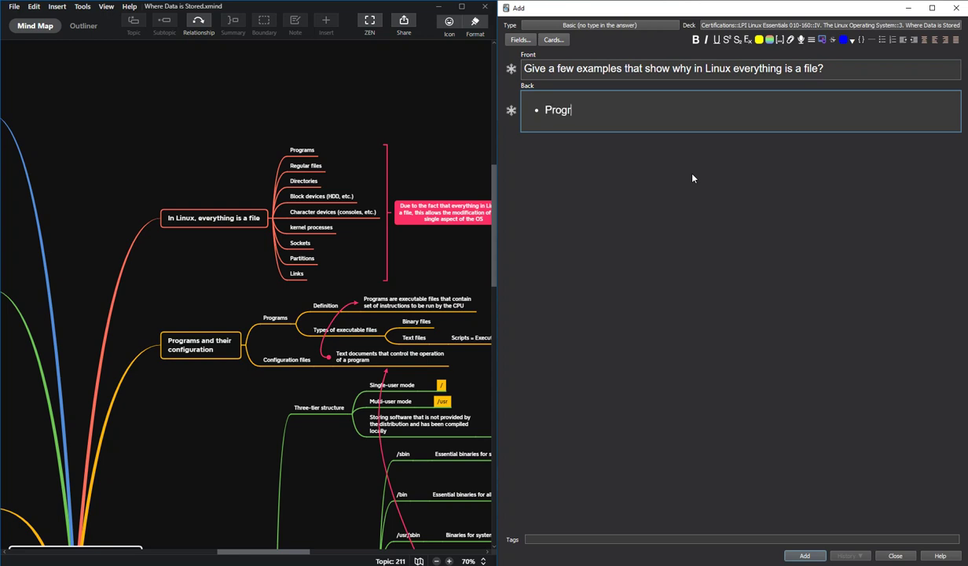
key("Return")
type("Regular f")
type("iles")
key("Return")
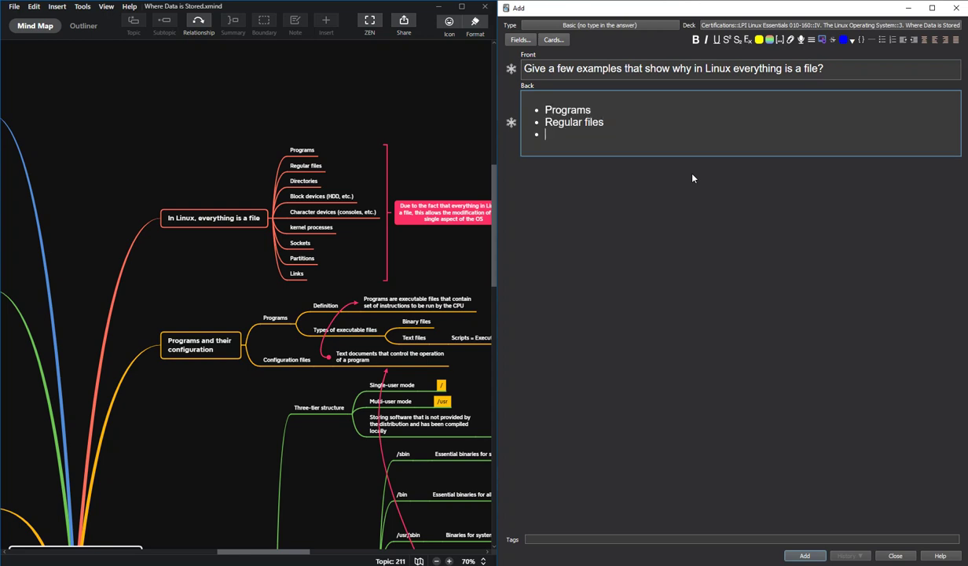
type("Directories")
key("Return")
type("Block ")
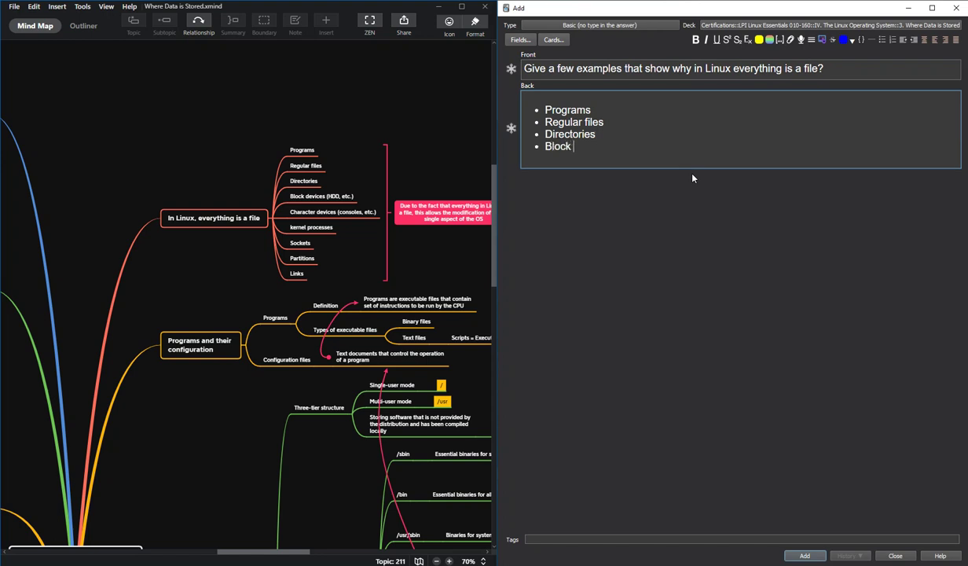
type("devices (HDD, etc.)")
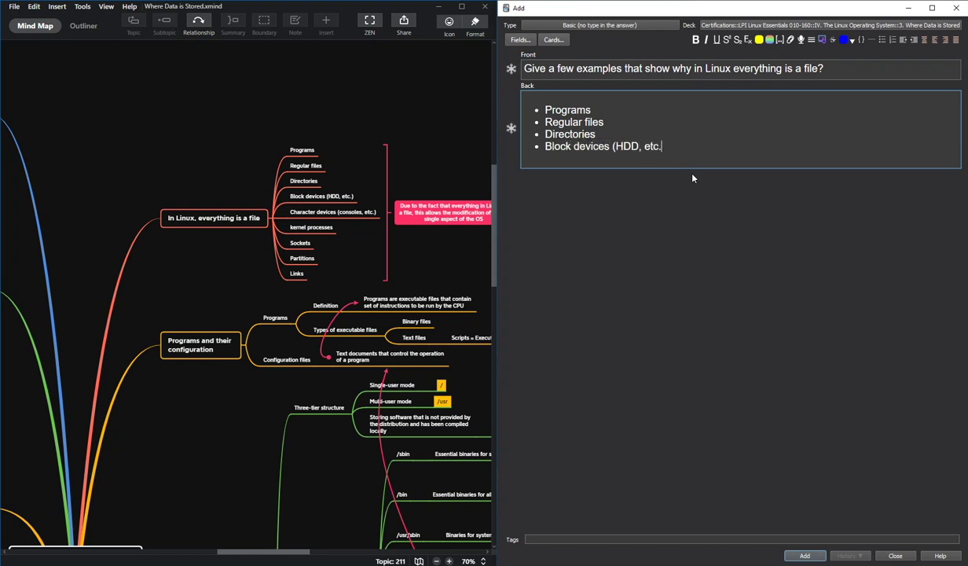
Complete the back's list with Character devices (console, etc.), Kernel processes, Sockets, Partitions and Links, and add the note to the deck
key("Return")
type("Cha")
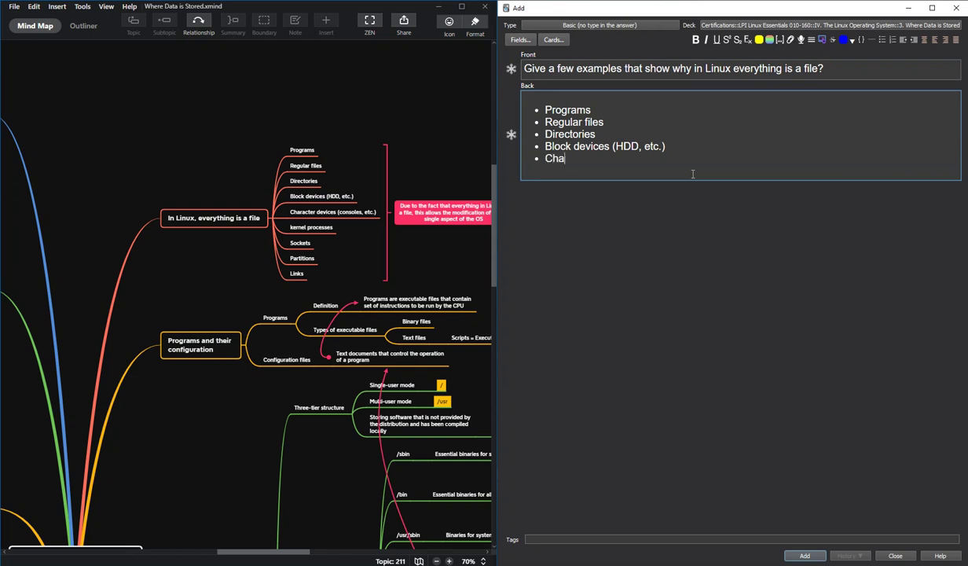
type("racter devices (console, etc.)")
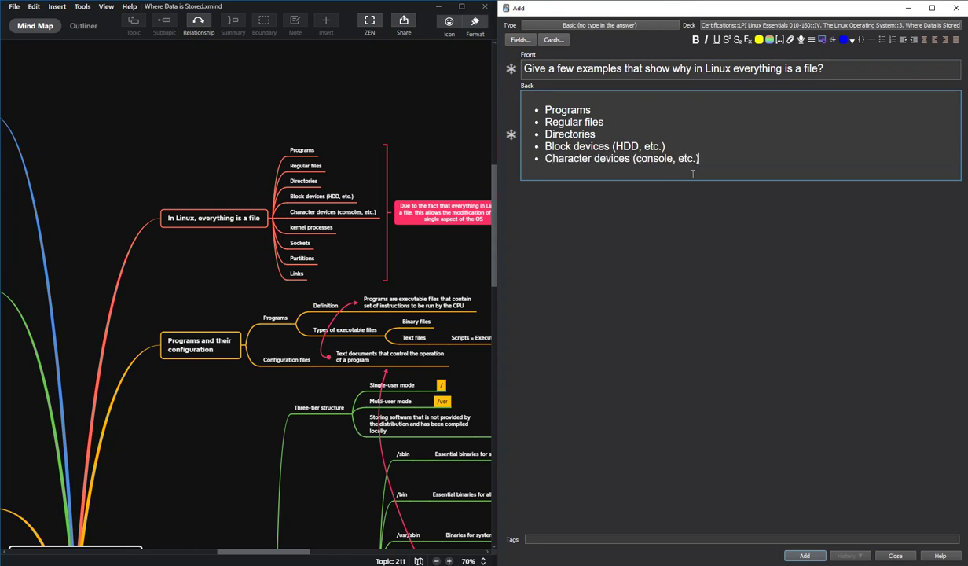
key("Return")
type("Kerne")
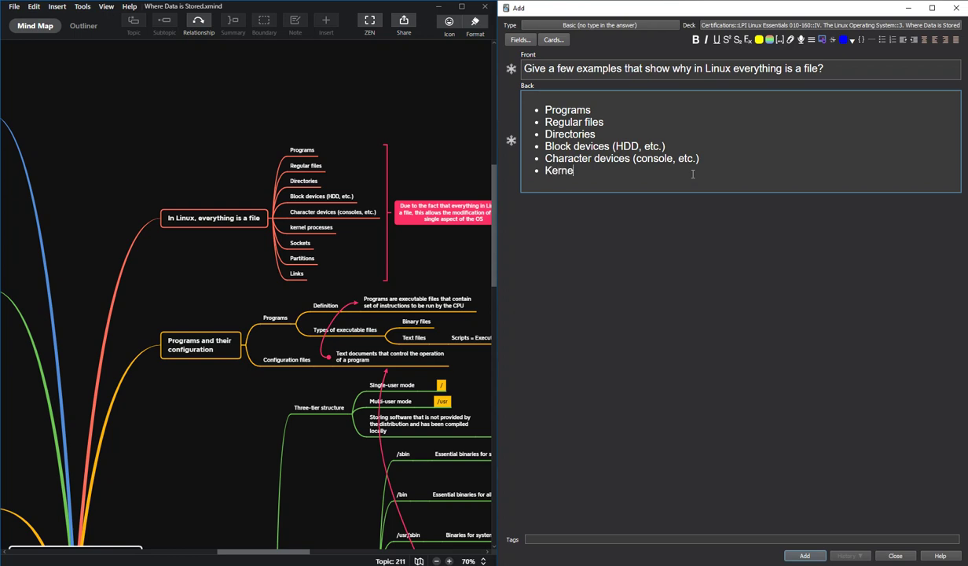
type("l processes")
key("Return")
type("Sockets")
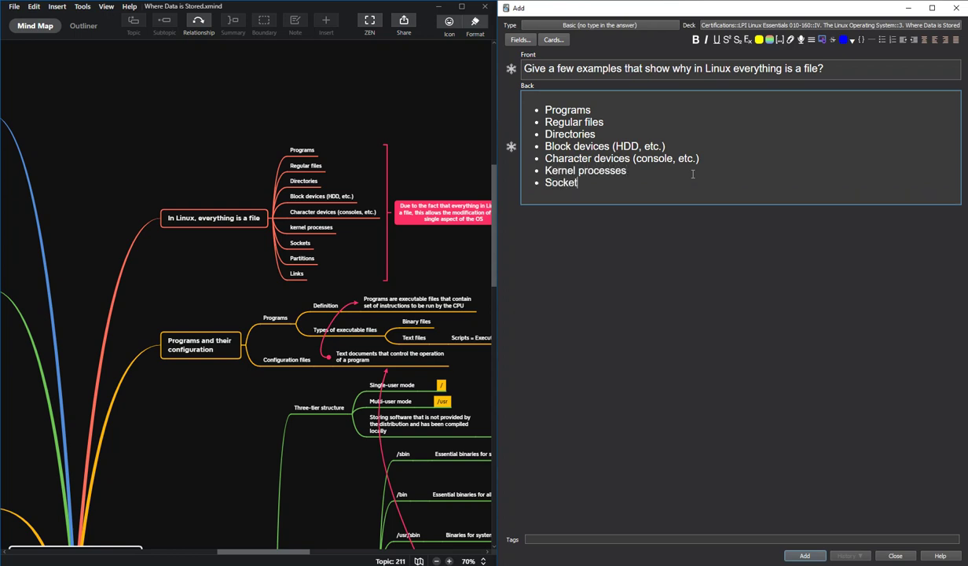
key("Return")
type("Partitions")
key("Return")
type("Links")
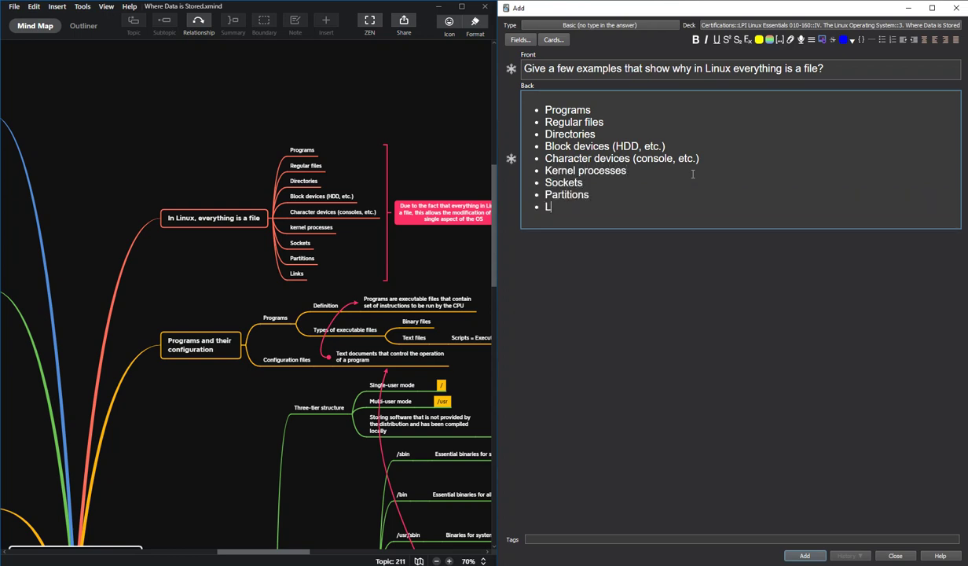
left_click(797, 560)
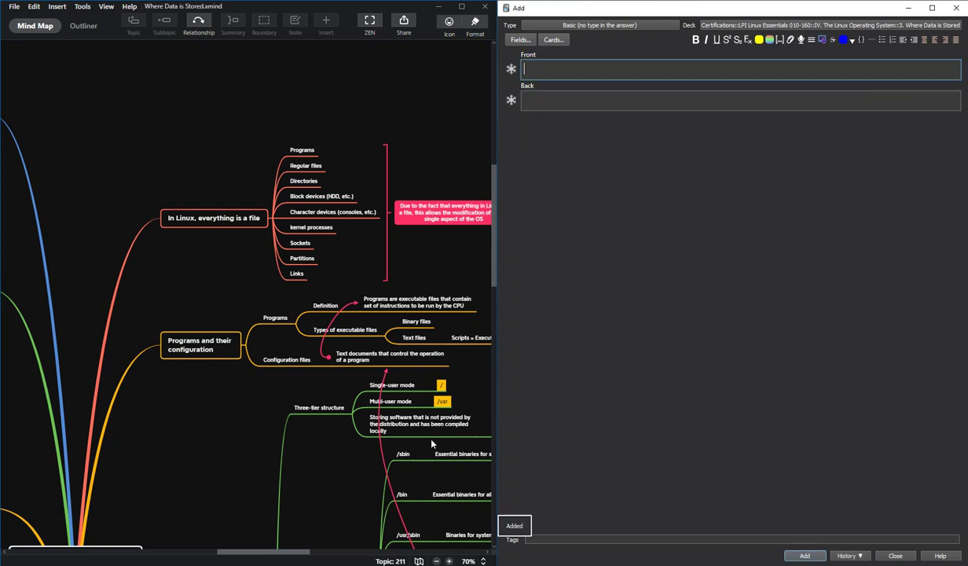
Enter "What is the benefit of having everything in Linux as a file?" as the front of the new note
left_click_drag(229, 550, 242, 551)
left_click(755, 126)
type("Wha")
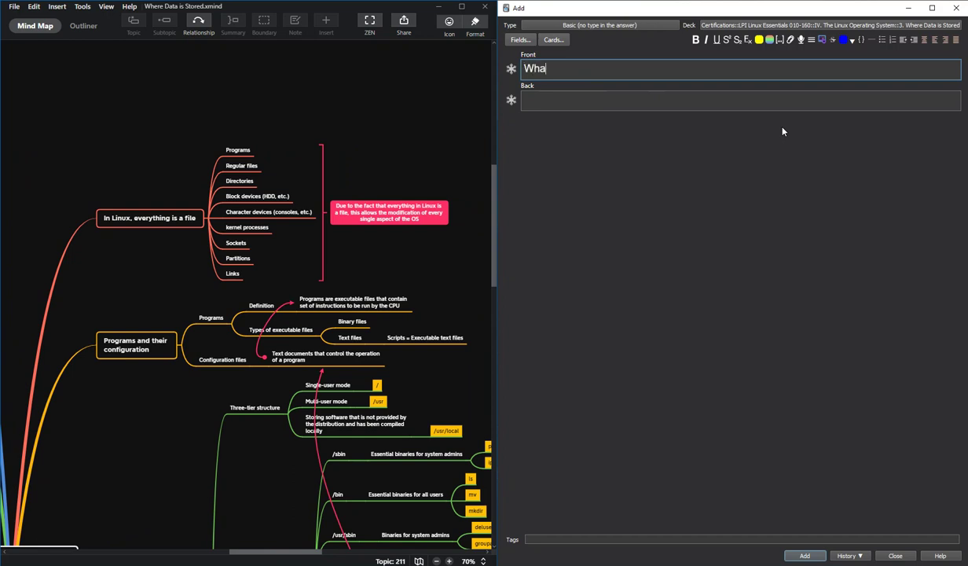
type("t is the benefit of")
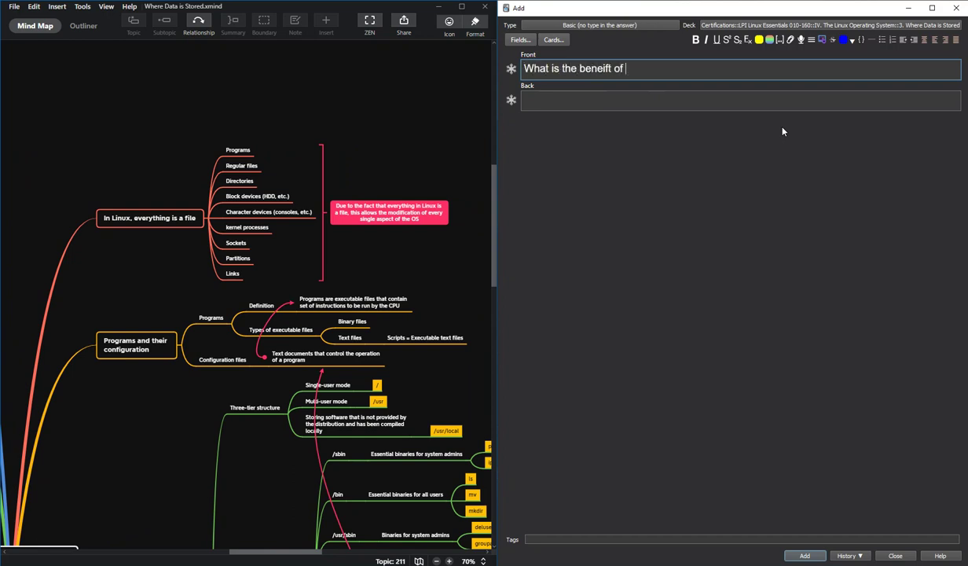
key("BackSpace")
key("BackSpace")
key("BackSpace")
key("BackSpace")
key("BackSpace")
key("BackSpace")
type("fit of having eveyr")
key("BackSpace")
key("BackSpace")
type("rything in Linux ")
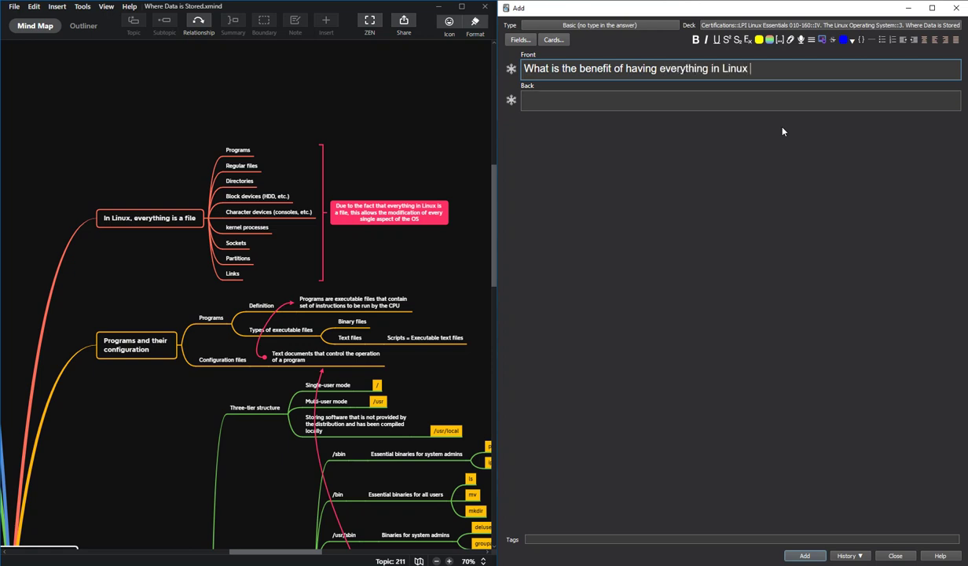
type("as a file?")
Enter "The benefit is that everything in Linux can be modified." as the back and add the note to the deck
key("Tab")
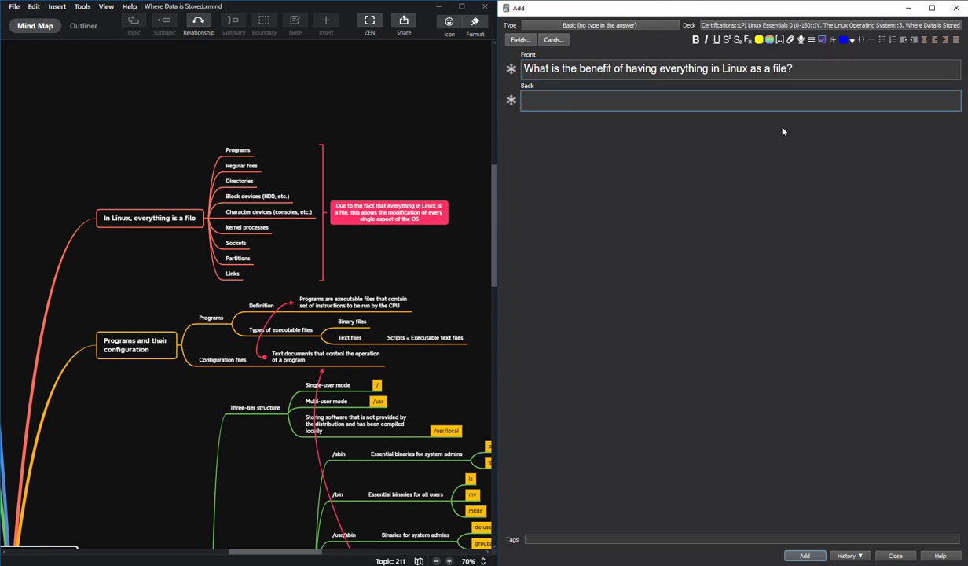
type("This")
key("BackSpace")
key("BackSpace")
key("BackSpace")
type("The benefits")
key("BackSpace")
type("is that")
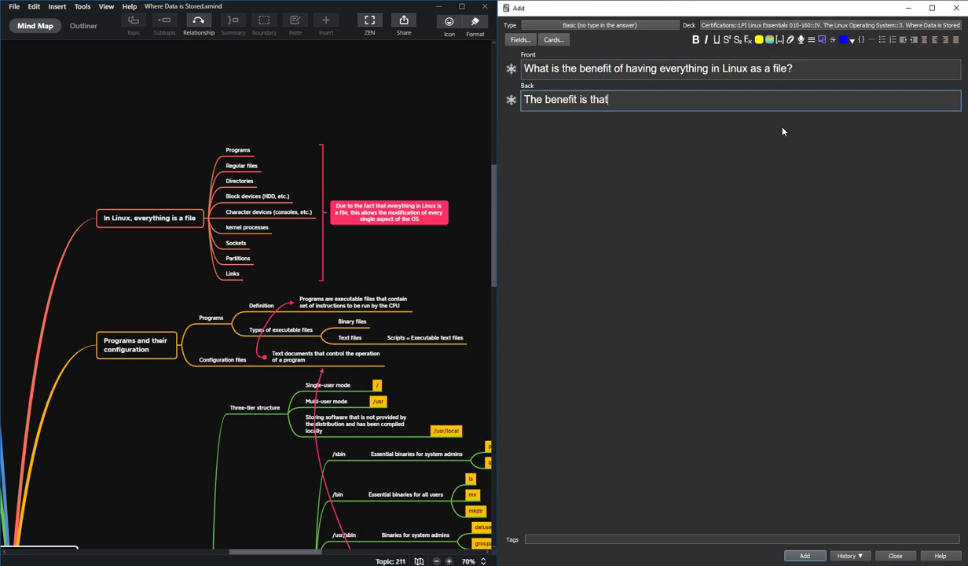
type(" everythinr ")
type("g in Linux can be ")
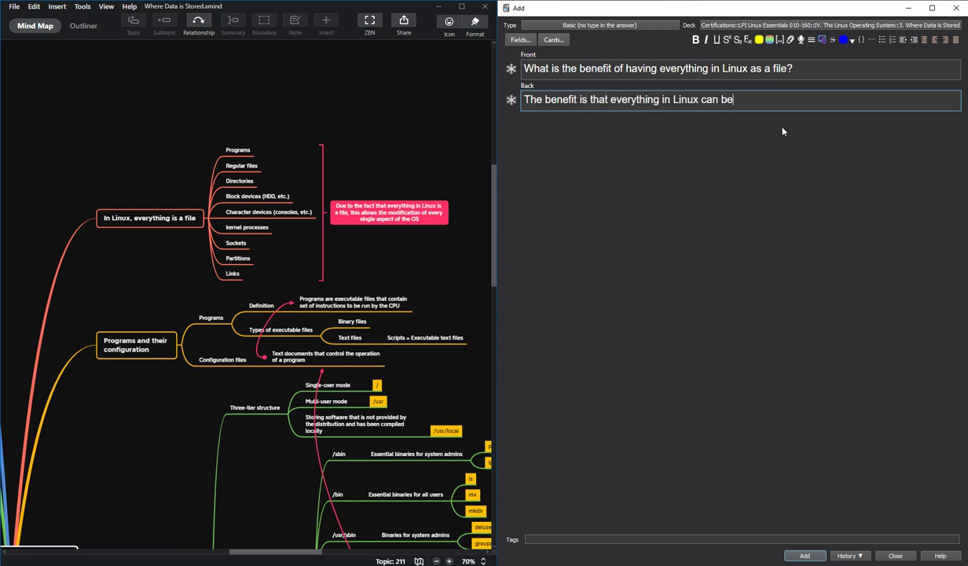
type("modified.")
left_click(804, 555)
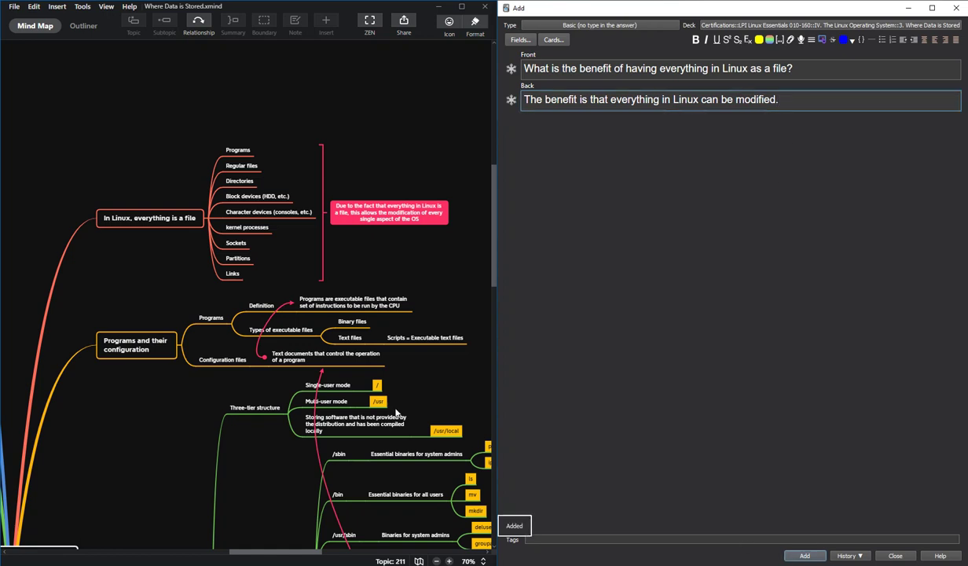
Enter "What is considered a program in Linux?" as the front of the new note
scroll(157, 330, "down", 2)
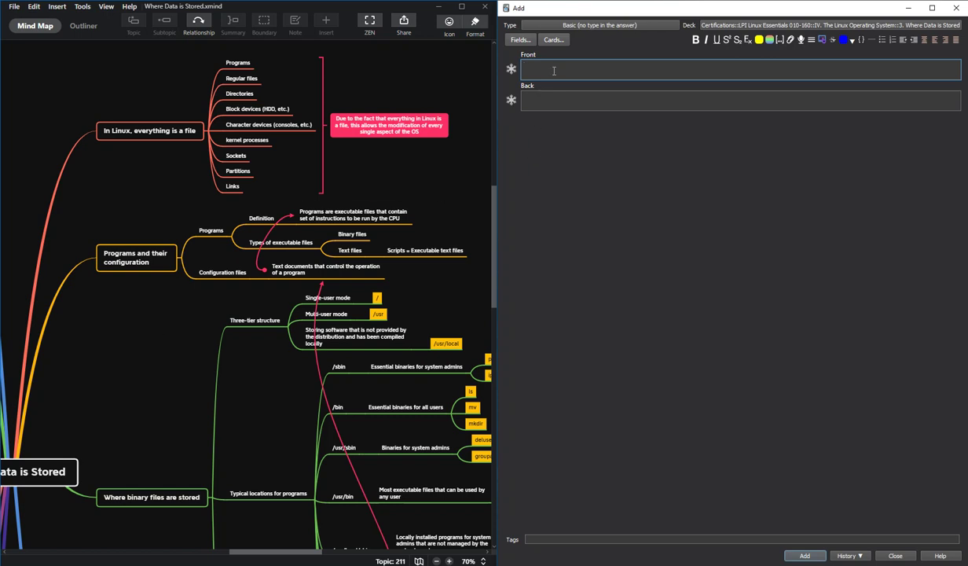
type("What is cond")
type("idered a program in Linux?")
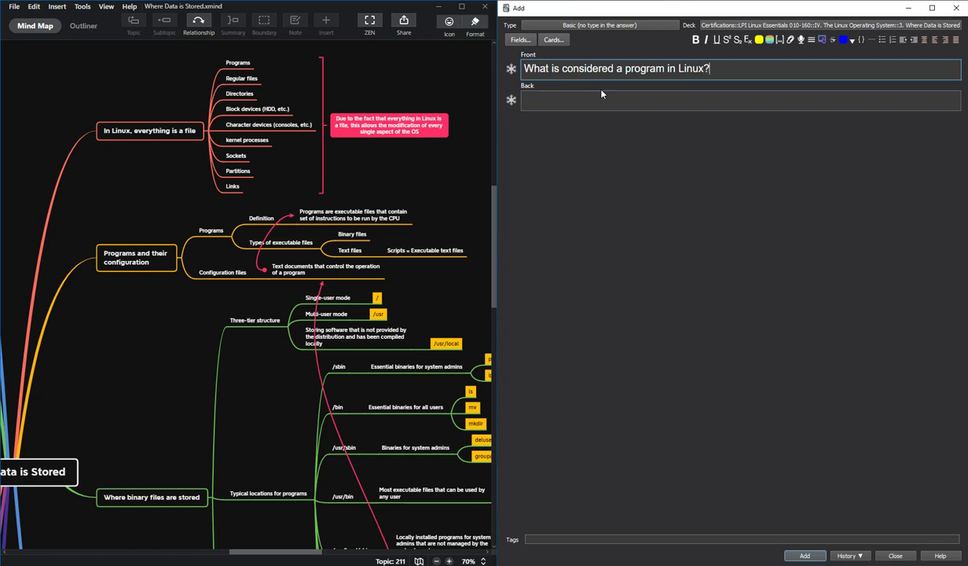
Enter "Programs are executable files that contain a set of instructions to be run by the CPU" as the back and add the note
key("Tab")
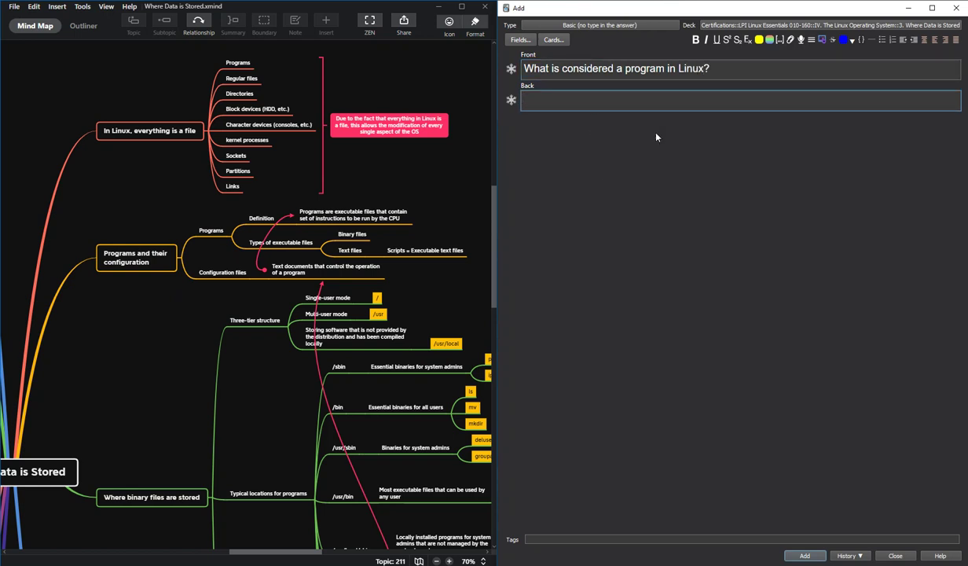
type("Programs are exe")
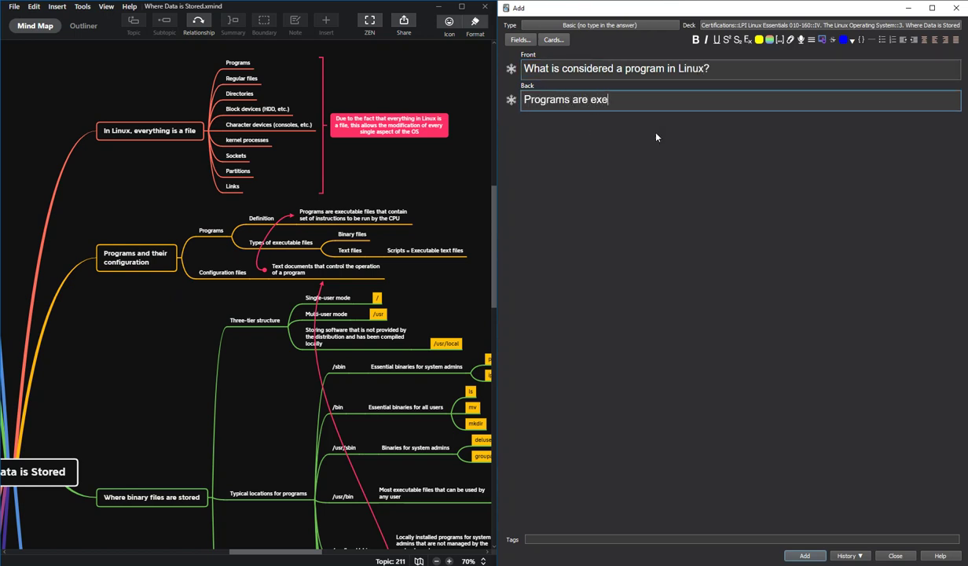
type("cutable files that contain ")
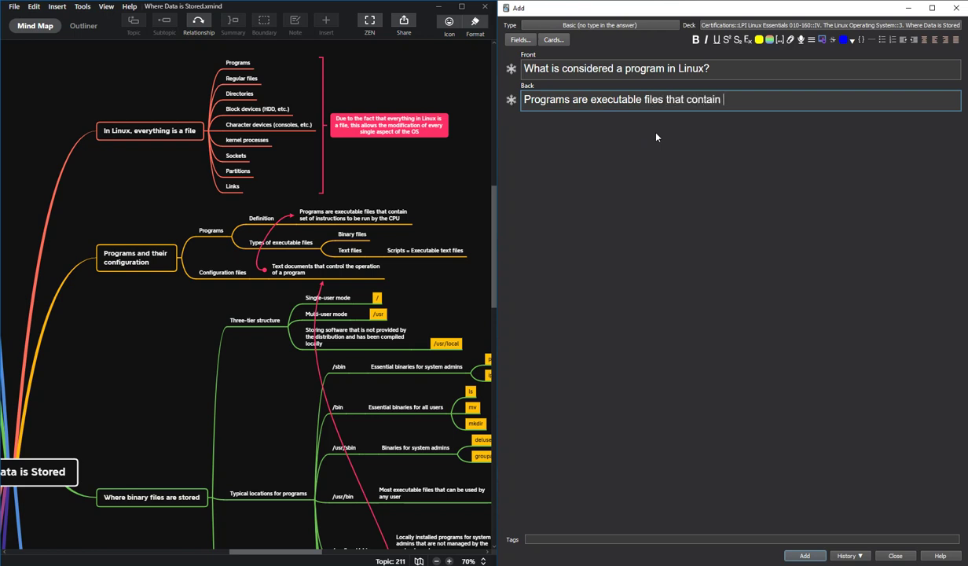
type("a set of instructions ")
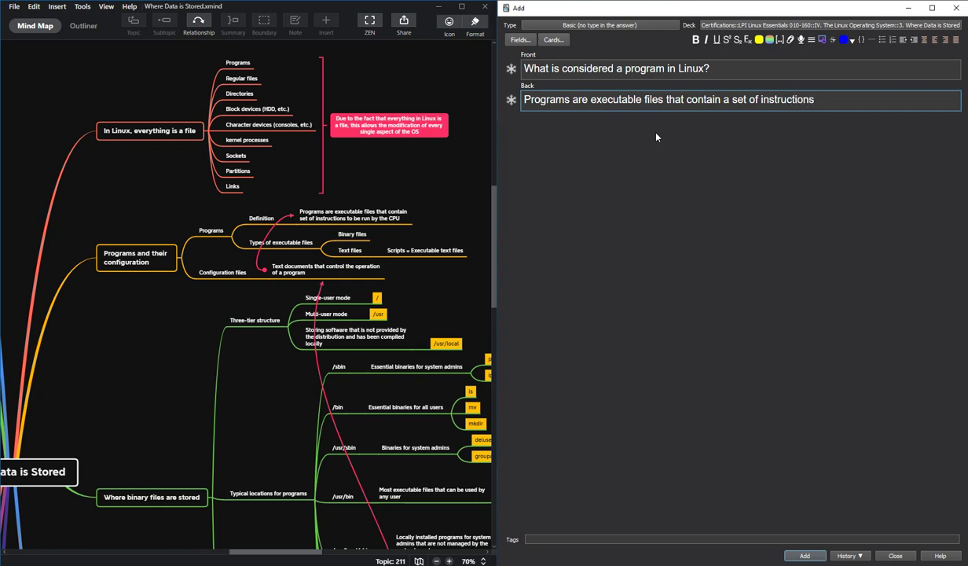
type("to be run by the CPU")
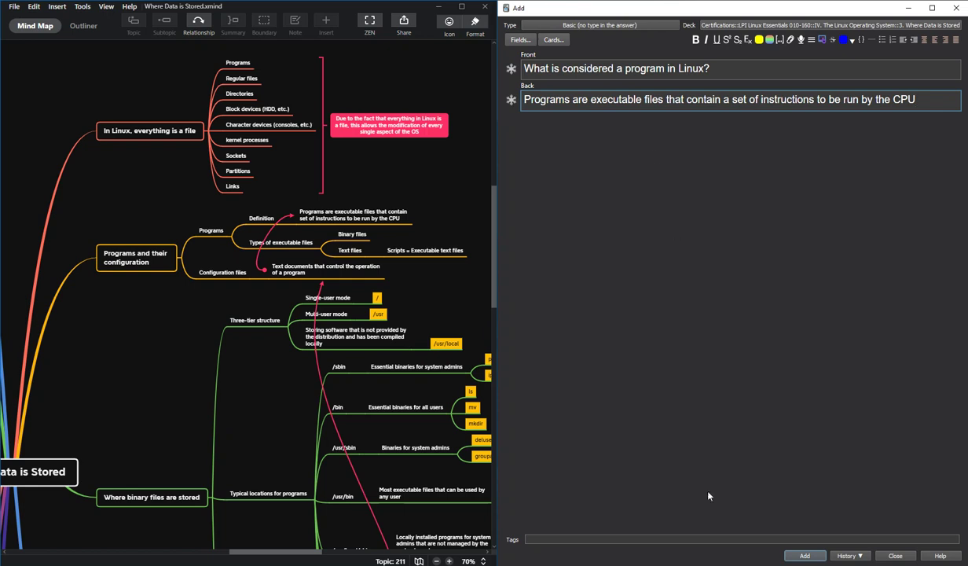
left_click(807, 558)
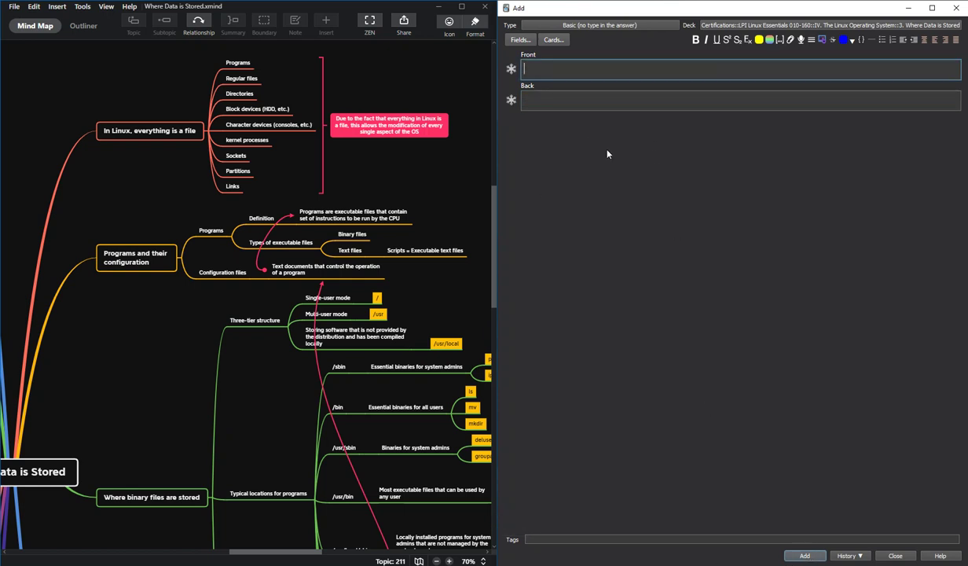
Enter "What are the two types of executable files in Linux?" as the front, with binary files and text files on separate lines of the back
type("What are the two types of ex")
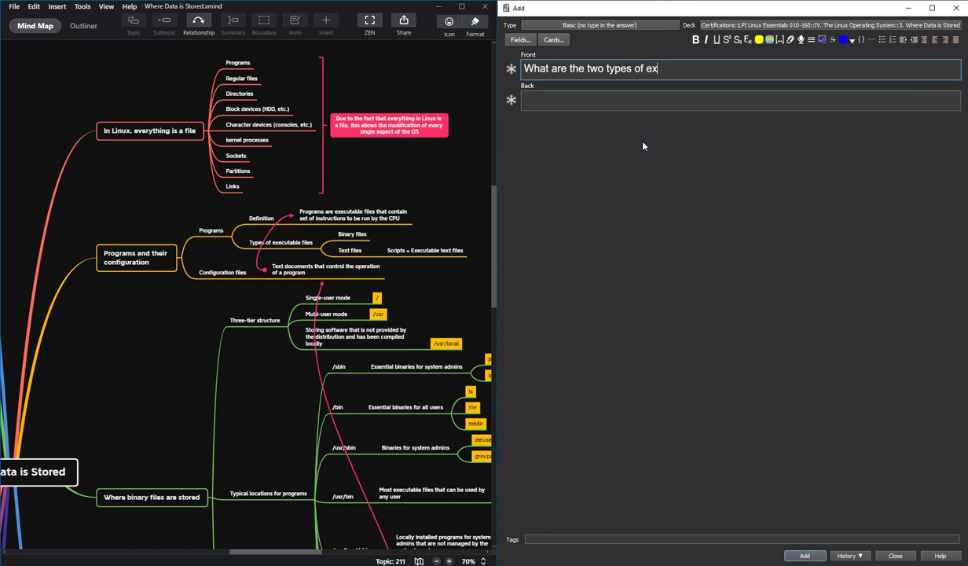
type("ecutable files in Linux?")
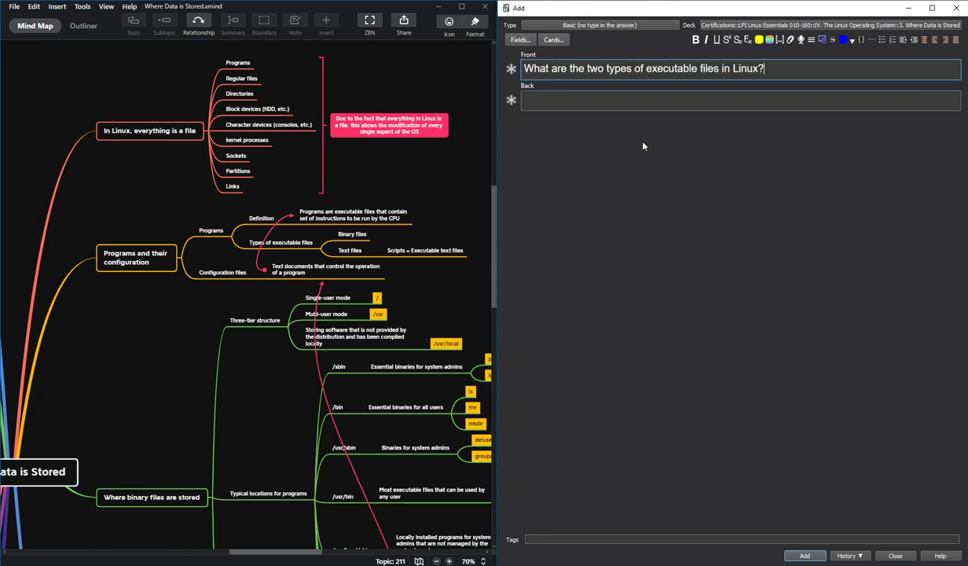
key("Tab")
type("BInary files")
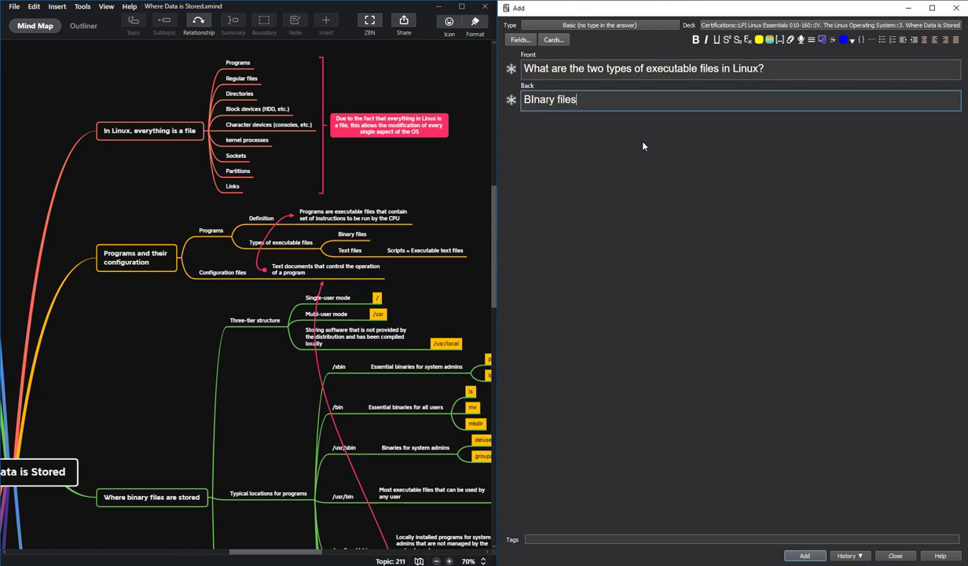
key("Return")
type("Tex")
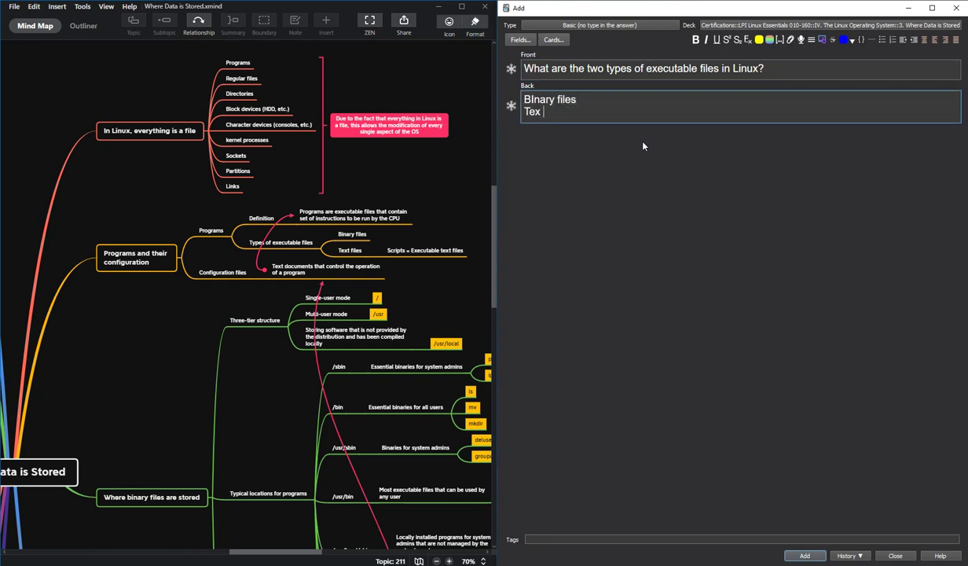
type("t files")
Turn the back's two lines into a bulleted list with "Binary" capitalized correctly, and add the note to the deck
key("ctrl+a")
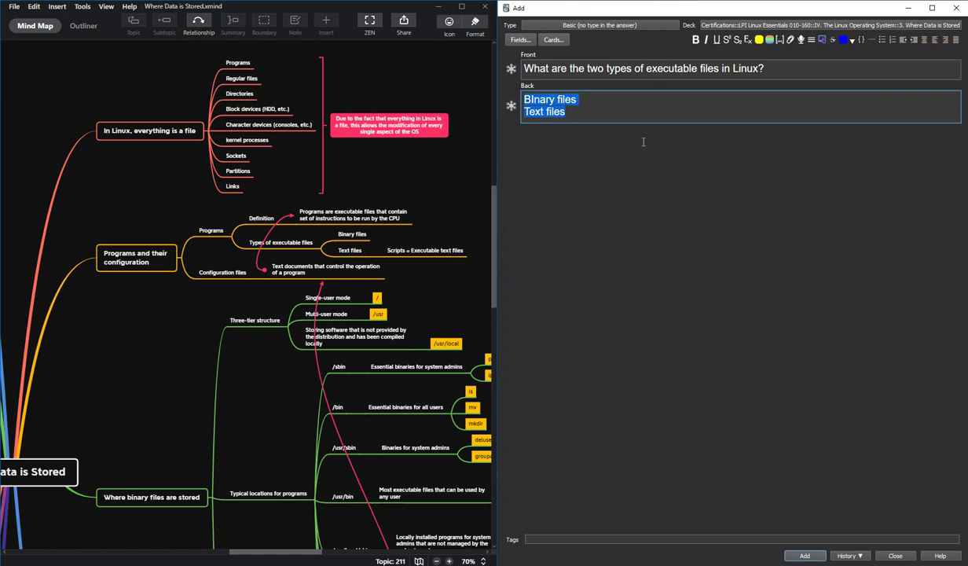
key("ctrl+comma")
left_click(557, 112)
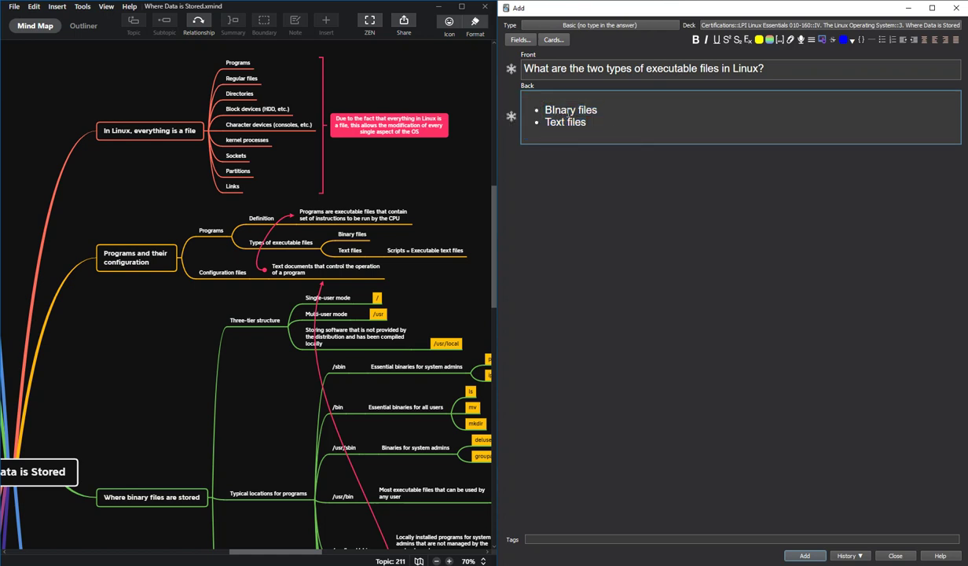
key("BackSpace")
type("i")
left_click(590, 267)
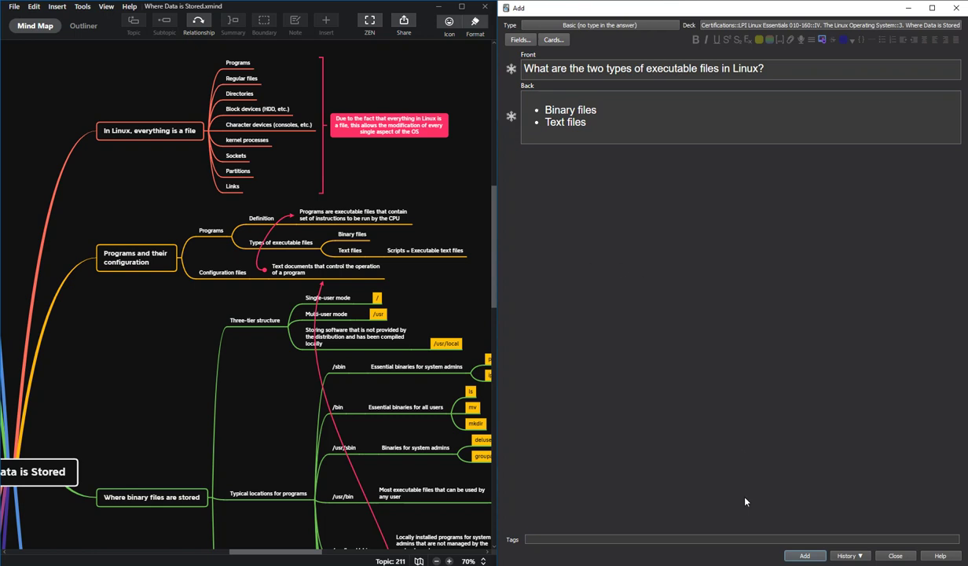
left_click(799, 557)
type("Giv")
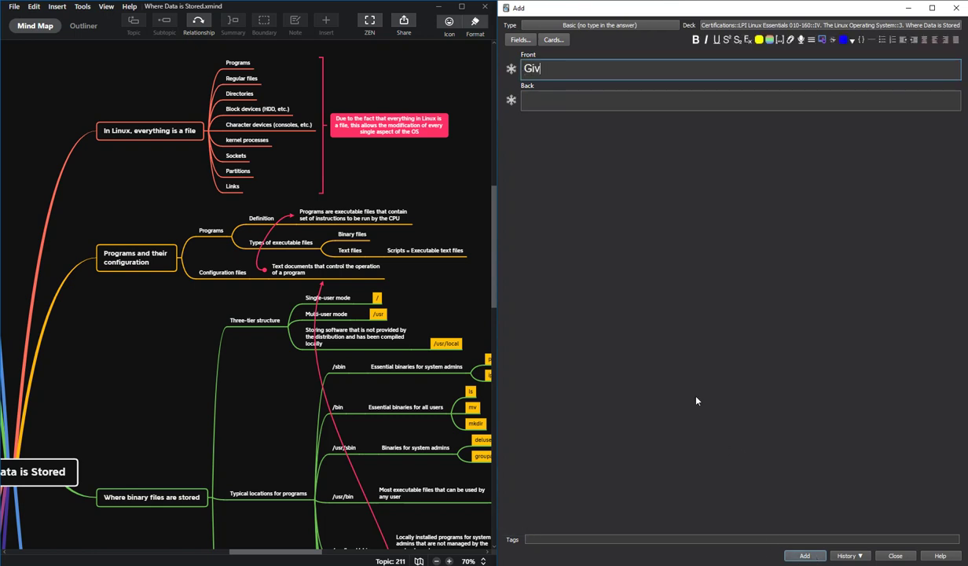
type("e an exa")
key("ctrl+BackSpace")
key("ctrl+BackSpace")
key("ctrl+BackSpace")
Enter "What would be represented by an executable text file in Linux?" as the front and "Script" as the back
type("What would be ")
type("a")
key("BackSpace")
type("represented b")
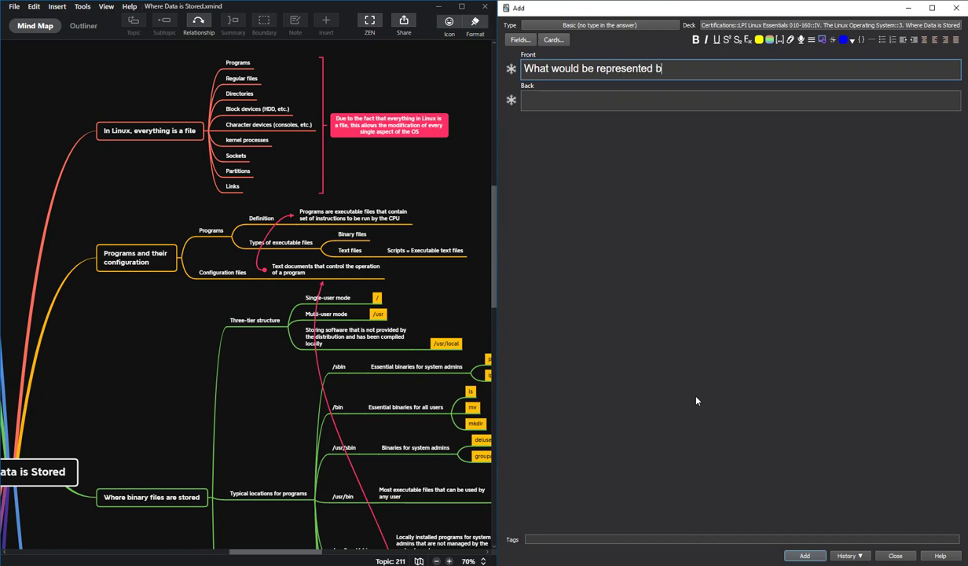
type("y a n executable file in")
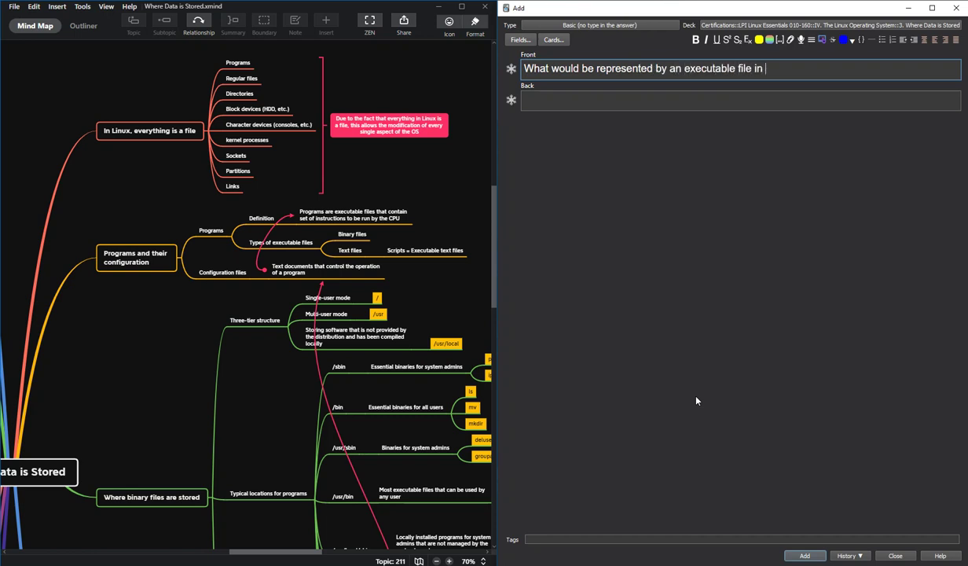
key("BackSpace")
key("BackSpace")
key("BackSpace")
key("BackSpace")
key("BackSpace")
key("BackSpace")
key("BackSpace")
key("BackSpace")
type("text file in Linux?")
key("Tab")
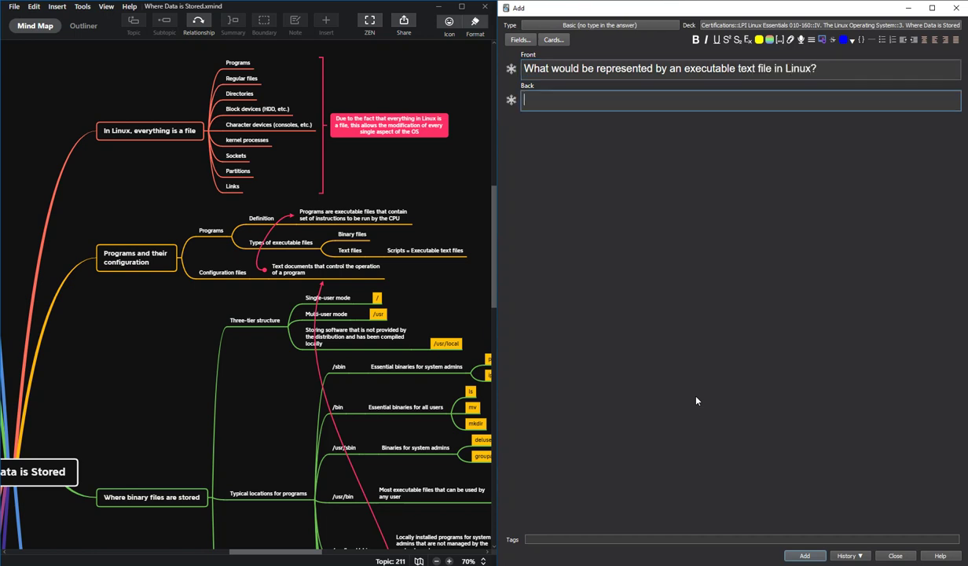
type("Script")
Change the note type to "Basic (type in the answer)" and add the script note to the deck
left_click(627, 287)
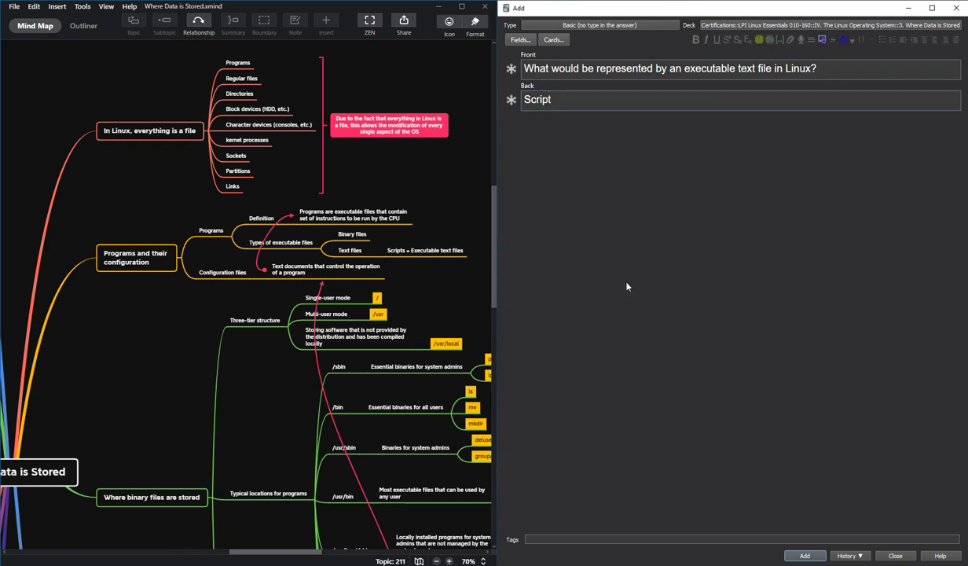
key("ctrl+n")
double_click(567, 250)
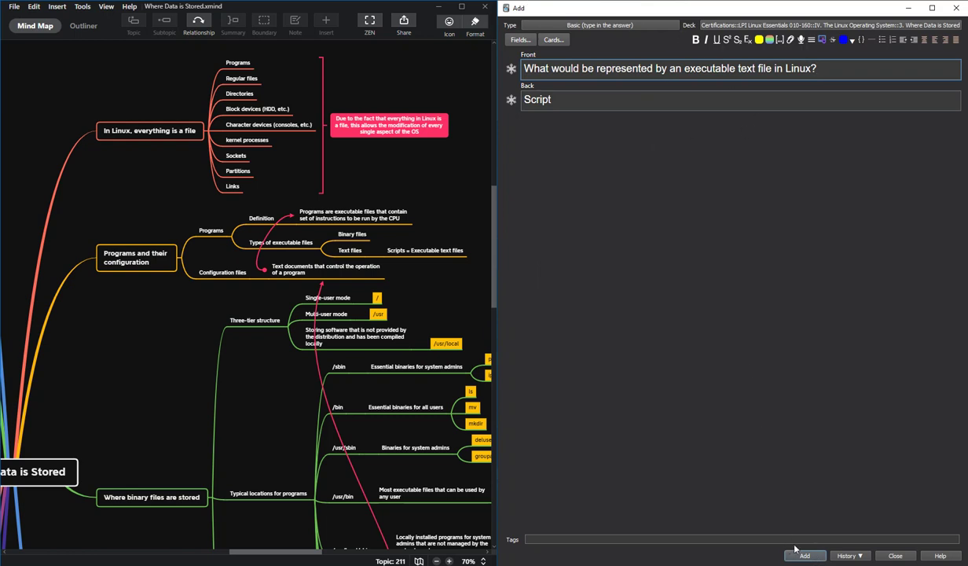
left_click(802, 553)
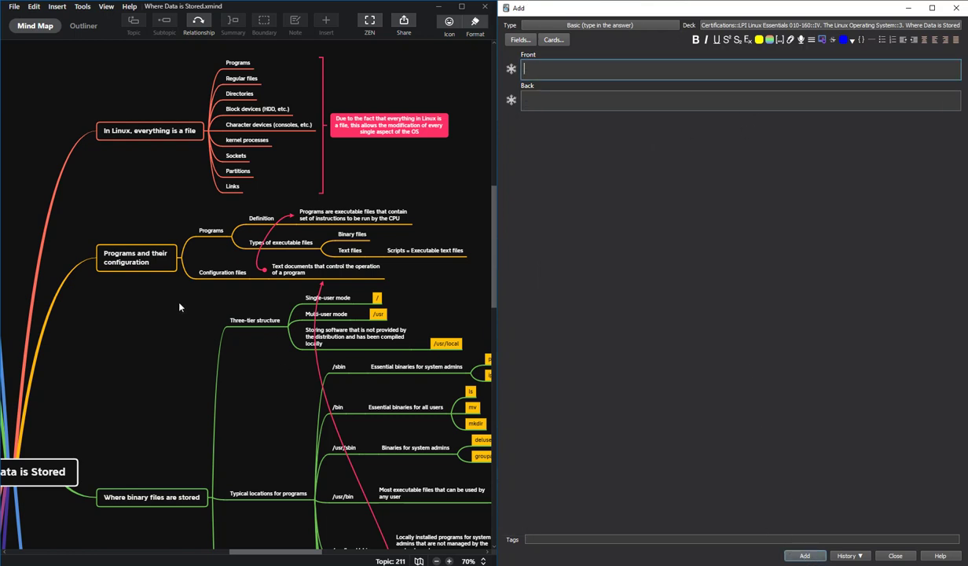
Enter "What are configuration files in Linux?" as the front and "Configuration files are text documents that control the operation of a program." as the back
type("What are configuration f")
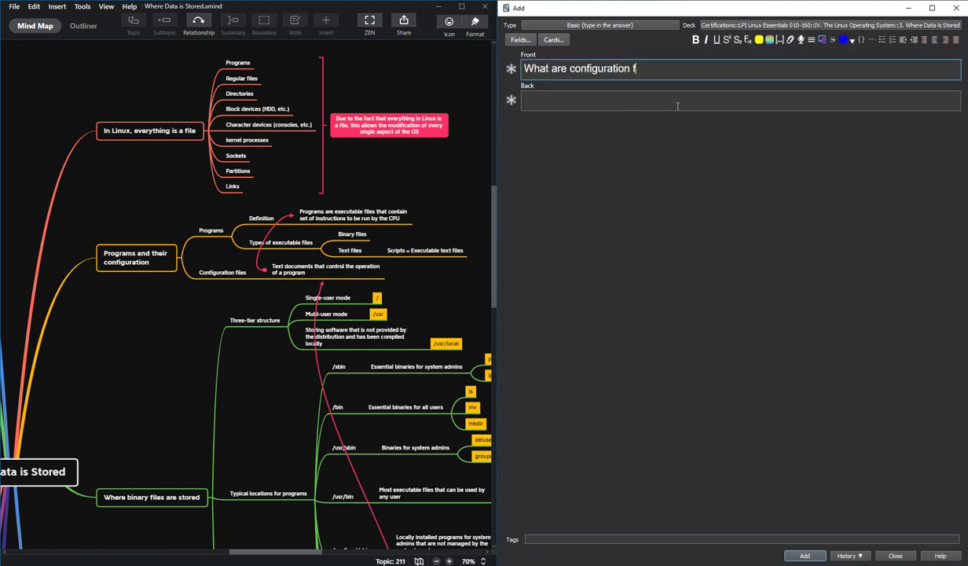
type("iles in Linux?")
left_click(678, 106)
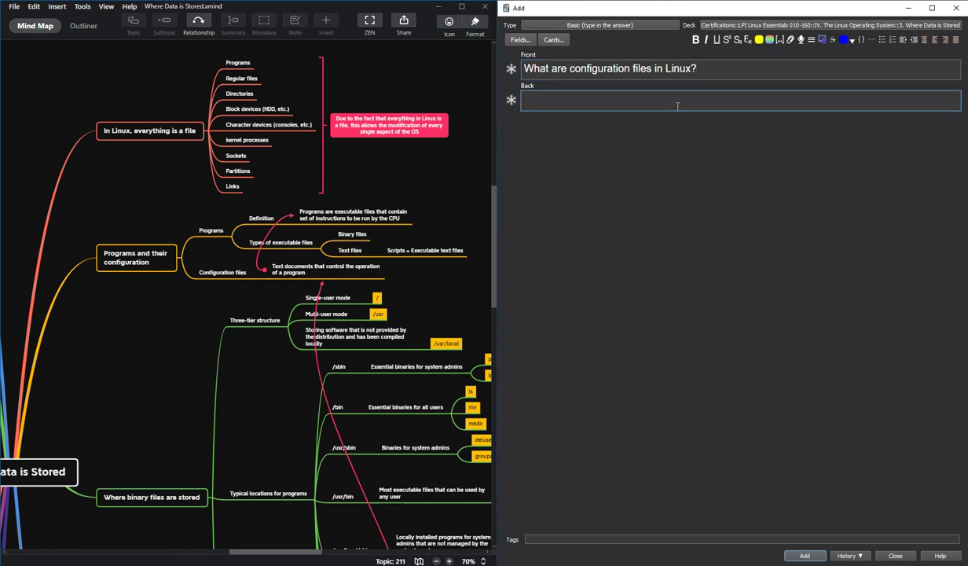
type("Configuration file")
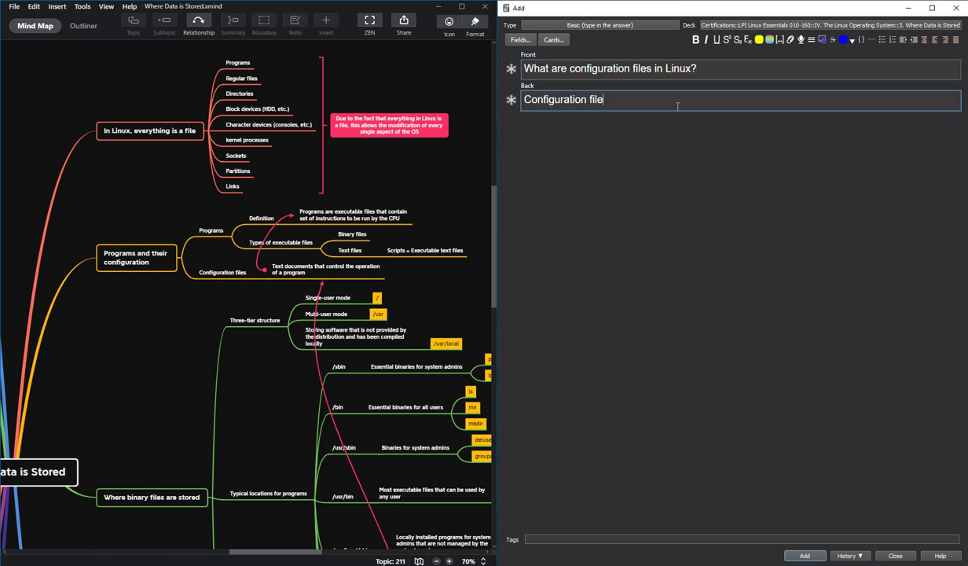
type("s are text documen")
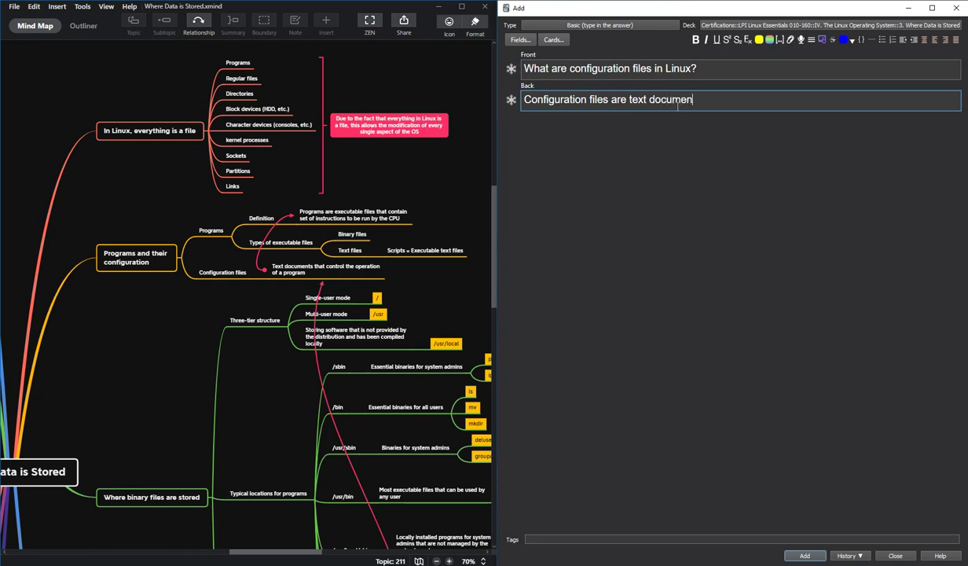
type("ts that control the o")
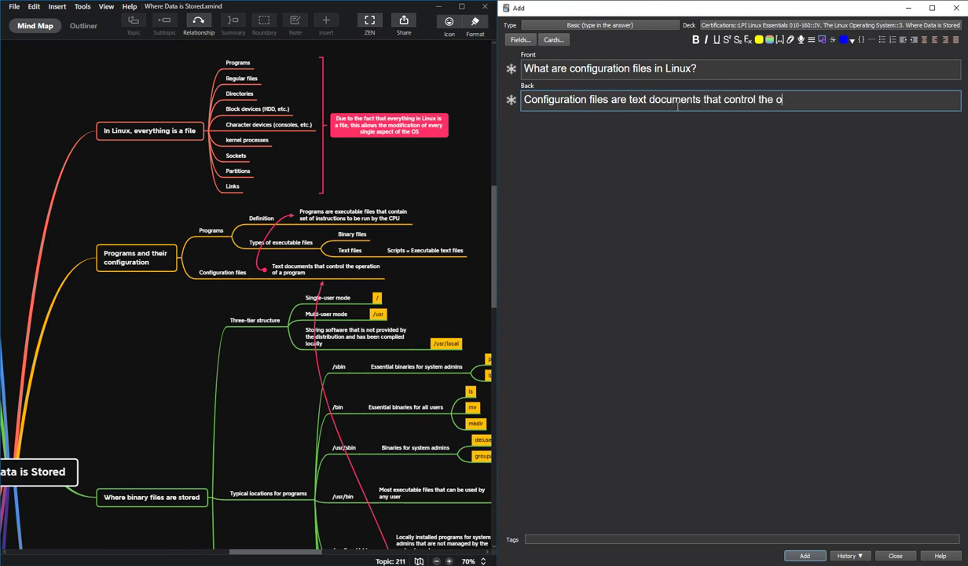
type("peration of a program.")
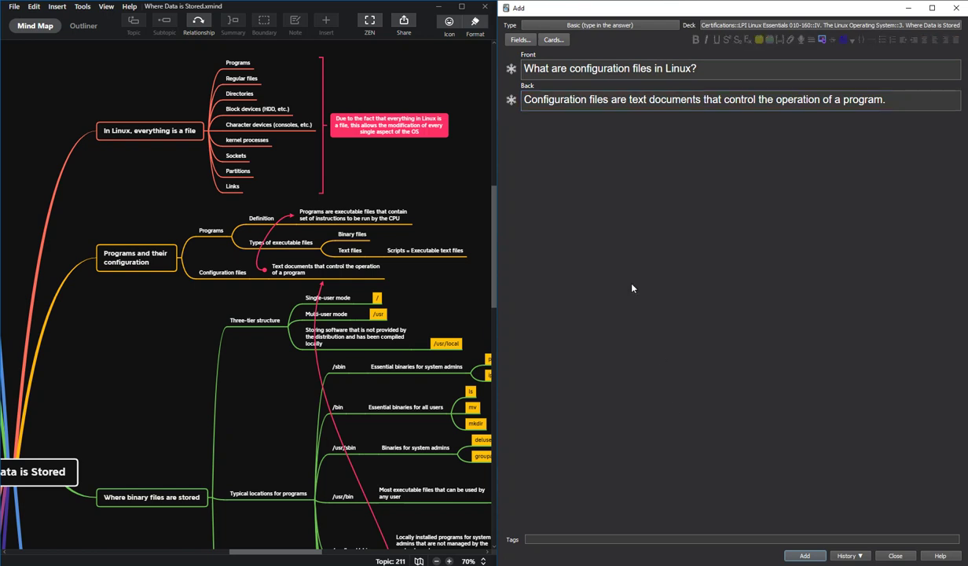
Change the note type to "Basic (no type in the answer)" and add the configuration files note to the deck
key("ctrl+n")
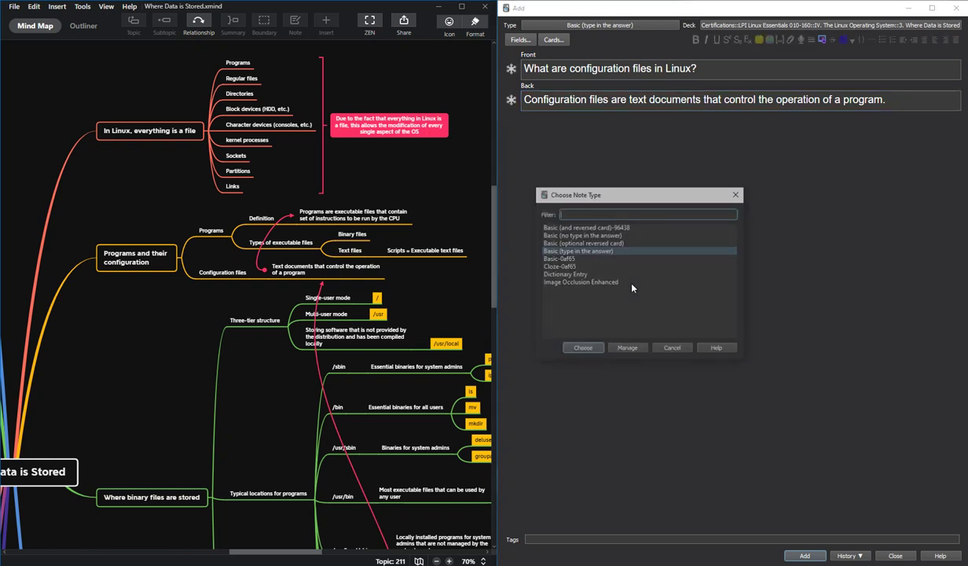
key("Up")
key("Up")
key("Return")
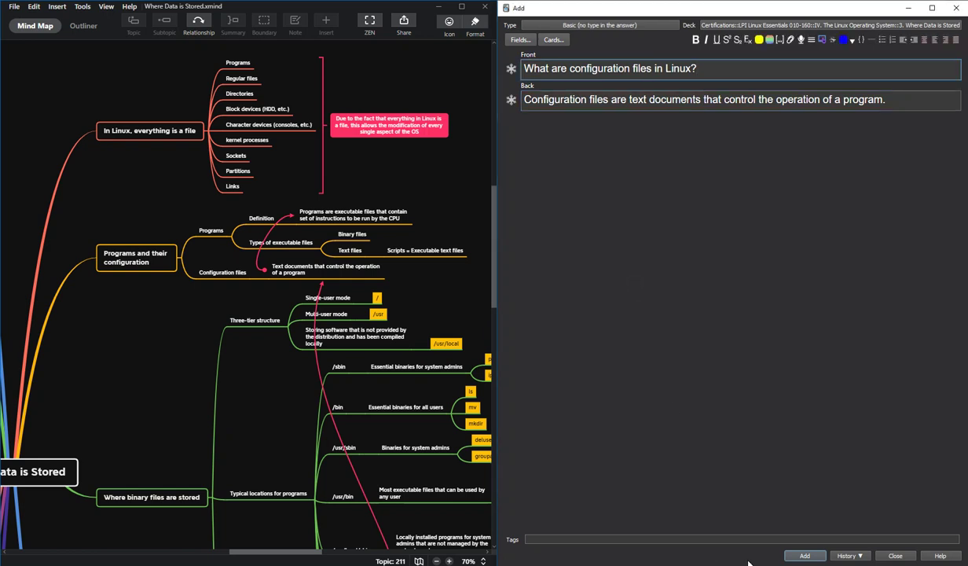
left_click(804, 556)
Enter "When thinking of where binary files are stored, what is represented by the three-tier structures?" as the front
scroll(97, 287, "down", 1)
scroll(97, 287, "down", 3)
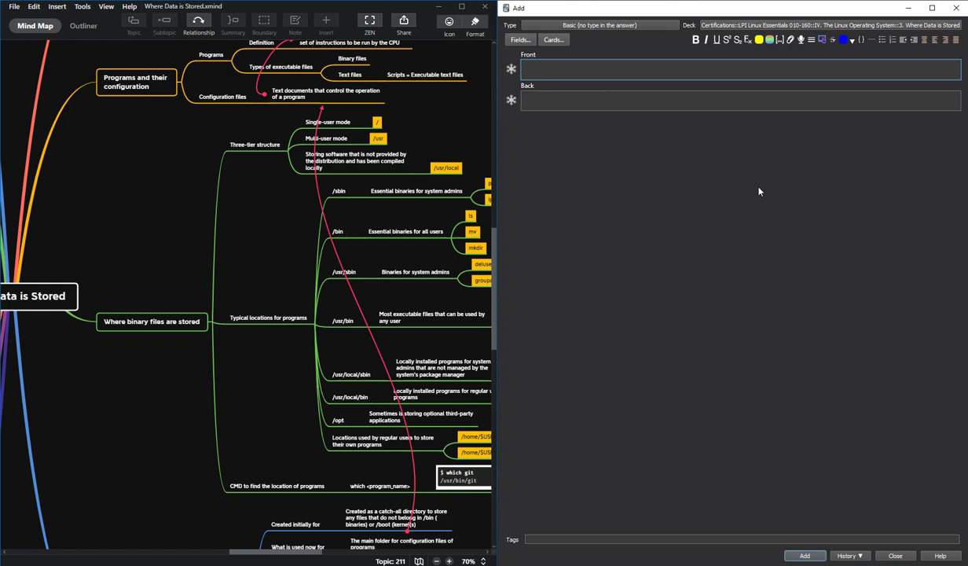
type("When thinking of the")
key("BackSpace")
key("BackSpace")
key("BackSpace")
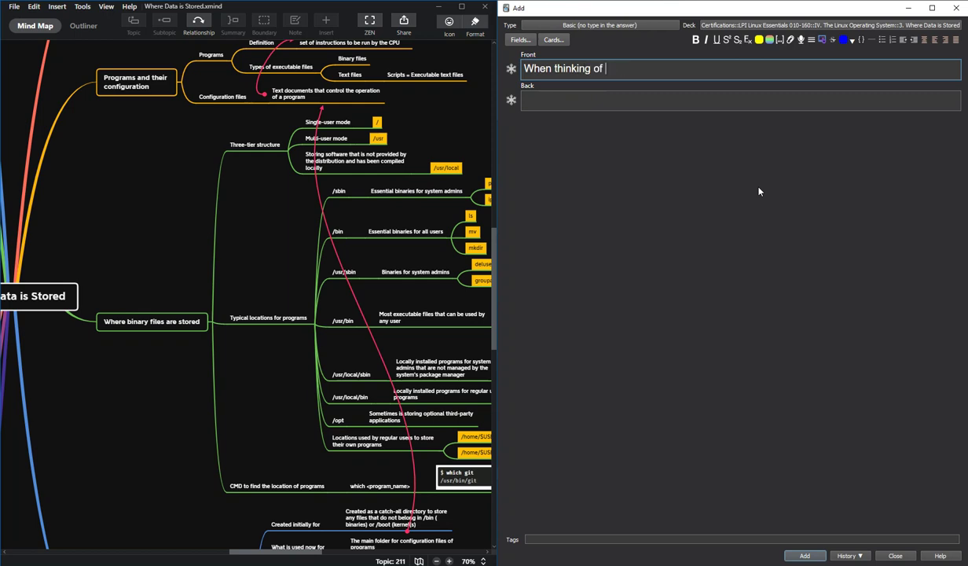
type("where binary files")
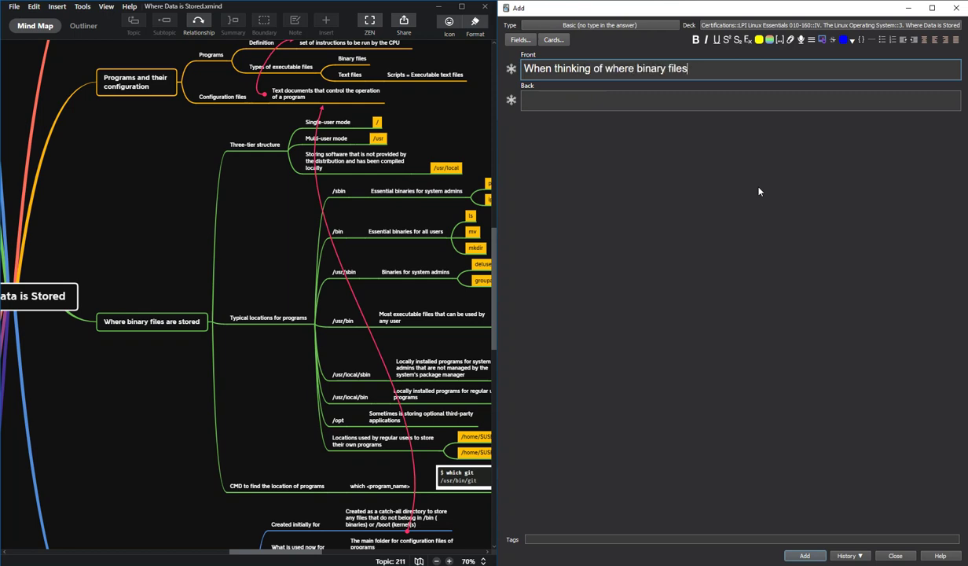
type(" are stored, what is unde")
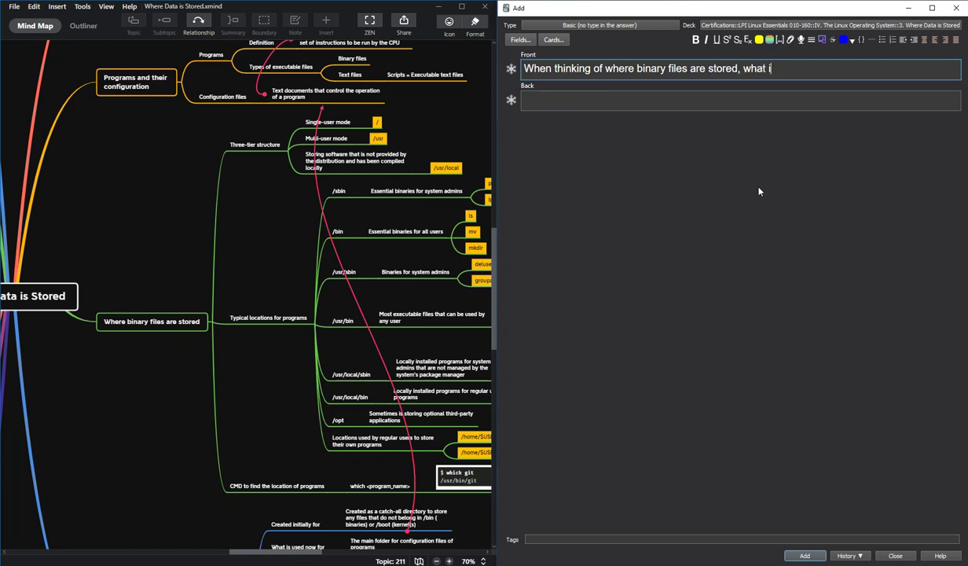
key("BackSpace")
key("BackSpace")
key("BackSpace")
key("BackSpace")
key("BackSpace")
key("BackSpace")
key("BackSpace")
type("are the three-tier strcu")
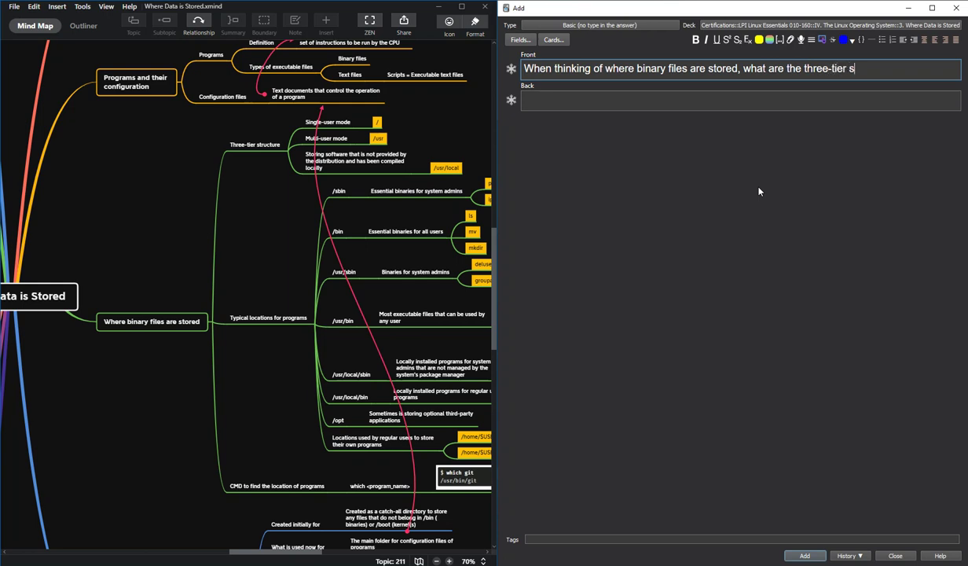
key("BackSpace")
key("BackSpace")
type("uctures?")
double_click(771, 69)
type("is represented by")
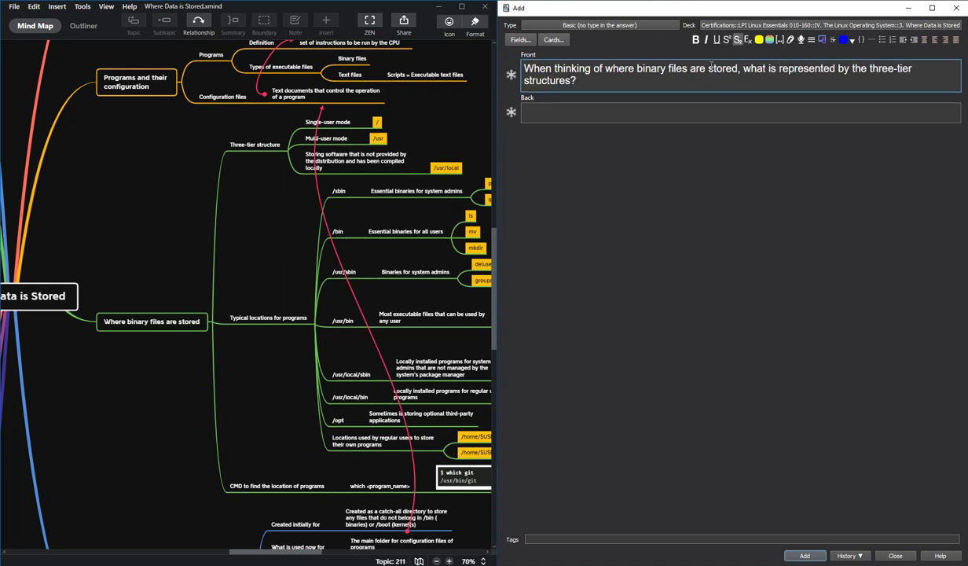
Start a bulleted list on the back with "Single-user mode: /" and "Multi-user mode: /usr"
left_click(649, 115)
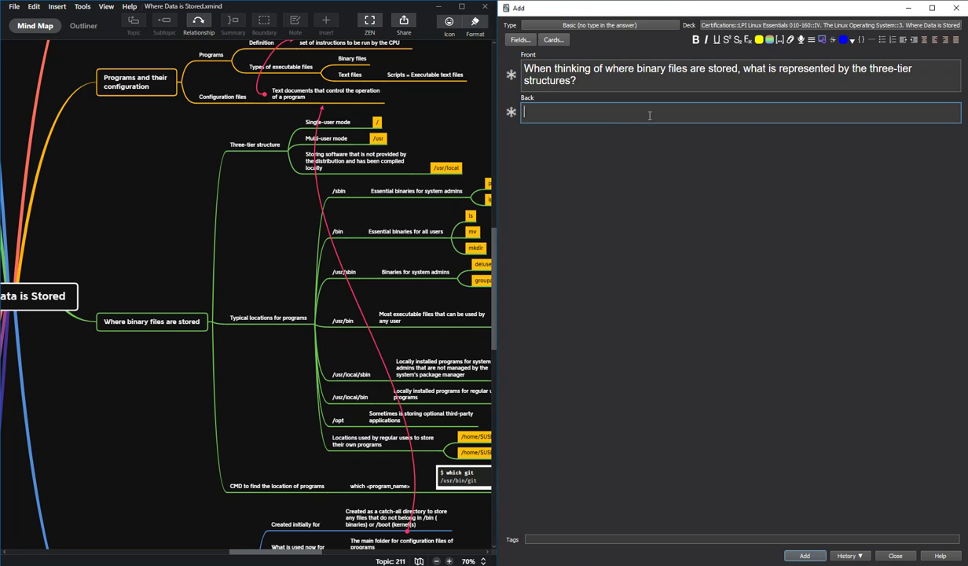
key("ctrl+bracketleft")
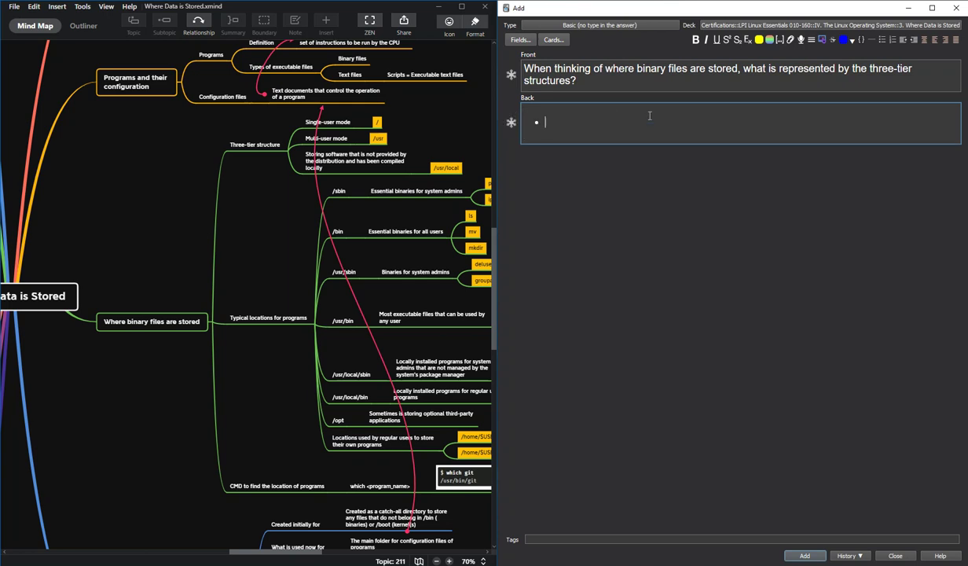
type("Single-user mode: /")
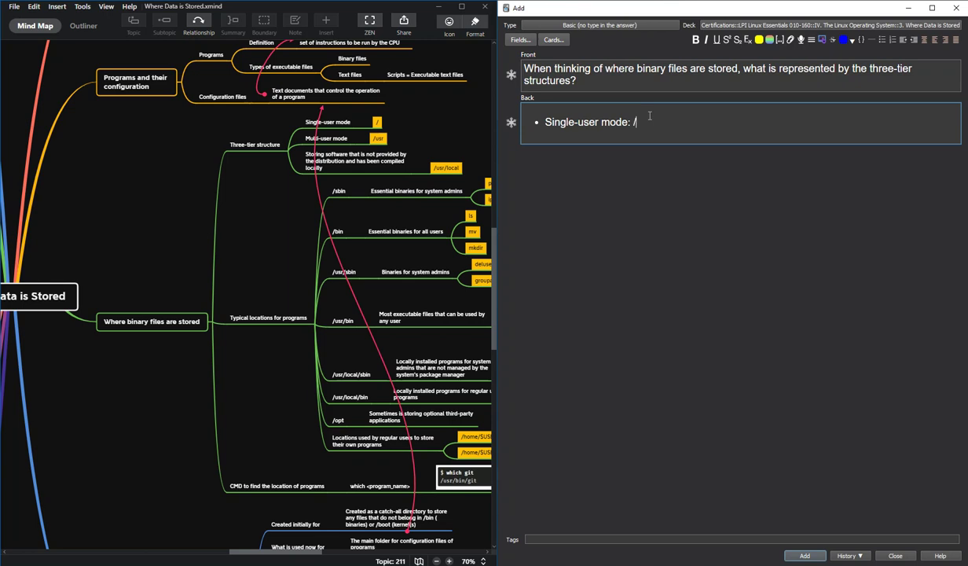
key("Return")
type("Multi-u")
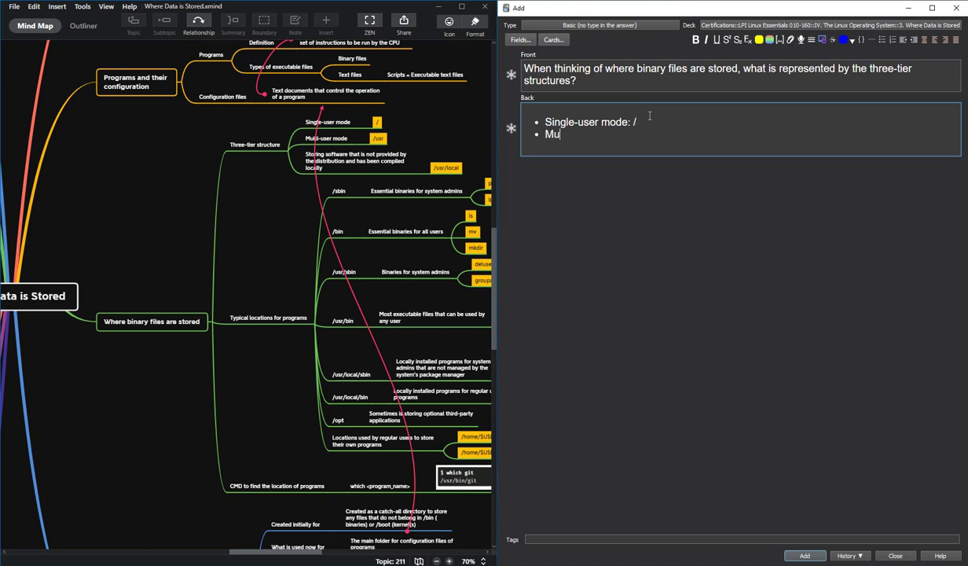
key("BackSpace")
key("BackSpace")
type("-user mode: /usr")
key("Return")
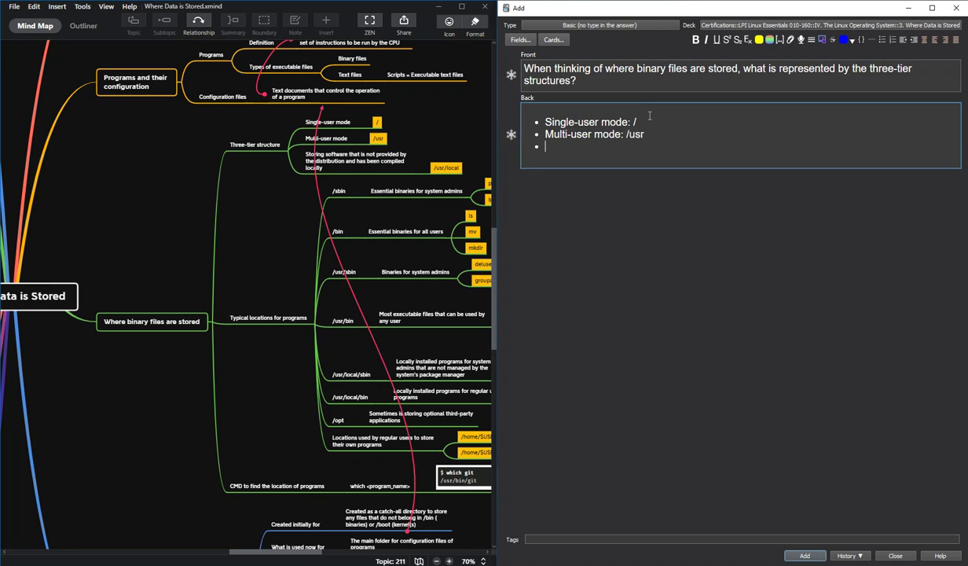
Add a third bullet, "Storing software that is not provided by the distribution and has been compiled locally: /usr/local", copying the description from the mind map
type("Storing so")
key("BackSpace")
key("BackSpace")
left_click(347, 163)
double_click(348, 164)
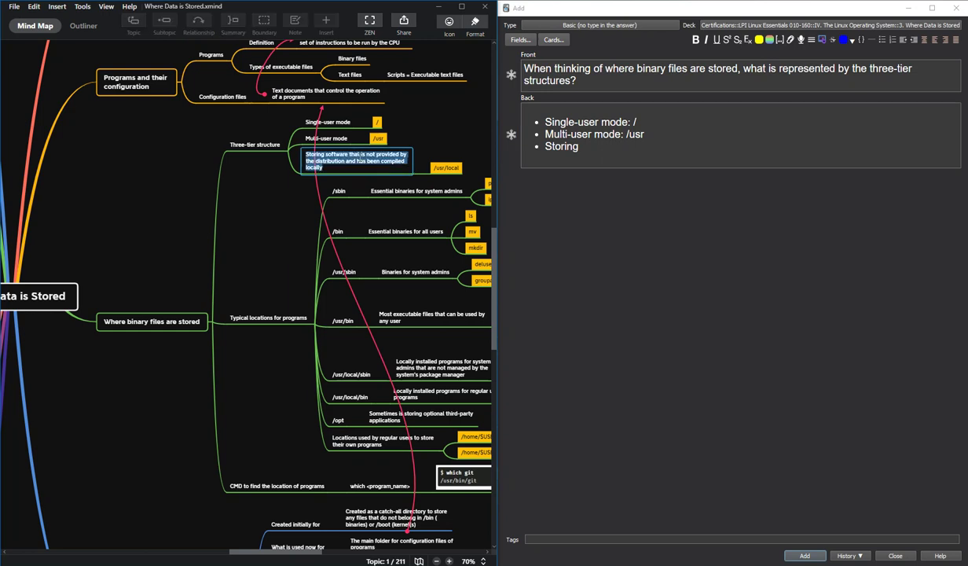
key("ctrl+c")
left_click(649, 164)
key("ctrl+v")
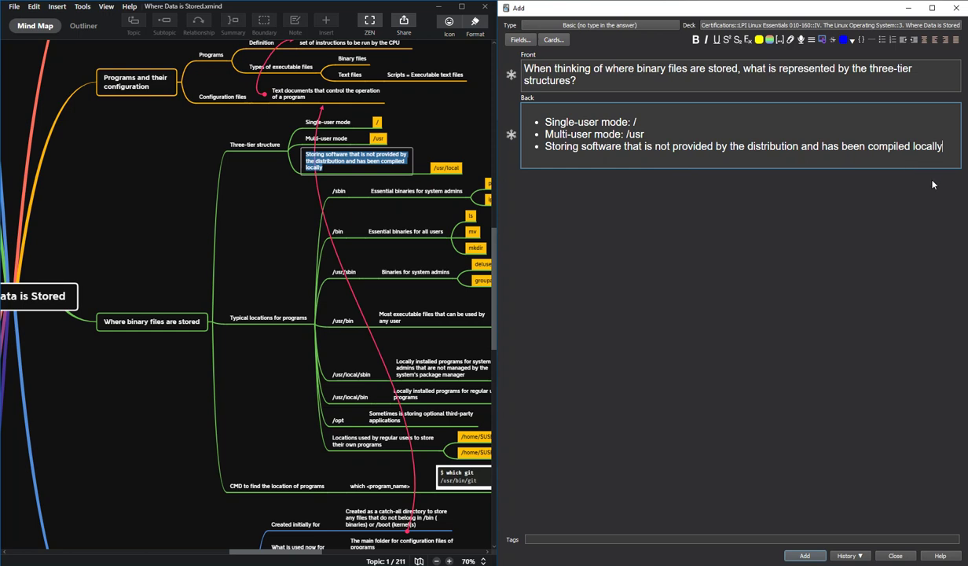
type(": /u")
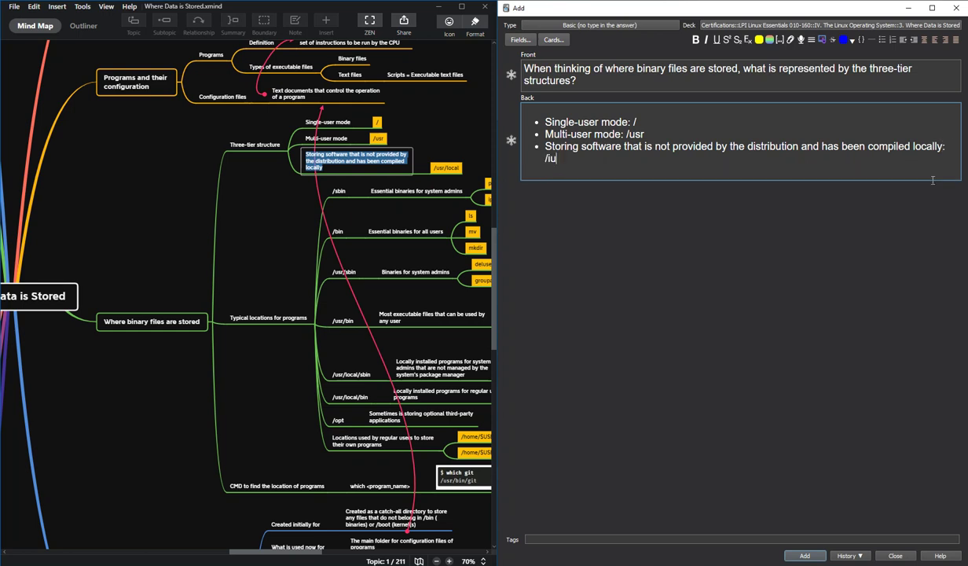
type("sr/local")
Format the paths /, /usr and /usr/local on the back as bold yellow text
key("ctrl+b")
left_click_drag(638, 123, 544, 160)
key("ctrl+b")
key("ctrl+b")
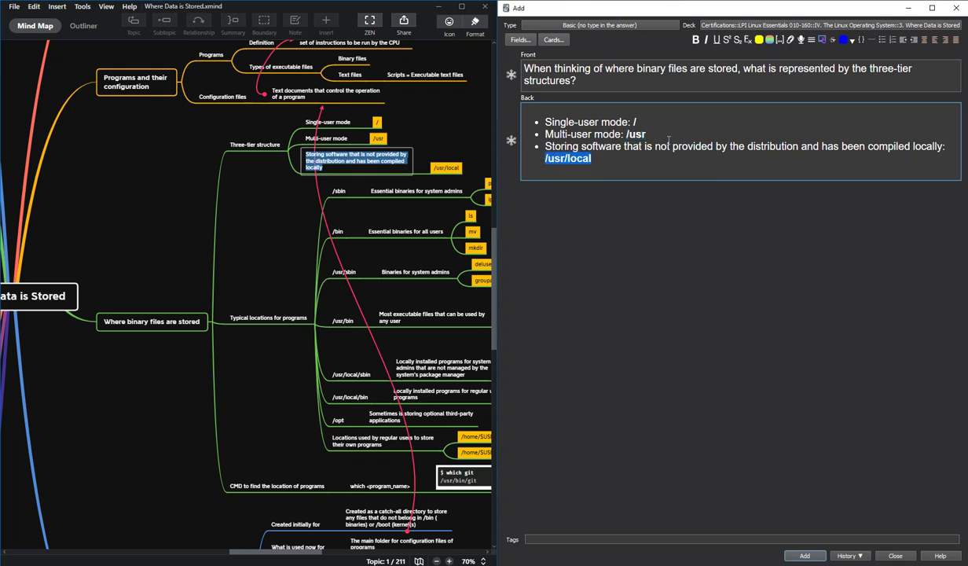
left_click_drag(647, 134, 626, 135)
left_click(637, 124)
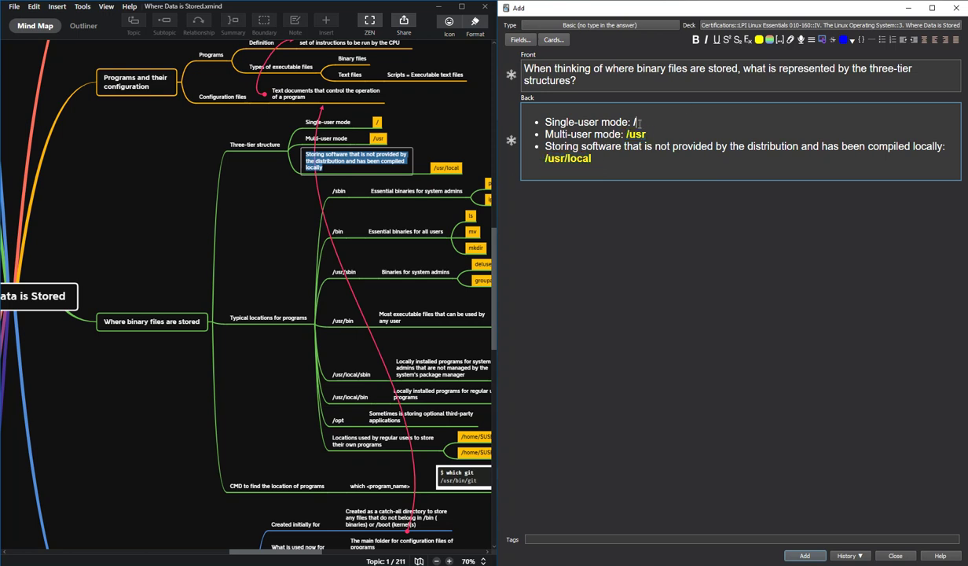
left_click(644, 214)
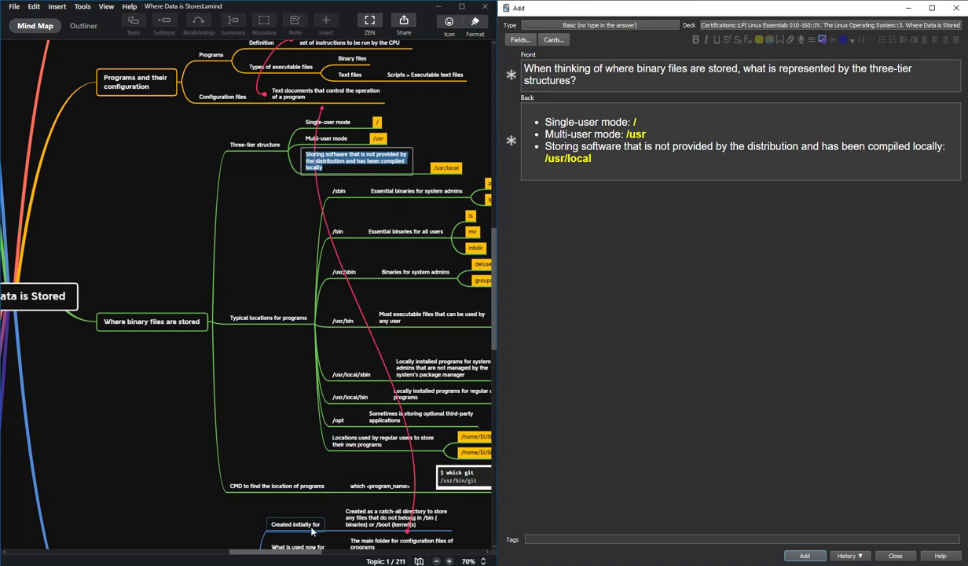
Add the three-tier structure note to the deck
left_click_drag(294, 553, 311, 556)
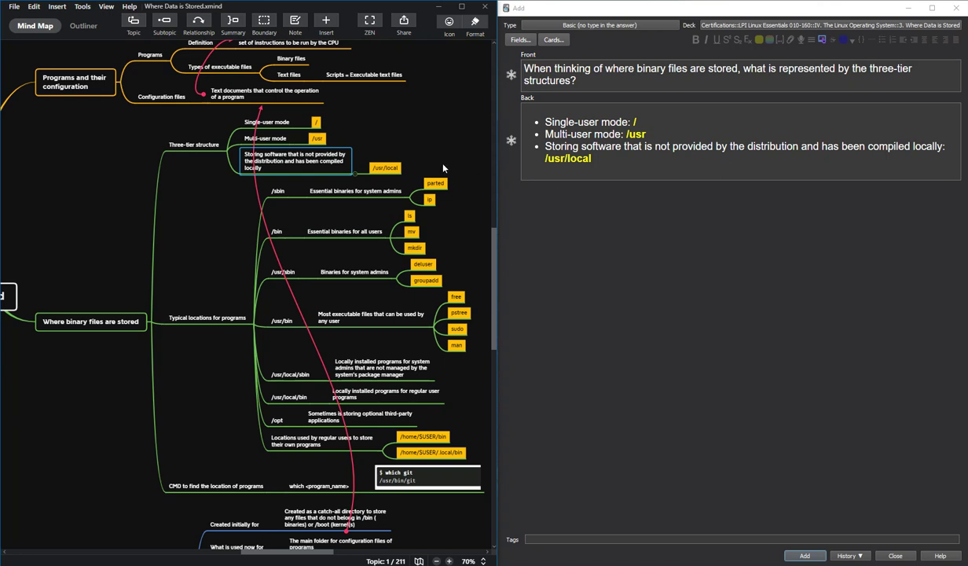
left_click(574, 228)
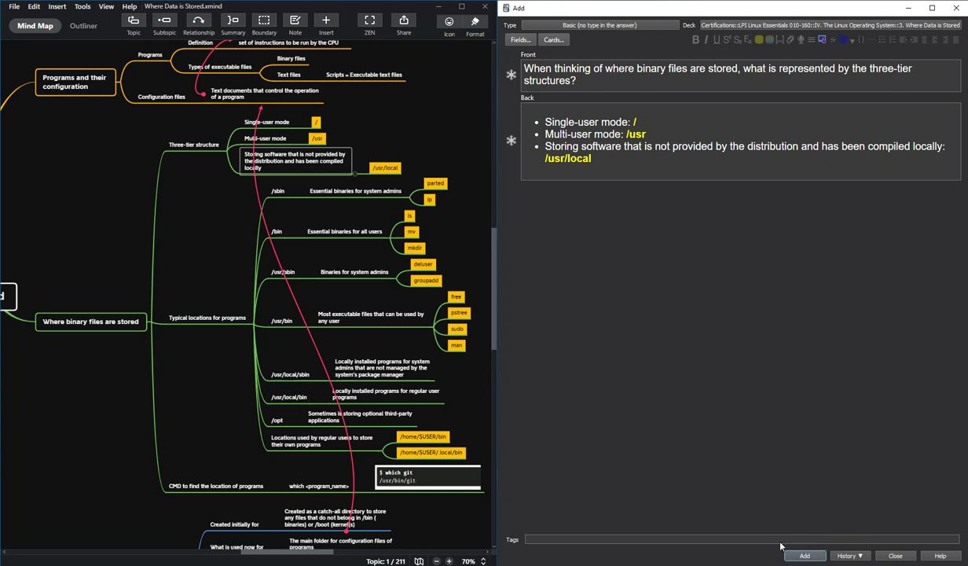
key("ctrl+Return")
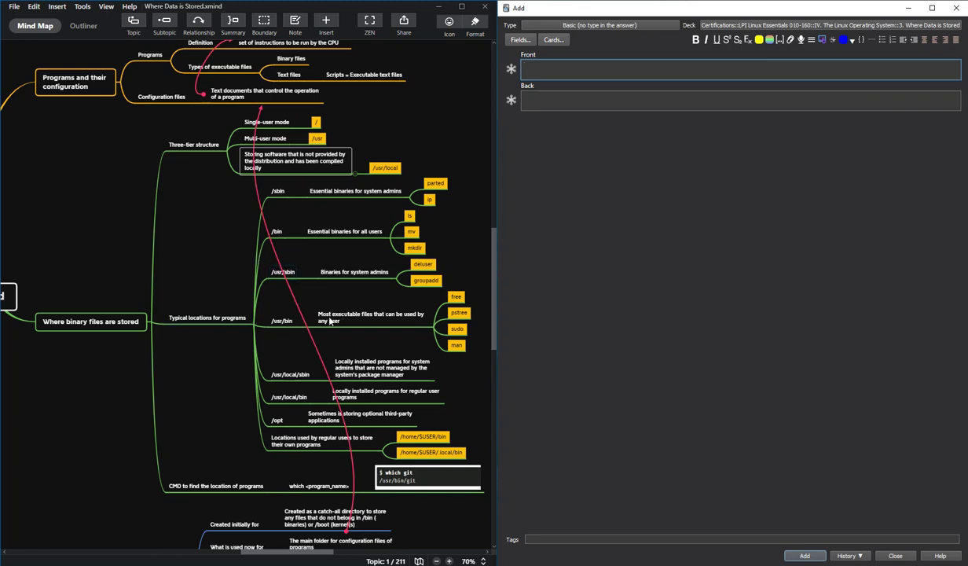
Examine the "Typical locations for programs" branch of the mind map at 100% zoom
scroll(187, 311, "down", 3)
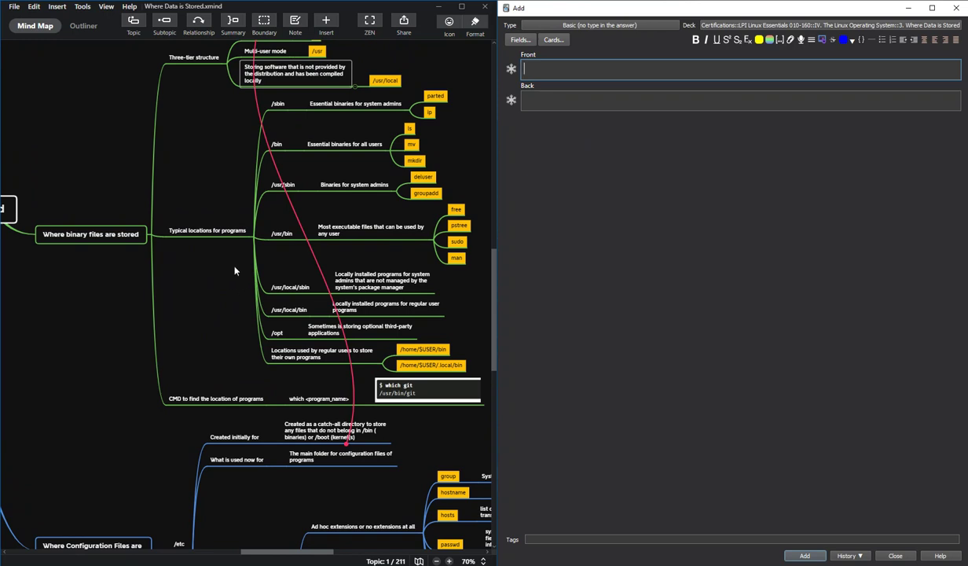
scroll(228, 259, "up", 3)
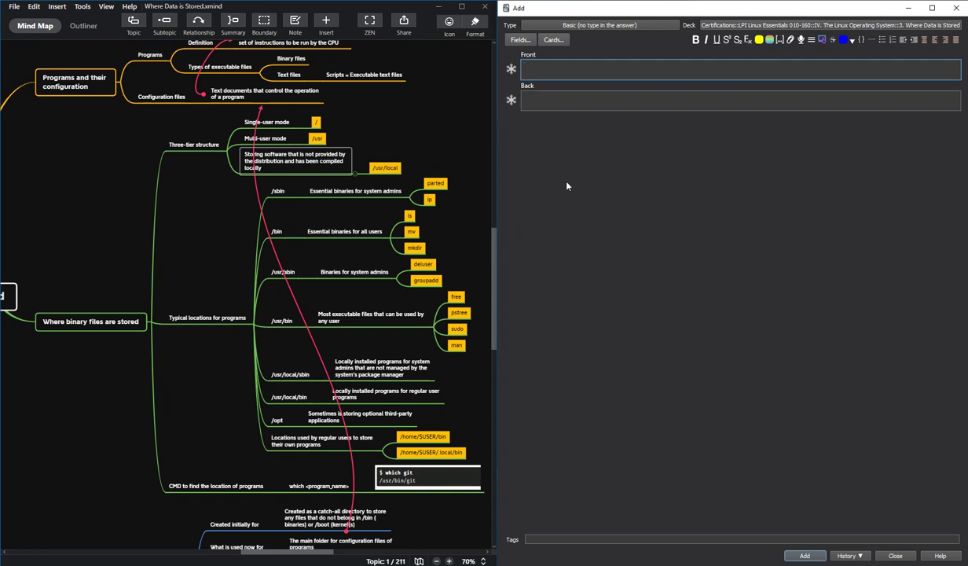
left_click(426, 151)
scroll(361, 385, "up", 5)
scroll(319, 416, "down", 3)
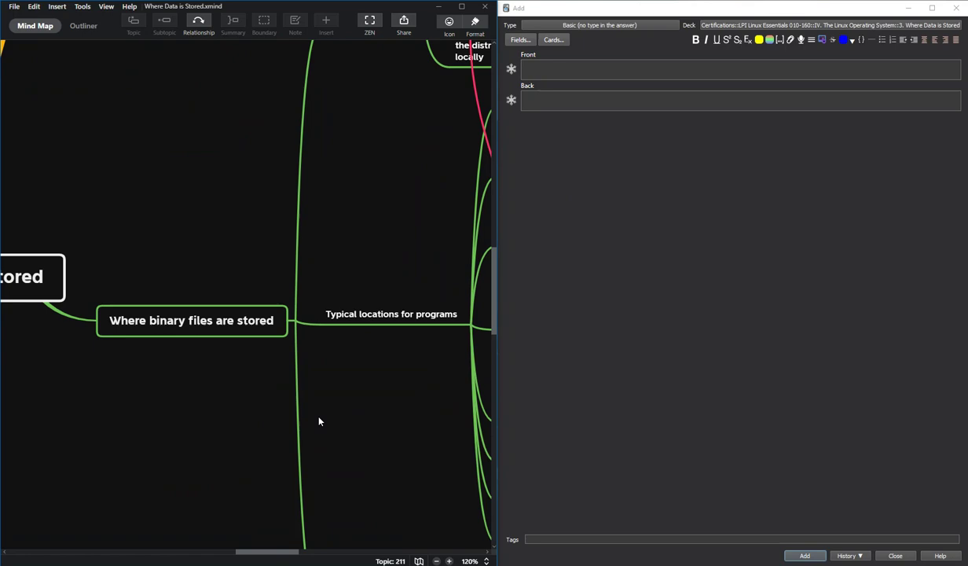
left_click(471, 560)
left_click(504, 494)
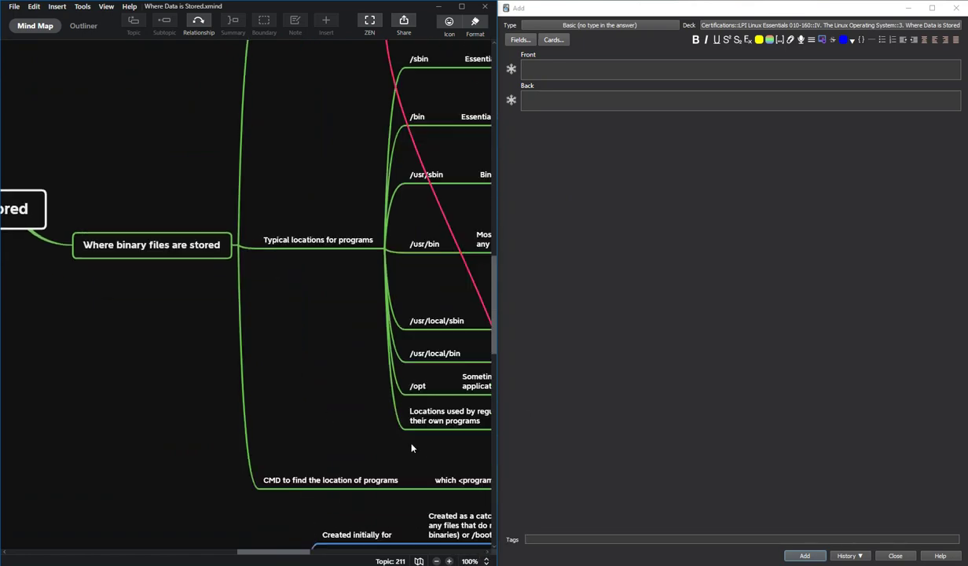
left_click_drag(301, 553, 327, 555)
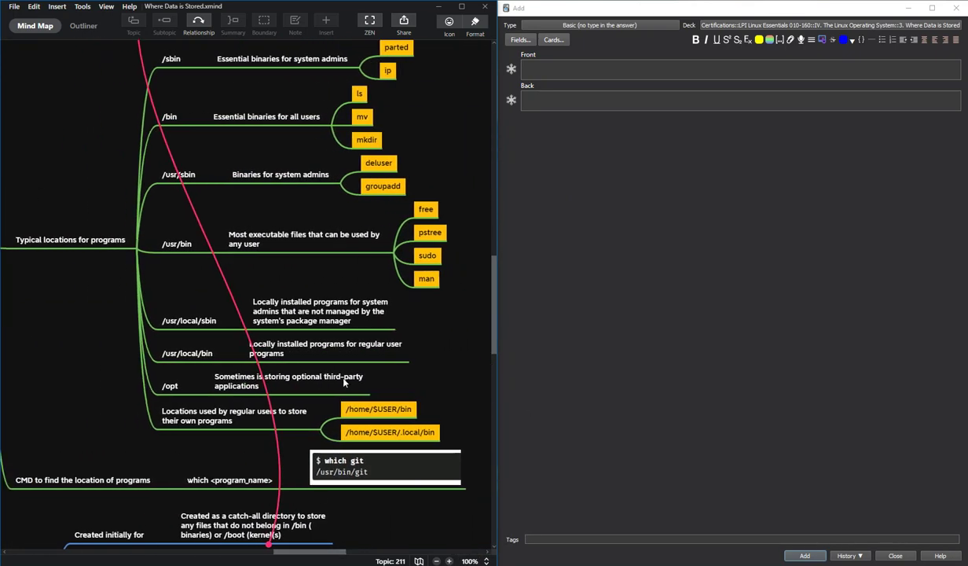
scroll(346, 382, "up", 7)
scroll(346, 382, "down", 3)
scroll(344, 381, "down", 1)
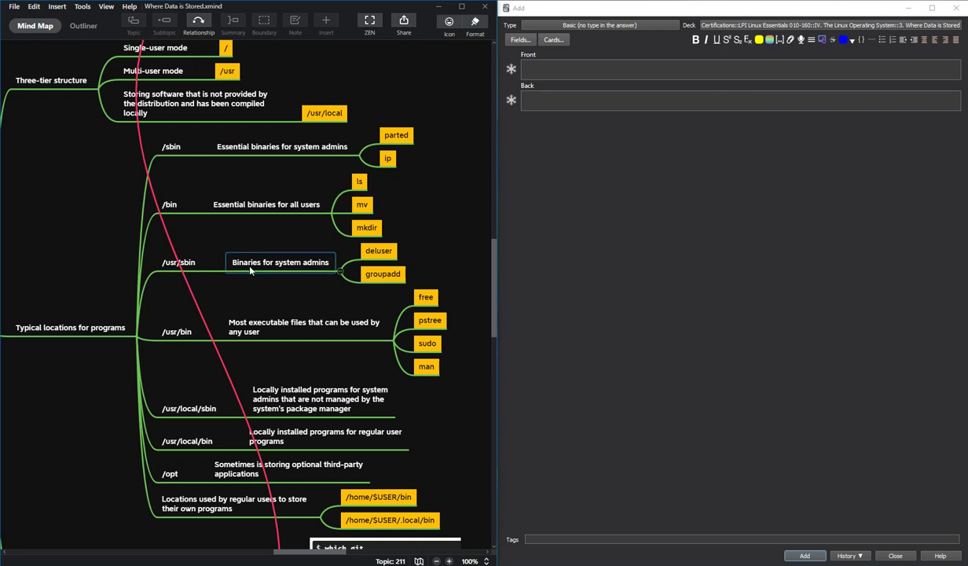
Enter "When thinking of typical locations for programs, what is stored inside the /sbin folder?" as the front
left_click(620, 164)
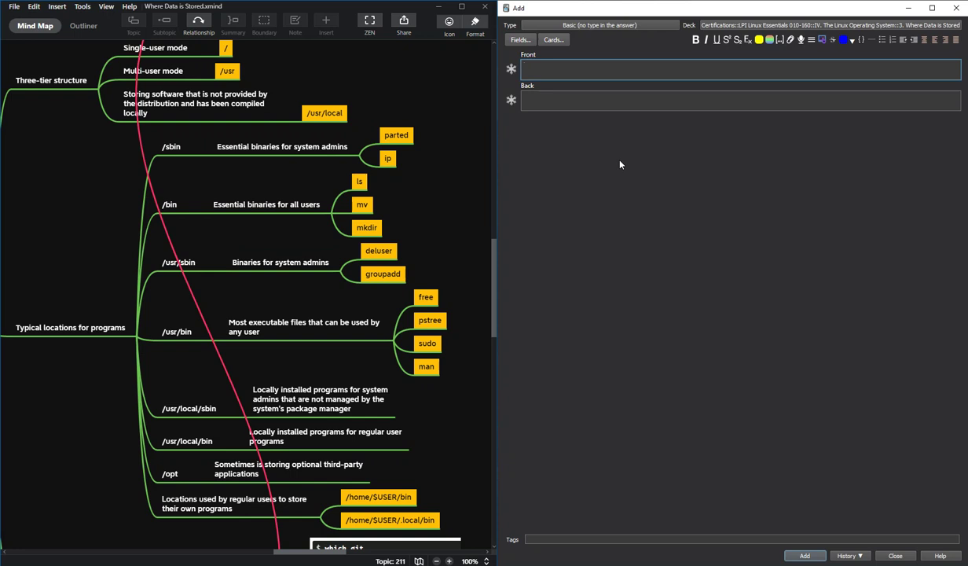
type("When thinking of typical l")
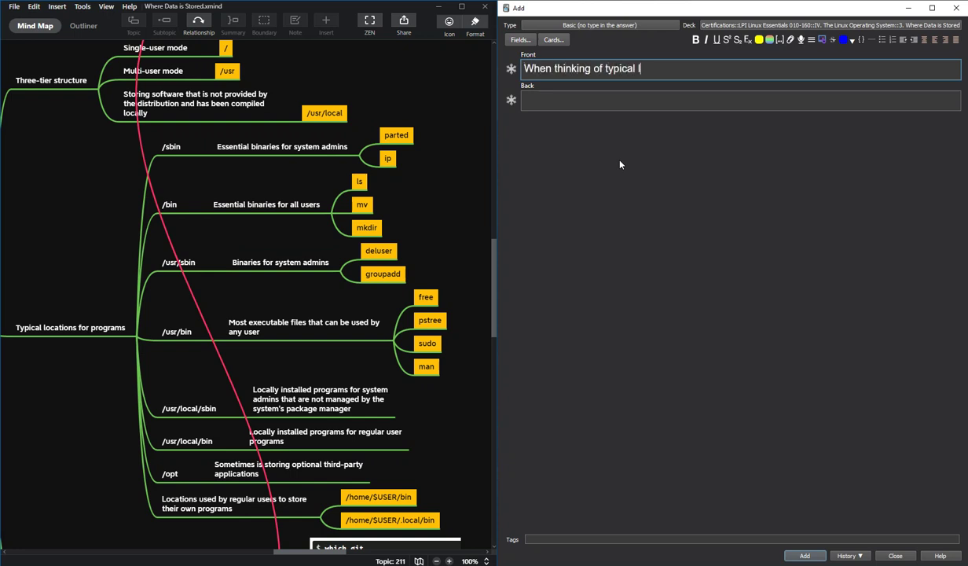
type("ocations for prog")
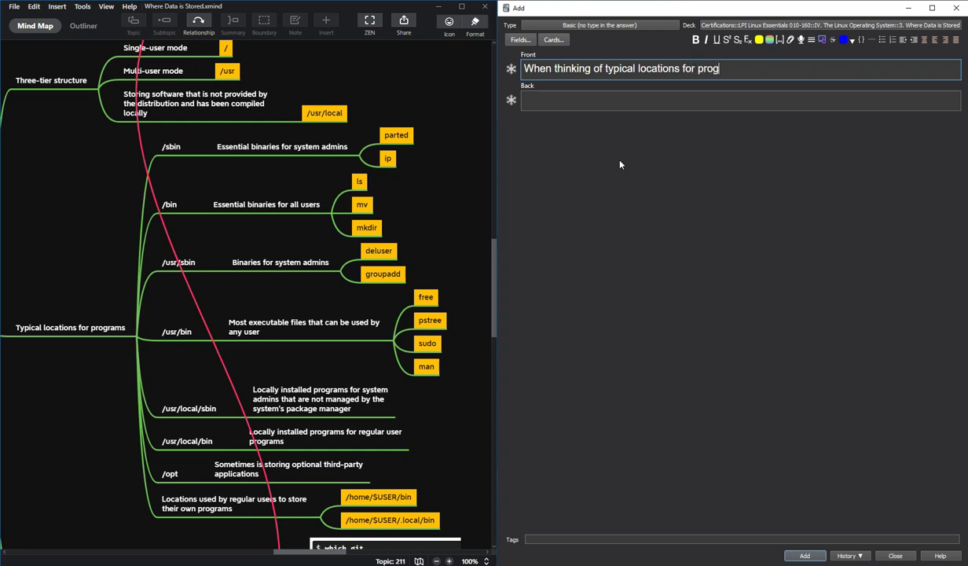
type("rams, what ")
type("do")
key("BackSpace")
key("BackSpace")
key("BackSpace")
type("is stored inside ")
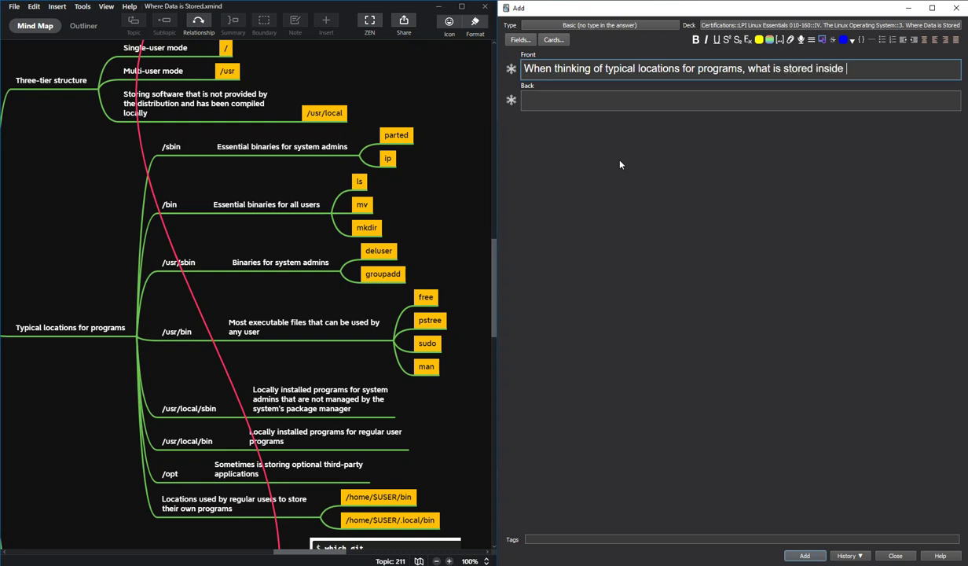
type("the /sinb")
key("BackSpace")
key("BackSpace")
key("BackSpace")
type("bin folder?")
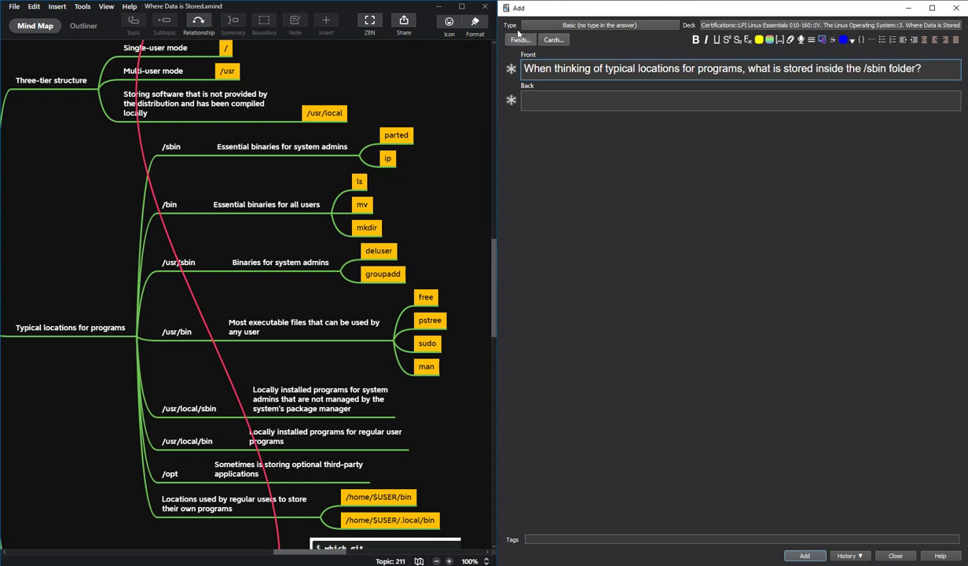
Keep the front text for subsequent notes and format /sbin in the question as bold yellow text
left_click(511, 70)
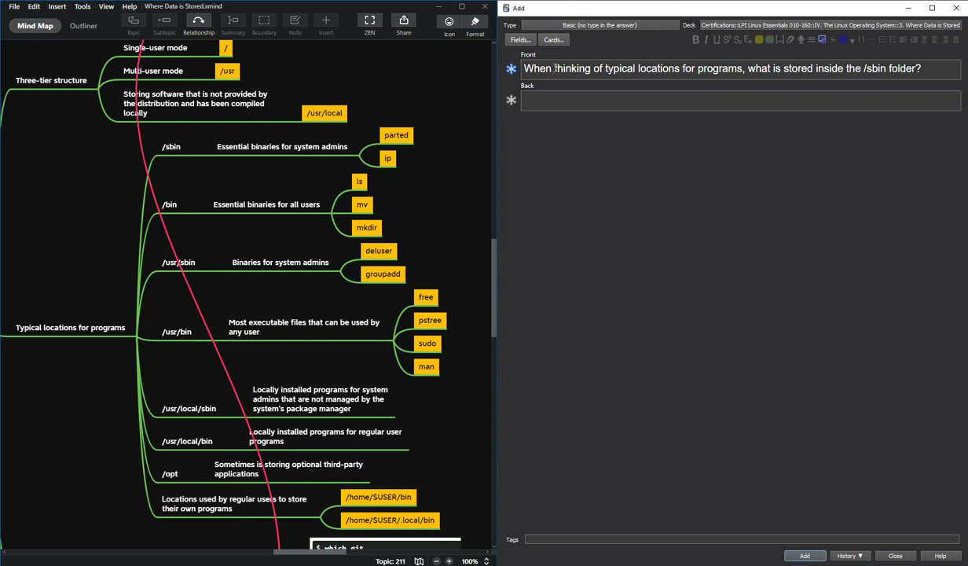
left_click_drag(862, 69, 886, 69)
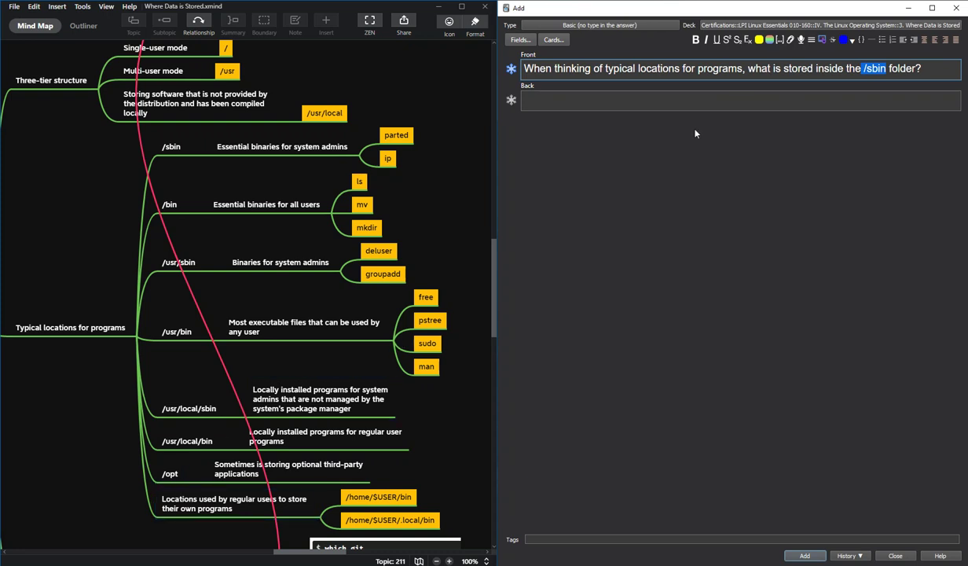
left_click(847, 115)
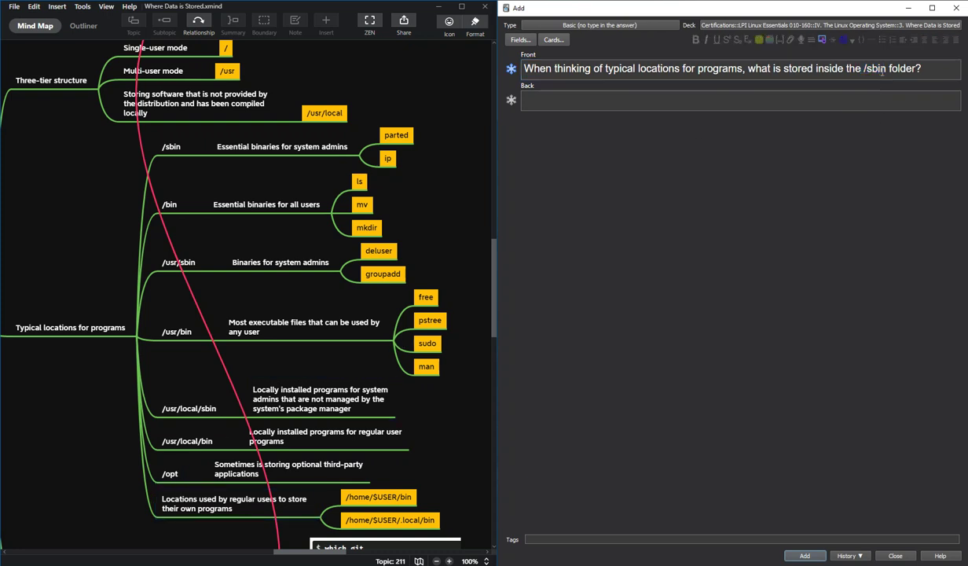
left_click_drag(883, 70, 864, 71)
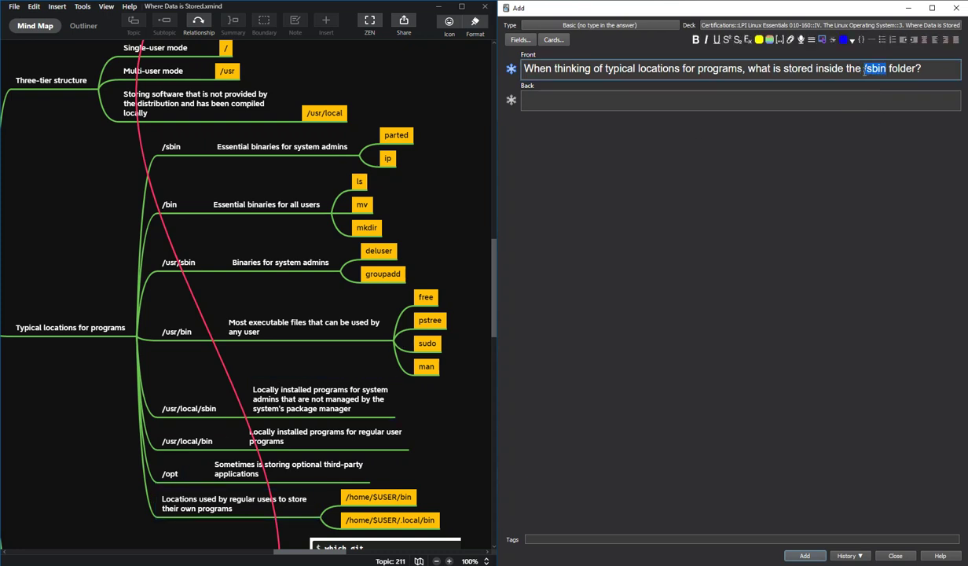
key("ctrl+b")
left_click(884, 137)
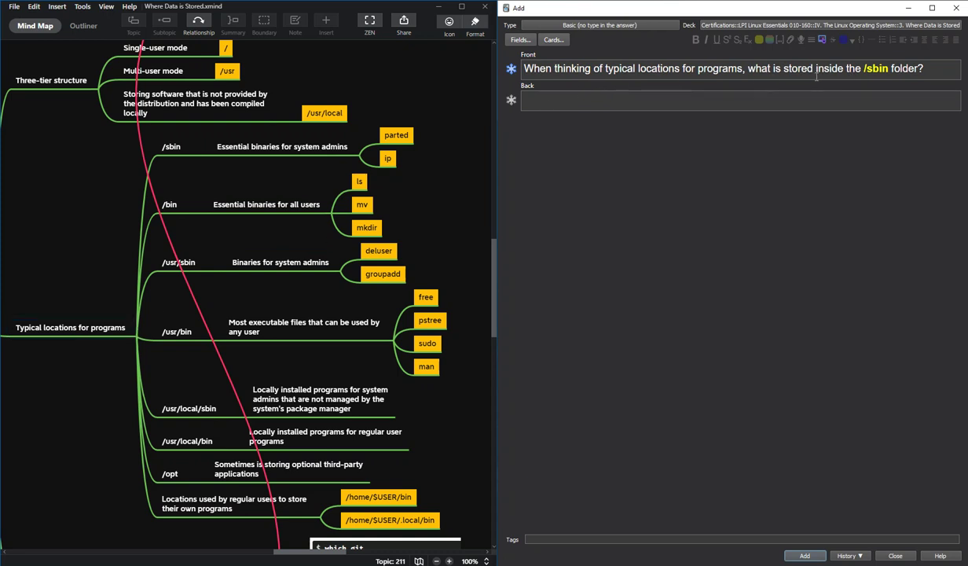
Copy the /sbin description from the mind map as the back, append "(ex: parted, ip)", and add the note
double_click(311, 146)
key("ctrl+a")
key("ctrl+c")
left_click(641, 98)
key("ctrl+v")
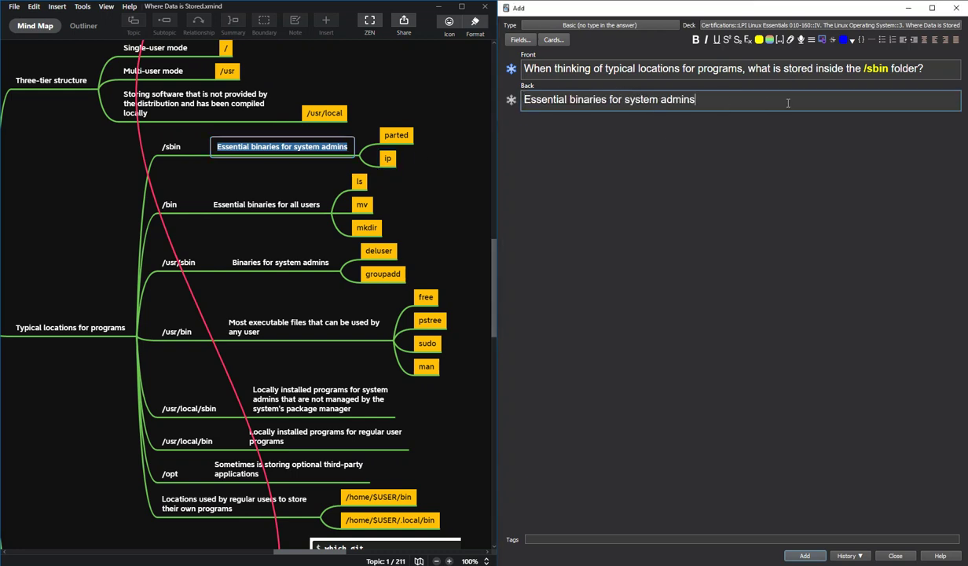
type("(ex: parted, ip)")
left_click(803, 557)
Change the folder in the front question to /bin
left_click(873, 69)
key("BackSpace")
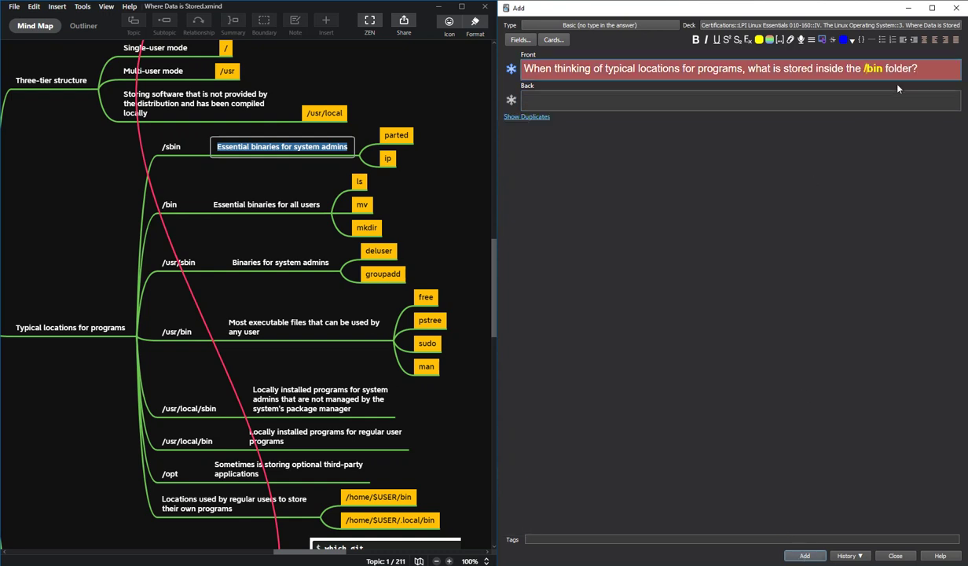
left_click(649, 160)
Copy the mind map's /bin description to the back, append "(ex: ls, mv, mkdir)", and add the note
left_click(285, 203)
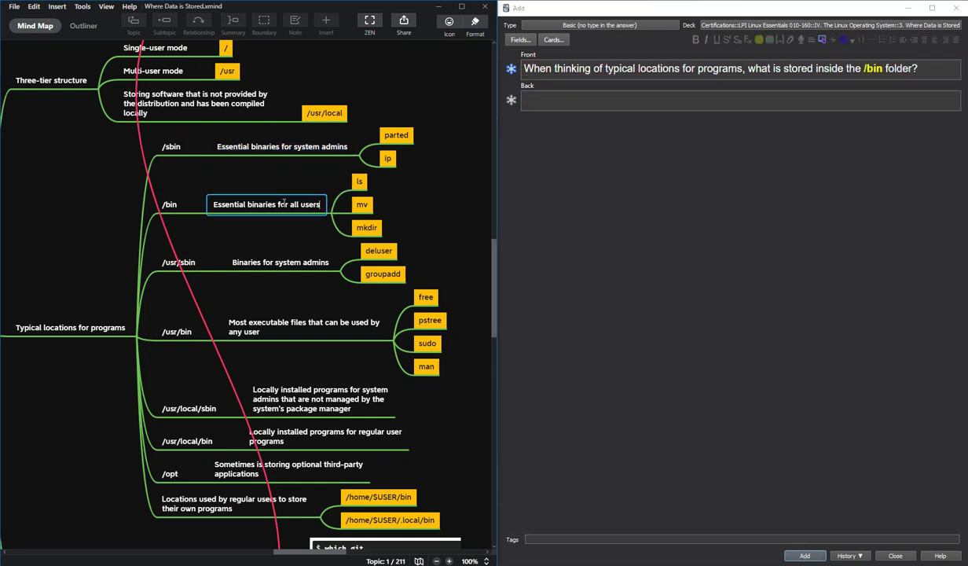
key("ctrl+a")
key("ctrl+c")
left_click(597, 100)
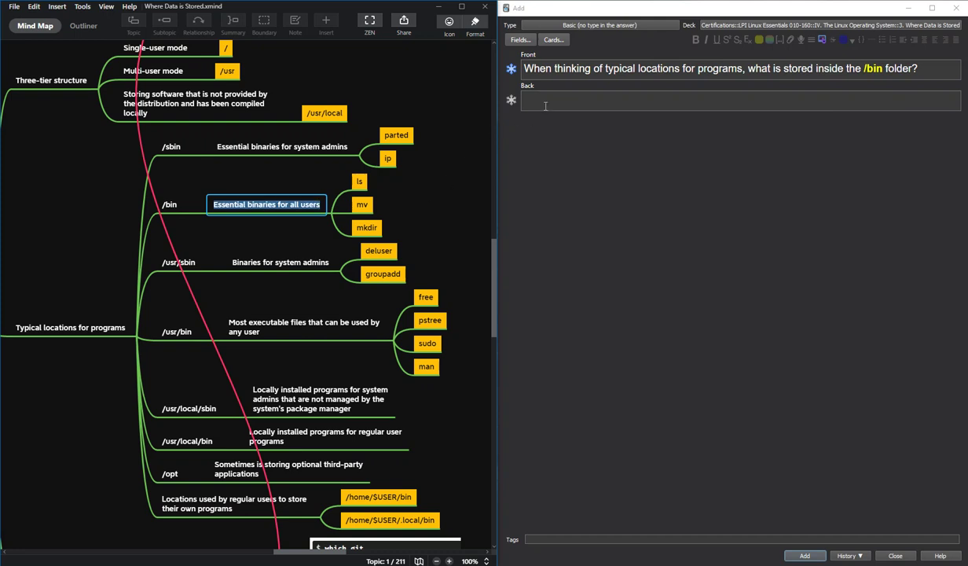
key("ctrl+v")
type("x:")
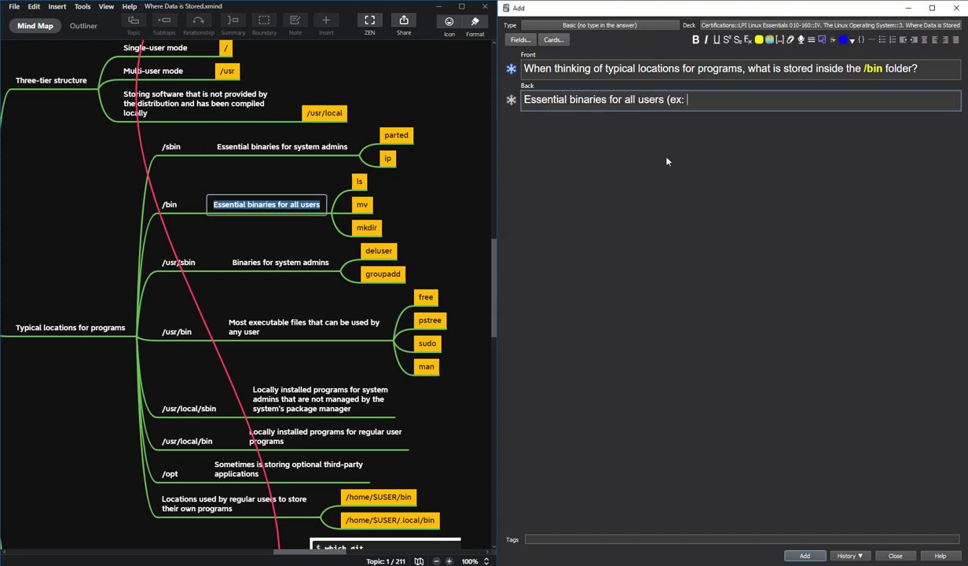
type(" ls, mv, mkdir)")
left_click(805, 556)
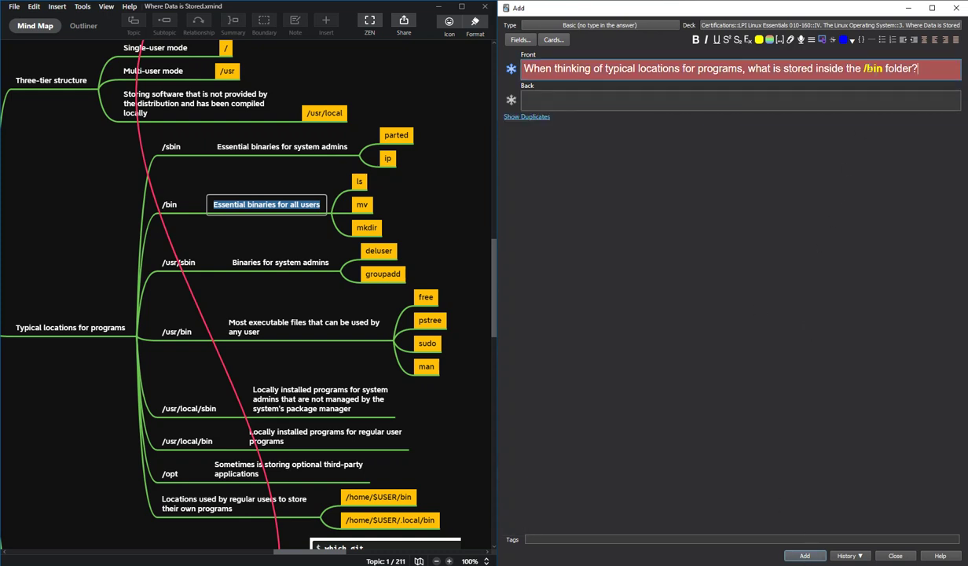
Change the folder in the front question to /usr/sbin, with the whole path in bold yellow
left_click(864, 68)
type("/usr")
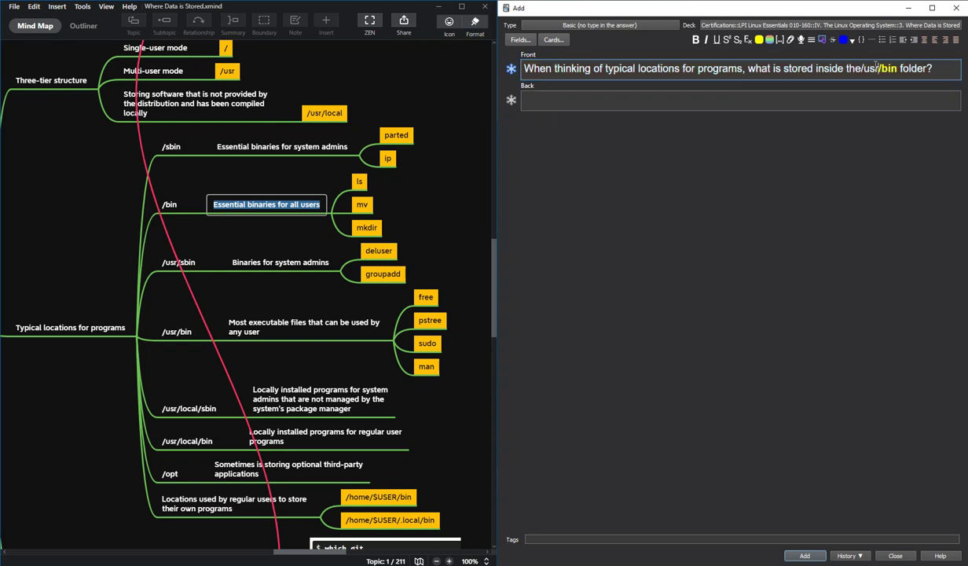
key("Left")
key("Left")
key("Left")
key("Left")
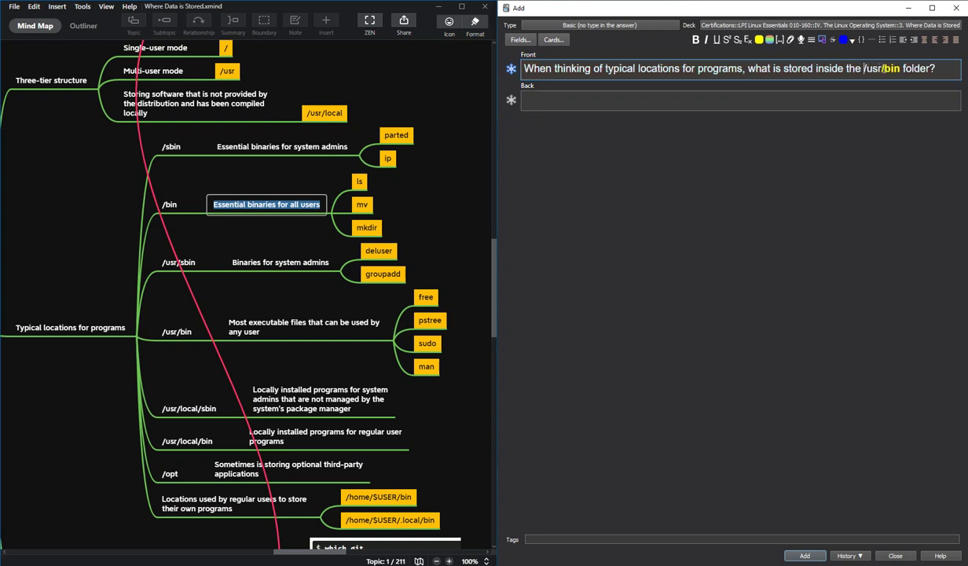
left_click_drag(864, 68, 901, 68)
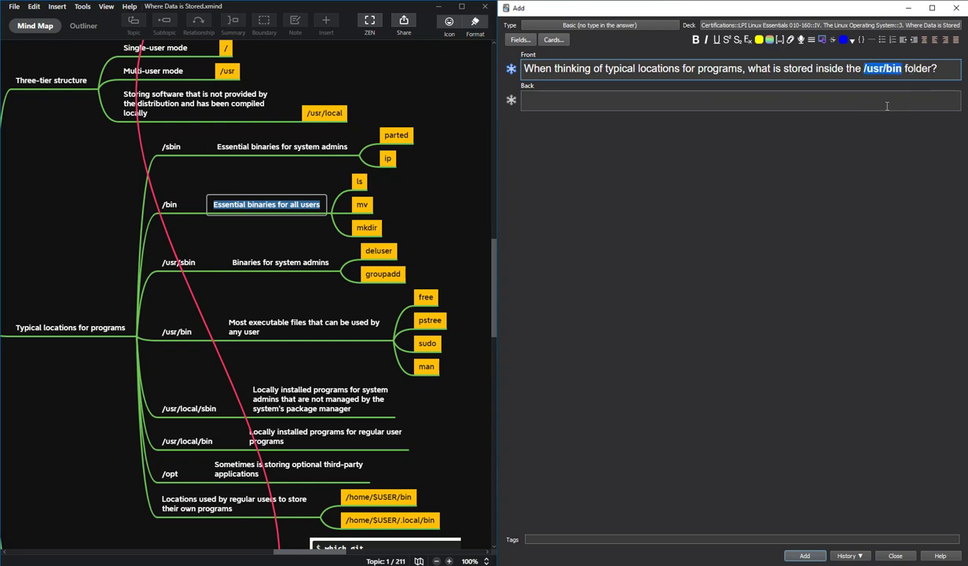
left_click(854, 102)
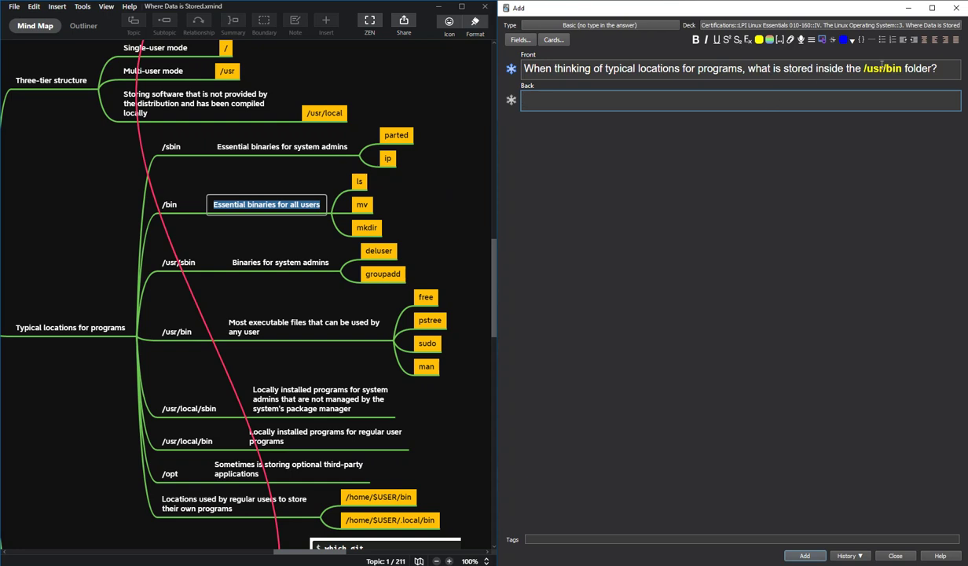
left_click(881, 68)
type("s")
left_click(781, 183)
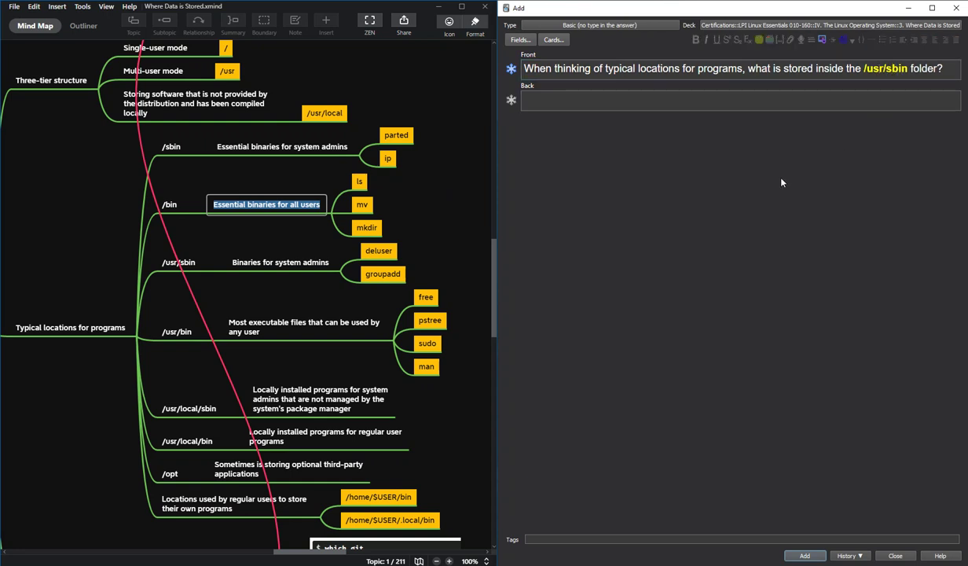
Copy the mind map's /usr/sbin description to the back, append "(deluser, groupadd)", and add the note
left_click(258, 257)
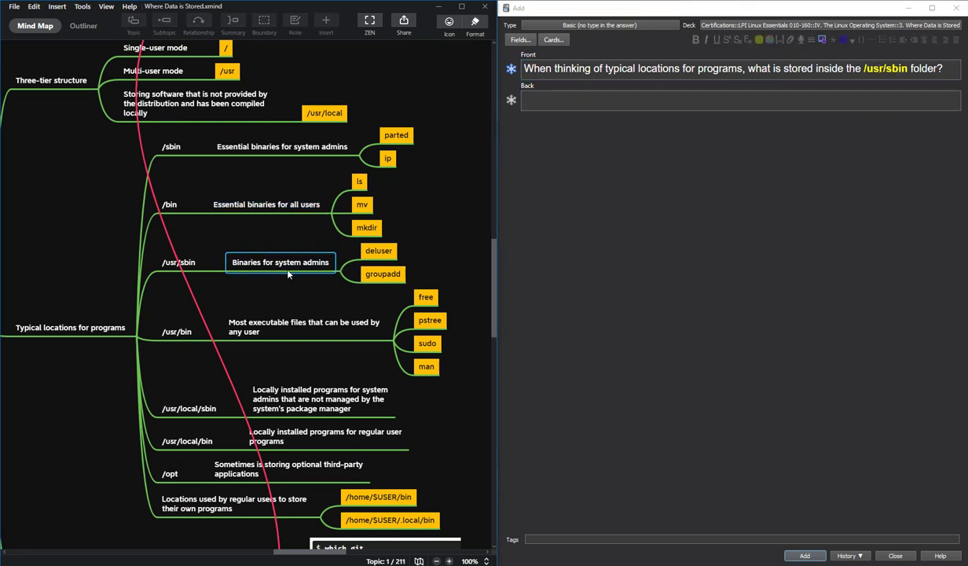
double_click(288, 271)
key("ctrl+c")
left_click(572, 96)
key("ctrl+v")
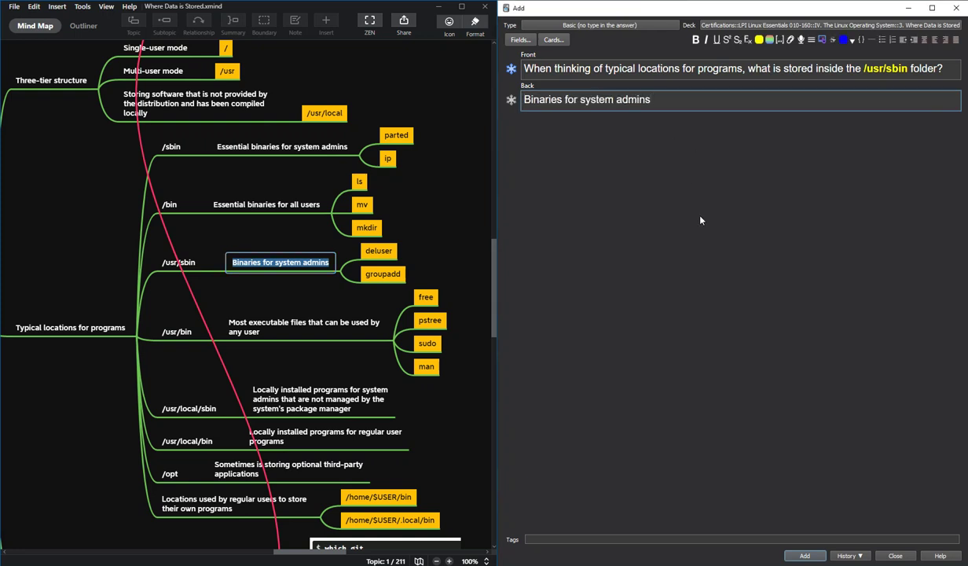
type("(deluser, groupa")
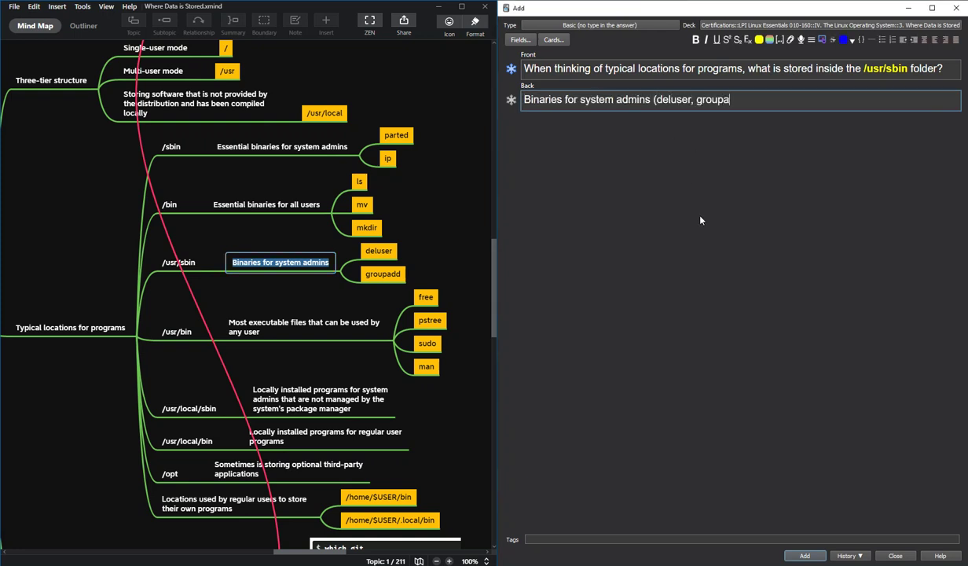
type("dd)")
left_click(803, 555)
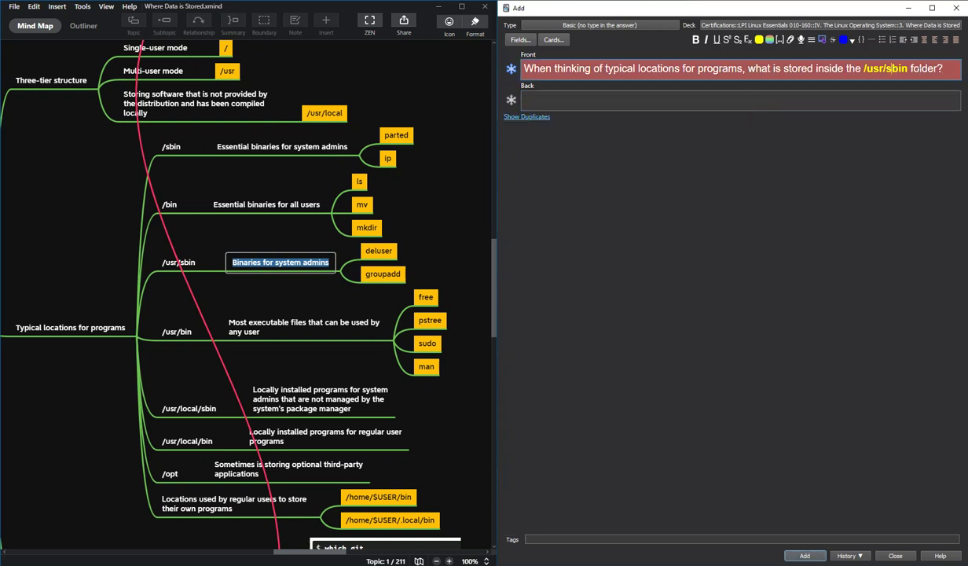
Change the front's folder to /usr/bin and add the note with the mind map's description plus "(free, pstree, sudo, man)" as the back
key("BackSpace")
double_click(268, 315)
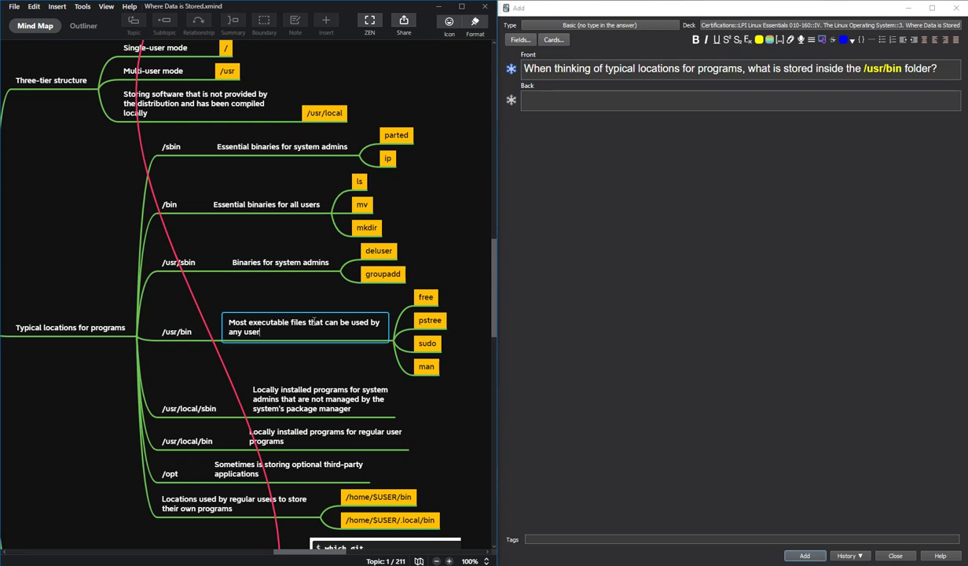
key("ctrl+a")
key("ctrl+c")
left_click(664, 225)
key("Tab")
key("ctrl+v")
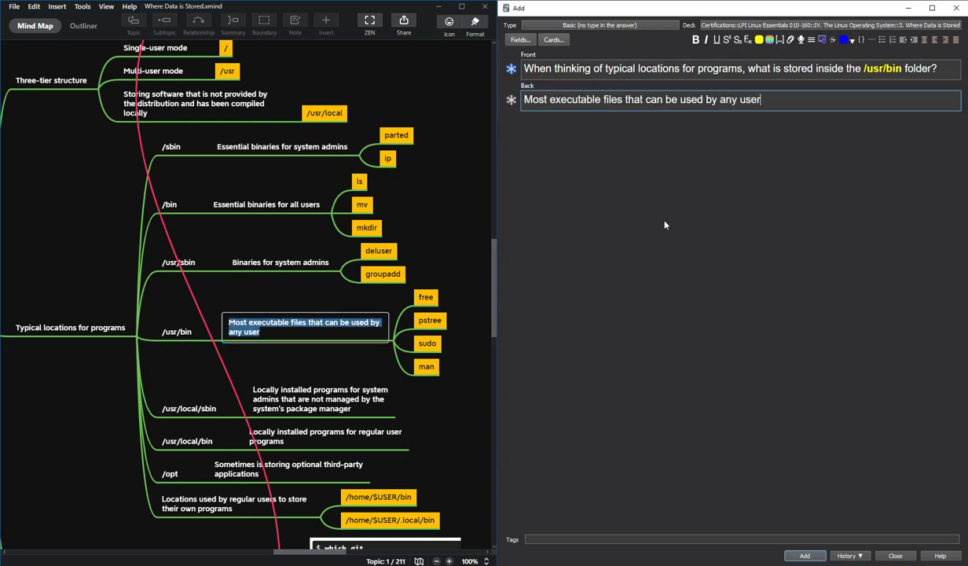
type("(free, pstree, sudo, man)")
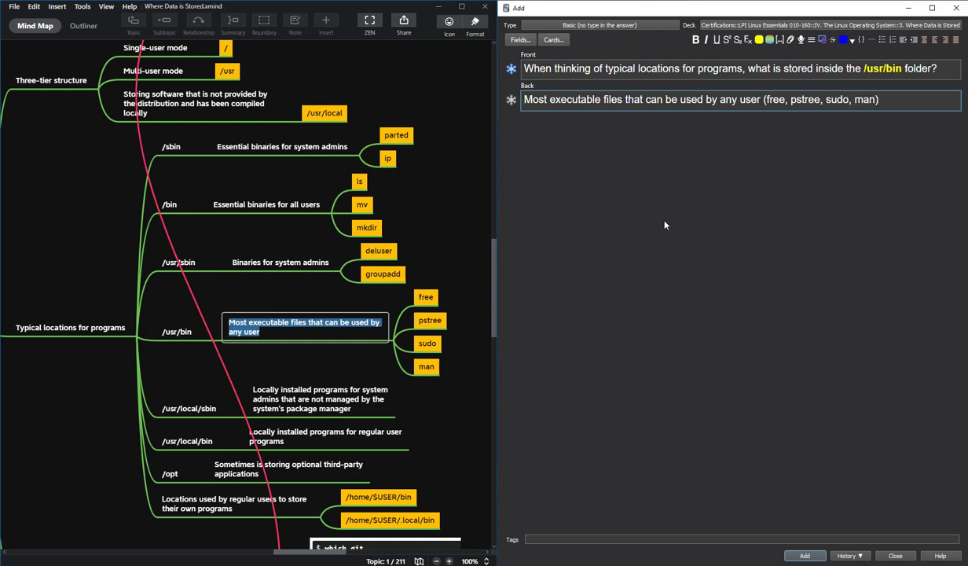
left_click(804, 556)
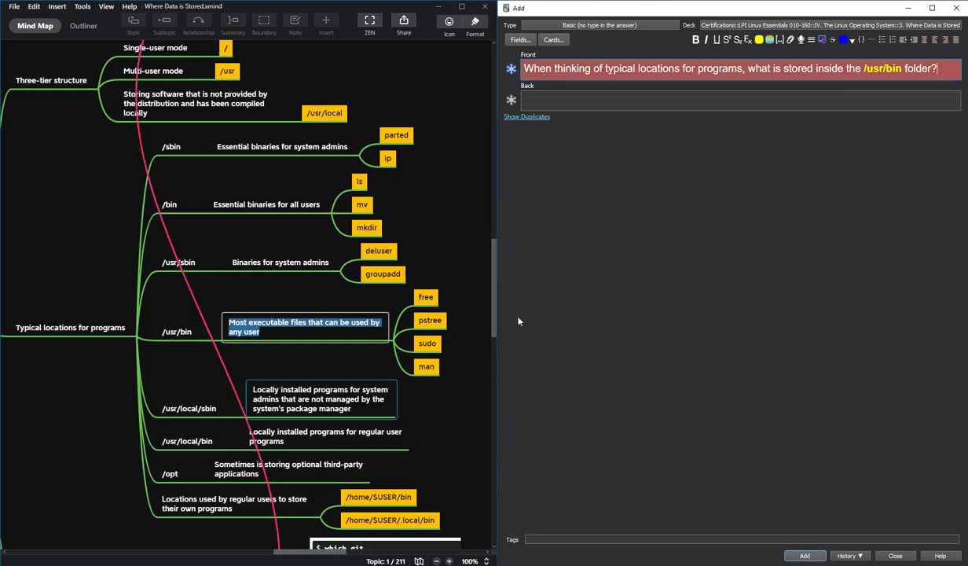
Change the folder in the front question to /usr/local/sbin
left_click(886, 68)
type("local/")
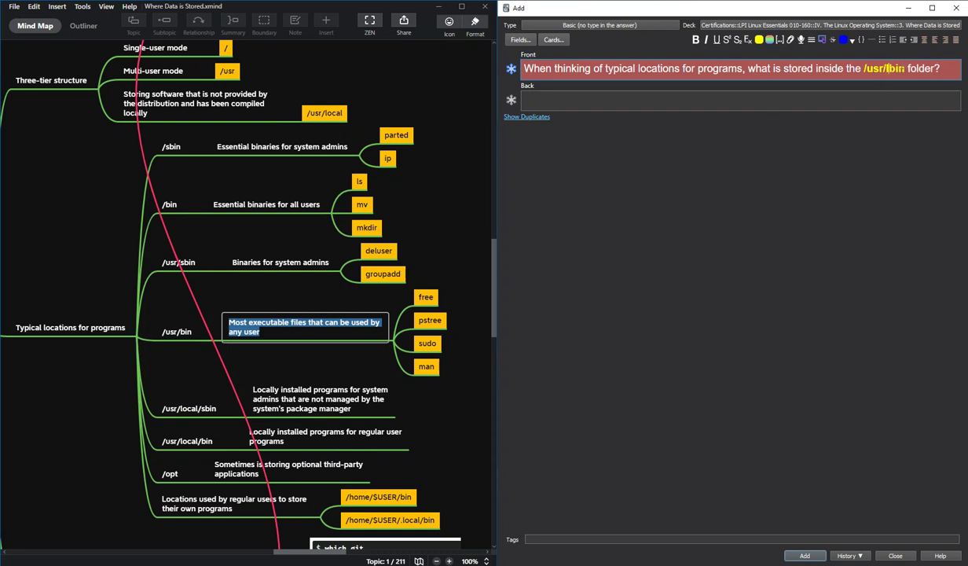
type("s")
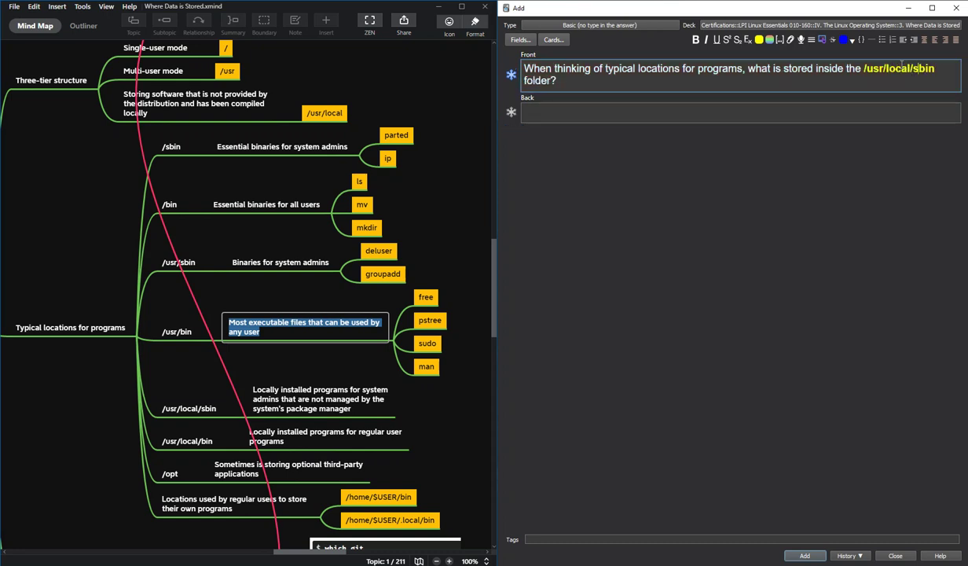
Copy the mind map's /usr/local/sbin description to the back and add the note
double_click(315, 399)
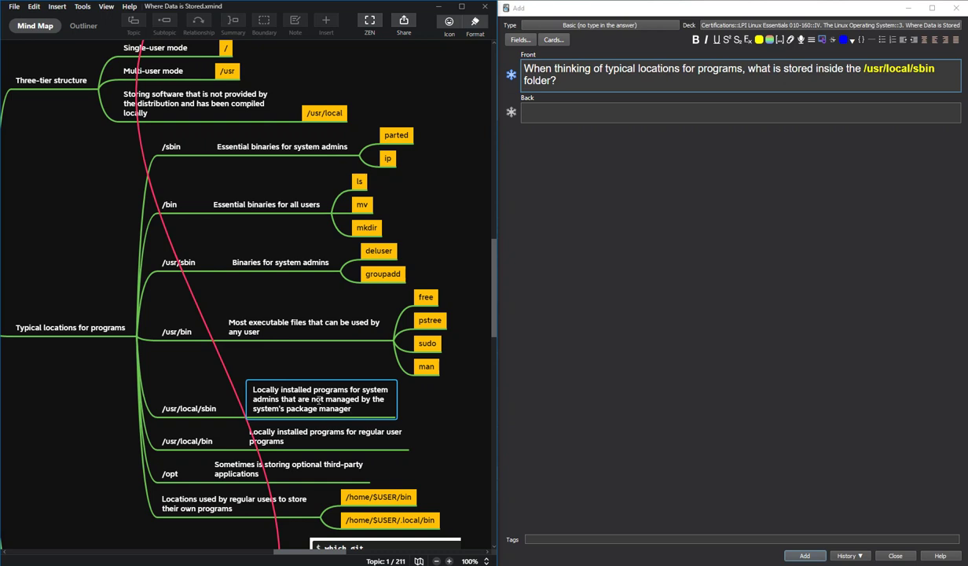
key("ctrl+a")
key("ctrl+c")
left_click(550, 112)
key("ctrl+v")
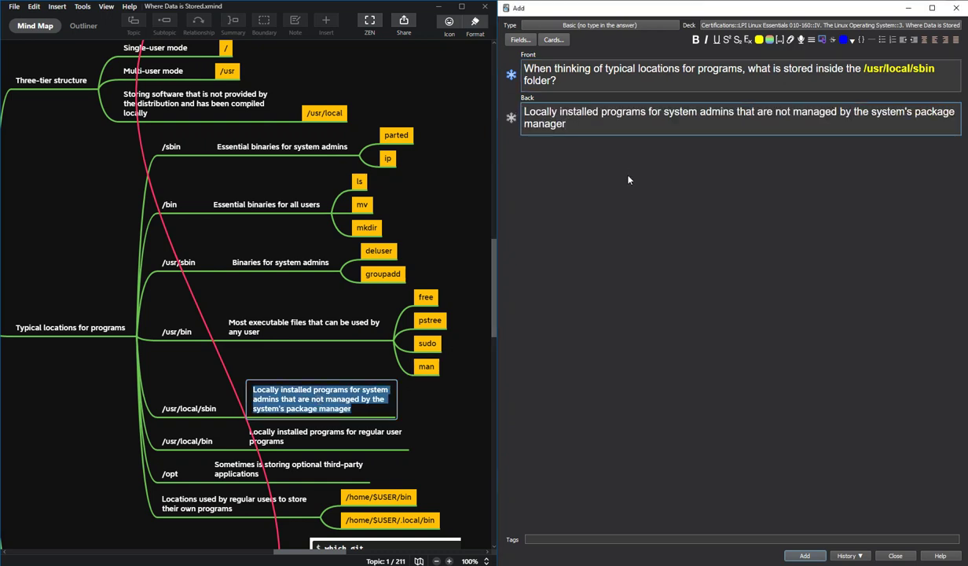
left_click(643, 193)
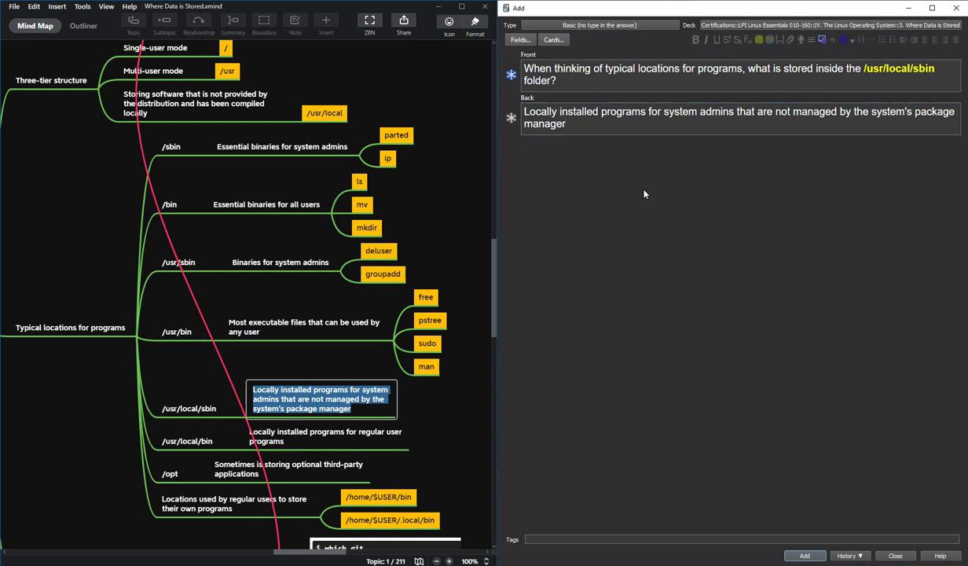
left_click(803, 556)
Change the folder in the front question to /usr/local/bin
double_click(213, 440)
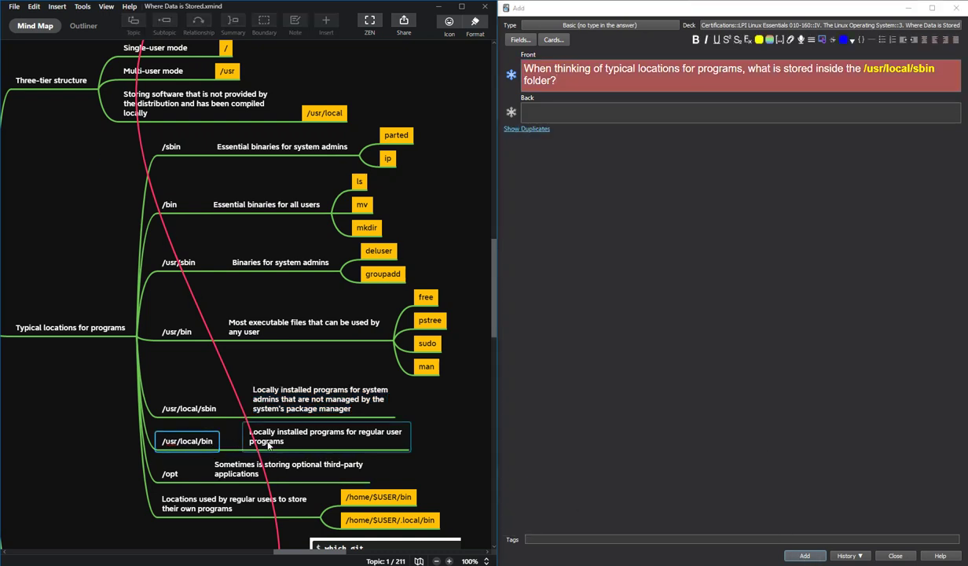
key("ctrl+a")
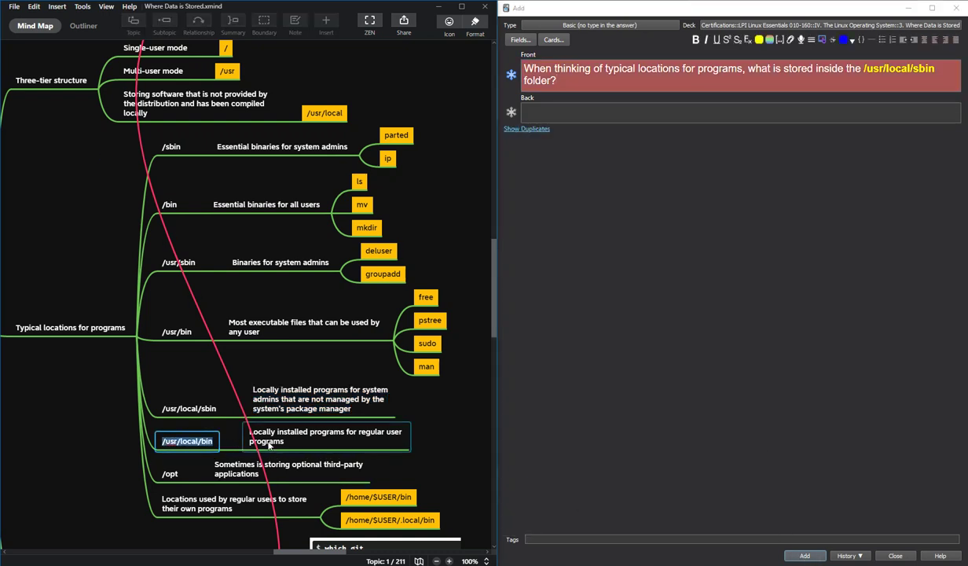
left_click(919, 69)
key("BackSpace")
Copy the mind map's "Locally installed programs for regular user programs" text to the back and add the note
double_click(324, 432)
key("ctrl+a")
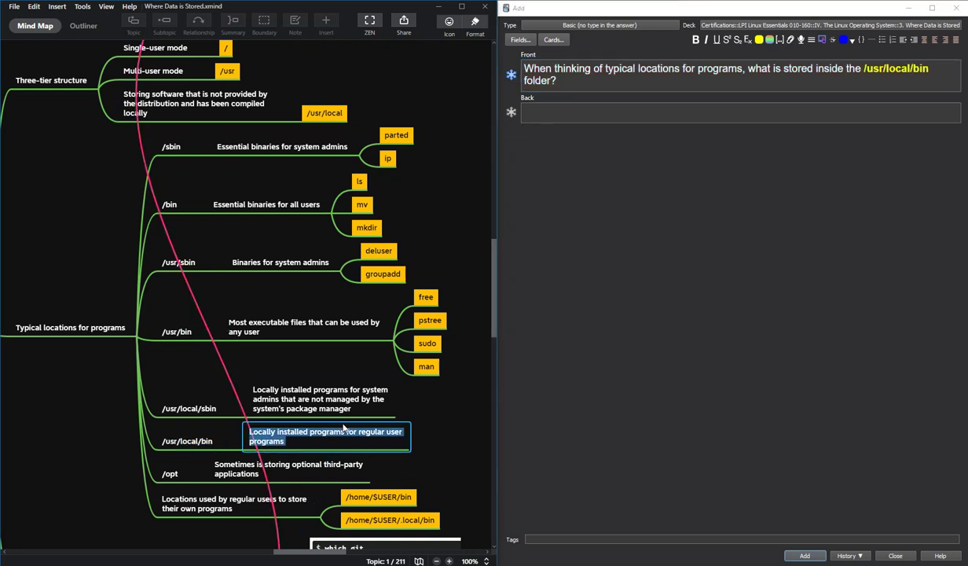
key("ctrl+c")
left_click(588, 114)
key("ctrl+v")
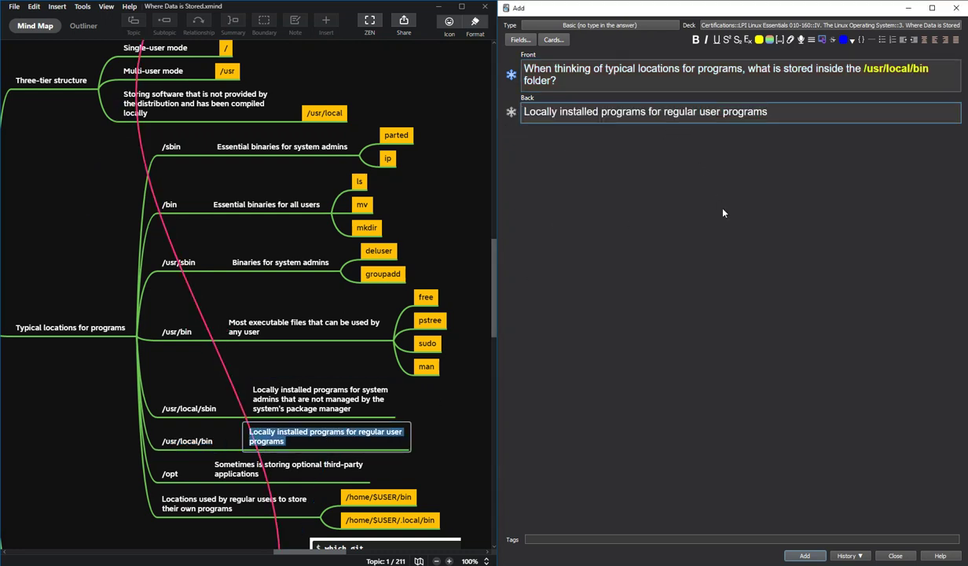
key("ctrl+Return")
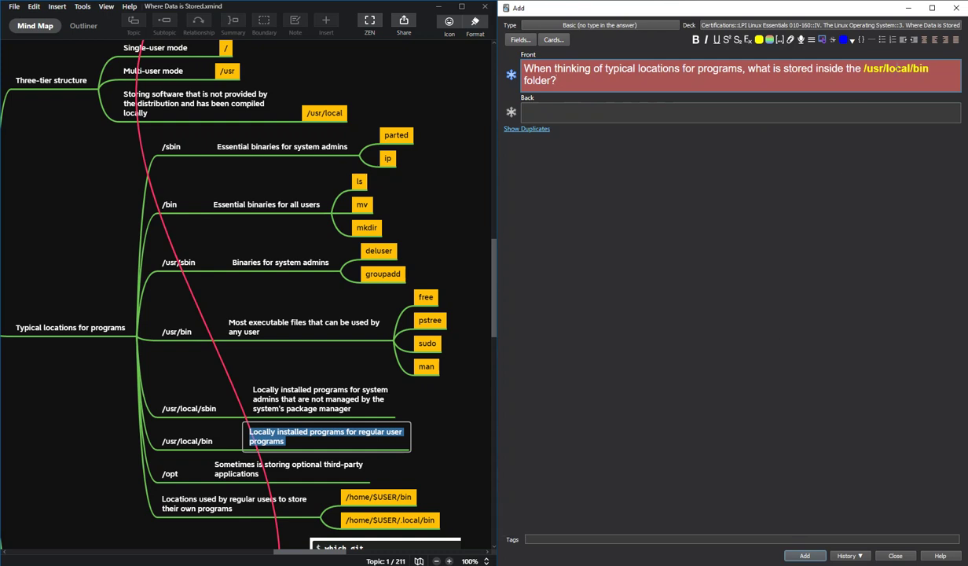
Add a note asking what the /opt folder stores, answered with the mind map's "Sometimes is storing optional third-party applications" text
left_click_drag(865, 69, 934, 69)
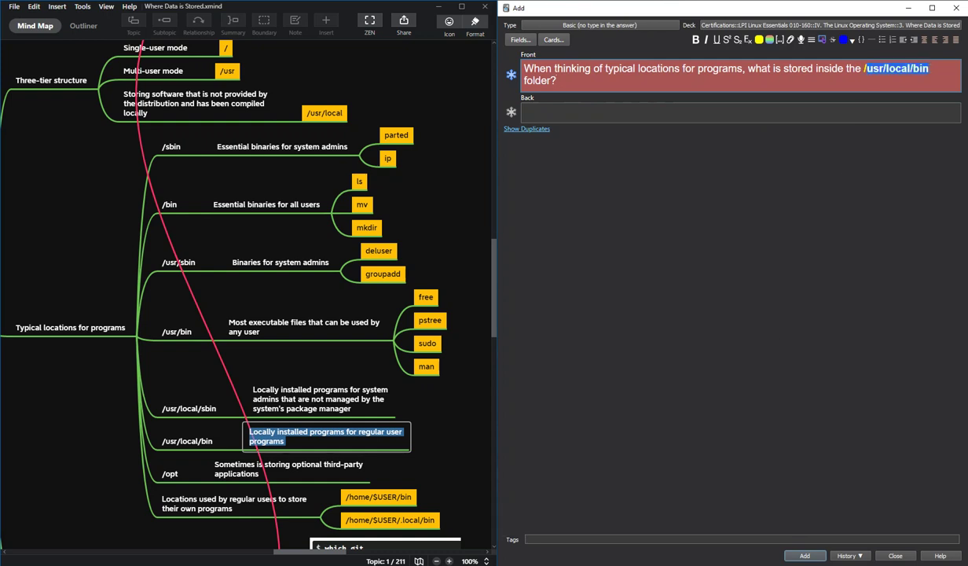
type("opt")
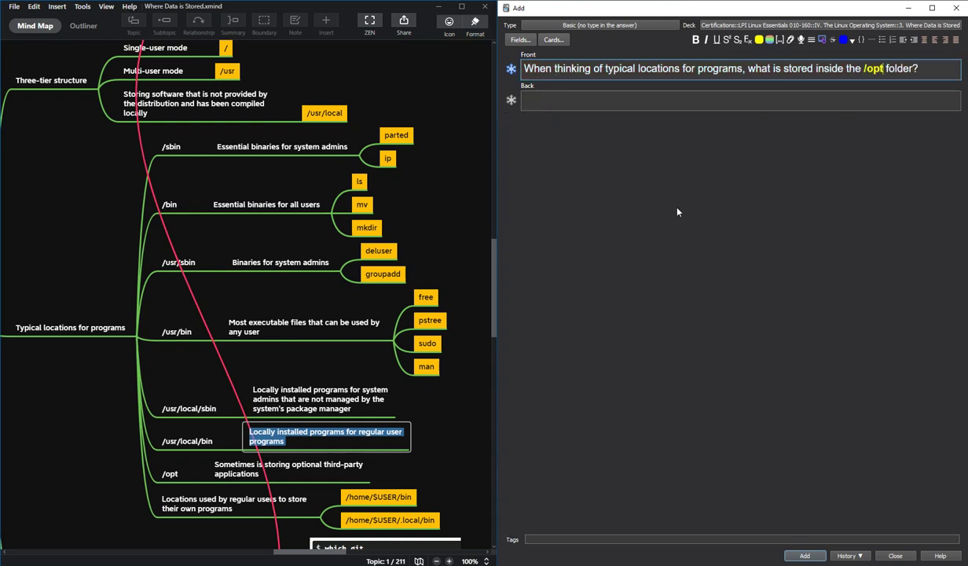
left_click(232, 475)
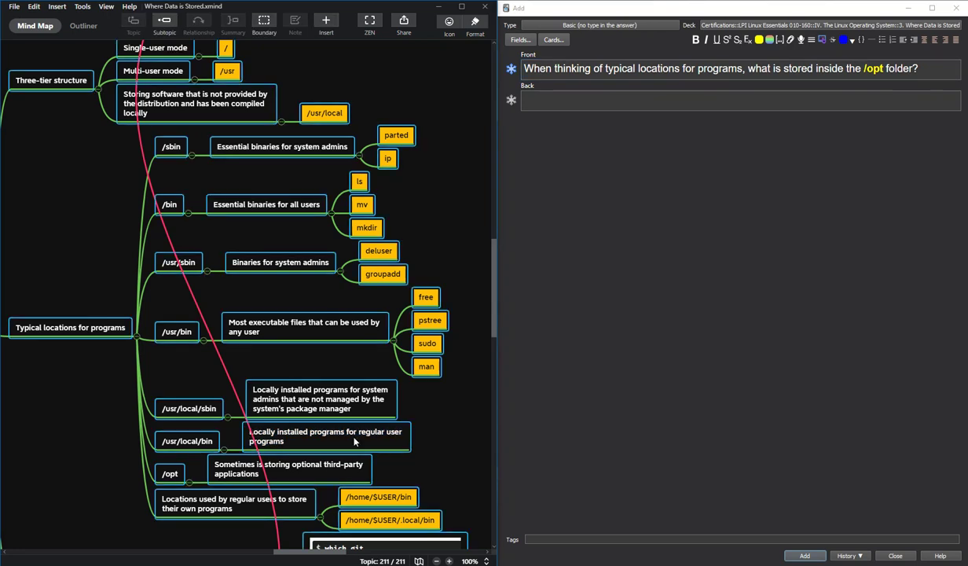
double_click(234, 465)
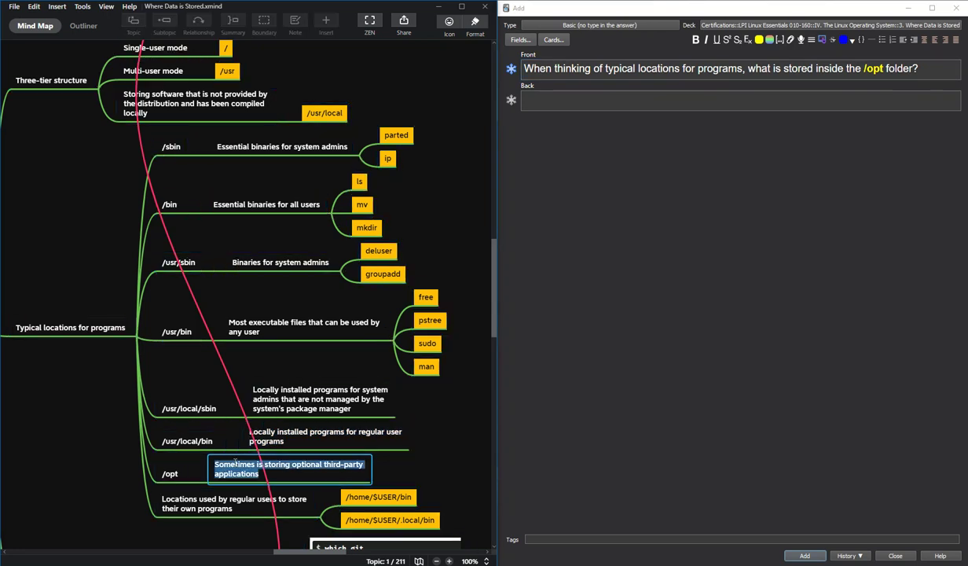
left_click(555, 134)
key("ctrl+v")
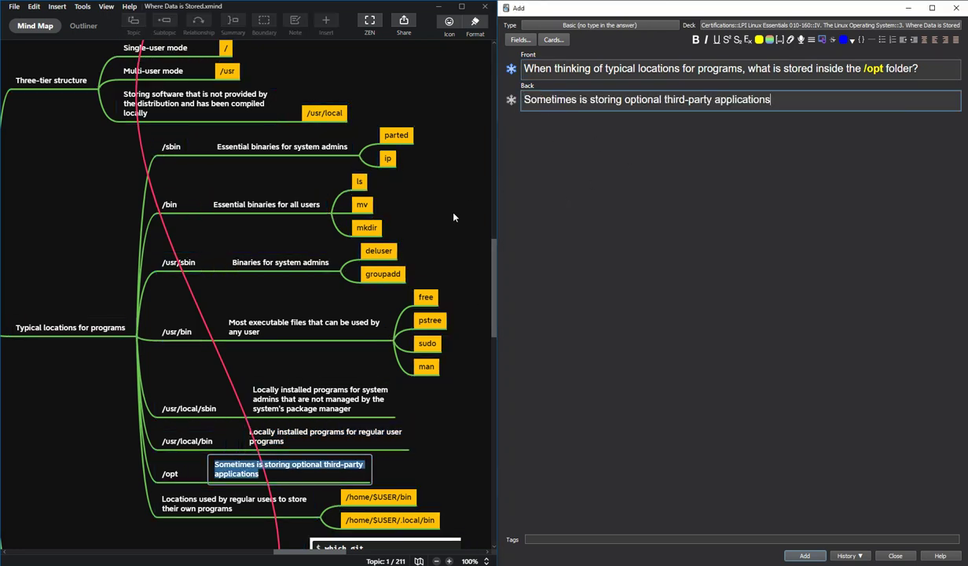
scroll(440, 221, "down", 3)
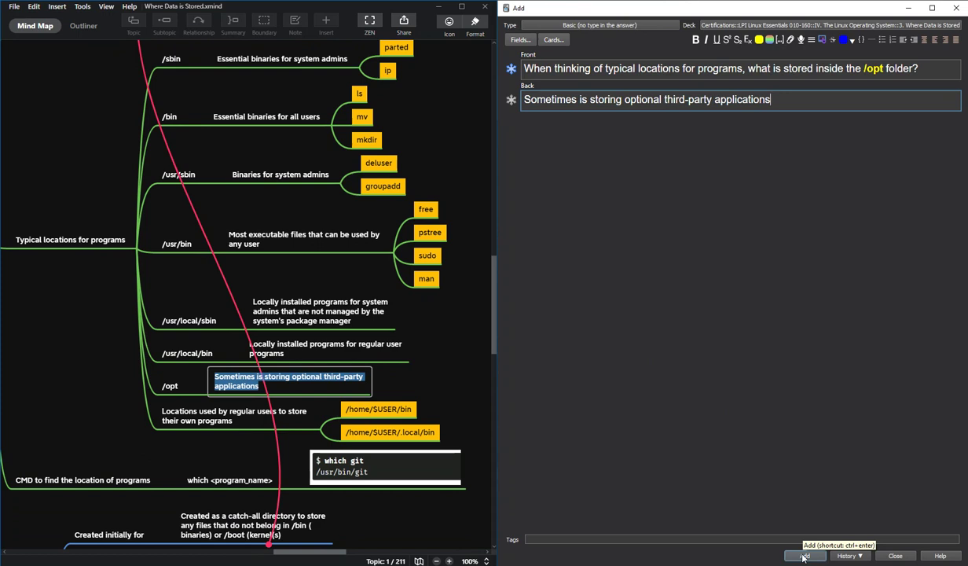
left_click(803, 556)
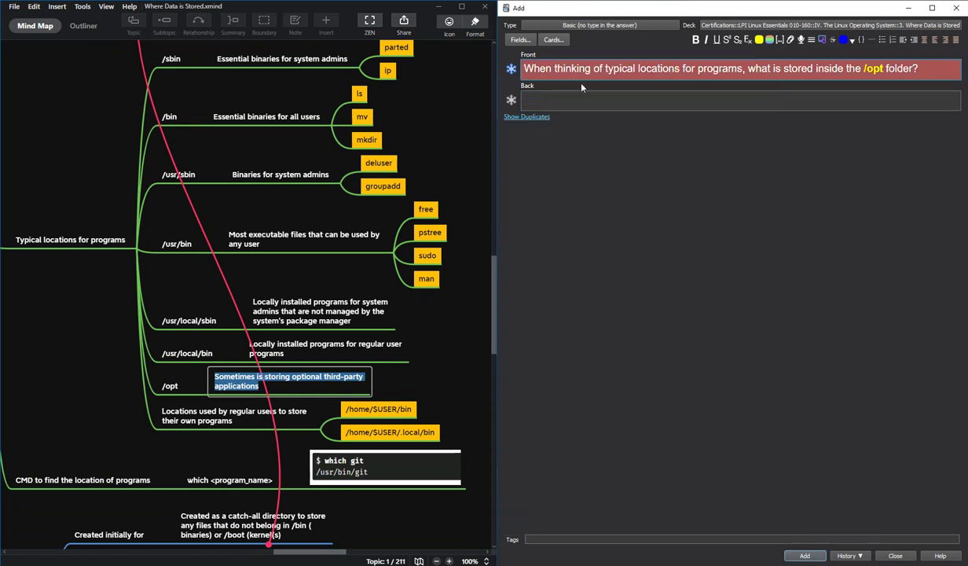
Clear the front question and switch the note type to Basic (type in the answer)
key("ctrl+a")
key("Delete")
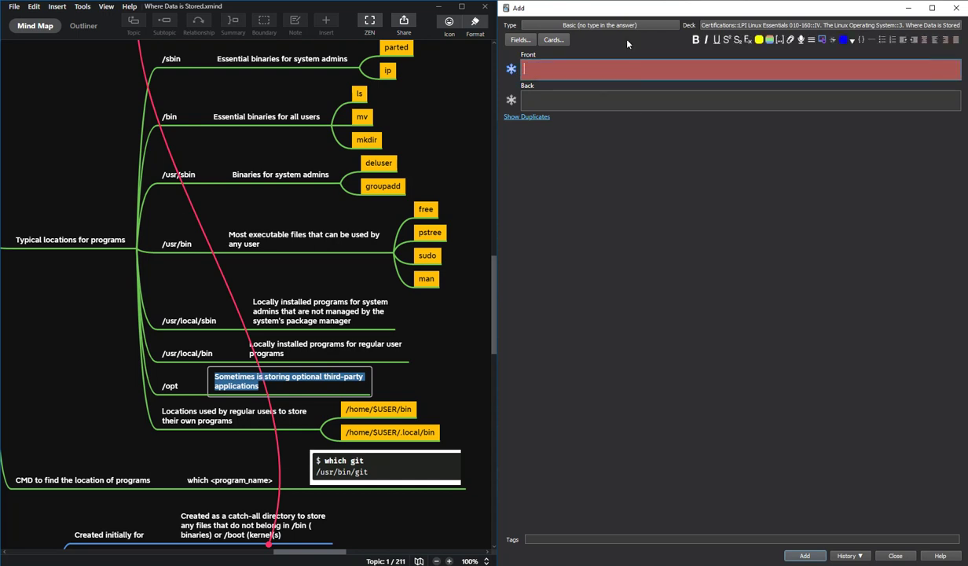
key("ctrl+n")
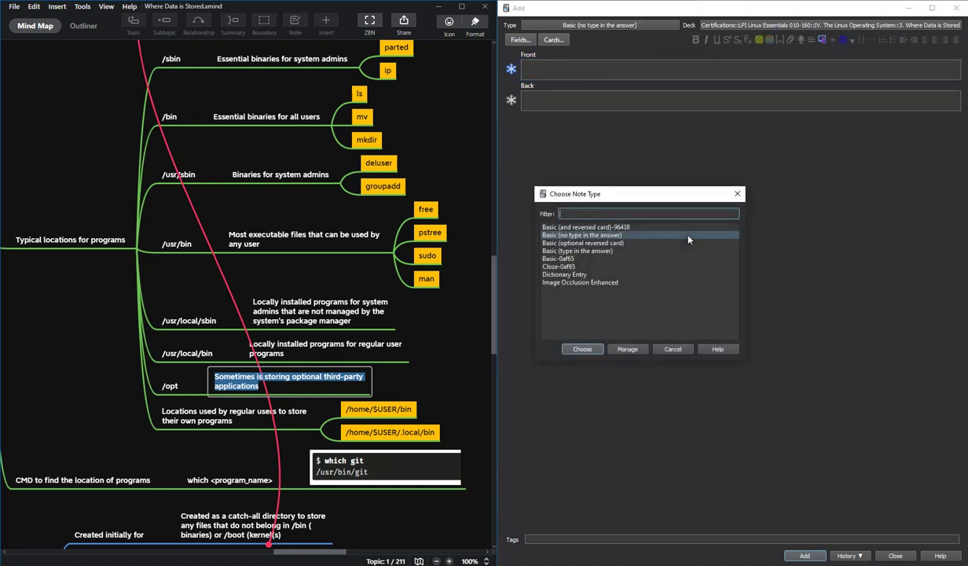
double_click(684, 249)
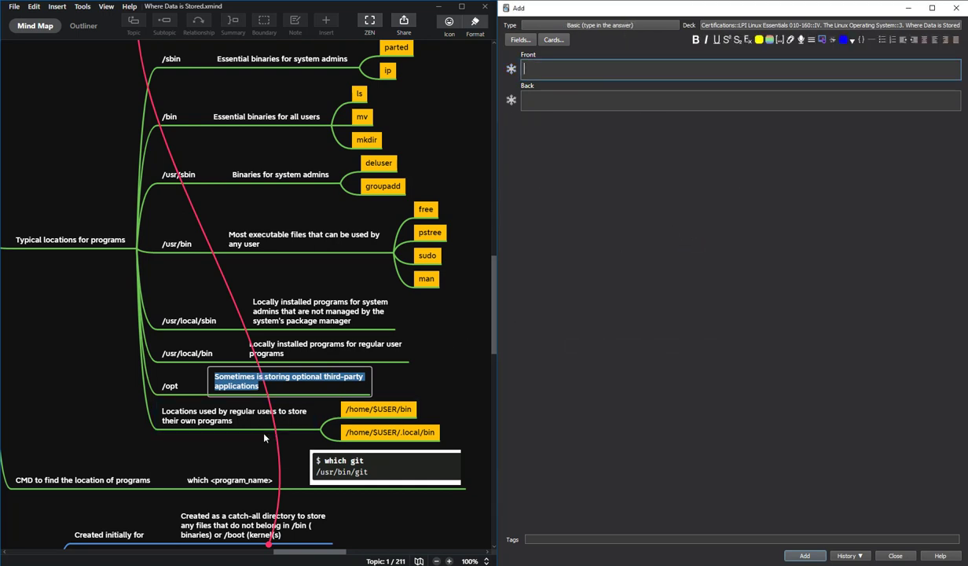
Enter the front question "What are the locations used by regular users to store thei own programs?"
left_click(641, 193)
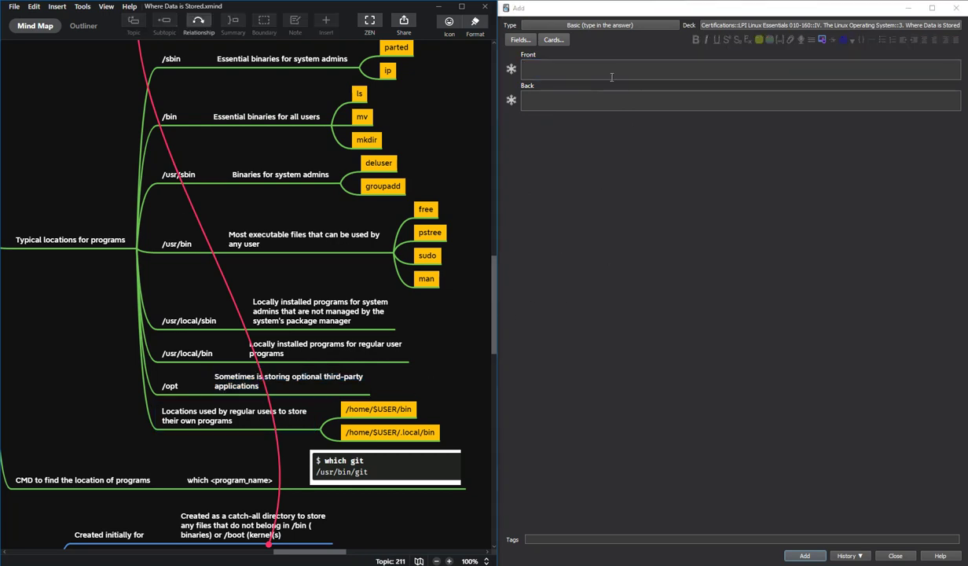
type("What ")
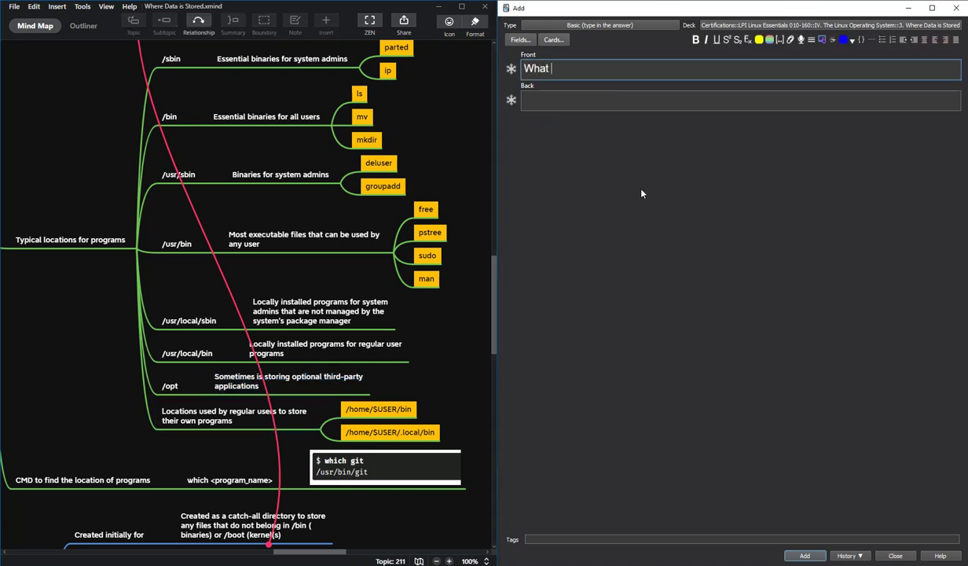
type("are the locataions used by re")
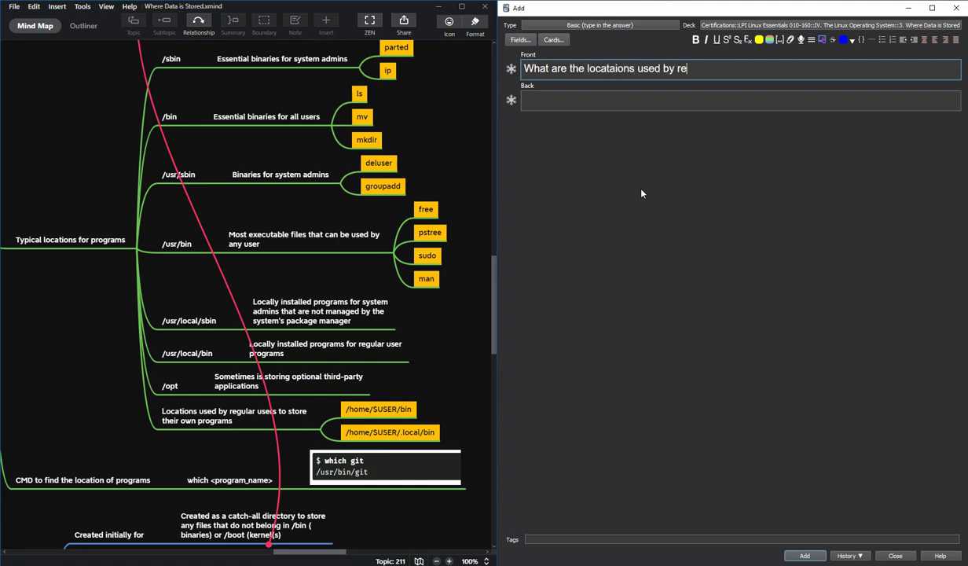
type("gular users to store thei own programs?")
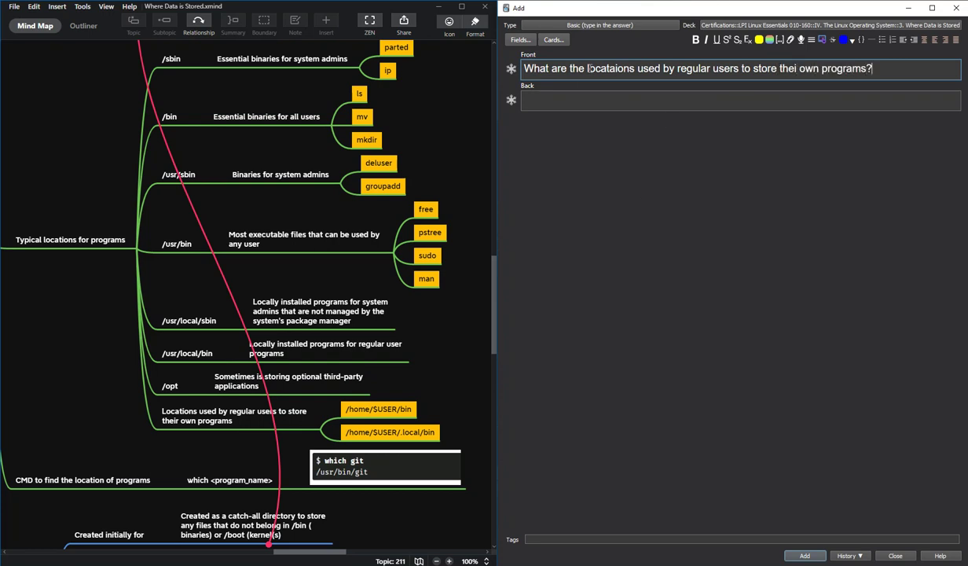
key("Delete")
left_click(638, 127)
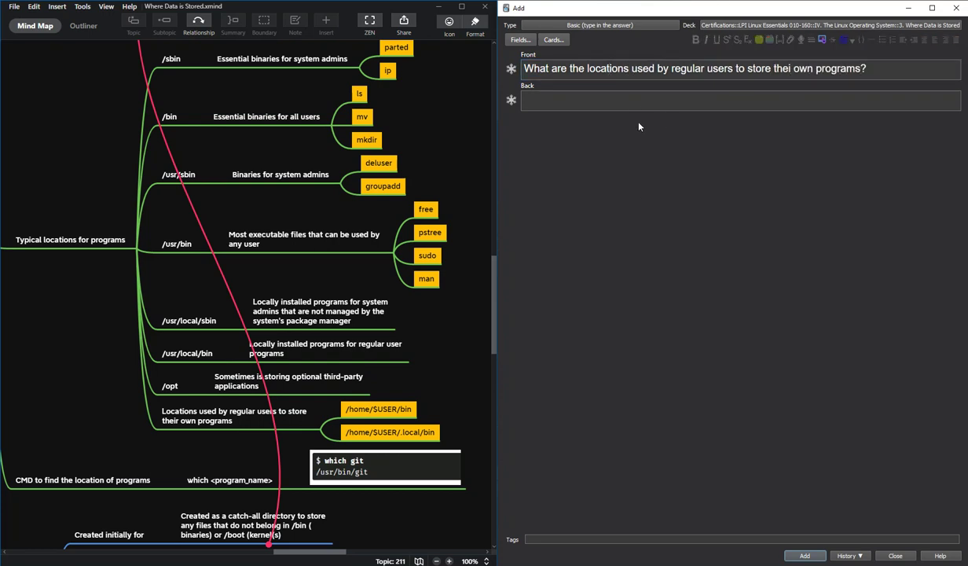
Copy /home/$USER/bin and /home/$USER/.local/bin from the mind map to the back, each on its own line
double_click(378, 408)
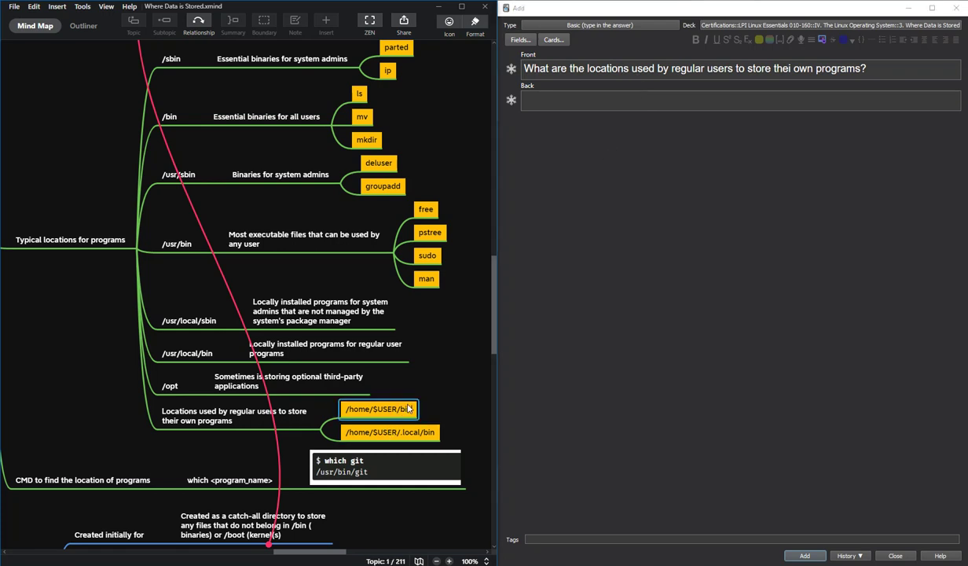
left_click(570, 103)
key("ctrl+v")
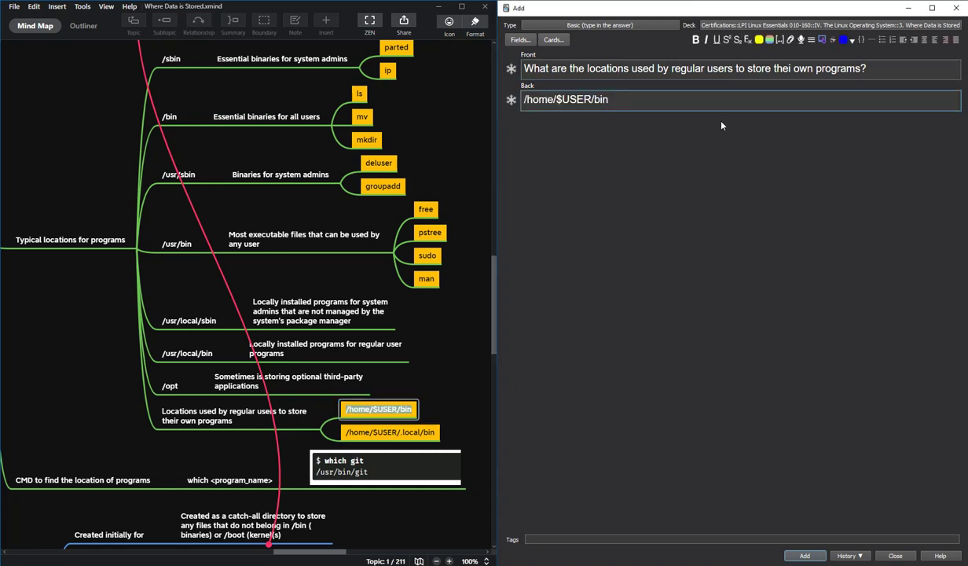
key("Return")
double_click(362, 432)
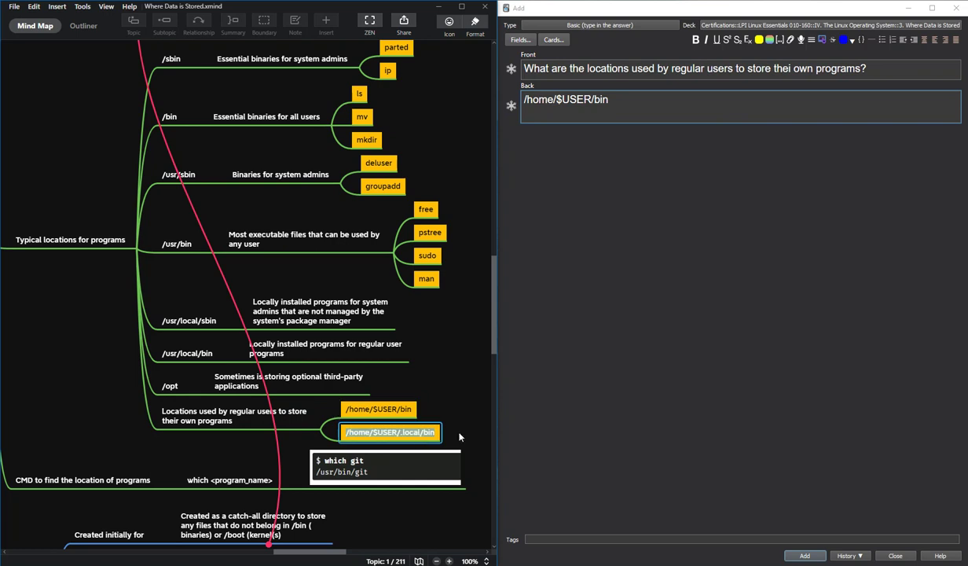
key("ctrl+c")
left_click(602, 135)
key("ctrl+v")
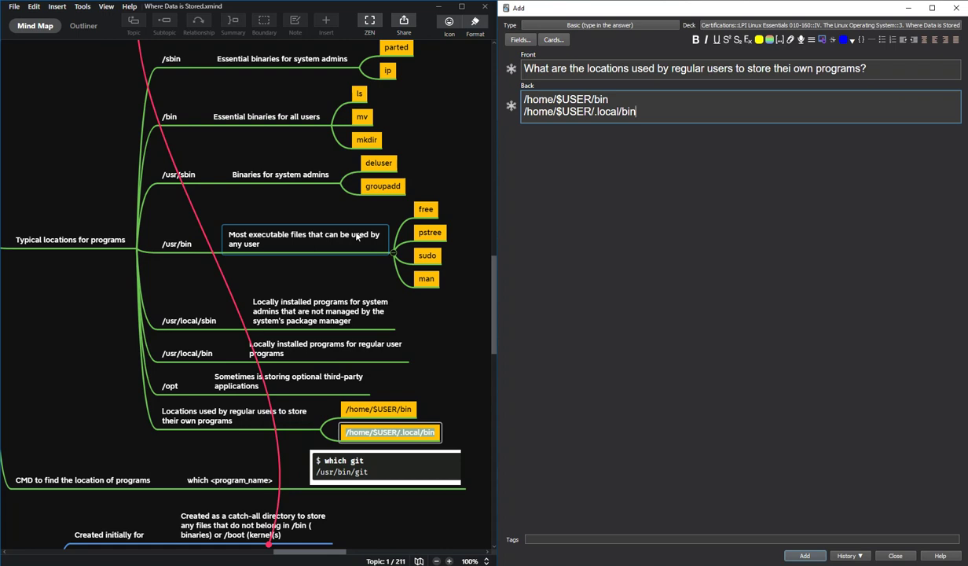
Correct "thei" to "their" in the front question and add the note
scroll(260, 71, "up", 2)
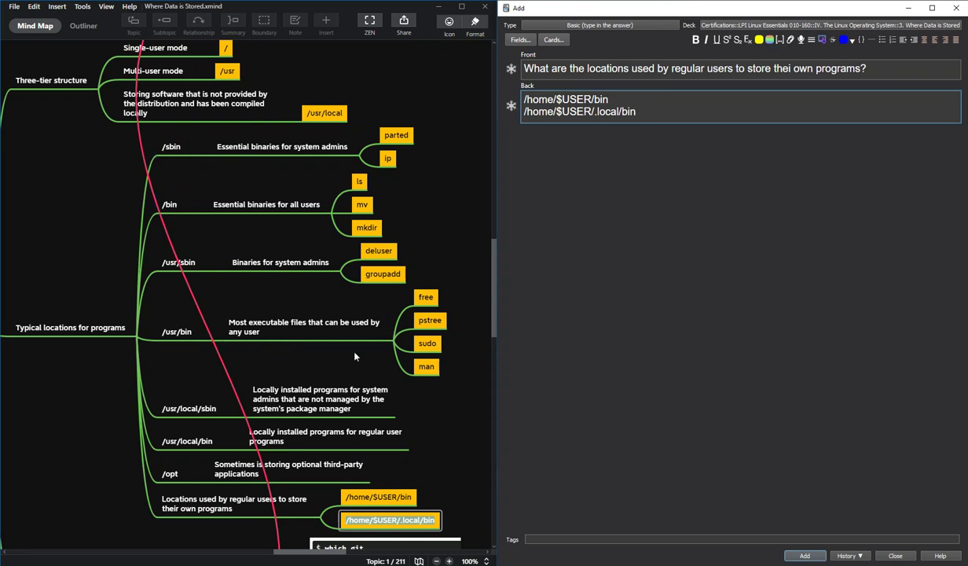
left_click(581, 267)
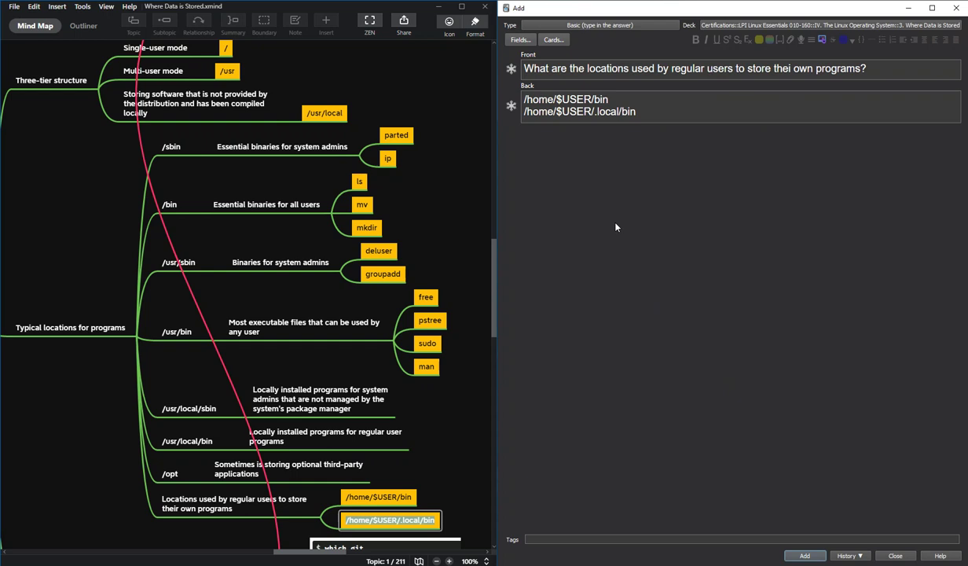
left_click(792, 69)
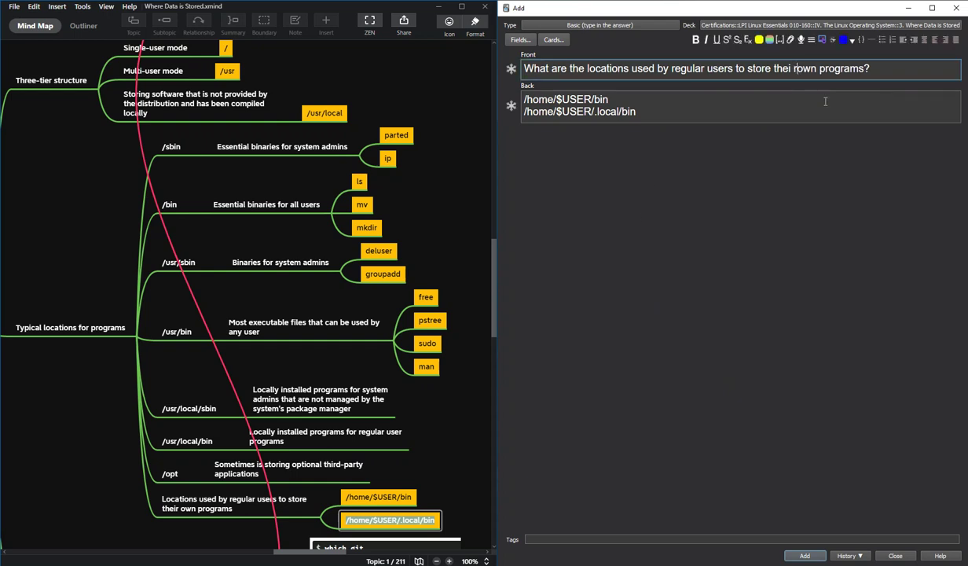
key("BackSpace")
type("r")
scroll(474, 390, "down", 2)
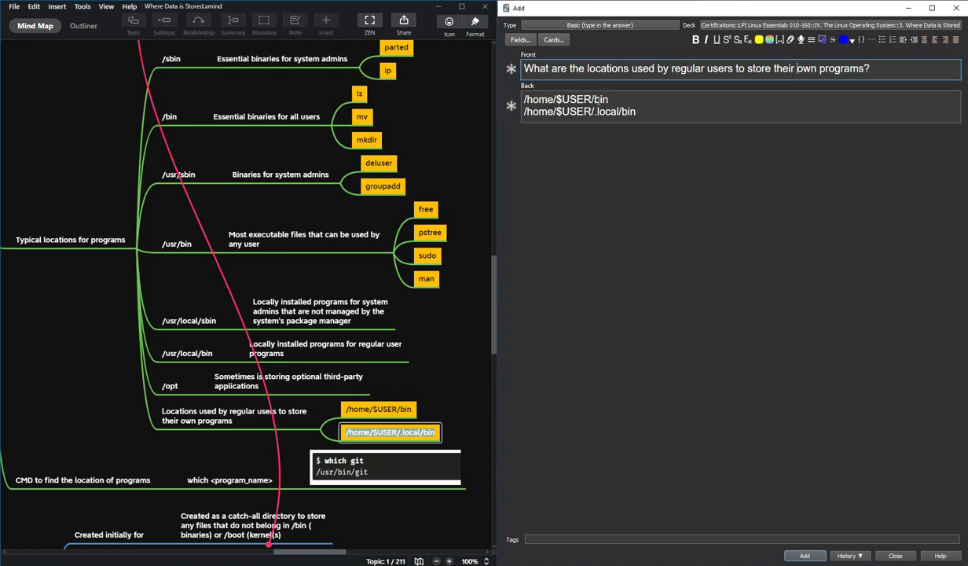
left_click(805, 555)
Enter the front question "What command can we use to find the location of programs? (use git for example)"
scroll(187, 482, "down", 2)
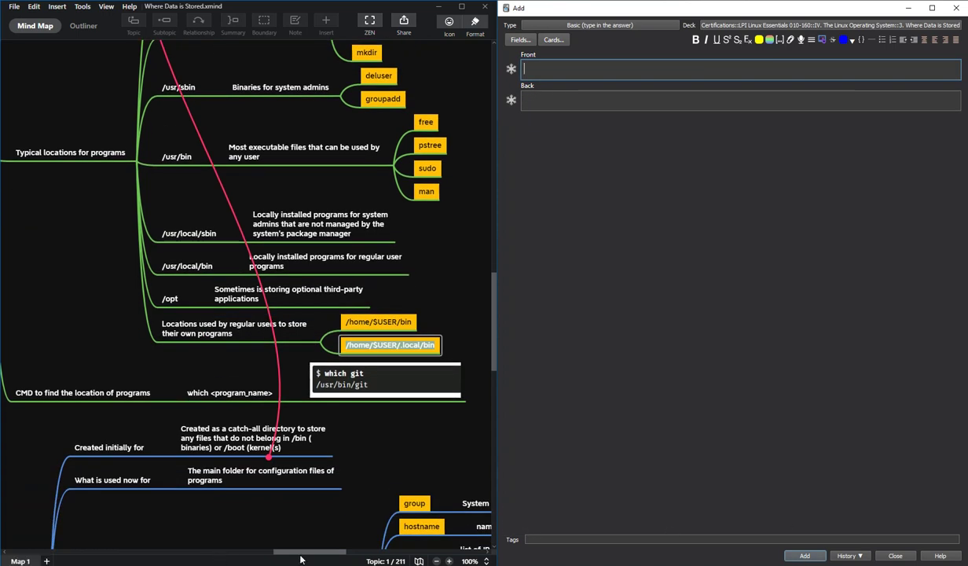
left_click(291, 557)
left_click_drag(290, 557, 283, 556)
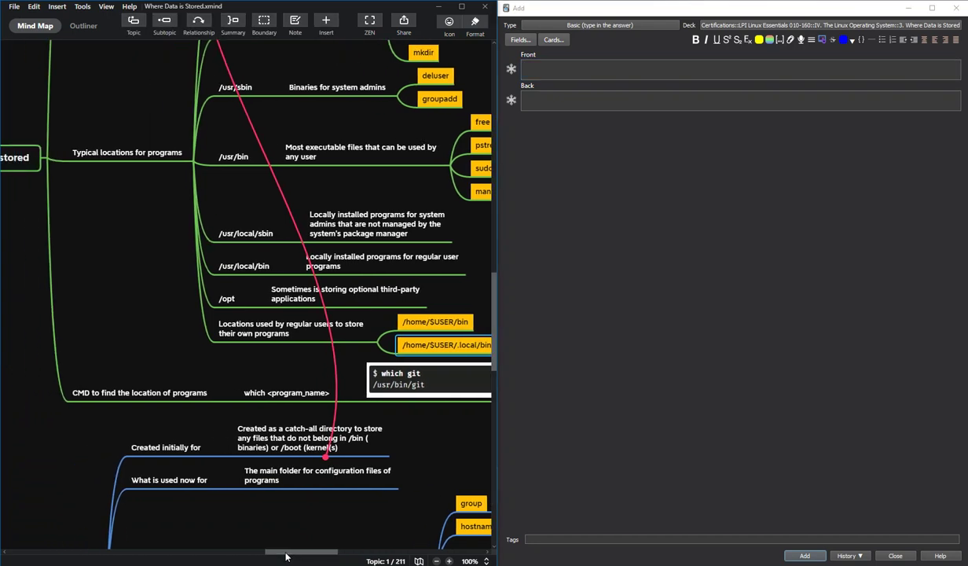
left_click(612, 71)
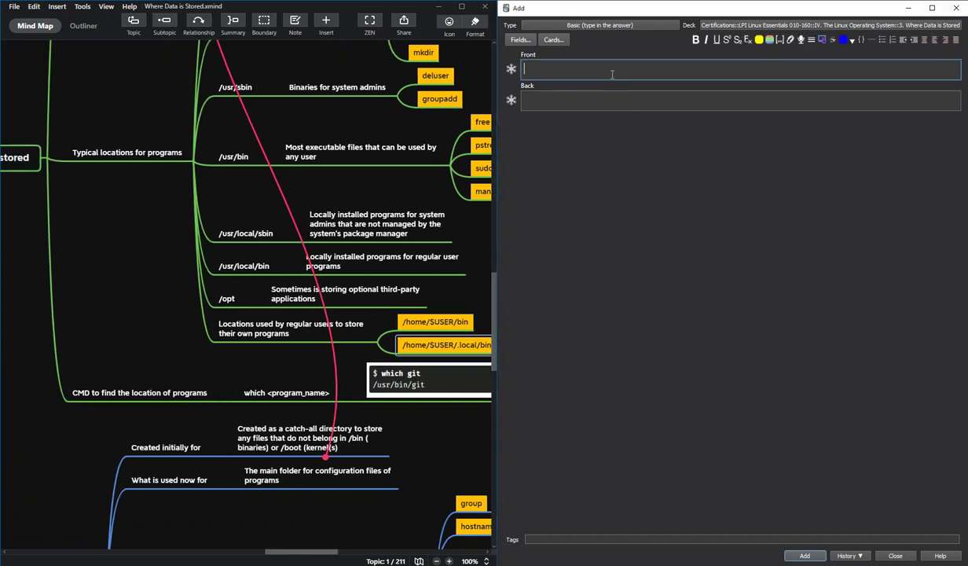
type("What command cna we")
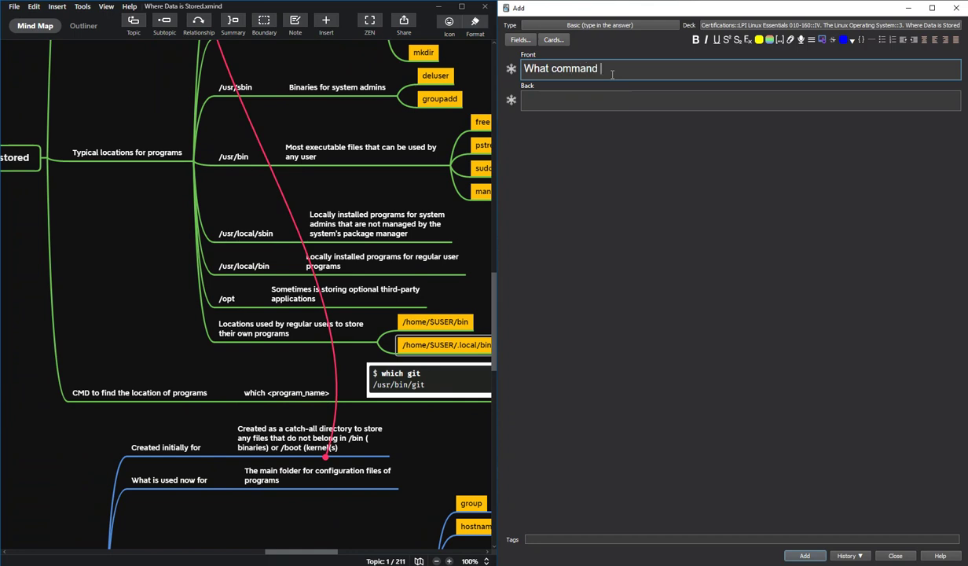
key("BackSpace")
key("BackSpace")
key("BackSpace")
key("BackSpace")
key("BackSpace")
type("an we use to find the location of ")
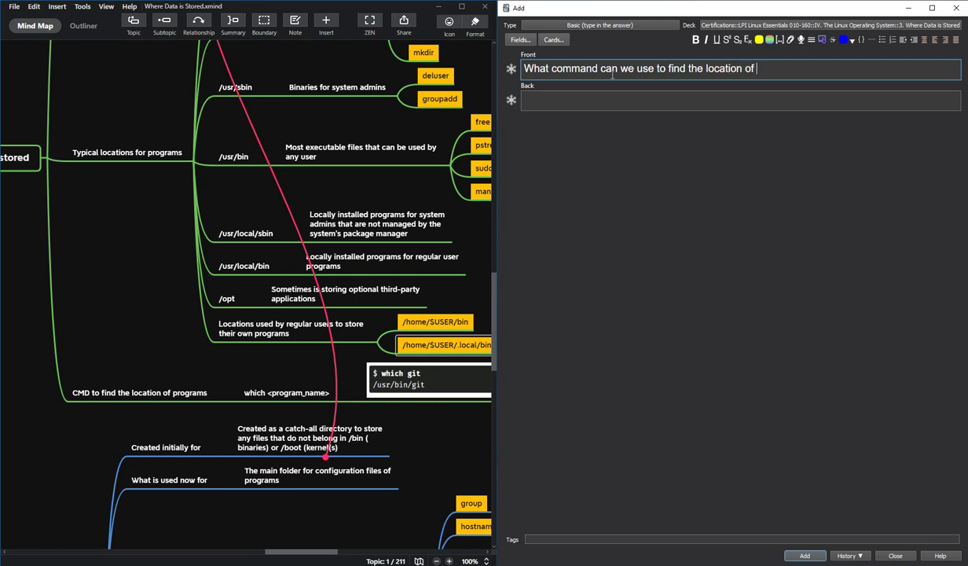
type("a")
key("BackSpace")
key("BackSpace")
type("programs? (use git for example)")
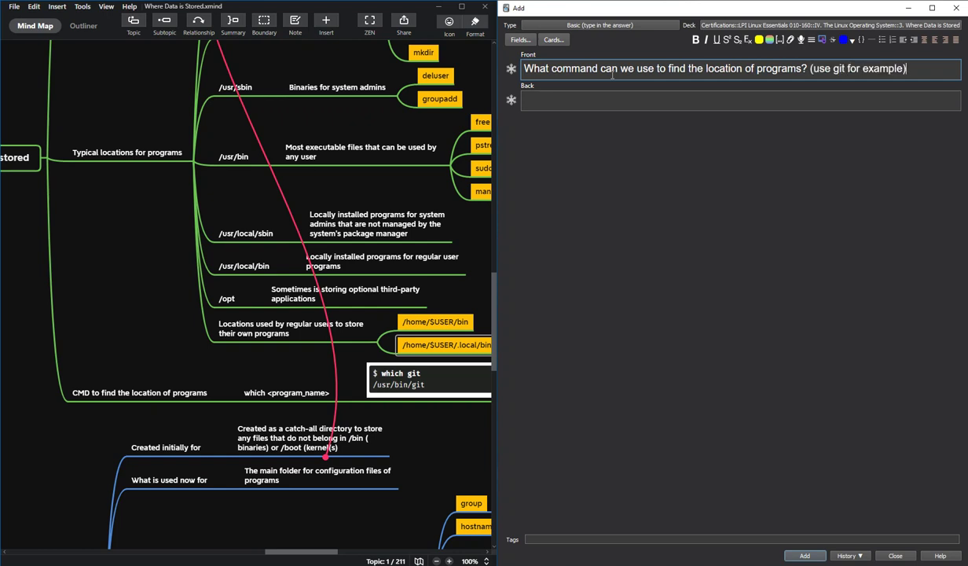
Enter "which git" as the answer on the back and add the note
key("Tab")
type("which git")
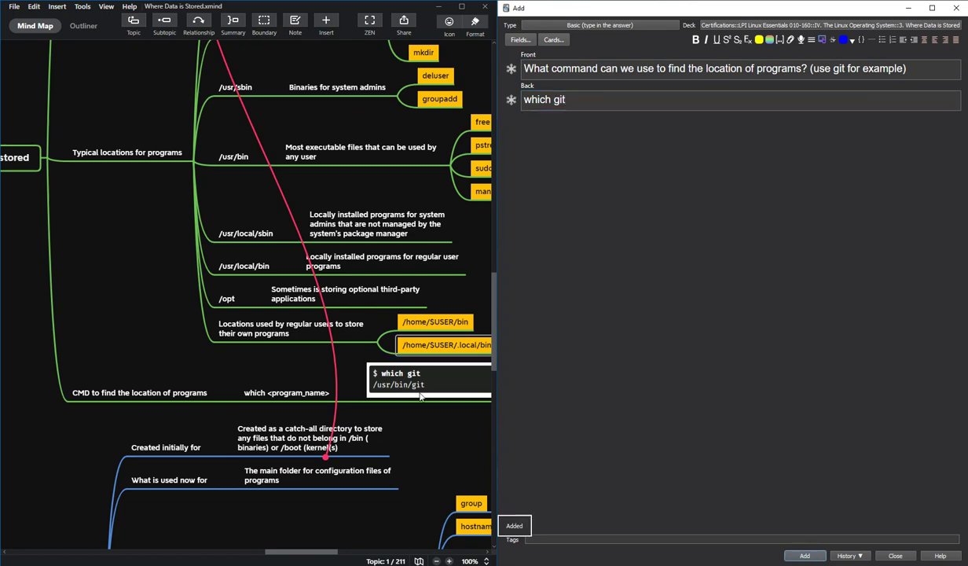
left_click(809, 557)
Enter the front question "In which folder are configuration files stored?" for the mind map's configuration files branch
scroll(188, 315, "down", 2)
scroll(194, 327, "down", 2)
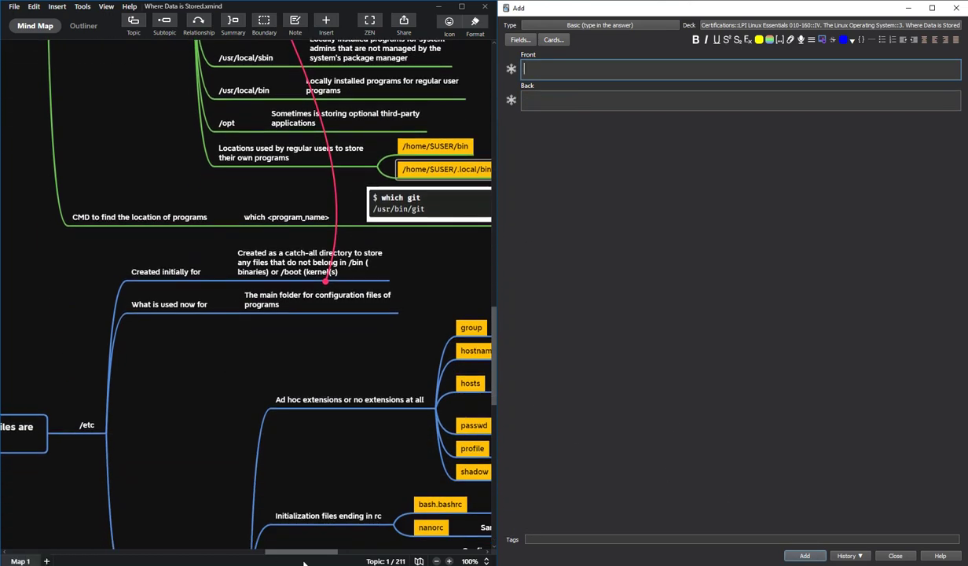
left_click(270, 537)
left_click_drag(283, 557, 261, 555)
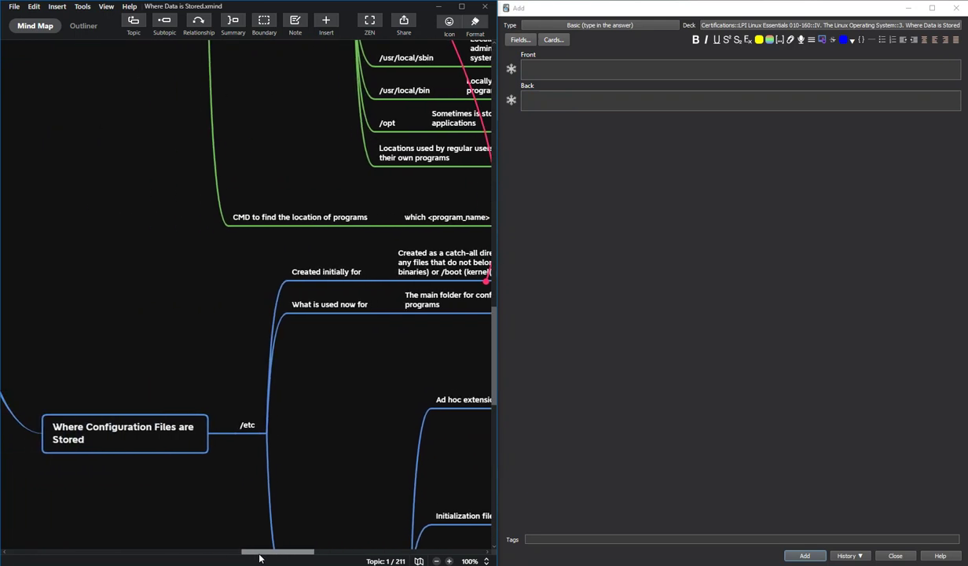
scroll(143, 278, "down", 4)
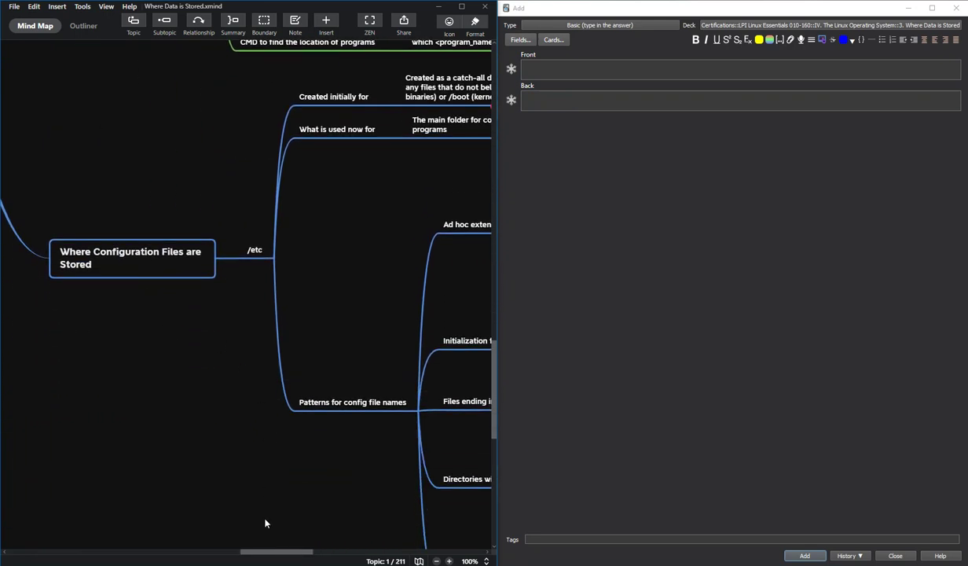
left_click_drag(270, 554, 274, 554)
left_click(628, 205)
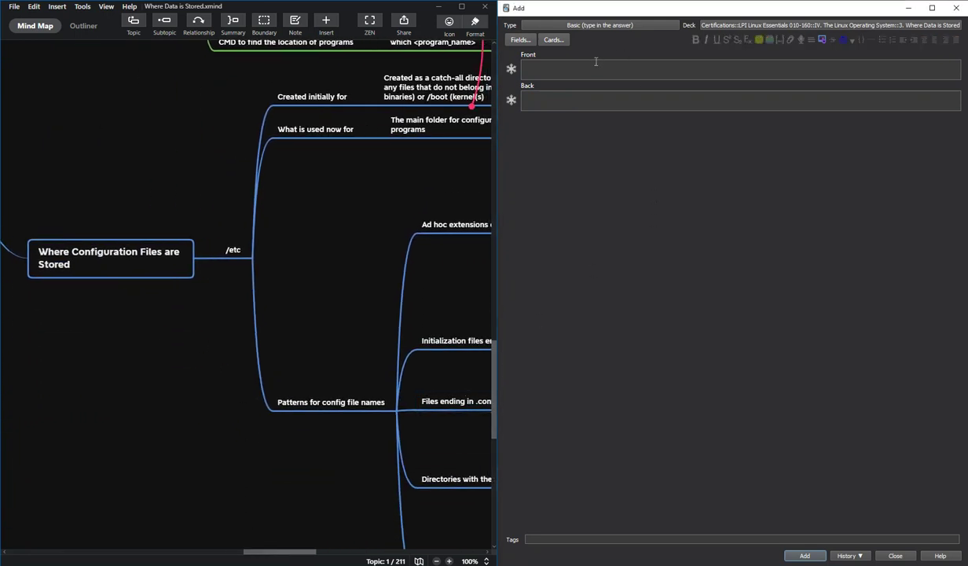
left_click(601, 77)
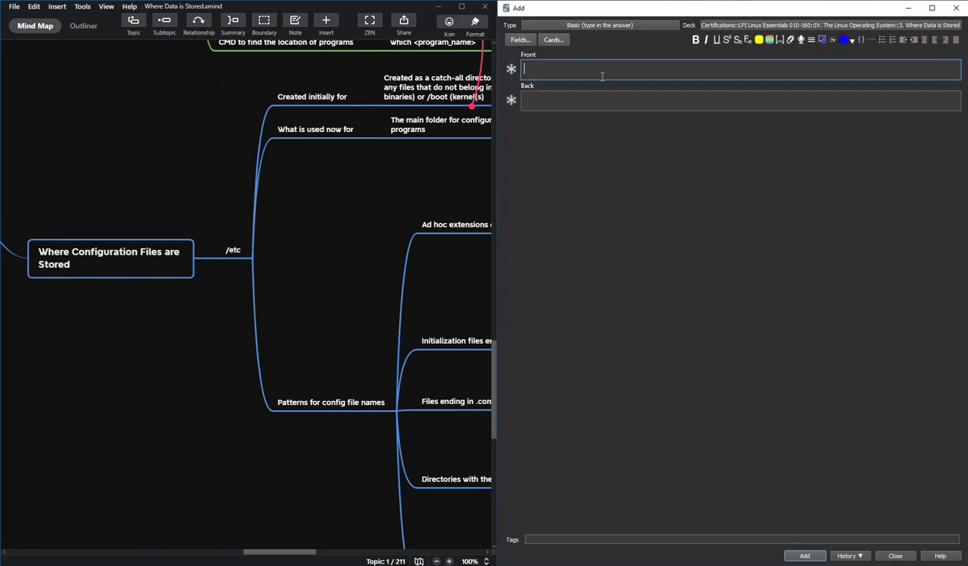
type("In which folder are configuration files stored?")
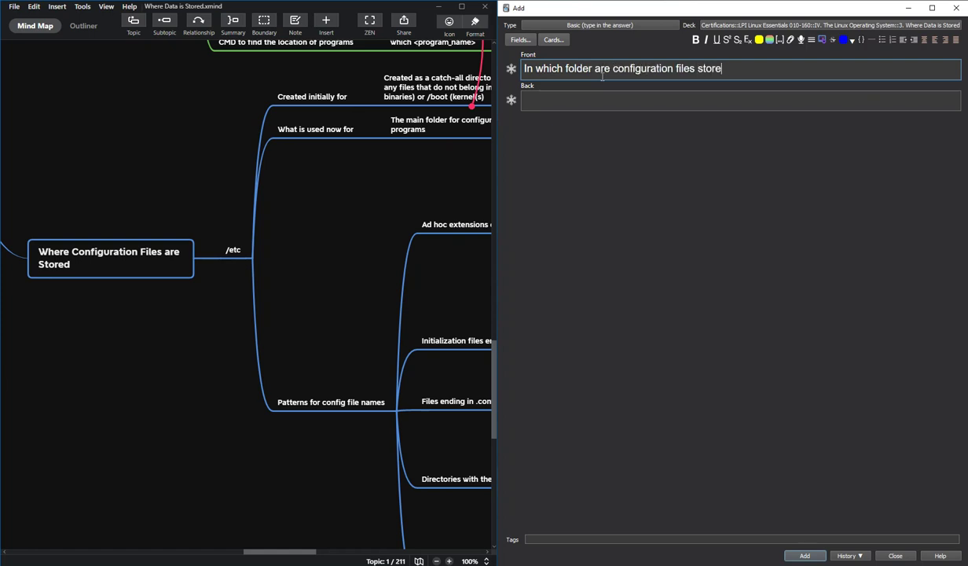
Enter "/etc" as the answer on the back and add the note
key("Tab")
type("/etc")
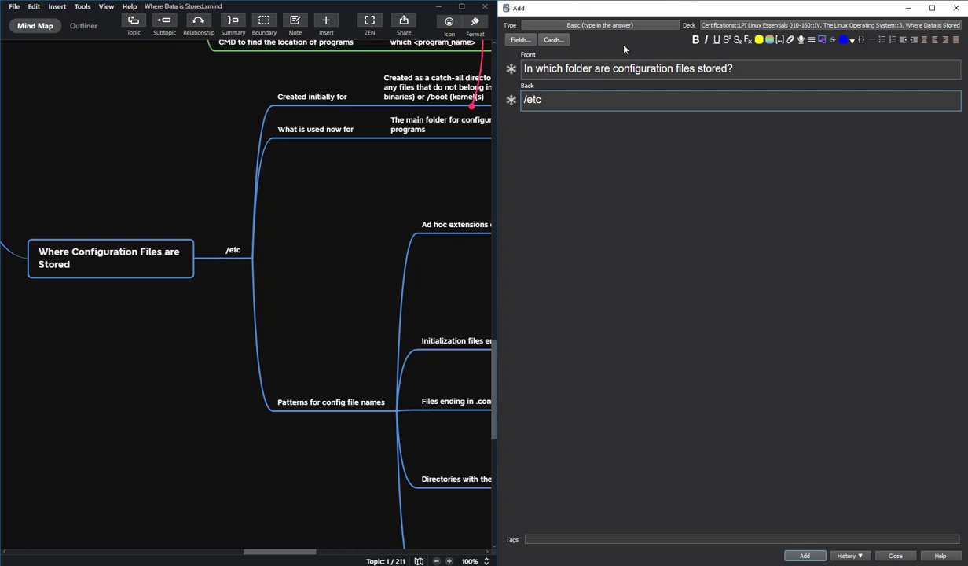
left_click(801, 556)
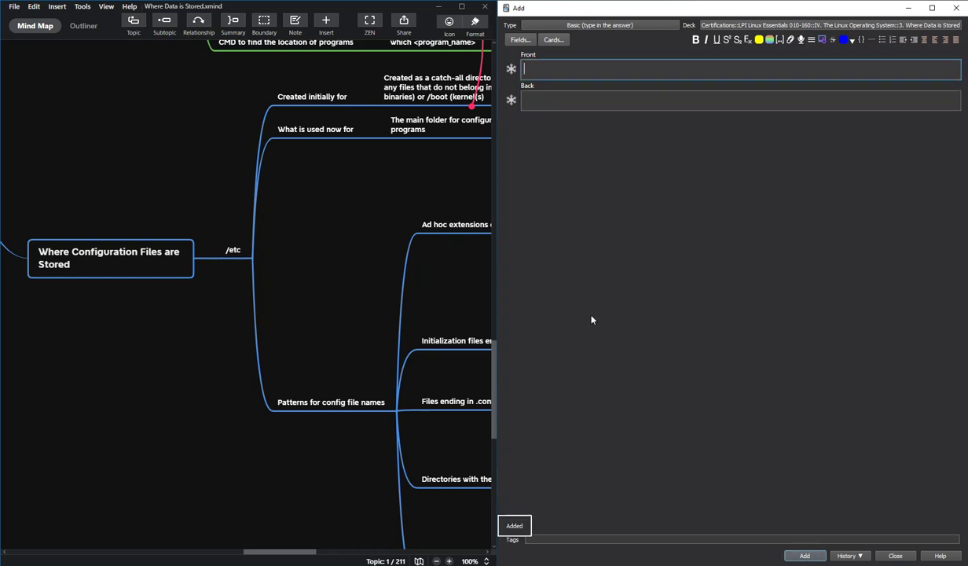
Change the note type to Basic (no type in the answer)
key("ctrl+n")
key("Up")
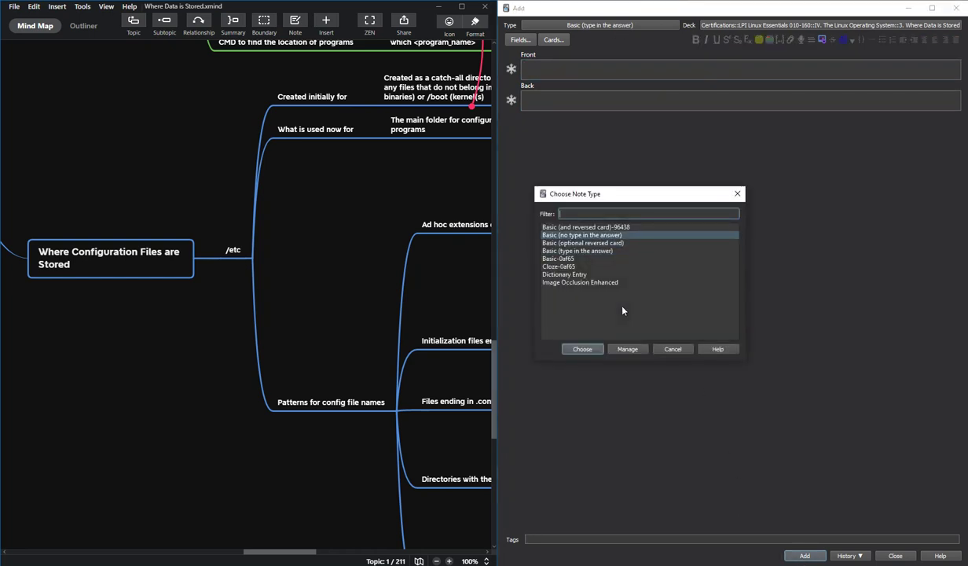
key("Return")
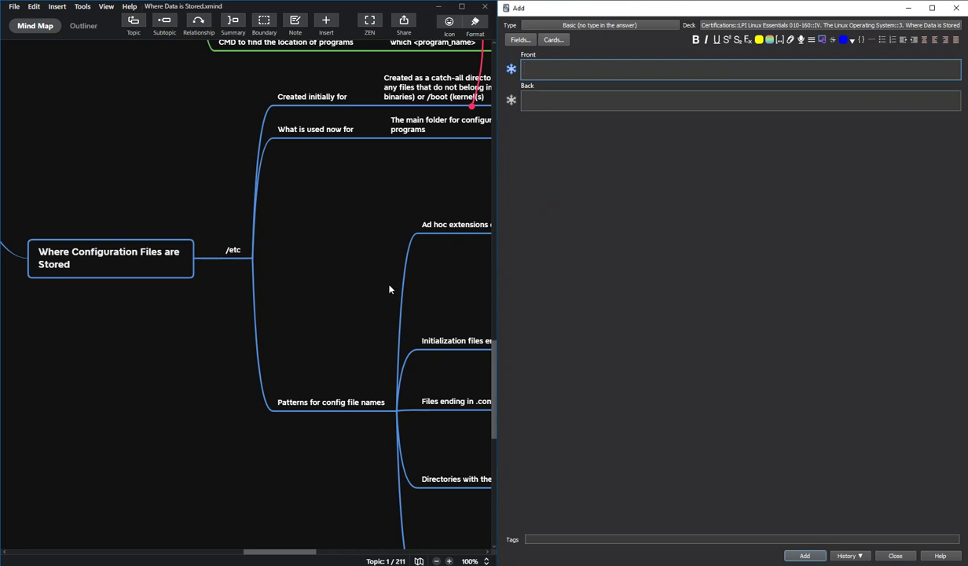
Enter the front question "What was the /etc folder created initially for?"
left_click_drag(292, 556, 303, 557)
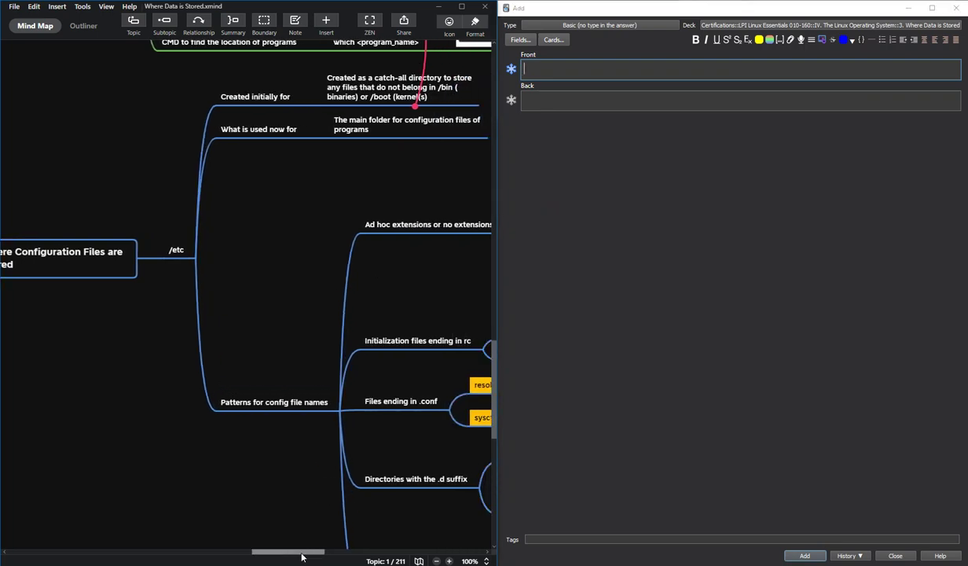
scroll(253, 303, "up", 1)
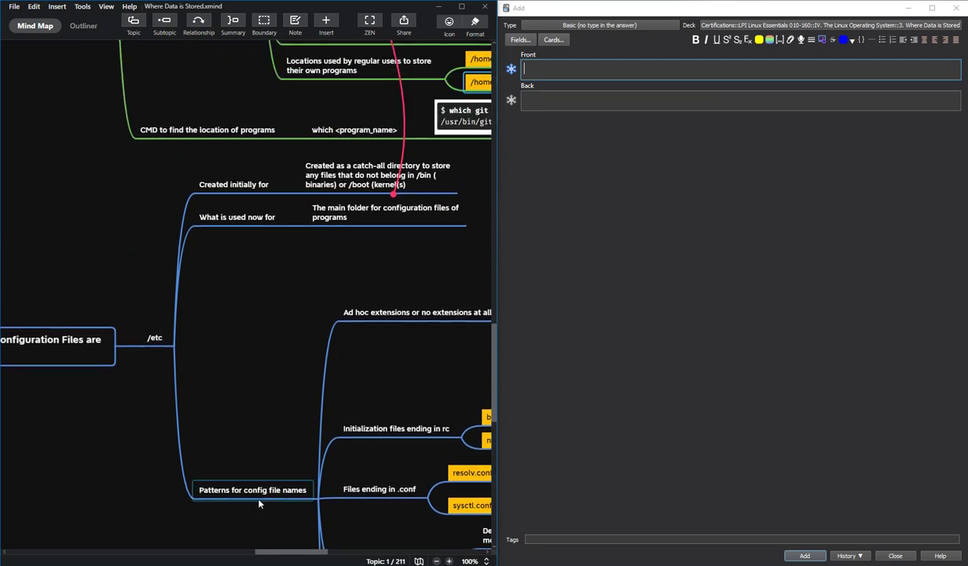
left_click_drag(277, 554, 291, 556)
left_click(625, 68)
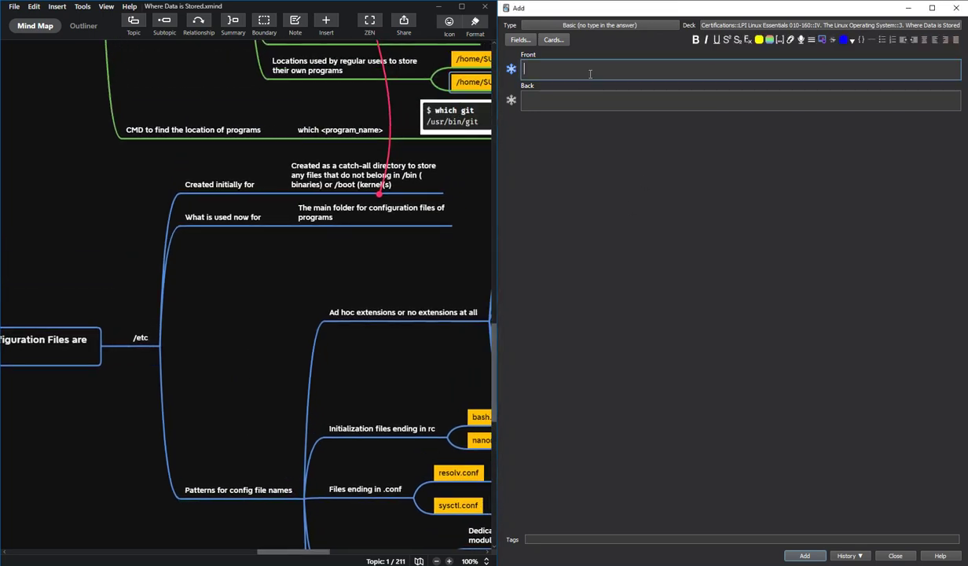
type("What was the /etc folder cr")
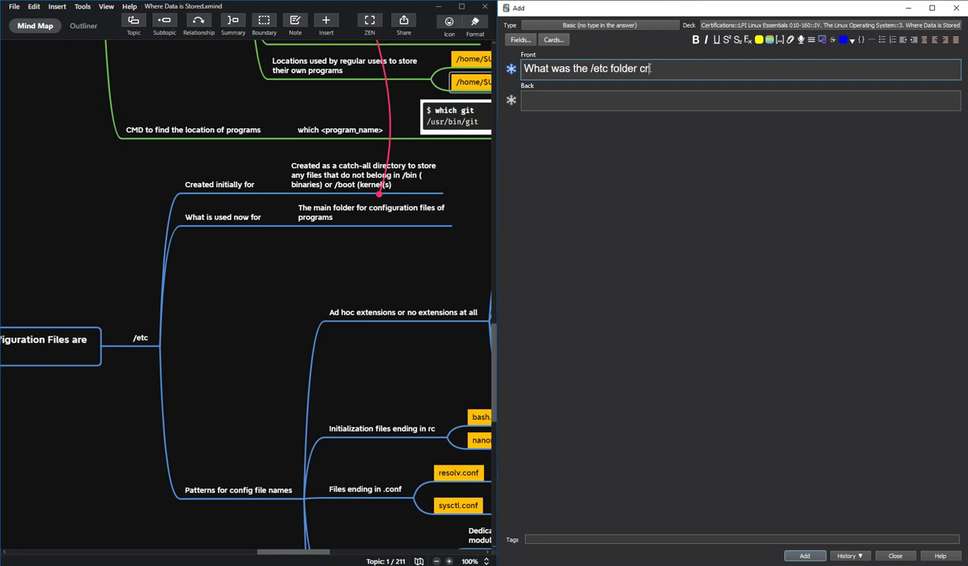
type("eated initially for?")
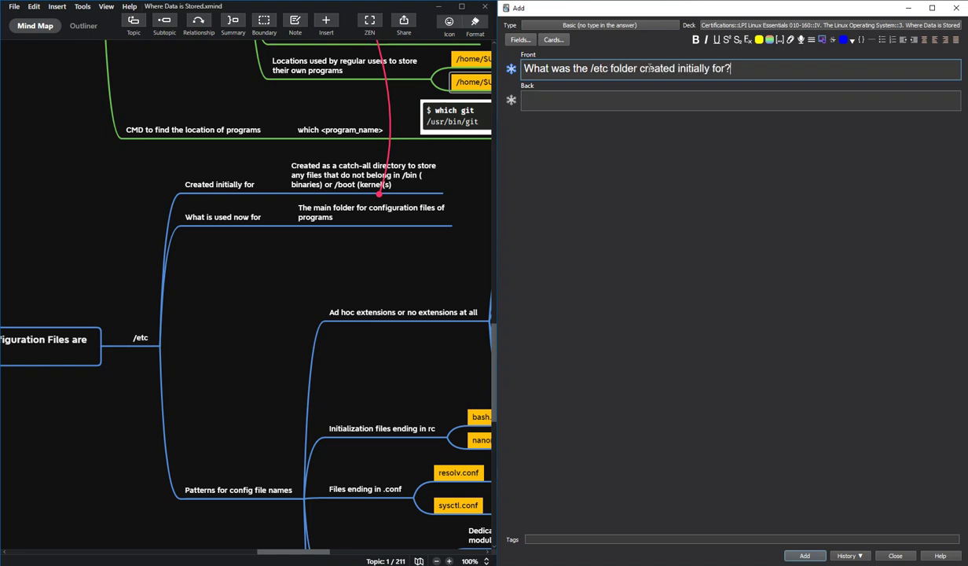
Copy the "Created as a catch-all directory" description from the mind map's "Created initially for" topic to the back
key("Tab")
double_click(318, 166)
key("ctrl+c")
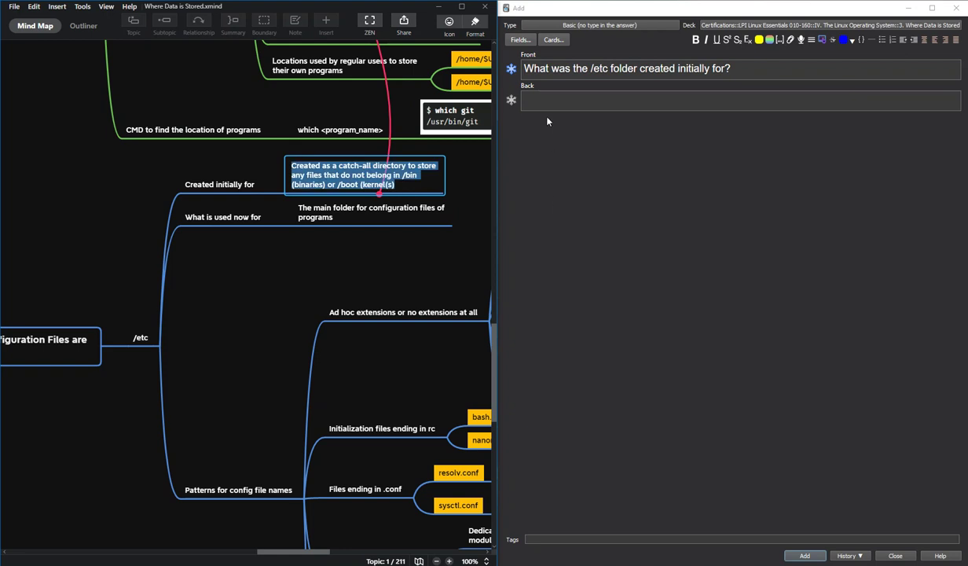
left_click(525, 111)
key("ctrl+v")
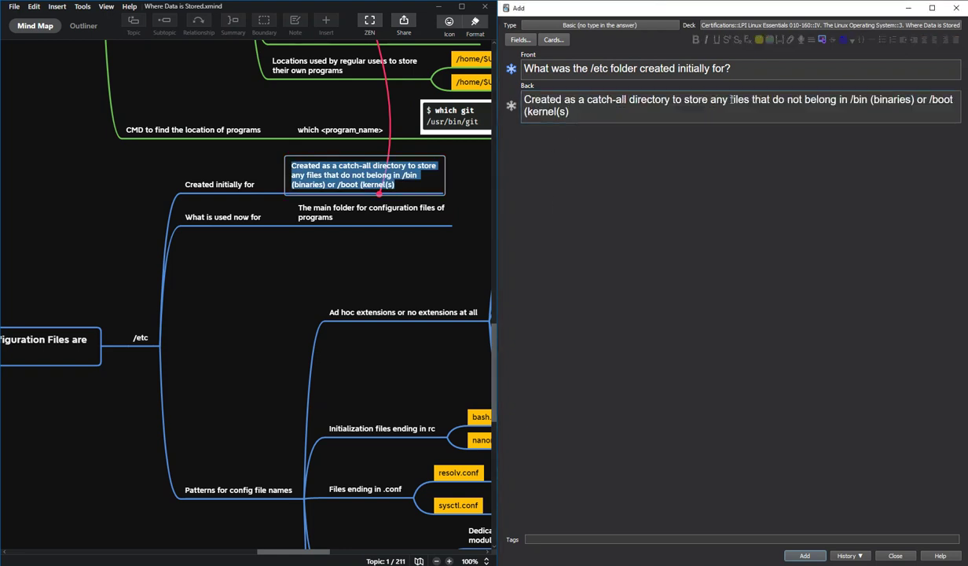
Make "/bin (binaries)" and "/boot (kernel(s)" in the answer bold and yellow, and add the note
left_click_drag(849, 99, 915, 100)
key("ctrl+b")
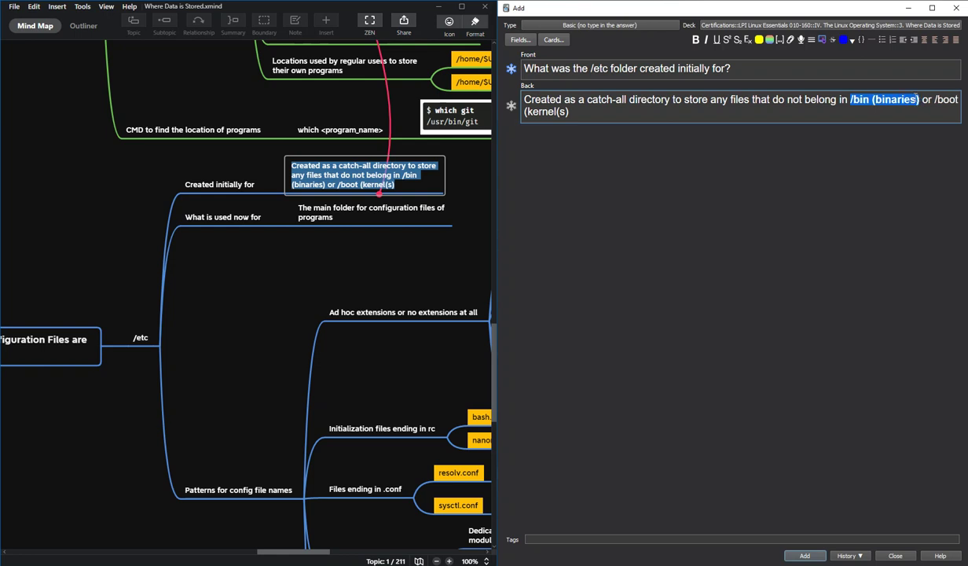
left_click_drag(935, 99, 959, 100)
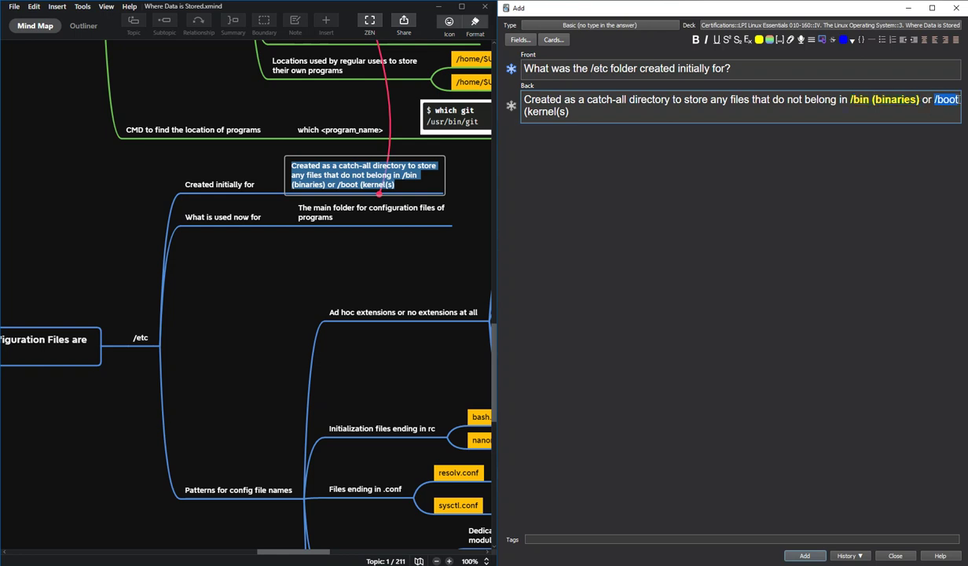
left_click(570, 111, "shift")
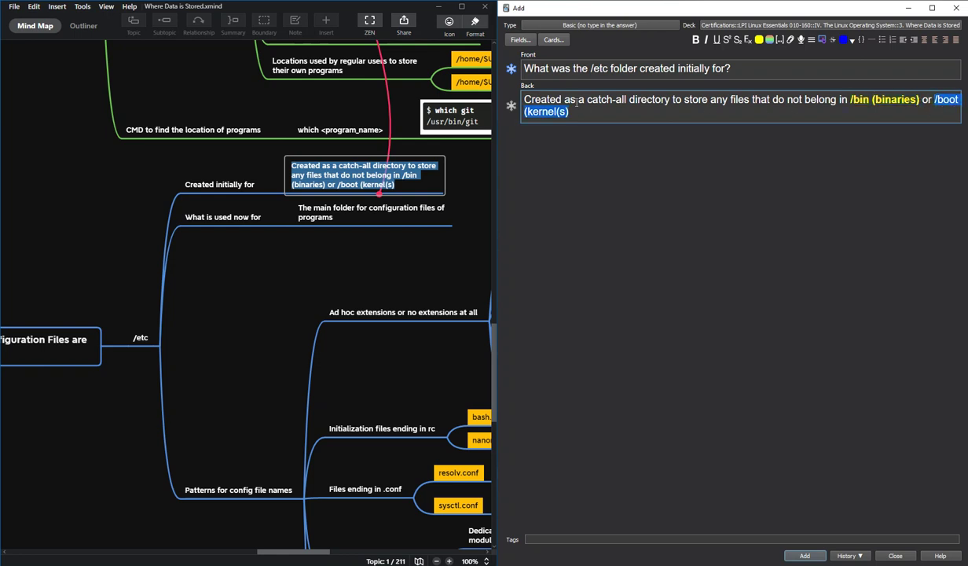
key("ctrl+b")
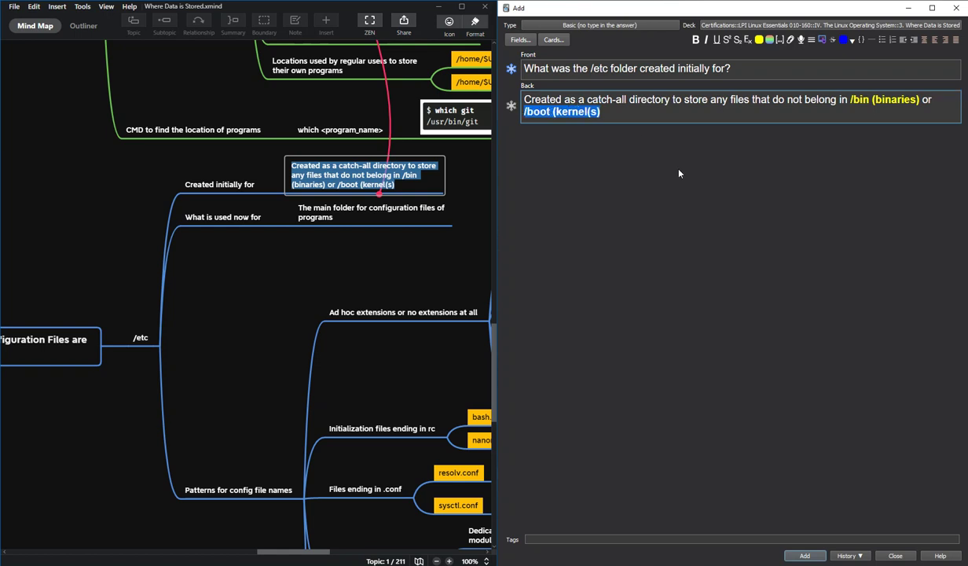
key("F7")
left_click(803, 556)
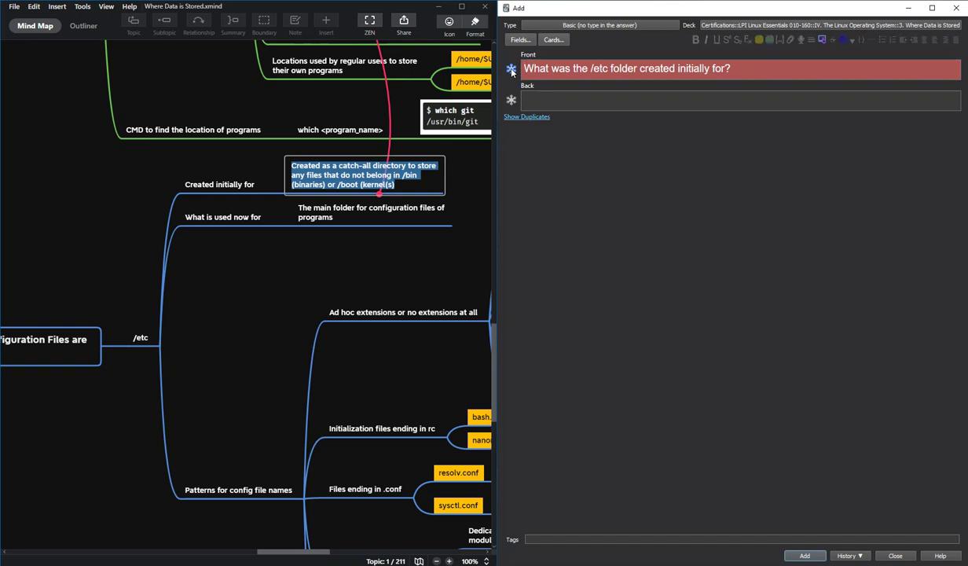
Replace the front text with the question "What is the /etc folder used now for?"
triple_click(750, 69)
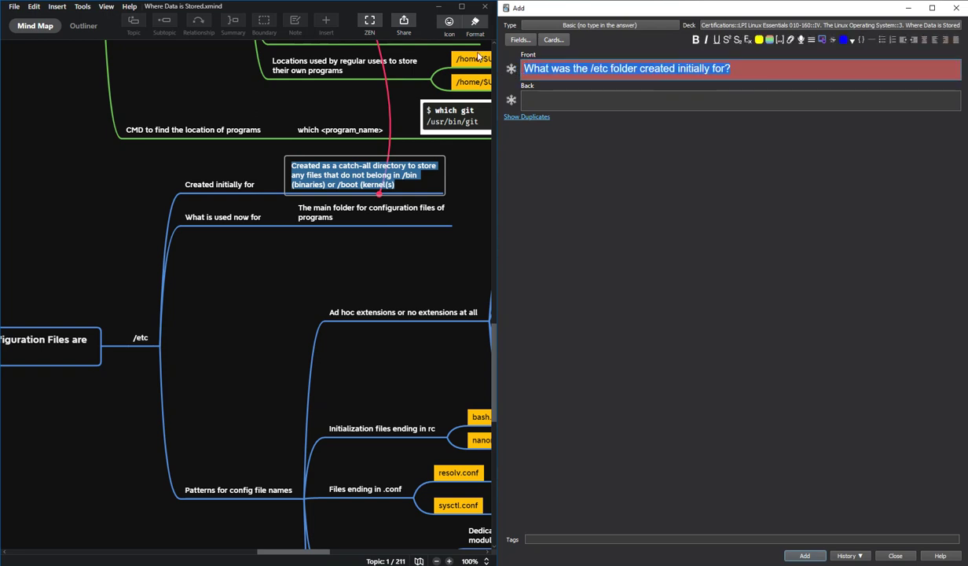
type("What is the ")
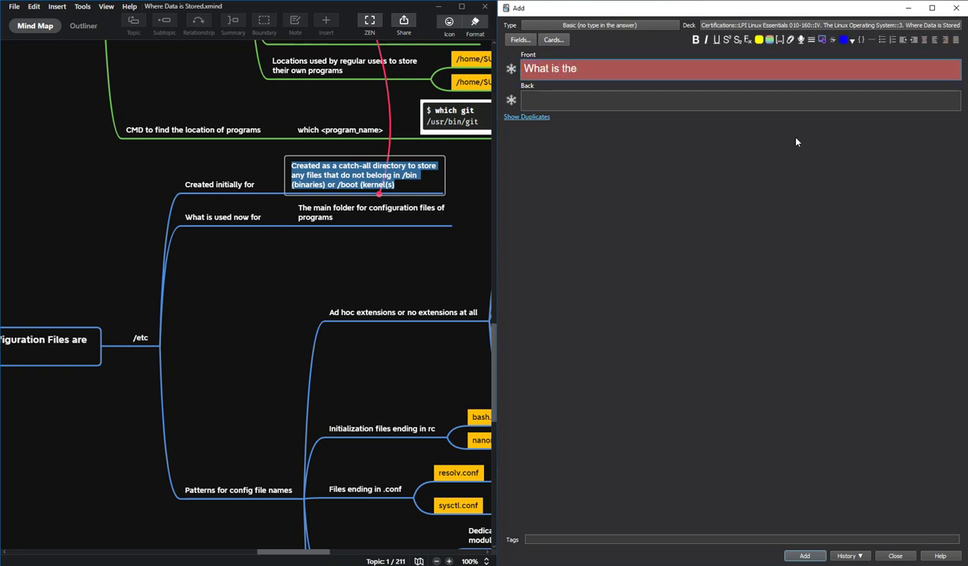
type("/etc folder used now for")
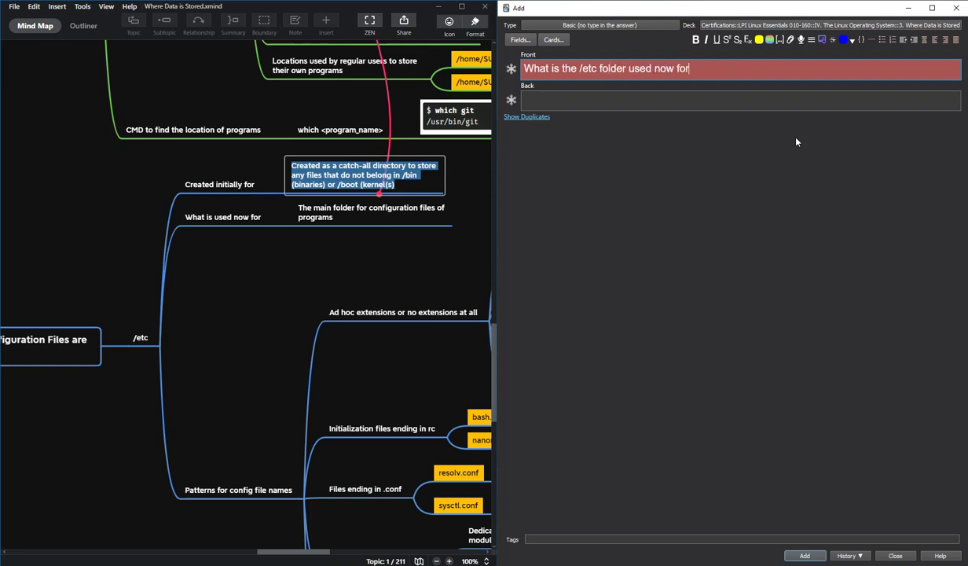
type("?")
Copy "The main folder for configuration files of programs" from the mind map to the back and add the note
double_click(382, 209)
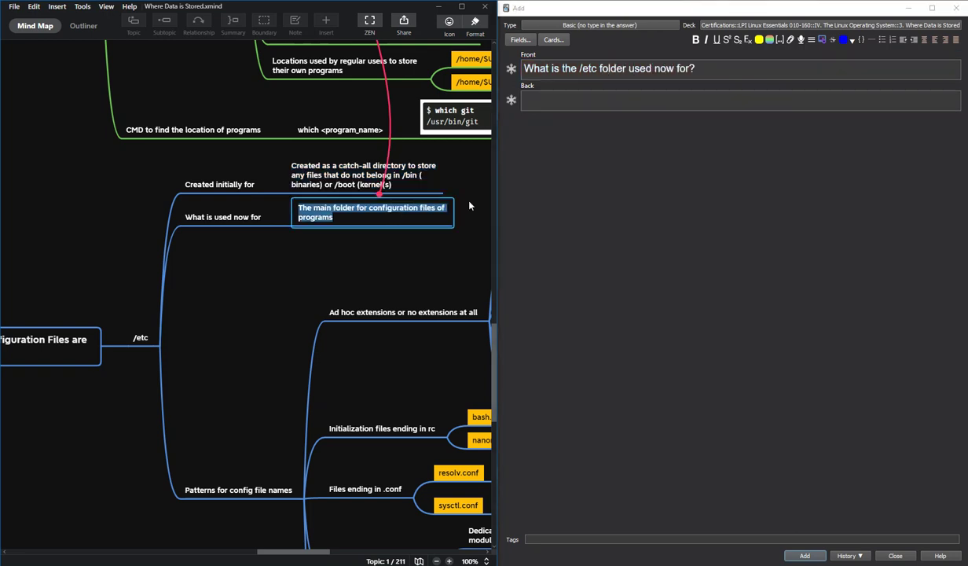
key("ctrl+x")
key("ctrl+z")
left_click(540, 103)
key("ctrl+v")
left_click(586, 189)
left_click(384, 272)
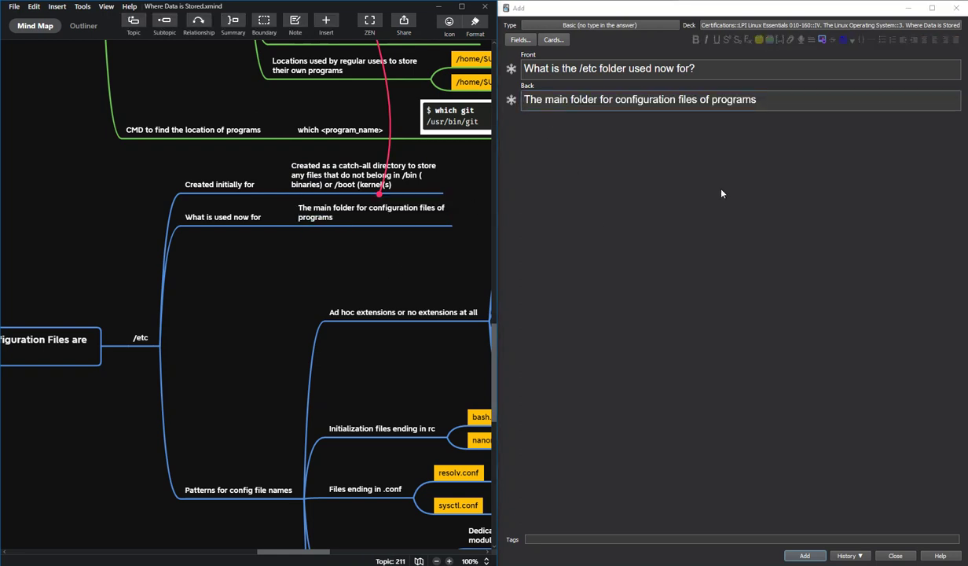
left_click(723, 194)
left_click(805, 555)
Enter the front question "What are the 5 main categories that divide patterns for config file names?"
left_click(200, 303)
scroll(200, 302, "down", 2)
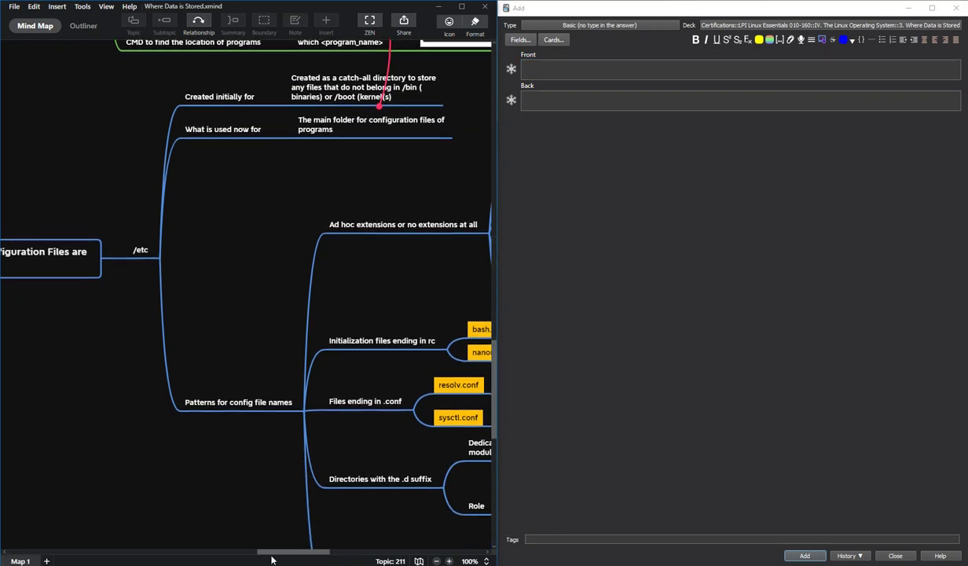
left_click_drag(268, 552, 298, 556)
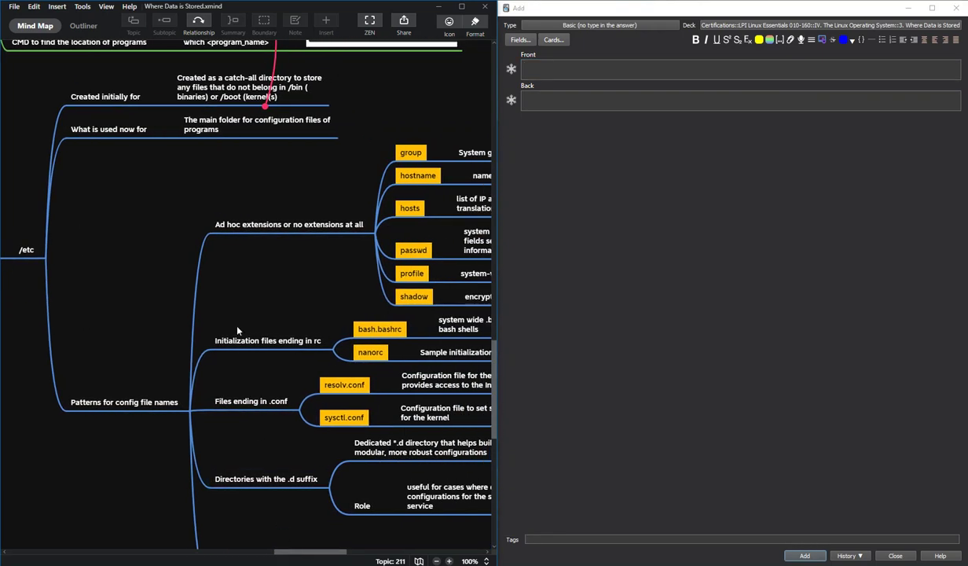
scroll(261, 284, "down", 4)
scroll(261, 284, "up", 2)
scroll(261, 284, "up", 2)
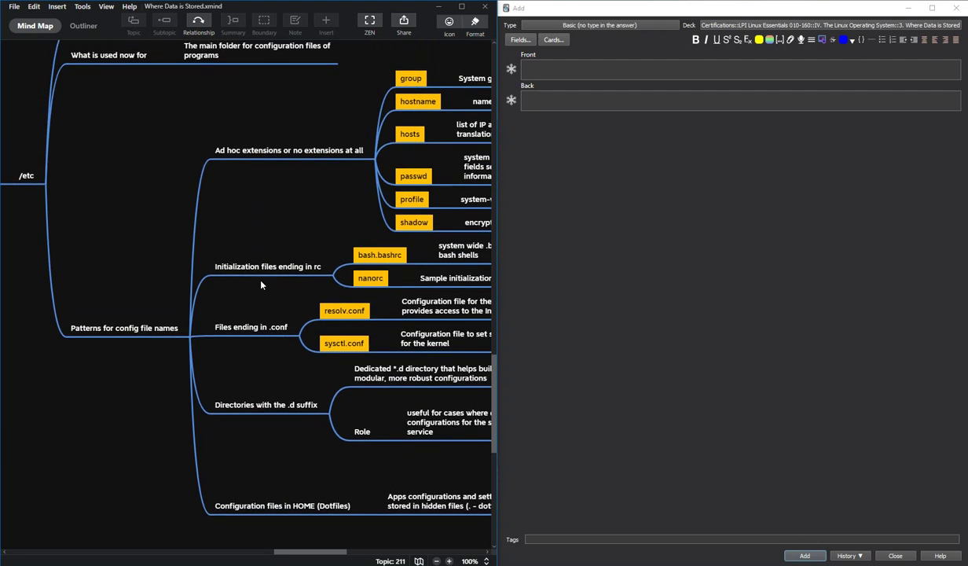
mouse_move(322, 556)
left_mouse_down()
mouse_move(348, 552)
mouse_move(312, 552)
mouse_move(338, 552)
left_mouse_up()
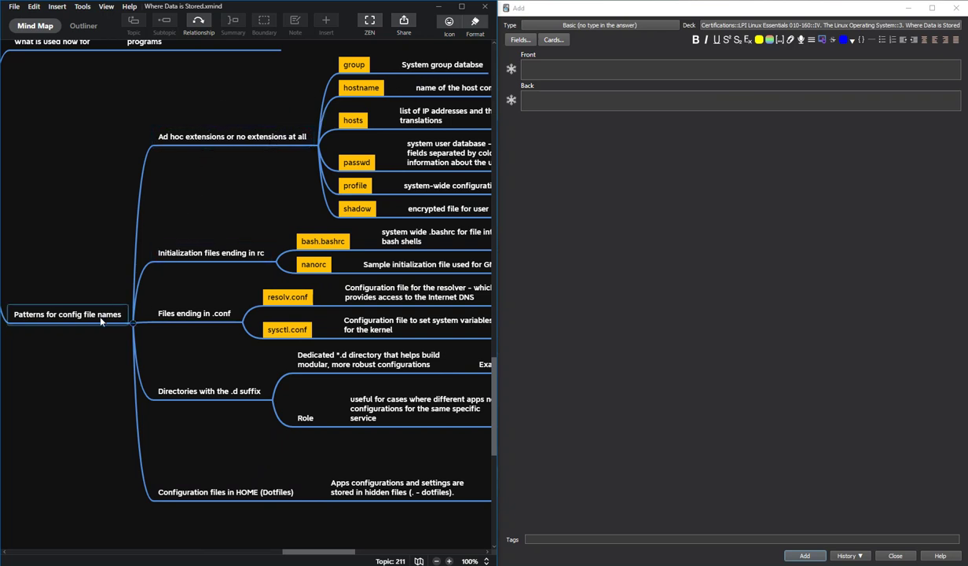
left_click(577, 73)
type("W")
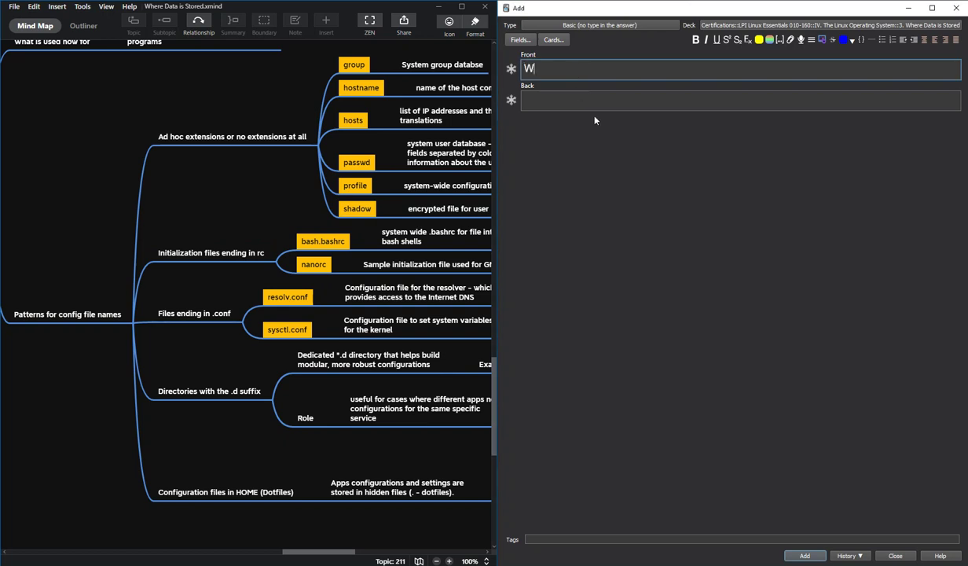
type("hat are the 5 main categ")
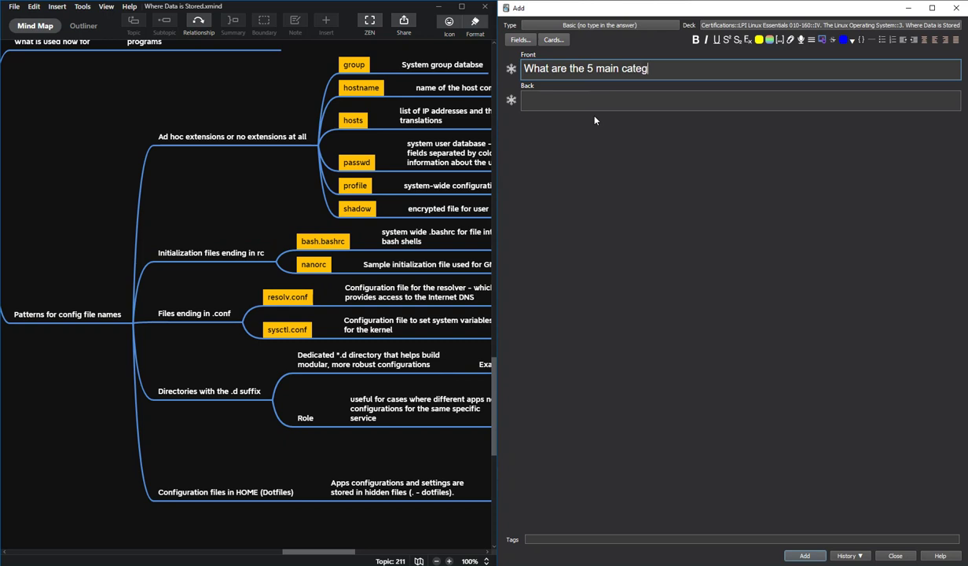
type("ories that divide pat")
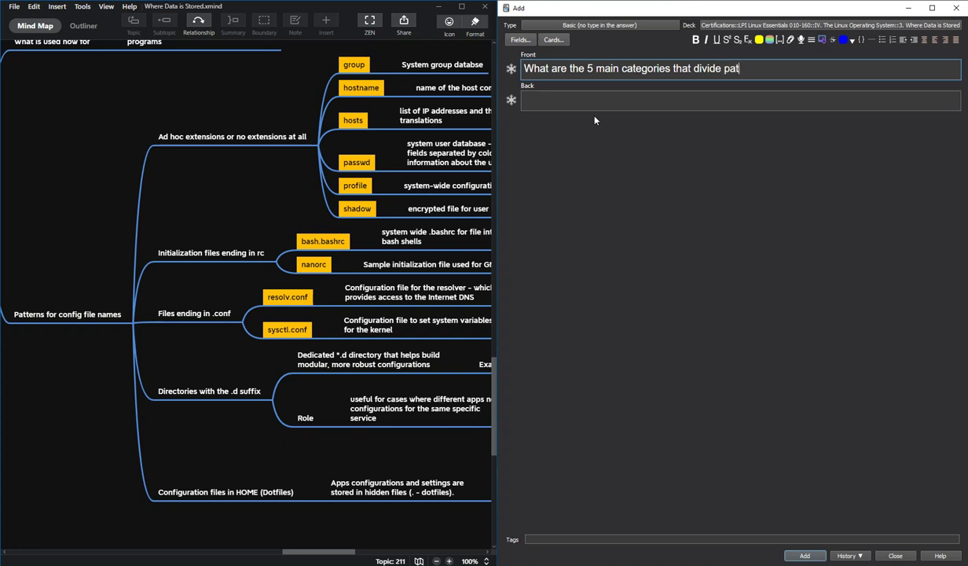
type("terns for config file names?")
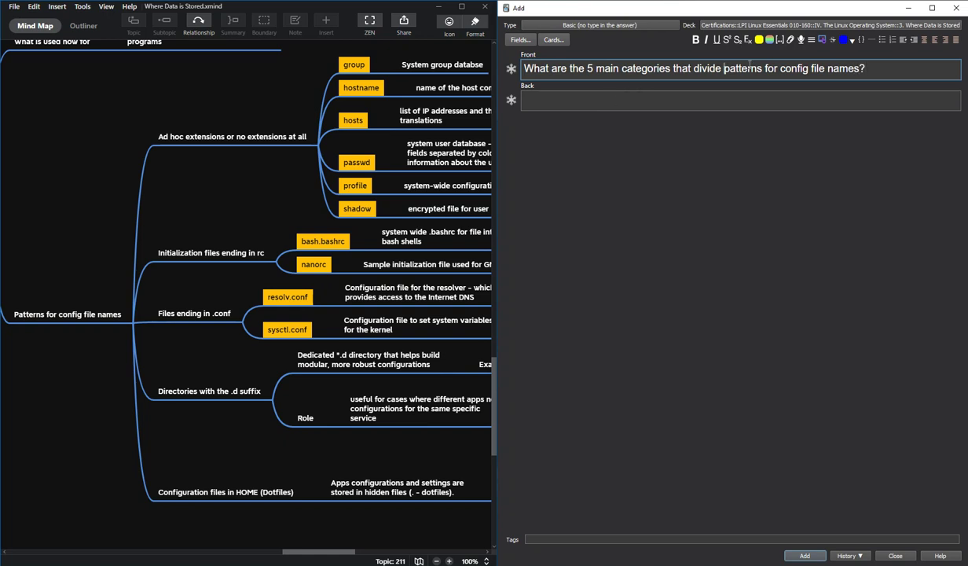
Reword the front question to end with "divide the patterns for configuration file names?"
left_click(723, 69)
type("the ")
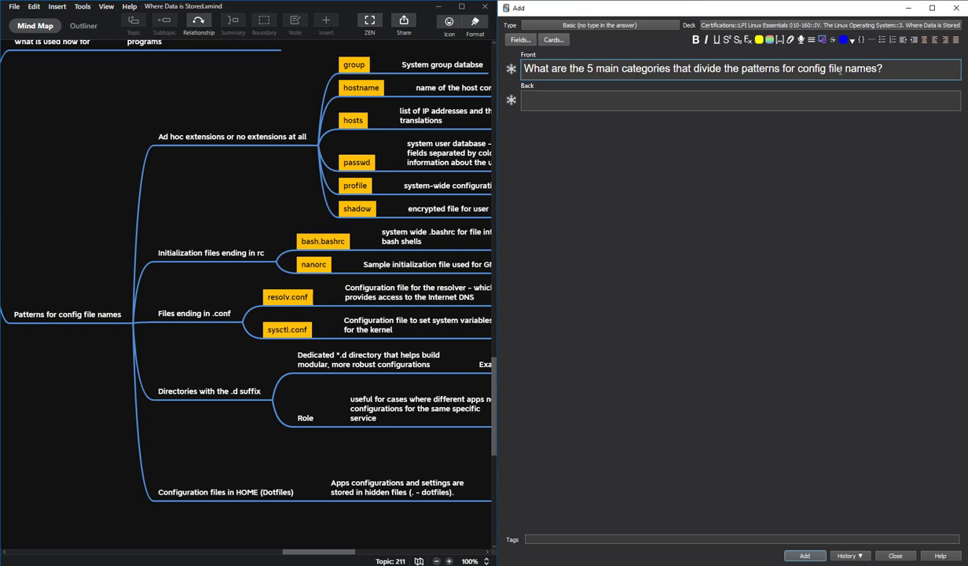
type("uration")
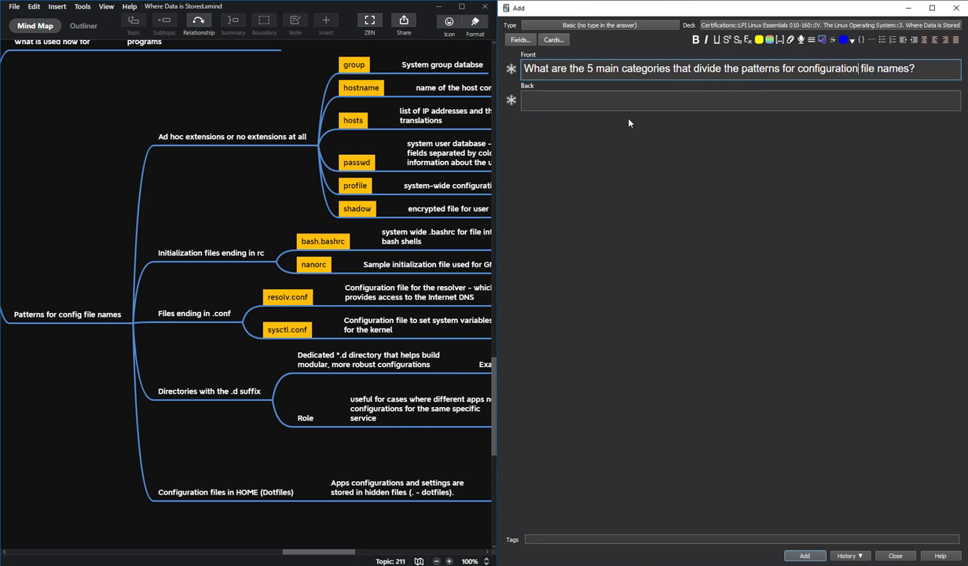
Start a numbered list on the back and copy "Ad hoc extensions or no extensions at all" from the mind map as item 1
left_click(549, 105)
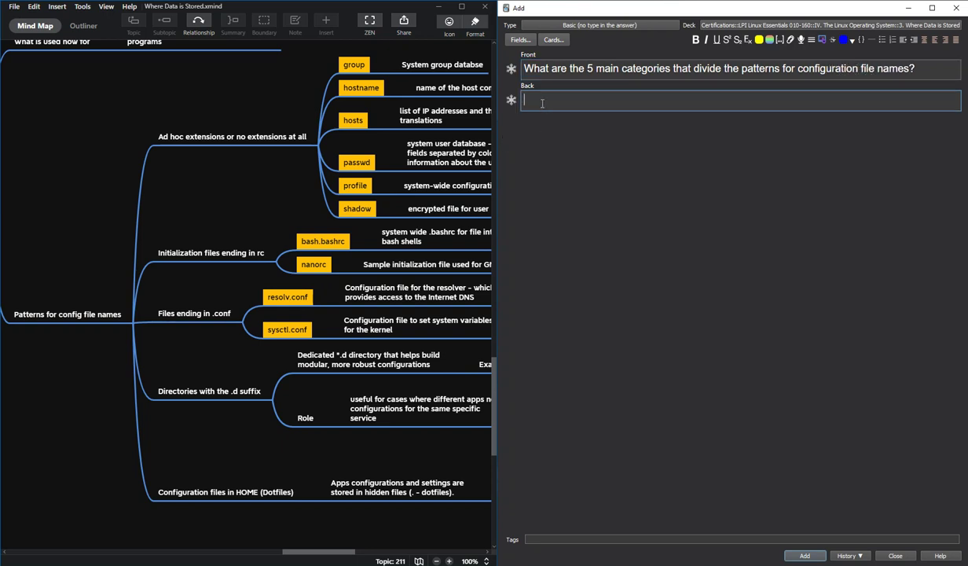
key("ctrl+]")
double_click(244, 135)
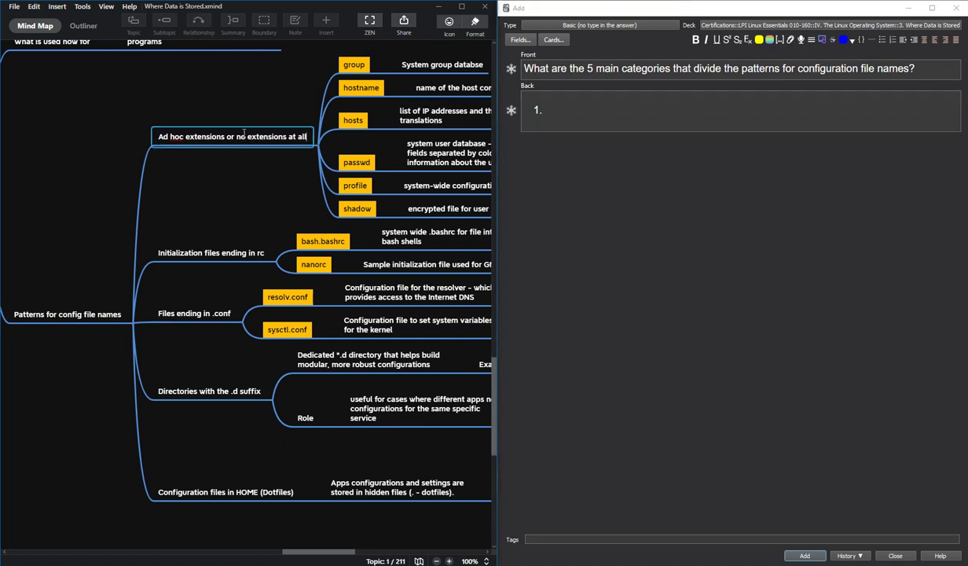
key("ctrl+a")
key("ctrl+c")
left_click(581, 114)
key("ctrl+v")
key("Return")
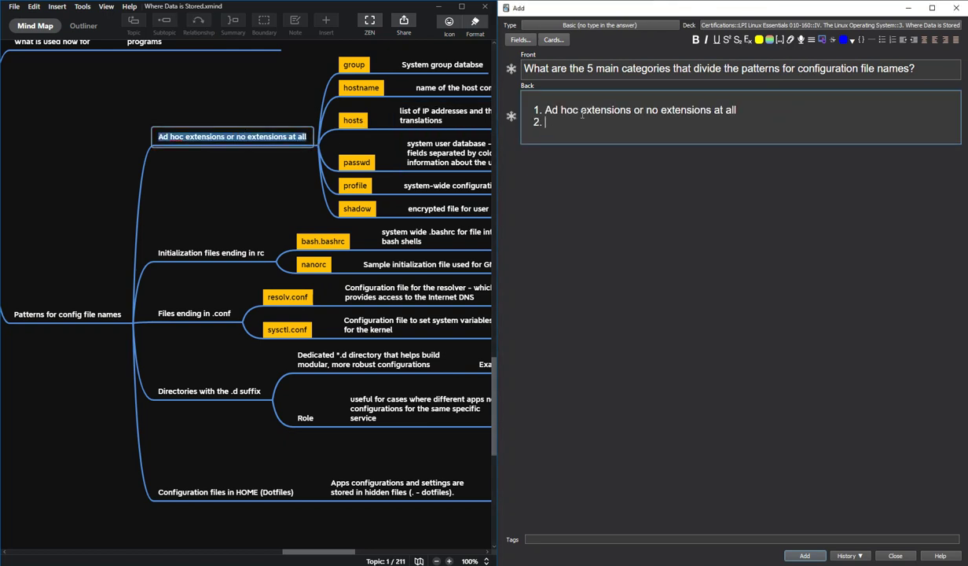
Copy "Initialization files ending in rc" from the mind map into item 2 of the answer list
double_click(238, 249)
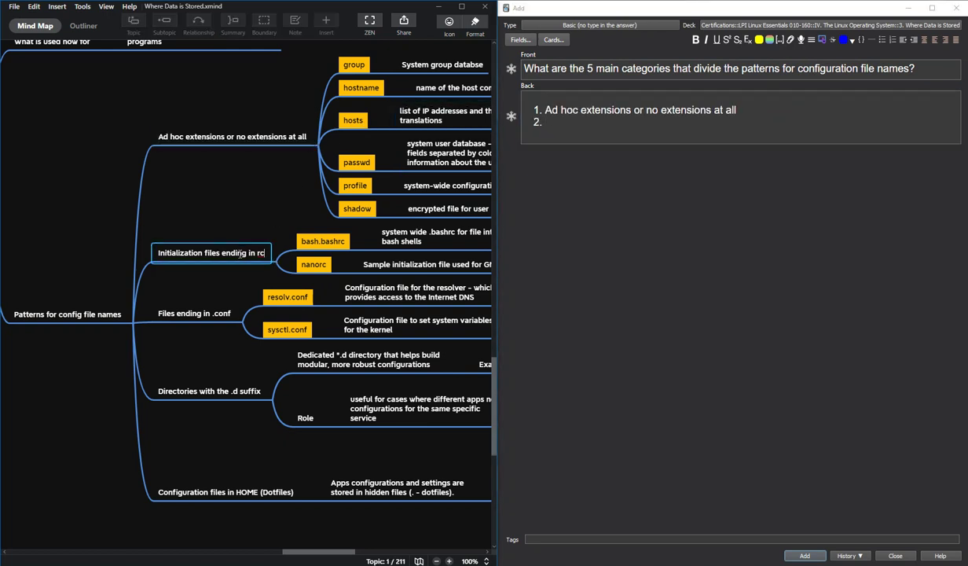
key("ctrl+a")
key("ctrl+c")
left_click(689, 126)
key("ctrl+v")
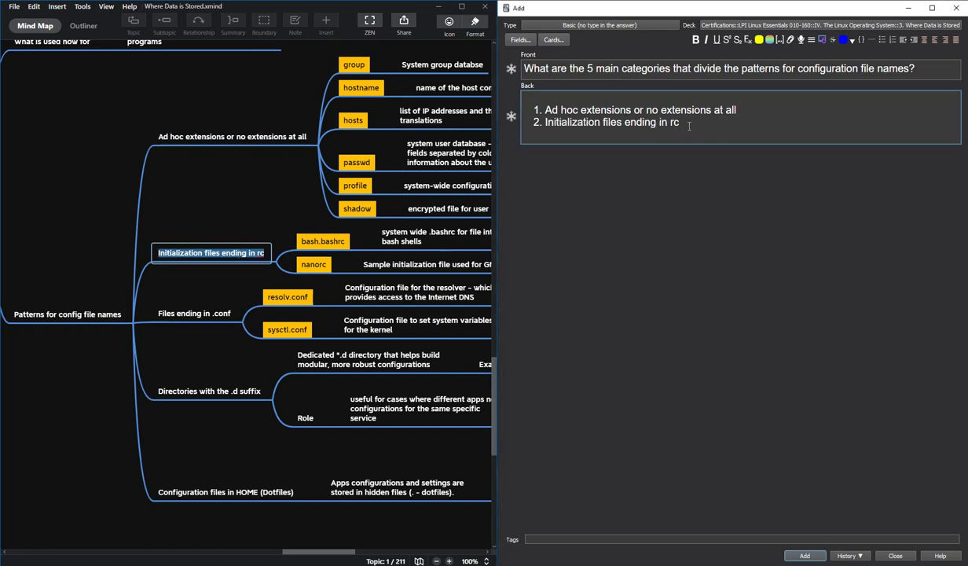
Make "rc" in item 2 bold and yellow, and add a third list item
key("shift+Left")
key("shift+Left")
key("F7")
key("End")
key("Return")
Copy "Files ending in .conf" from the mind map into item 3 of the answer list
left_click(215, 314)
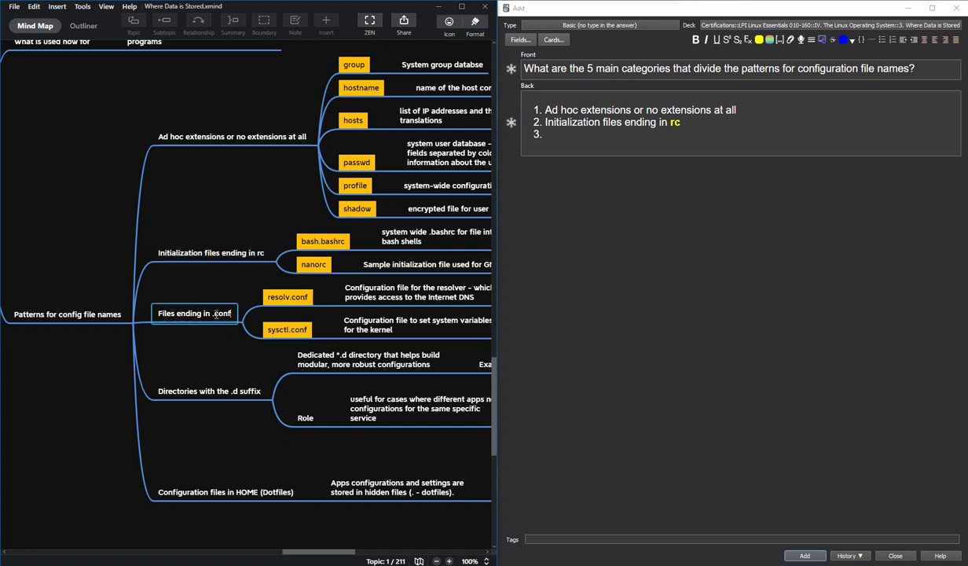
key("ctrl+a")
key("ctrl+c")
left_click(649, 134)
key("ctrl+v")
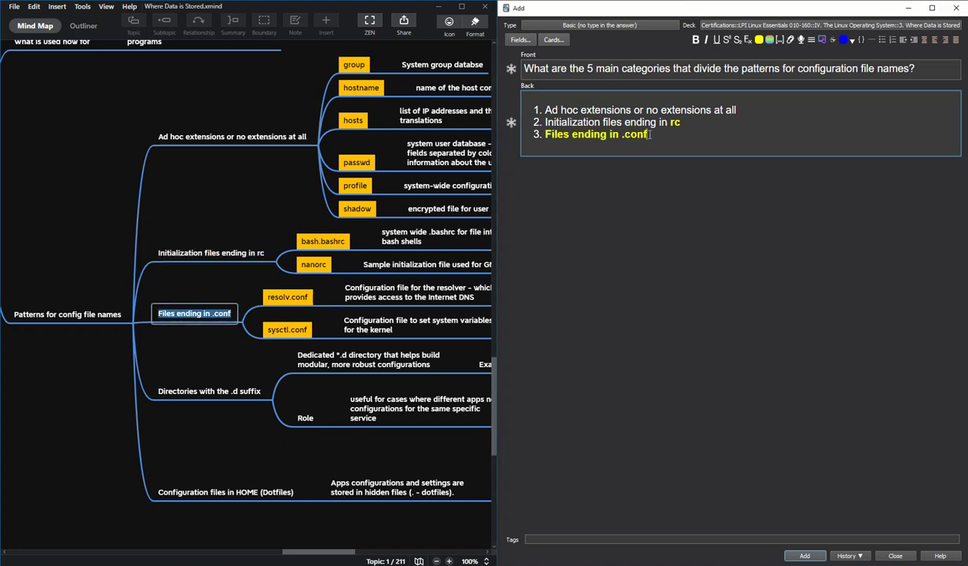
Clear the bold and yellow formatting from the whole "Files ending in .conf" item
key("shift+Left")
key("shift+Left")
key("shift+Left")
key("shift+Left")
key("shift+Left")
key("shift+Left")
key("shift+Left")
key("shift+Left")
key("shift+Left")
key("shift+Left")
key("shift+Left")
key("shift+Left")
key("shift+Left")
key("shift+Left")
key("shift+Left")
key("shift+Left")
key("shift+Left")
key("shift+Left")
key("shift+Left")
key("shift+Left")
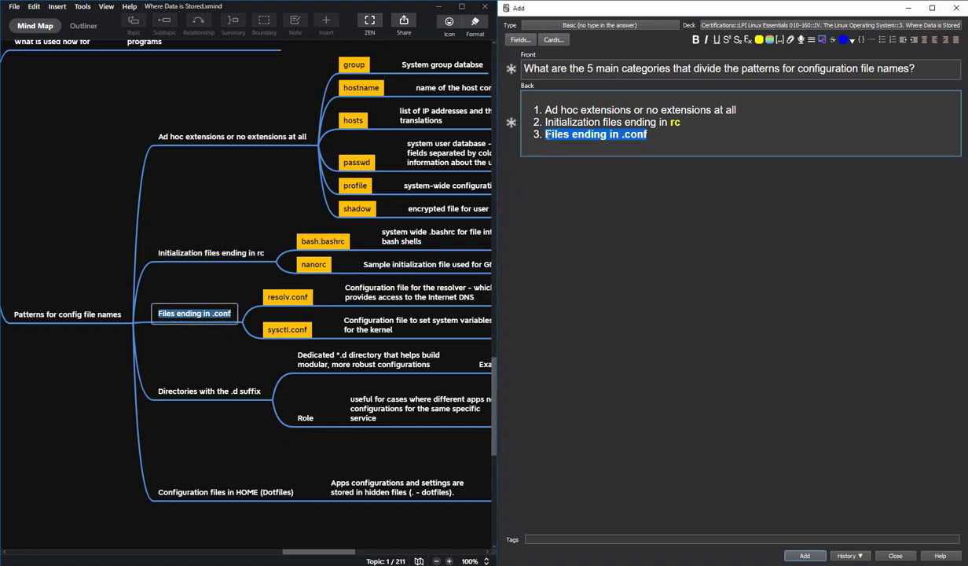
key("ctrl+b")
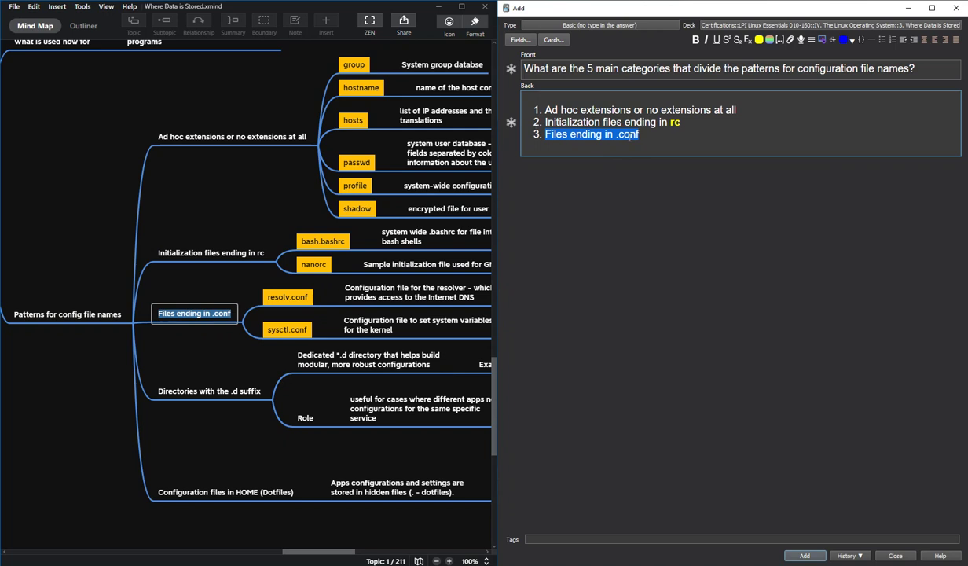
left_click_drag(643, 136, 545, 137)
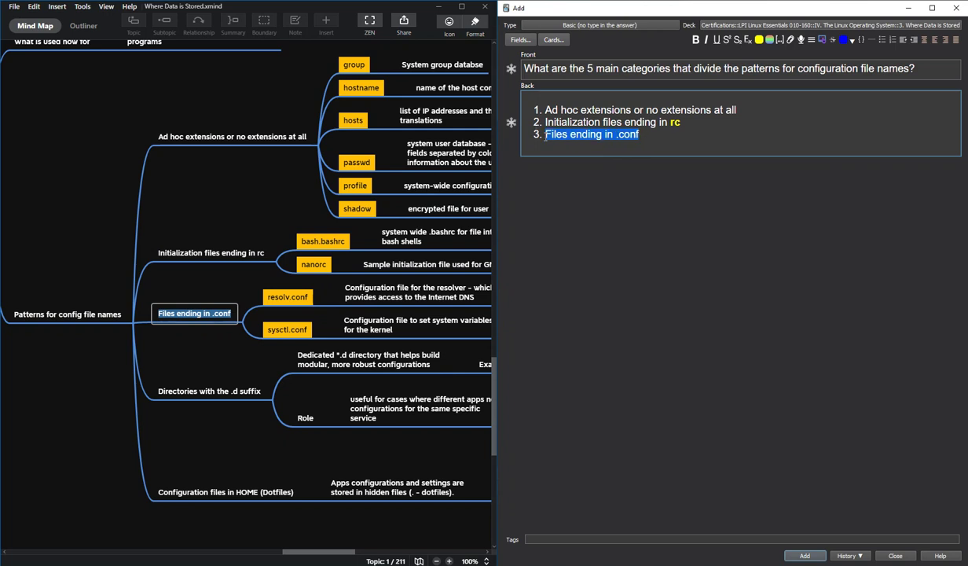
left_click(747, 40)
left_click(677, 164)
Make only ".conf" in item 3 bold and yellow, and add a fourth list item
left_click_drag(640, 140, 620, 139)
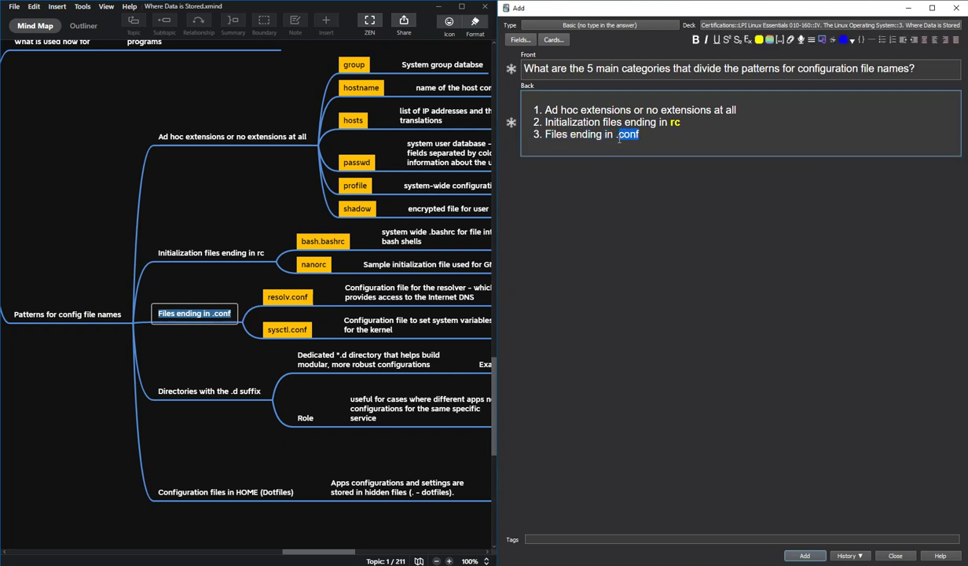
key("ctrl+b")
key("F7")
left_click(701, 196)
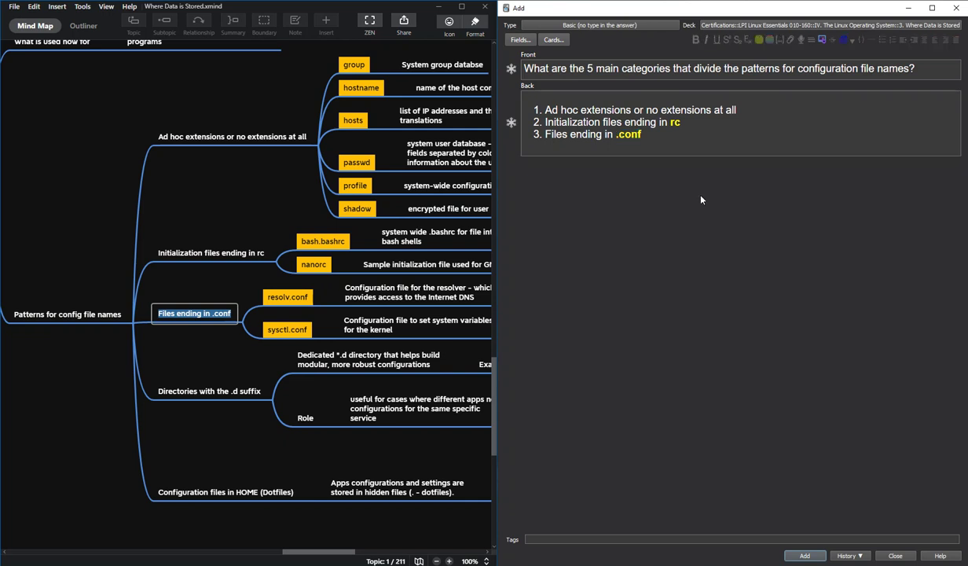
left_click(667, 139)
key("Return")
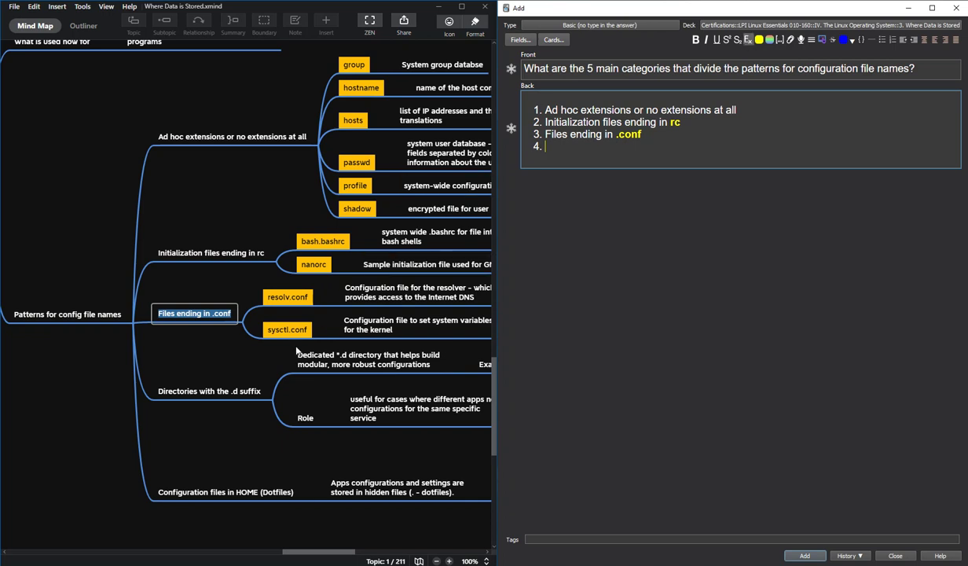
Copy "Directories with the .d suffix" from the mind map into item 4 and select the pasted text
left_click(218, 392)
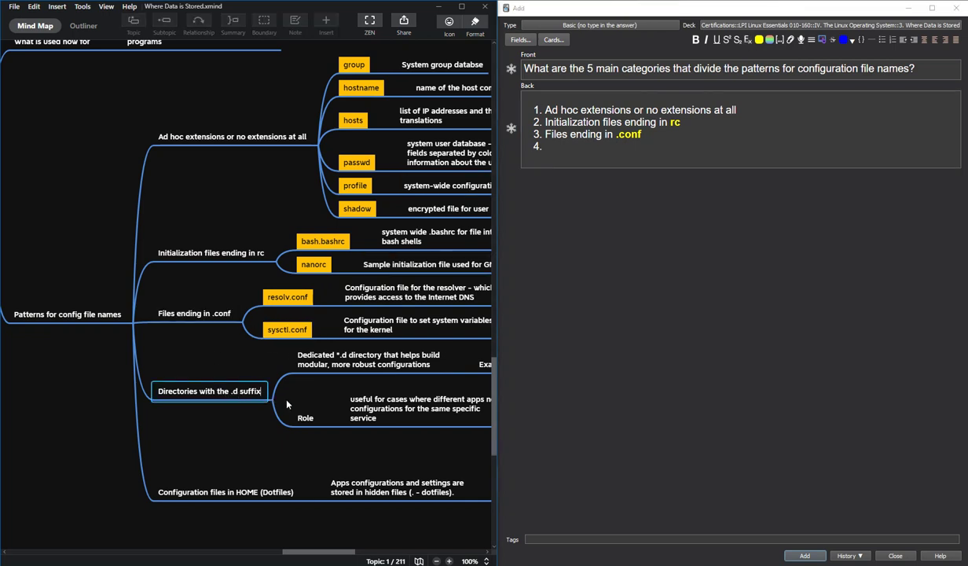
left_click(266, 390)
left_click(553, 147)
key("ctrl+v")
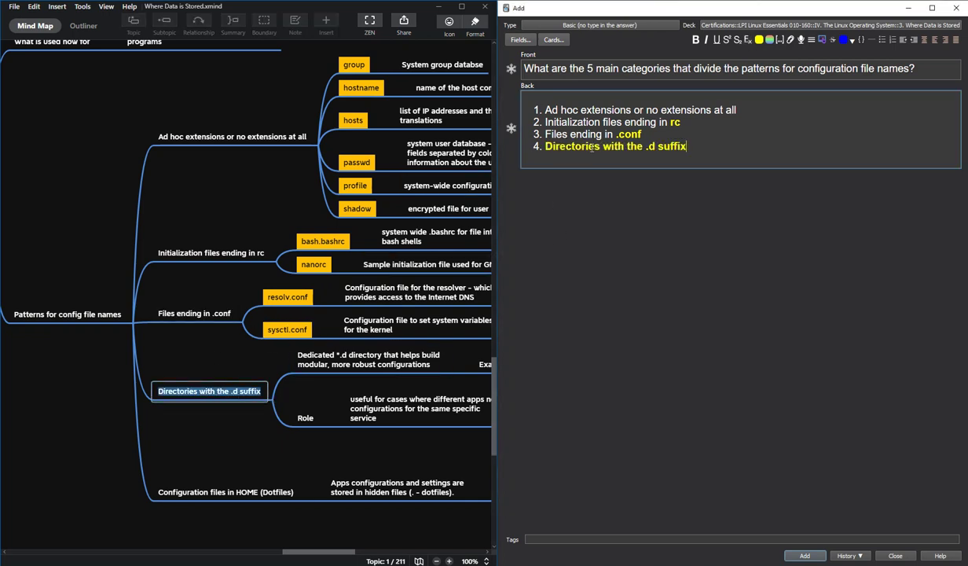
left_click_drag(696, 146, 547, 152)
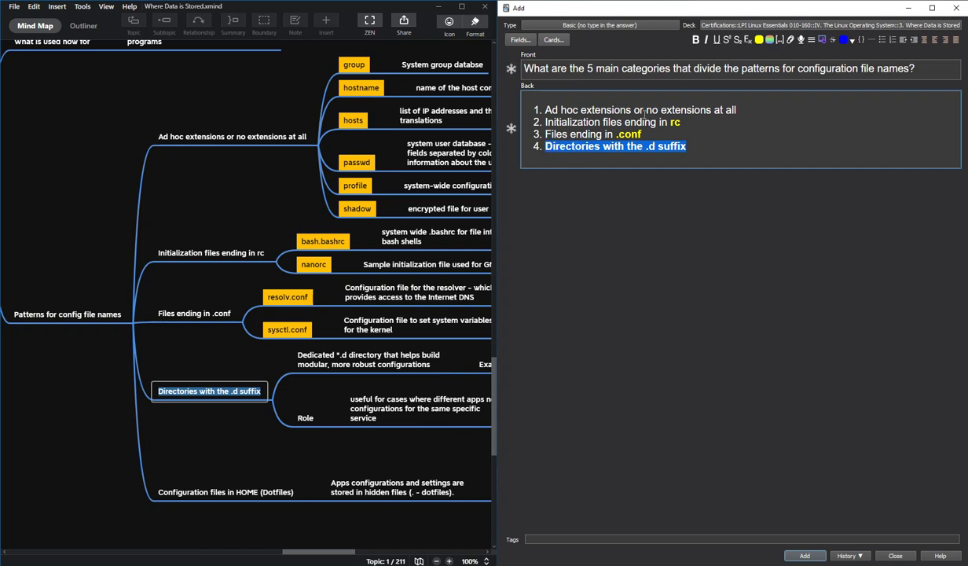
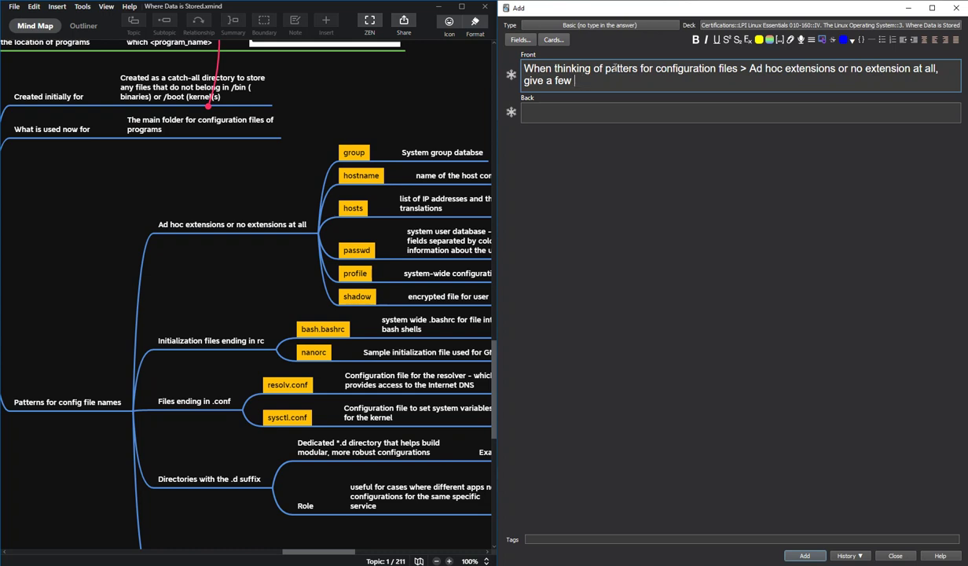
Complete the front question about ad hoc extensions with "examples of these config files."
type("examples")
left_click(316, 536)
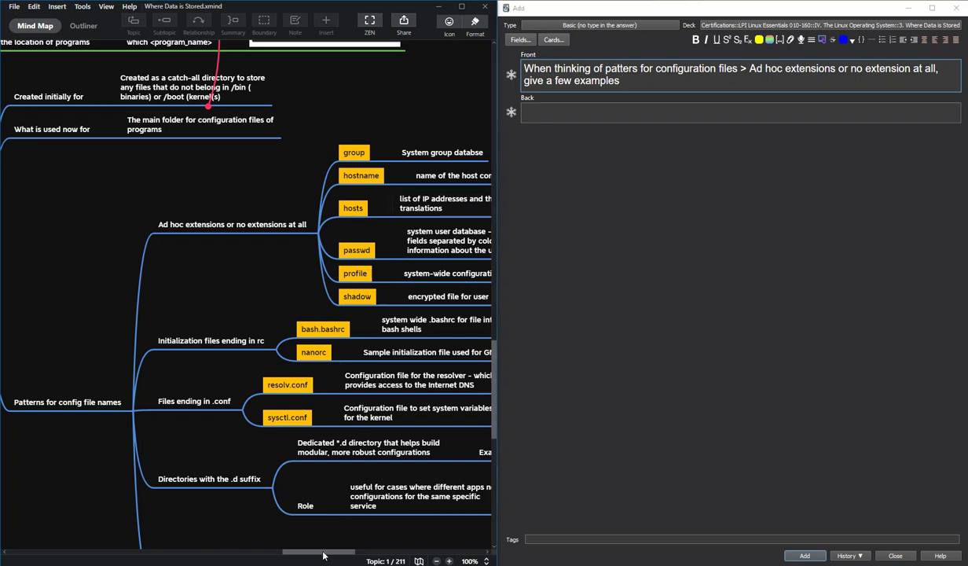
scroll(324, 550, "down", 1)
scroll(317, 556, "right", 1)
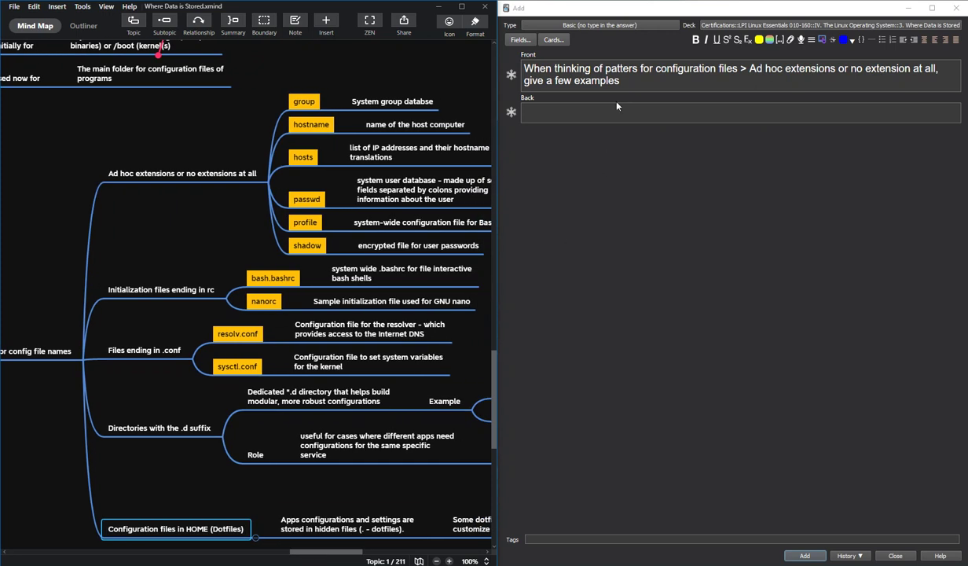
left_click(632, 130)
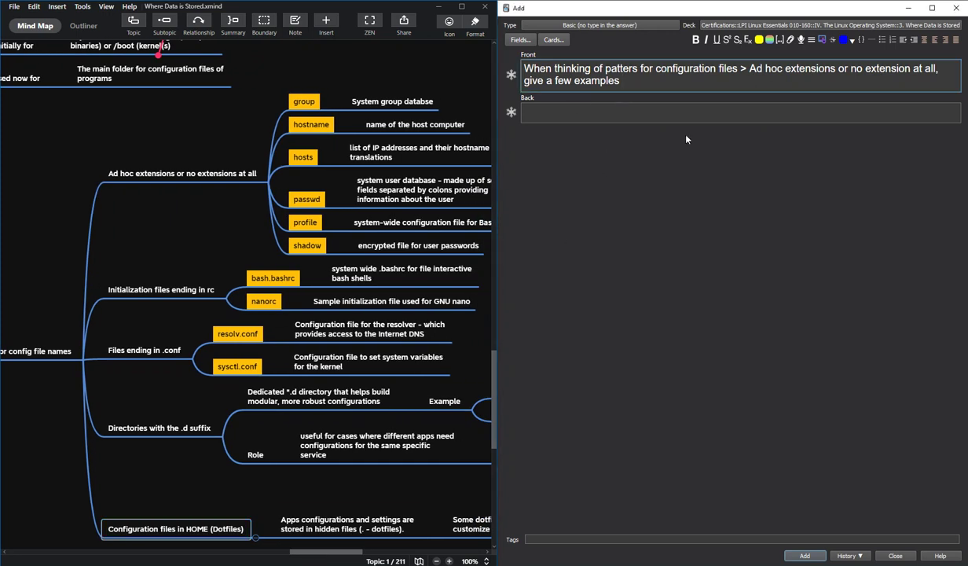
type("of these")
type("config file")
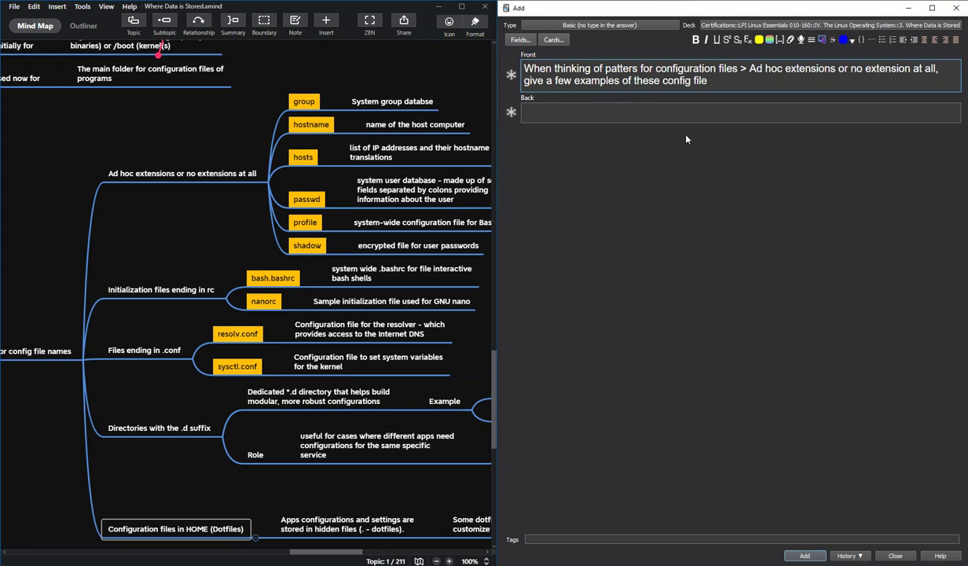
type("s.")
Capitalize "Configuration" in the front question
left_click(655, 69)
type("C")
key("Delete")
left_click(655, 66)
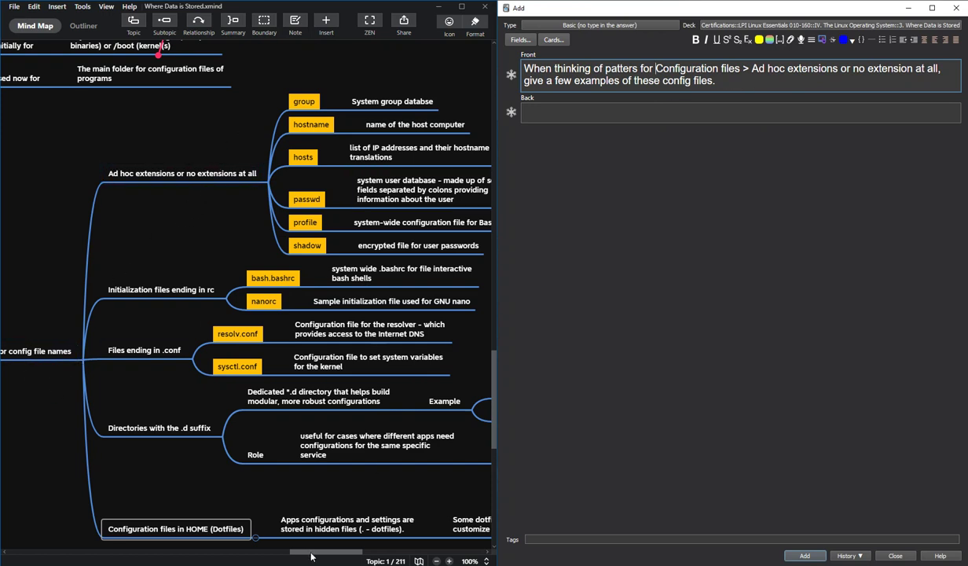
Start a bulleted list on the back with the entry "group ="
mouse_move(311, 551)
left_mouse_down()
mouse_move(301, 553)
mouse_move(313, 556)
left_mouse_up()
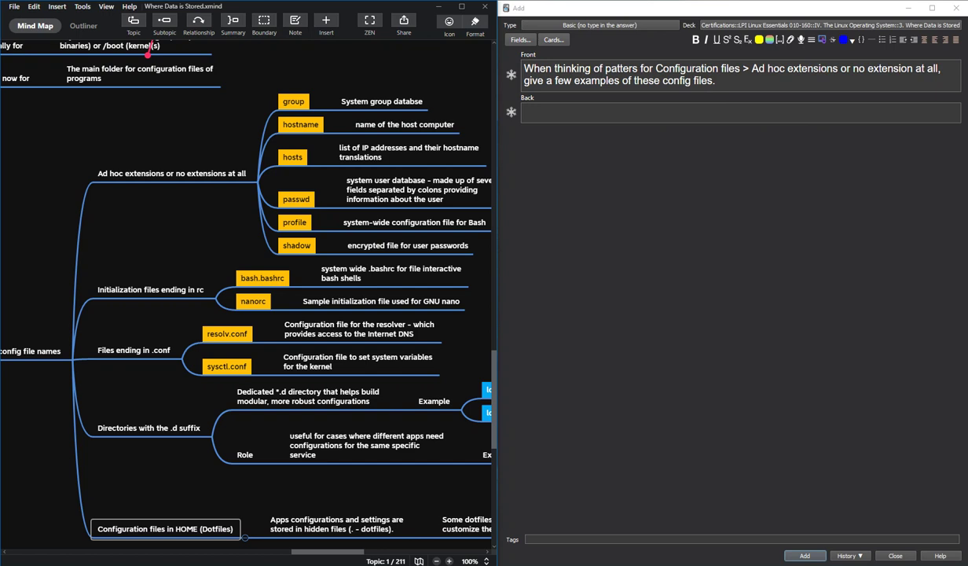
left_click(620, 130)
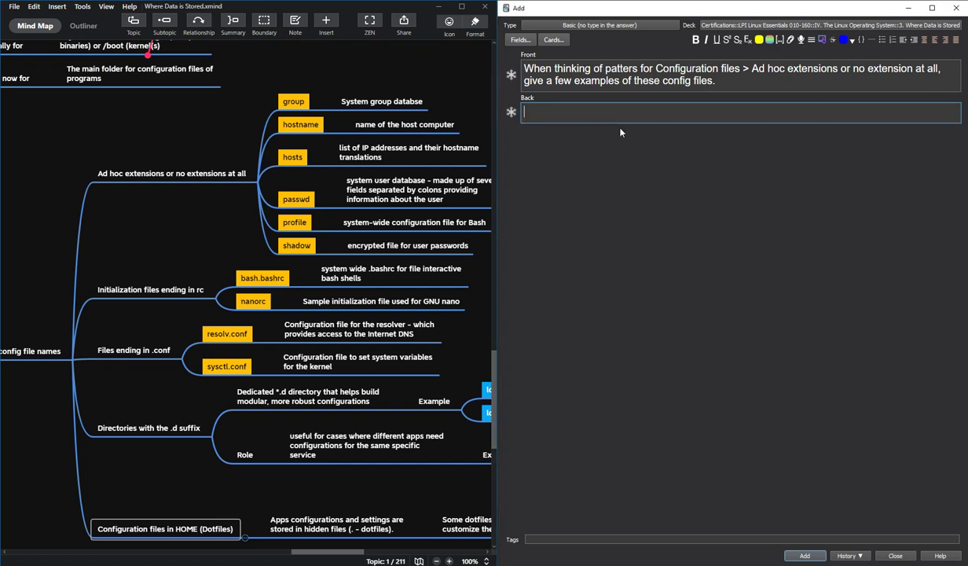
key("ctrl+[")
type("groupi")
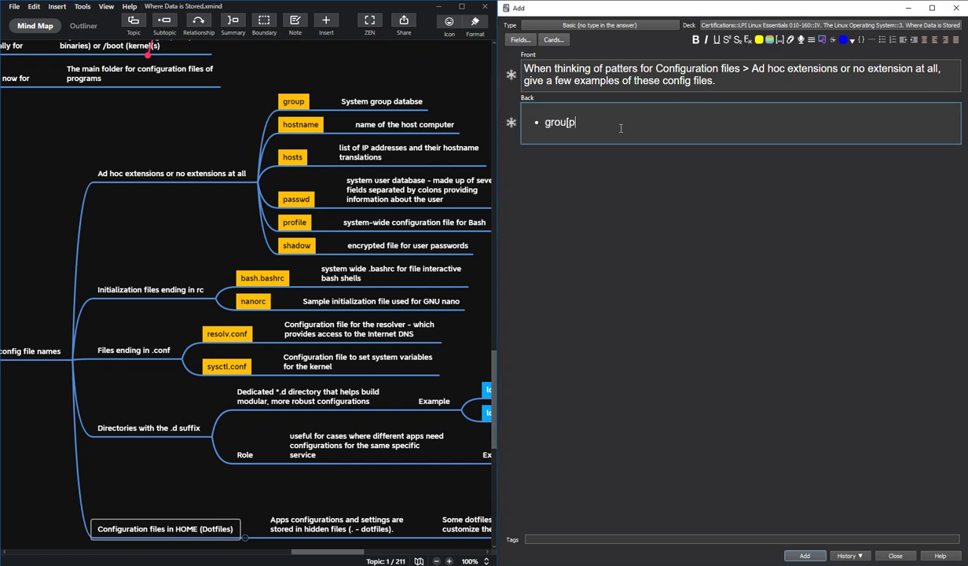
key("BackSpace")
key("BackSpace")
type("p =")
Copy the group description from the mind map after "group =", correct it to "System group database", and add a second bullet
left_click(382, 103)
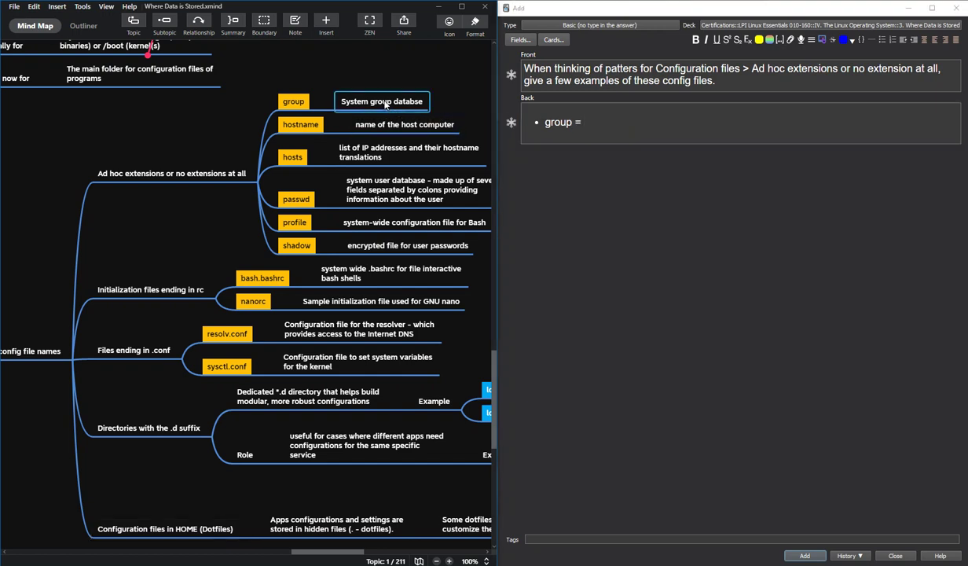
double_click(385, 103)
key("ctrl+c")
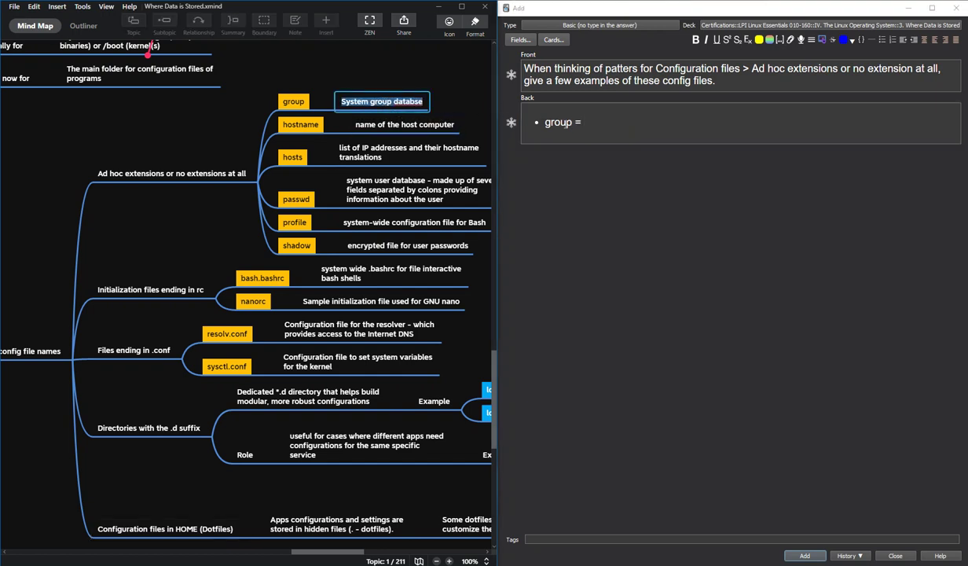
left_click(634, 123)
key("ctrl+v")
left_click(670, 124)
type("a")
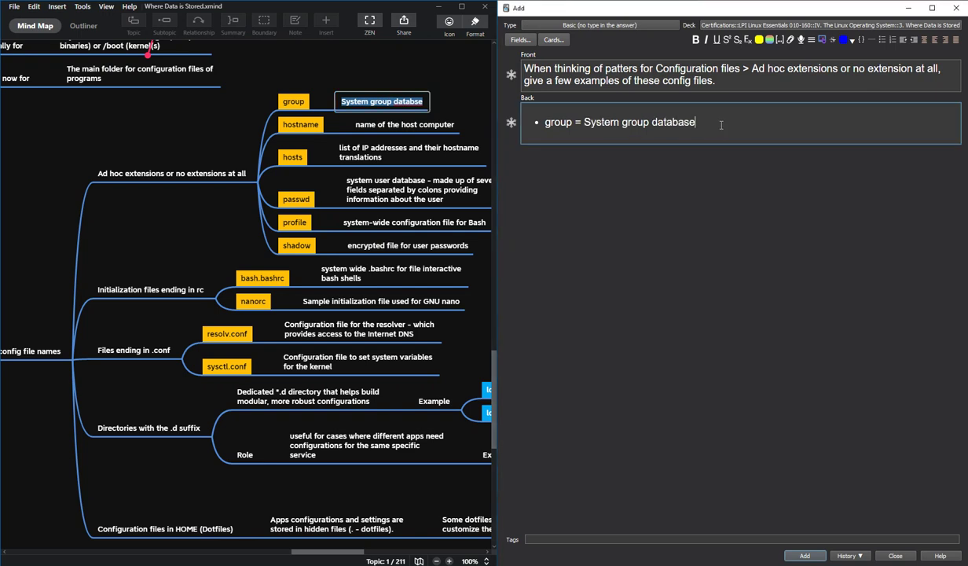
key("Return")
Fill the second bullet with "hostname = name of the host computer", copying the description from the mind map, and add a third bullet
left_click(373, 124)
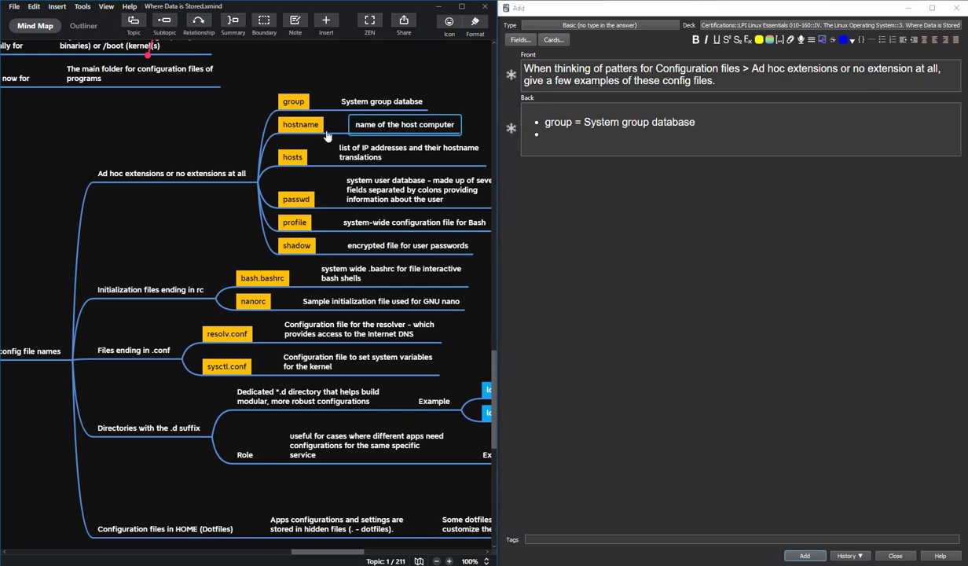
left_click(609, 140)
type("hostn")
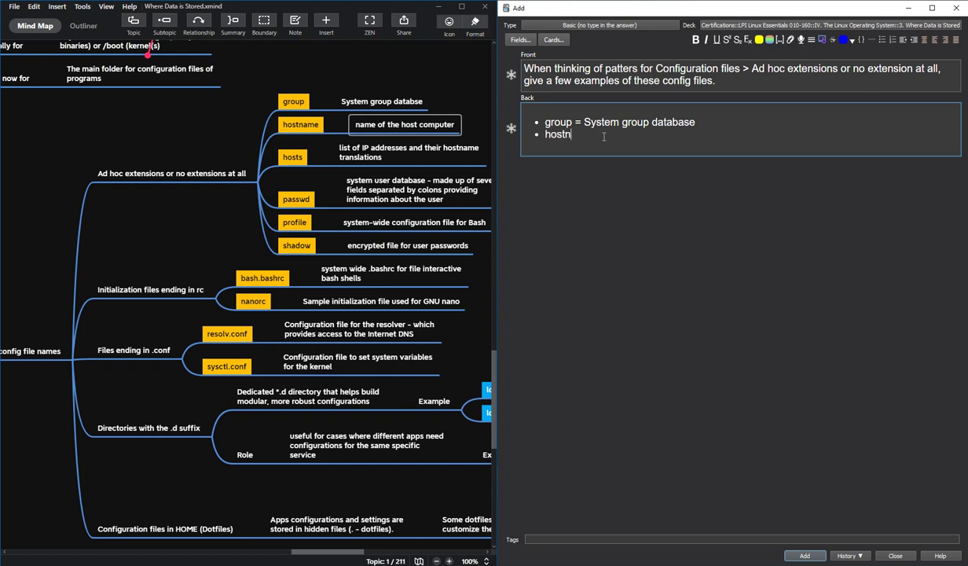
type("ame =")
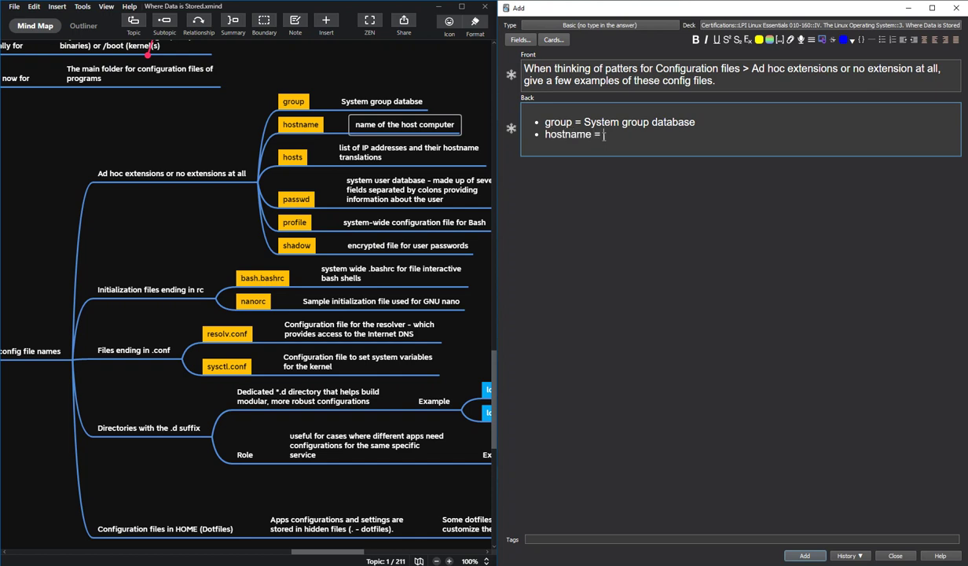
left_click(397, 125)
double_click(397, 125)
key("ctrl+c")
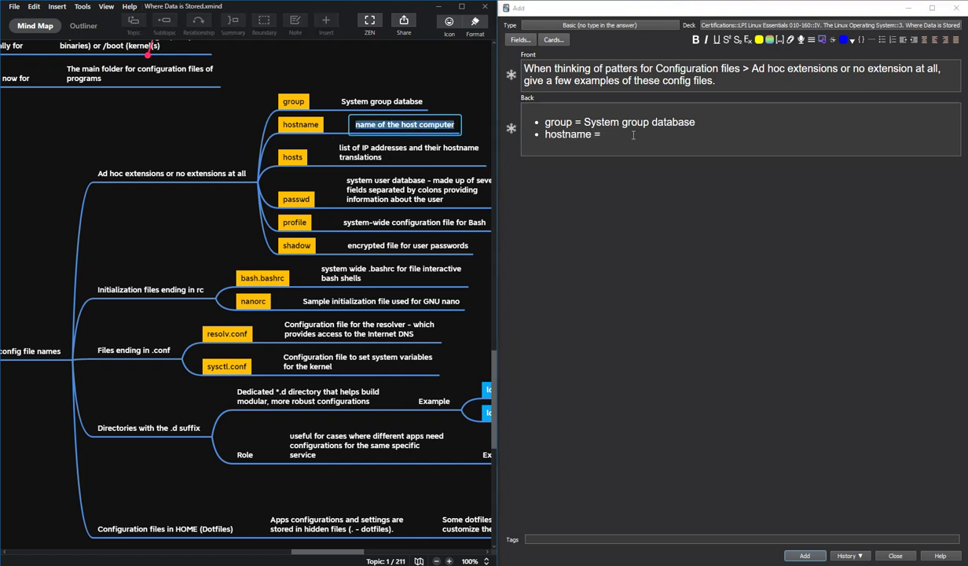
left_click(610, 132)
key("ctrl+v")
key("Return")
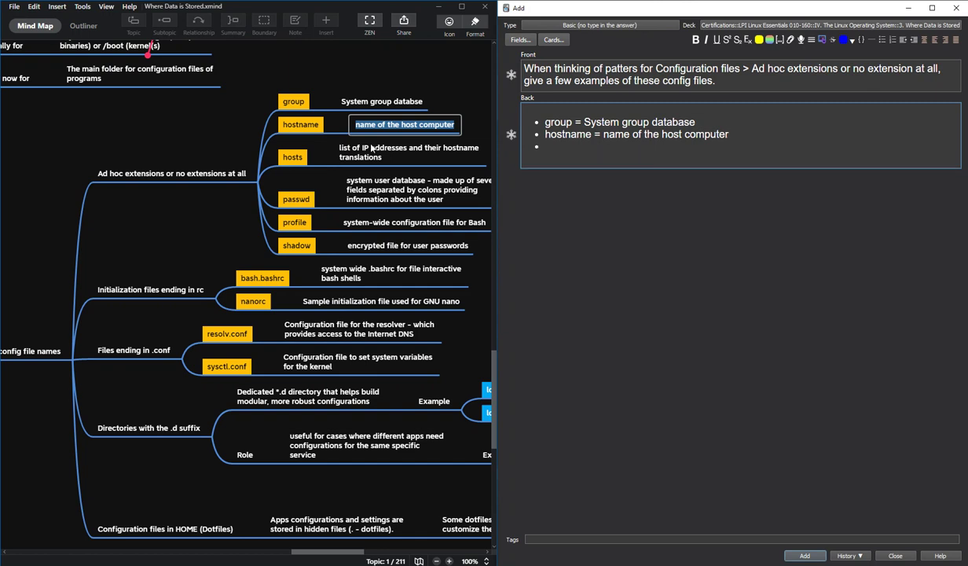
Fill the third bullet with "hosts = list of IP addresses and their hostname translation" and add a fourth bullet
left_click(299, 156)
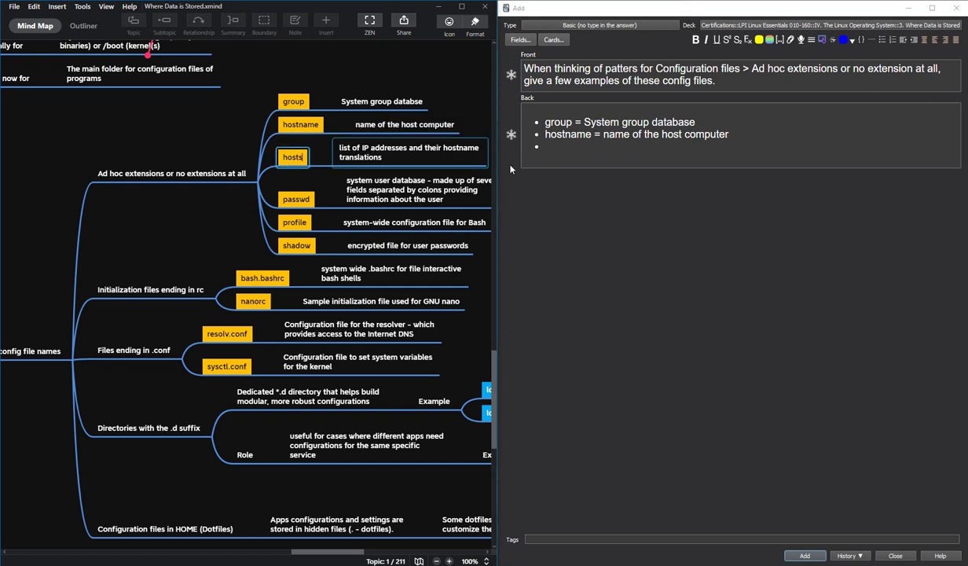
left_click(579, 142)
type("hosts =")
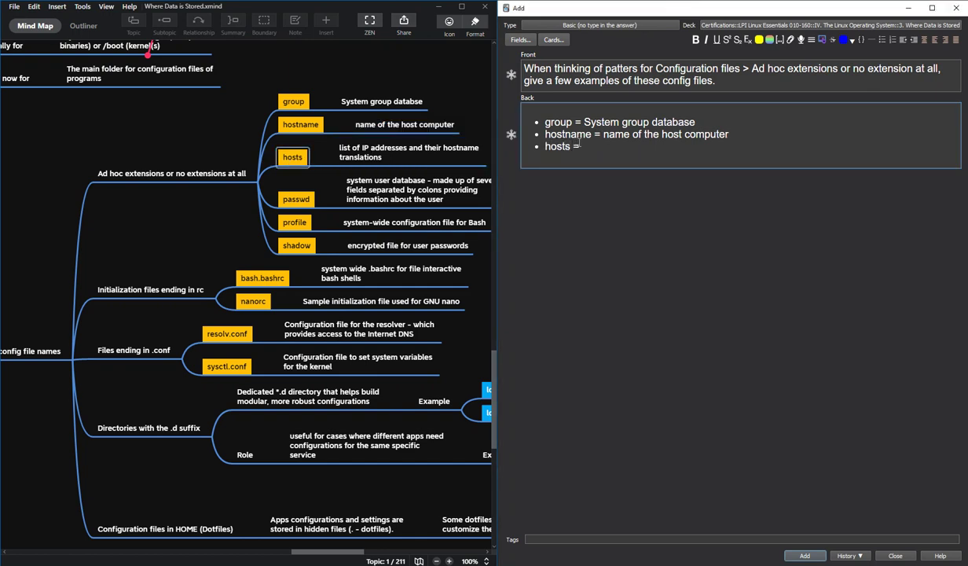
type(" list of IP addres")
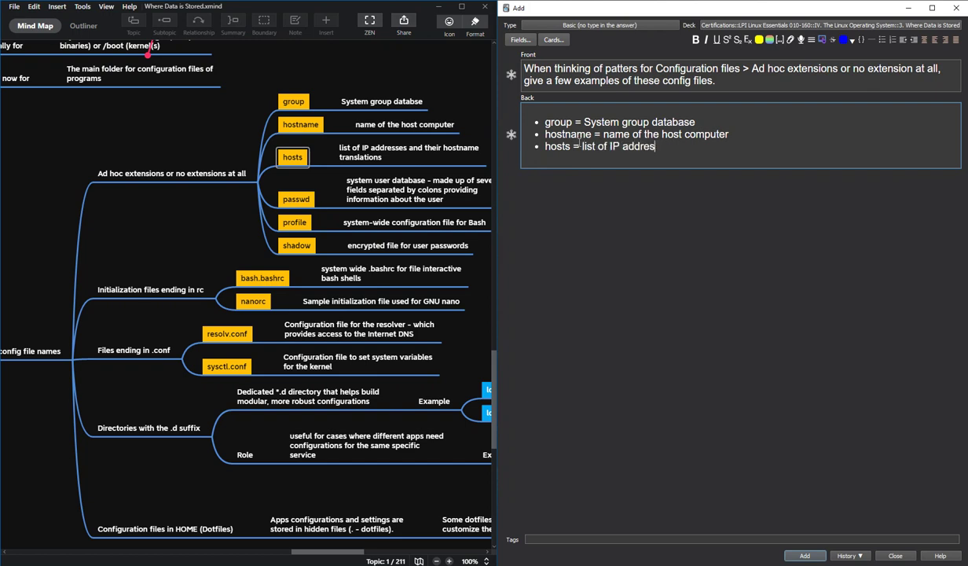
type("ses and their hostna")
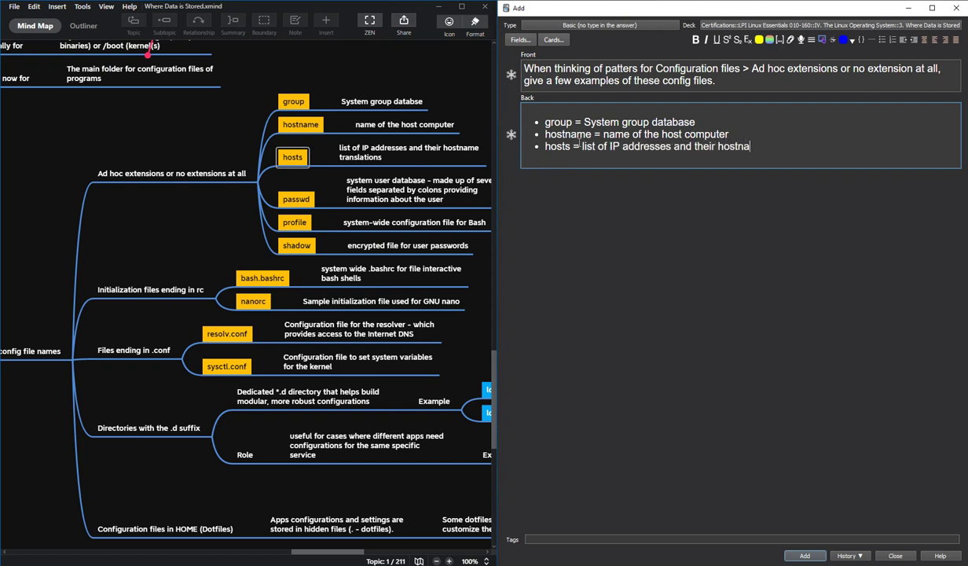
type("me translation")
key("Return")
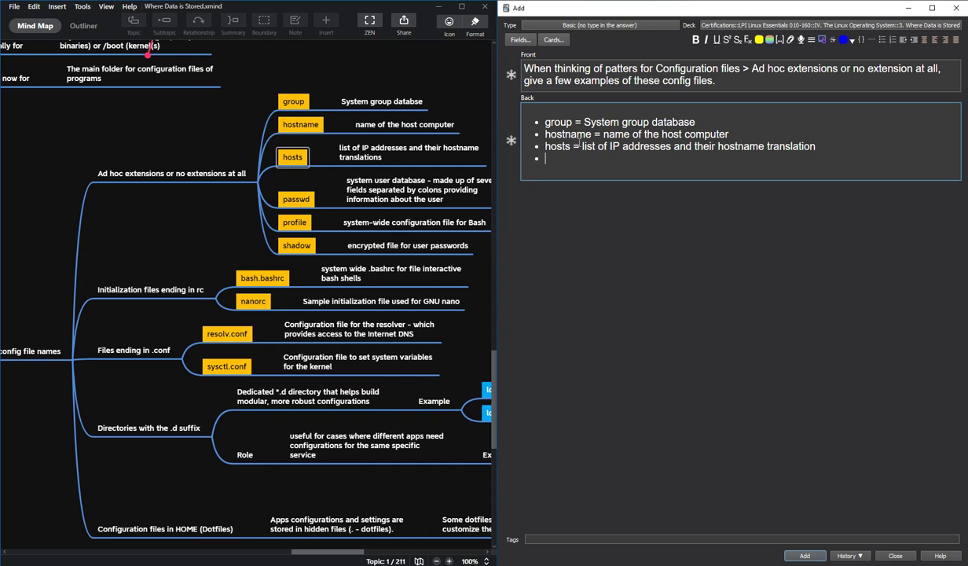
Enter "passwd =" in the fourth bullet, copy the passwd description from the mind map after it, and add a fifth bullet
type("passwd =")
double_click(408, 194)
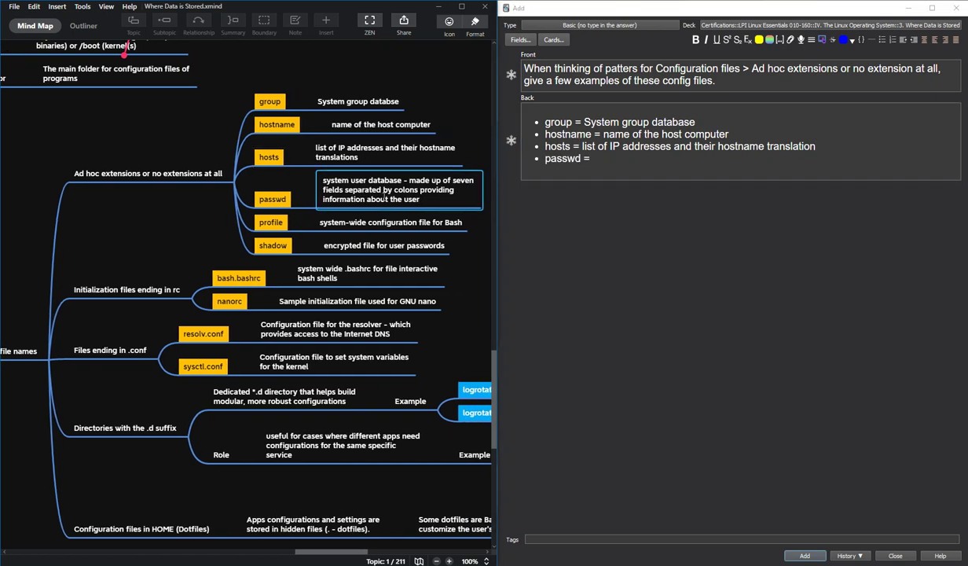
key("ctrl+c")
left_click(606, 159)
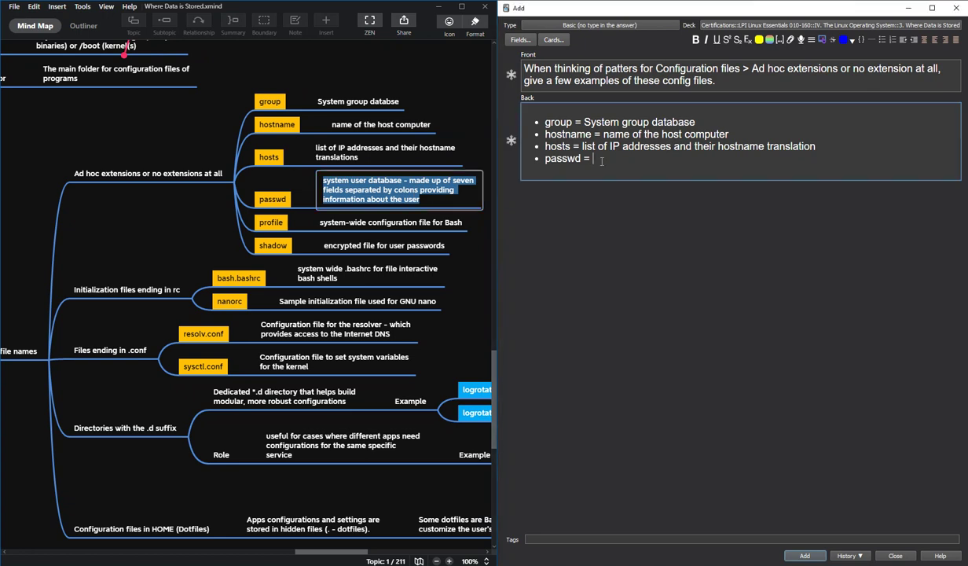
key("ctrl+v")
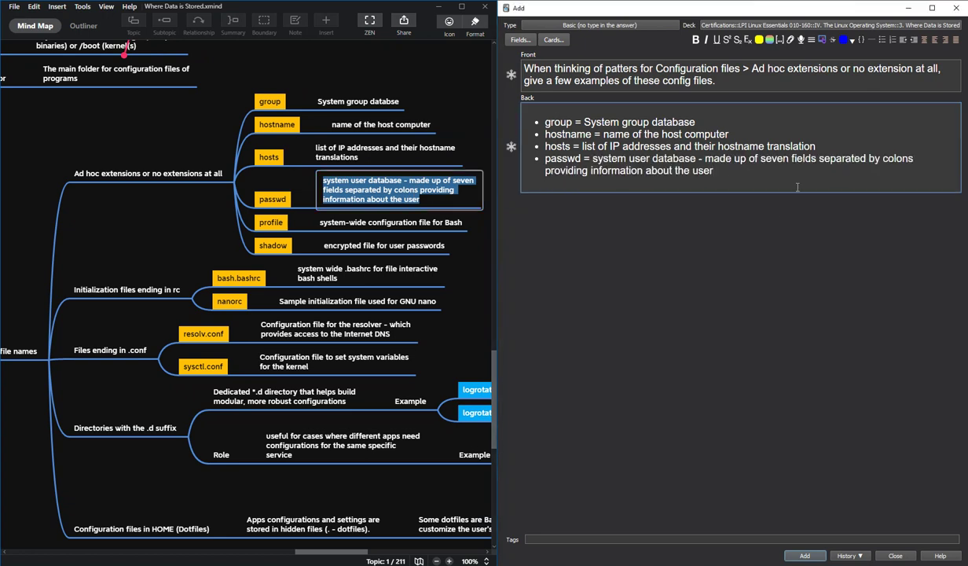
key("Return")
Color the terms "group", "hostname", "hosts" and "passwd" yellow in the back list
double_click(558, 121)
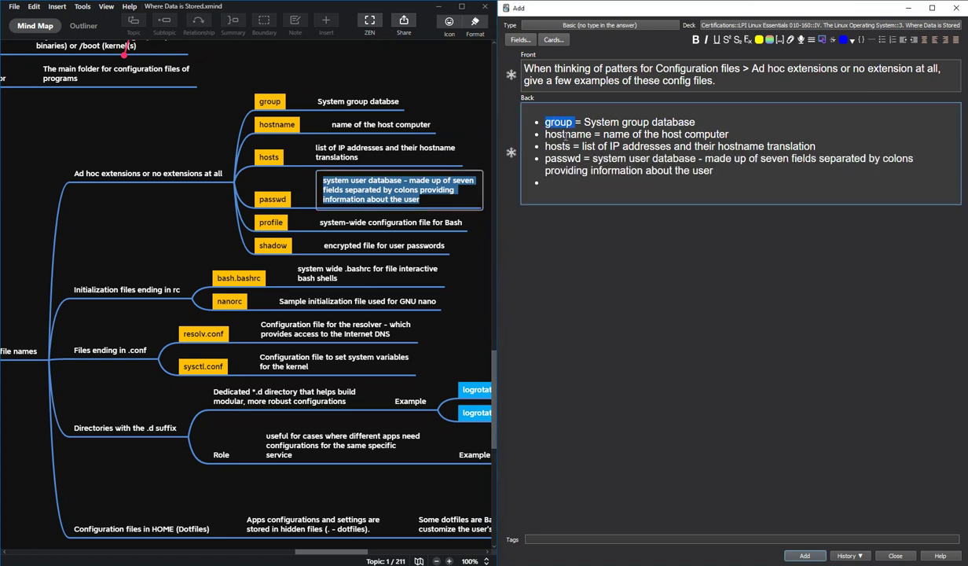
double_click(566, 135)
double_click(558, 122)
key("F7")
double_click(566, 134)
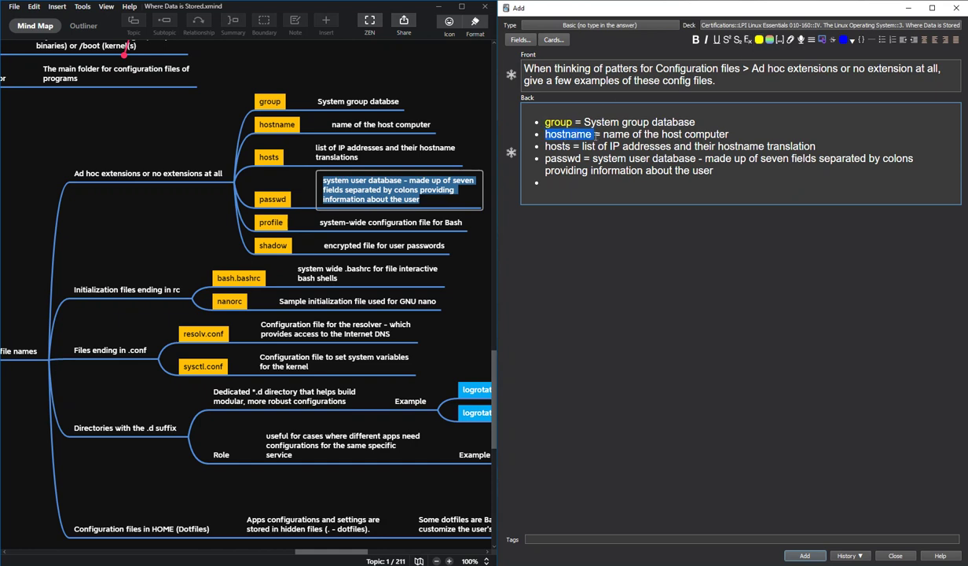
key("F7")
left_click(564, 146)
double_click(564, 146)
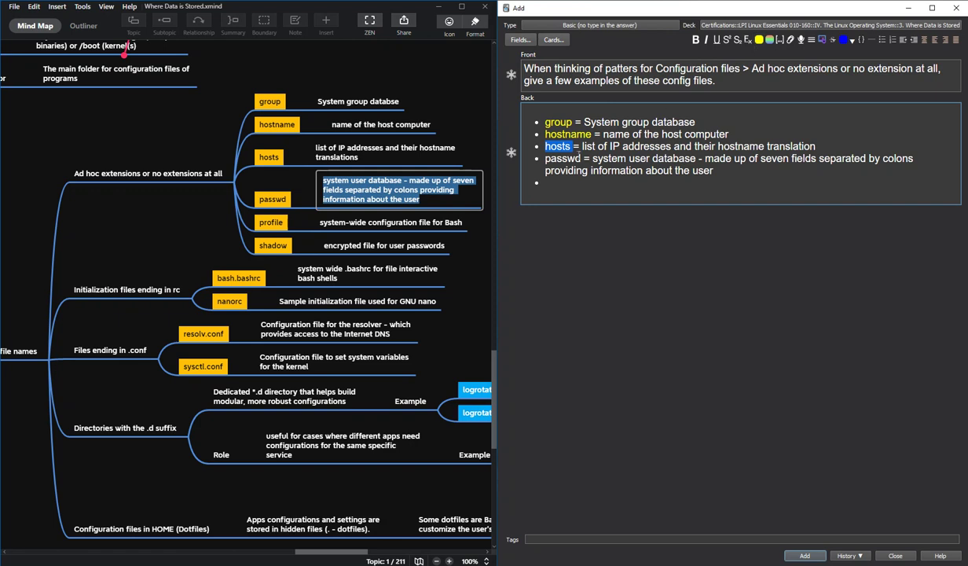
key("F7")
double_click(562, 158)
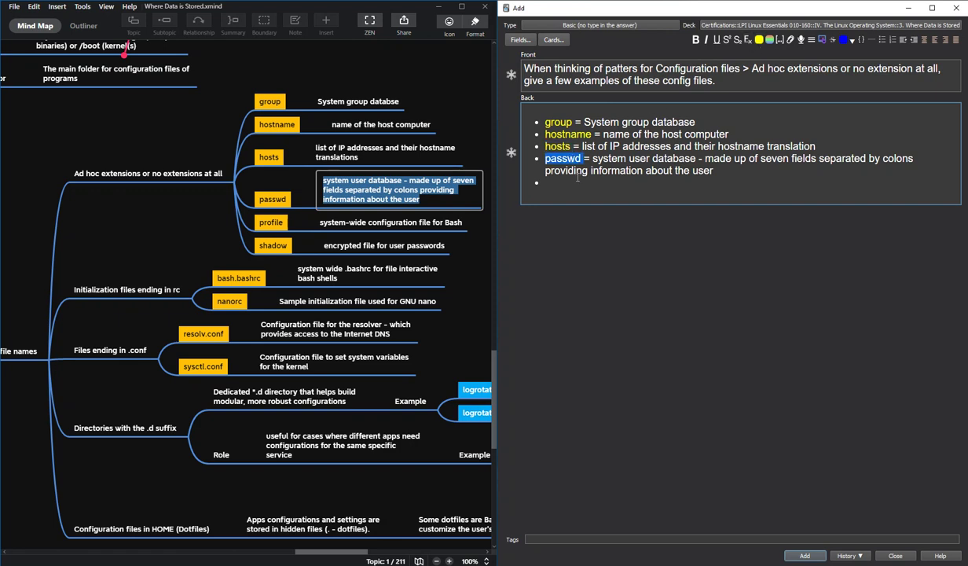
key("F7")
Fill the fifth bullet with "profile = system-wide configuration file for Bash", copying the description from the mind map, and add a sixth bullet
left_click(576, 181)
type("profile =")
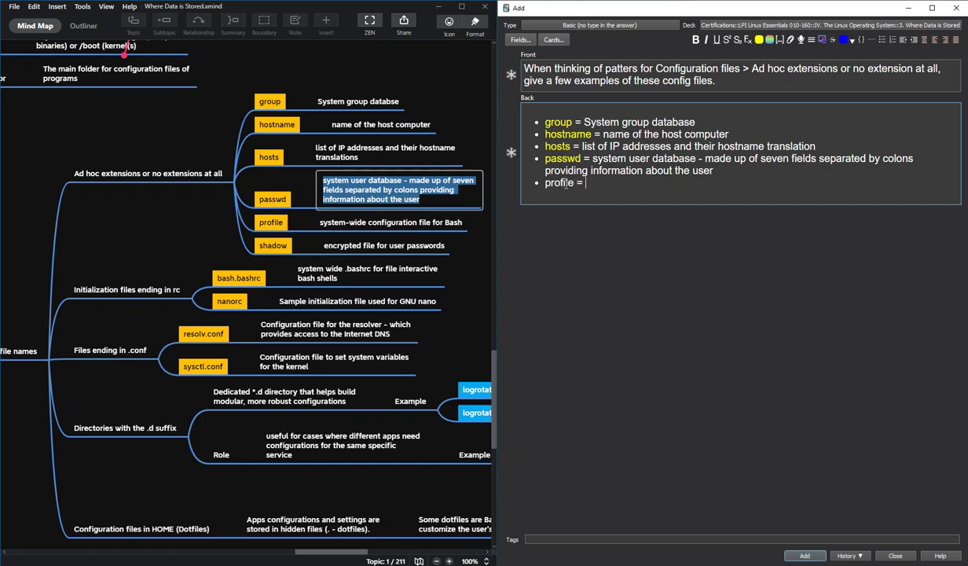
left_click(419, 221)
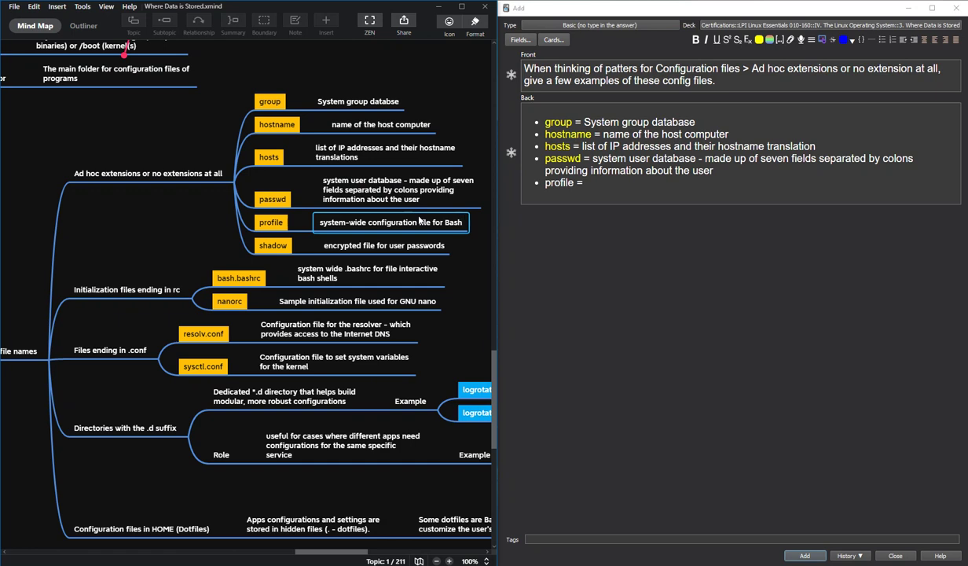
key("ctrl+a")
key("ctrl+c")
left_click(522, 201)
key("ctrl+v")
key("Return")
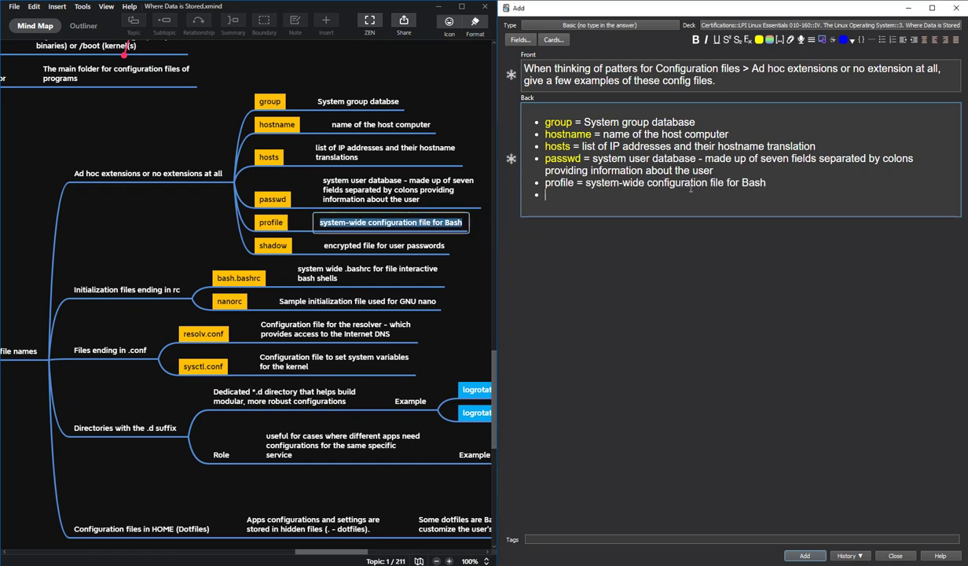
Fill the sixth bullet with "shadow = encrypted file for user passwords", copying both the term and its description from the mind map
double_click(273, 245)
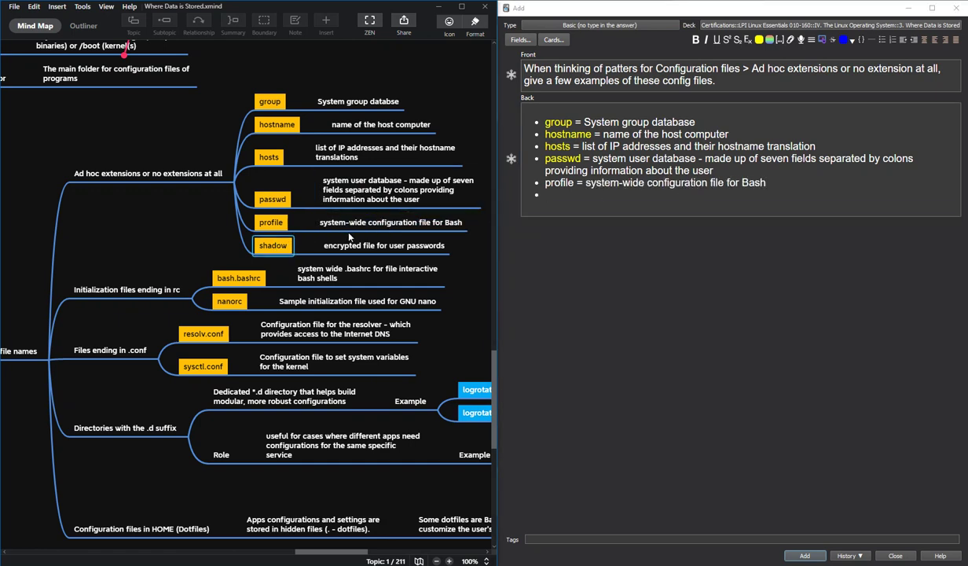
key("ctrl+a")
key("ctrl+c")
left_click(644, 197)
key("ctrl+v")
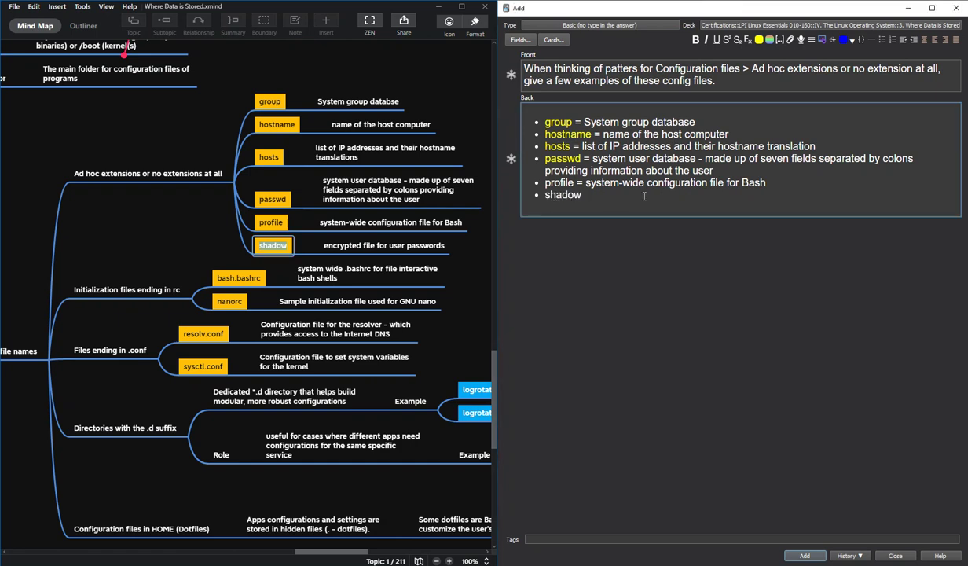
type("=")
double_click(420, 245)
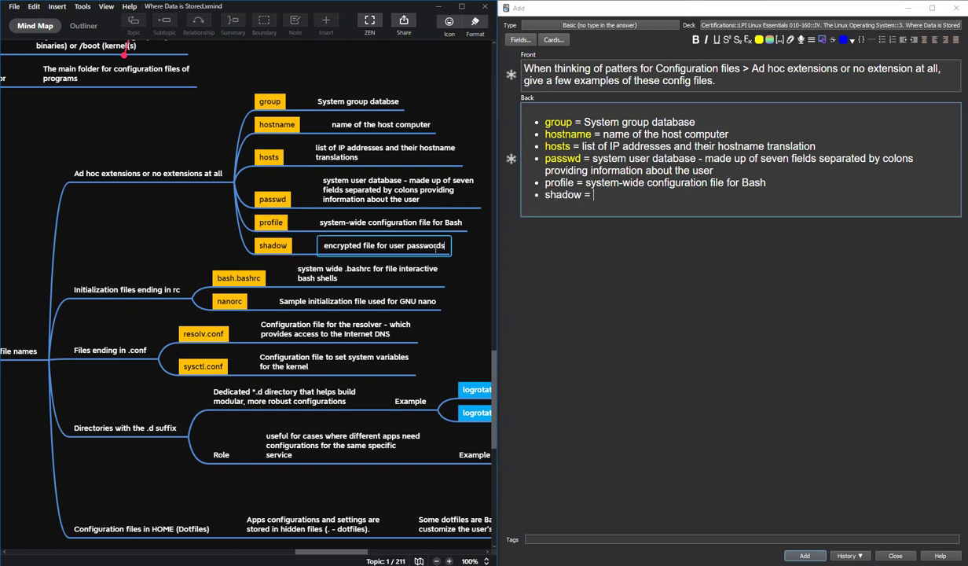
key("ctrl+a")
key("ctrl+c")
left_click(611, 191)
key("ctrl+v")
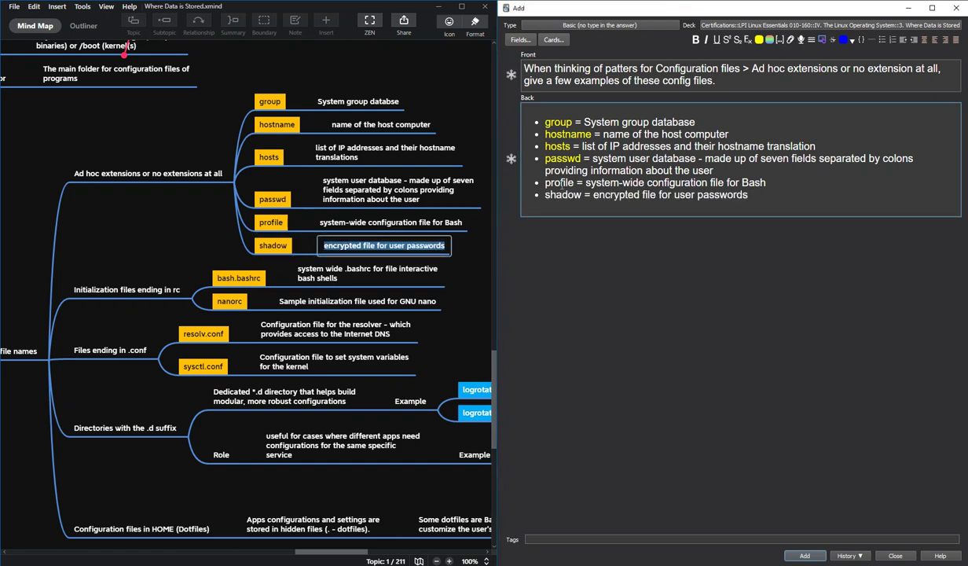
Color the terms "profile" and "shadow" yellow in the back list
double_click(559, 182)
left_click(757, 40)
double_click(563, 194)
left_click(759, 41)
left_click(652, 250)
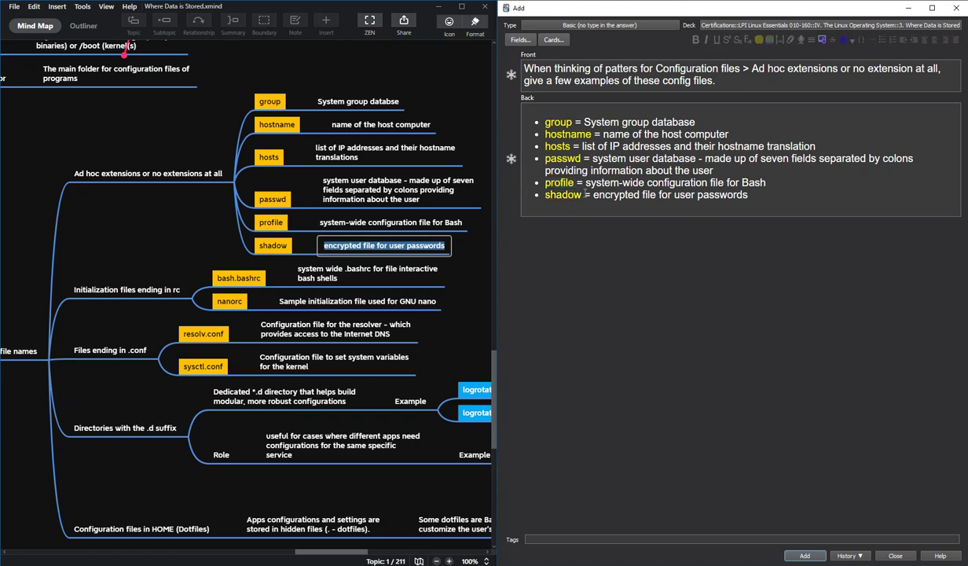
Make all six file names in the back list bold, from "group" to "shadow"
double_click(557, 121)
key("ctrl+b")
double_click(567, 135)
key("ctrl+b")
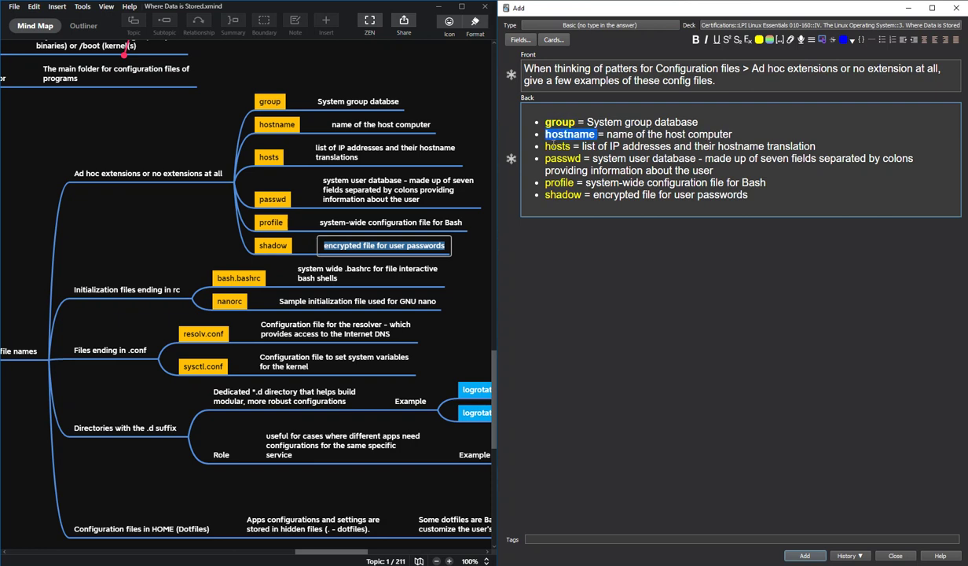
double_click(557, 146)
key("ctrl+b")
double_click(563, 158)
key("ctrl+b")
double_click(558, 182)
key("ctrl+b")
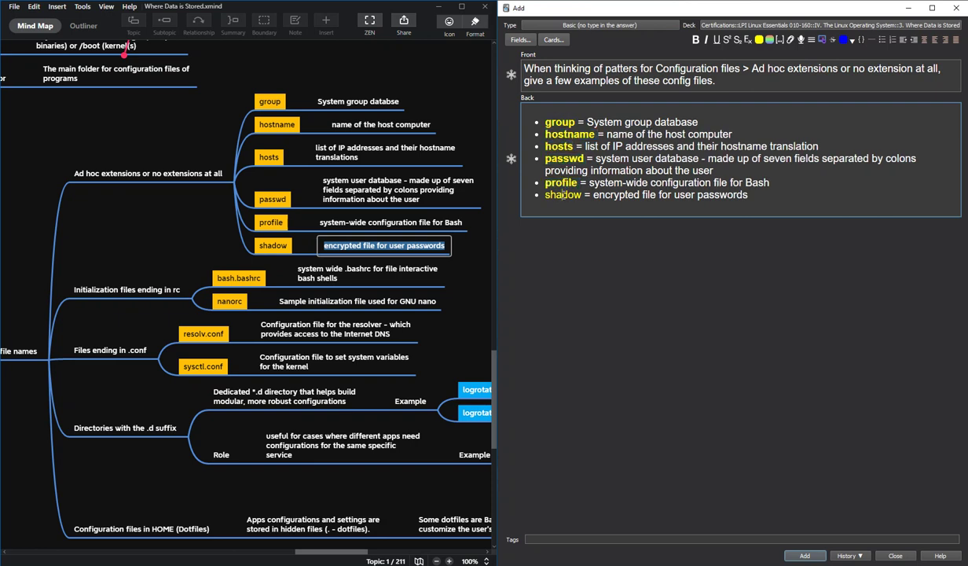
double_click(562, 194)
key("ctrl+b")
left_click(604, 272)
left_click(455, 110)
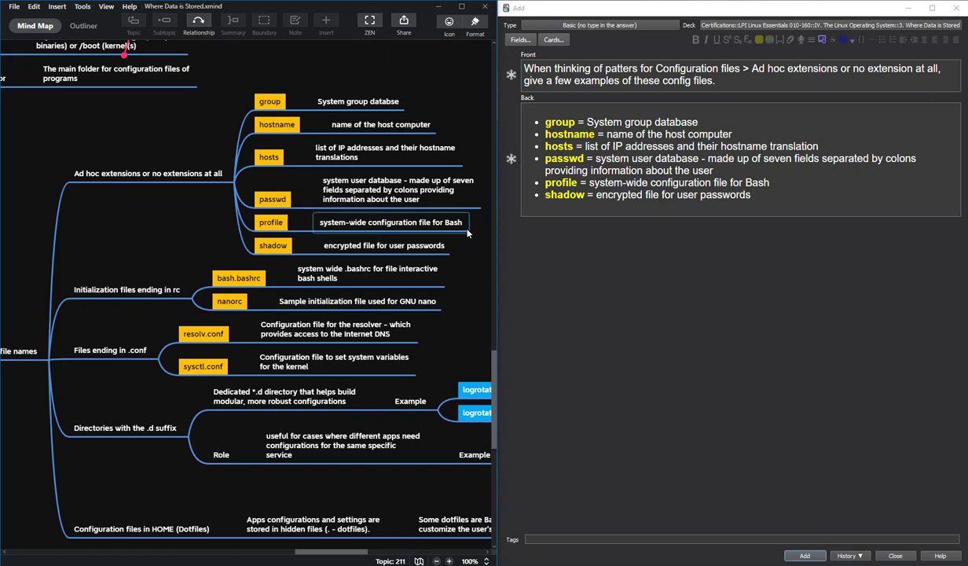
left_click(629, 259)
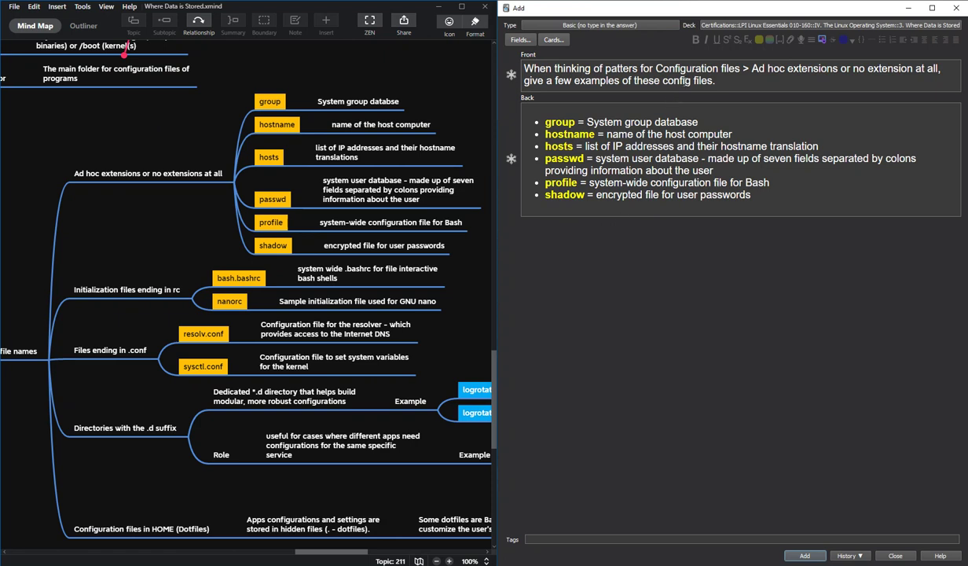
Make "Configuration files > Ad hoc extensions or no extension at all" bold and yellow in the front question
left_click_drag(655, 68, 939, 69)
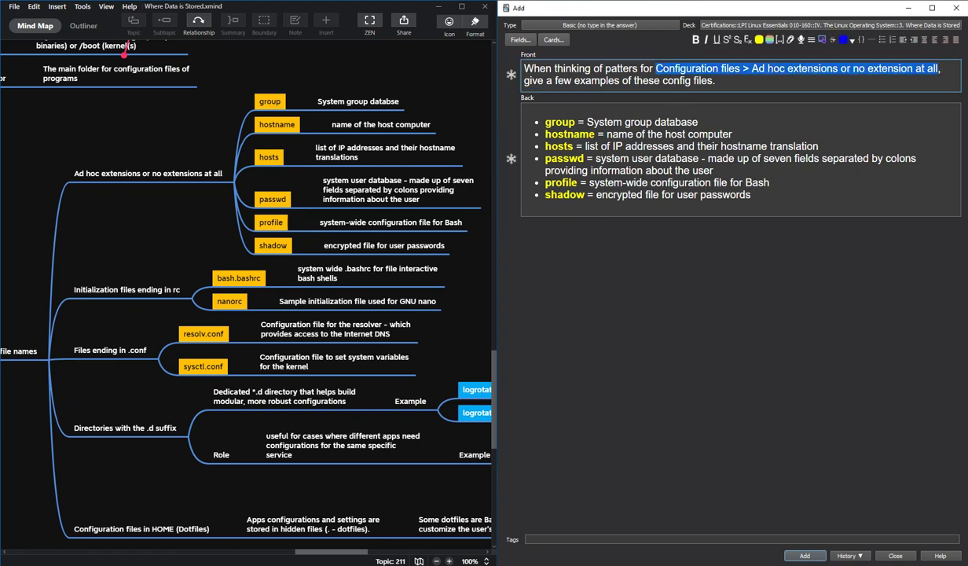
key("ctrl+b")
key("F7")
left_click(822, 366)
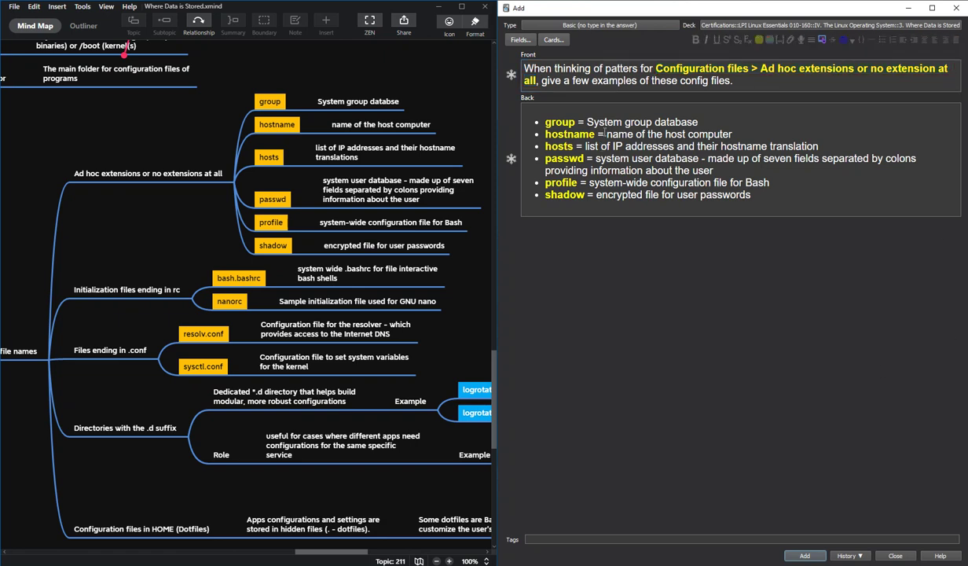
End the front question with a colon instead of a period and add the card to the deck
left_click(766, 82)
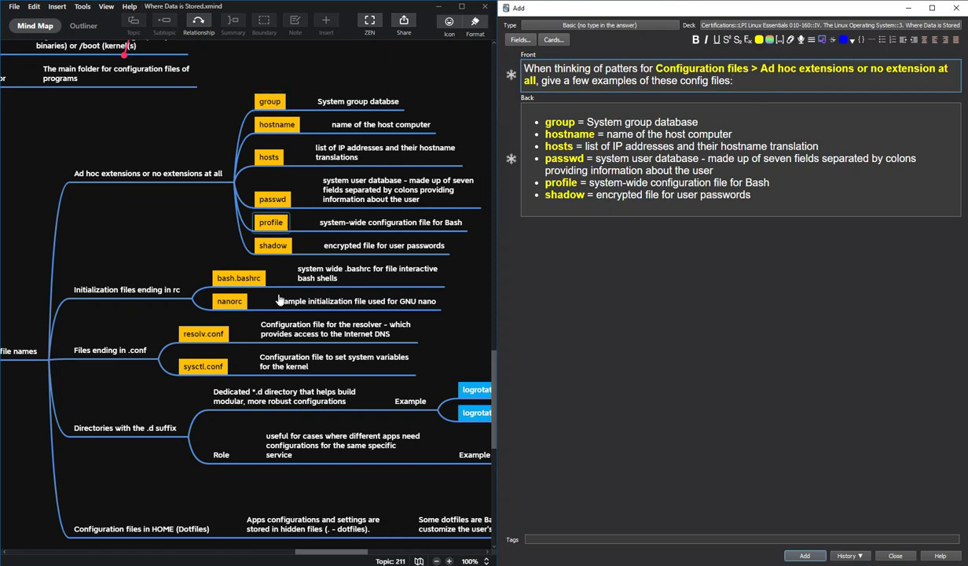
left_click(805, 555)
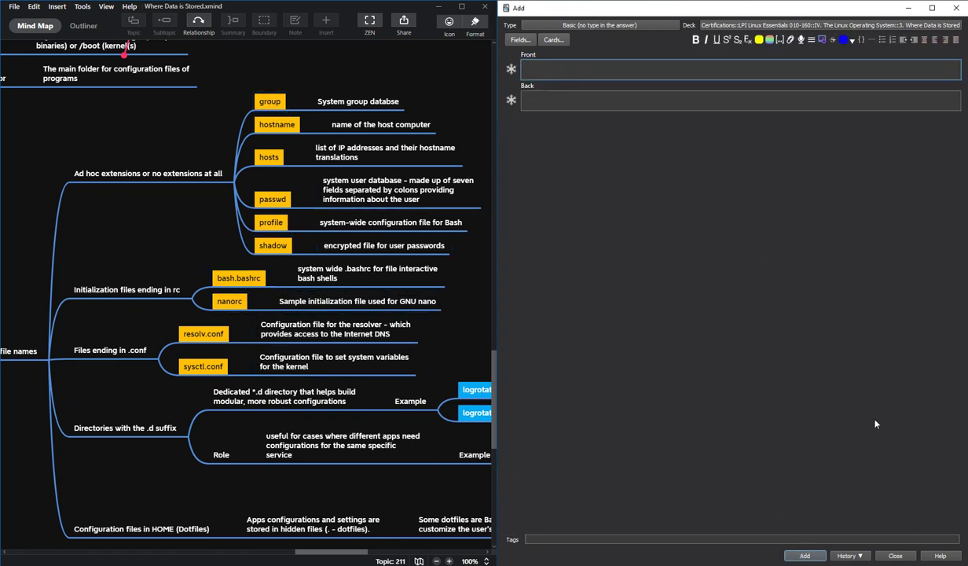
Reopen the last added card from the history, copy its front question, and paste it into the new card's front
left_click(851, 557)
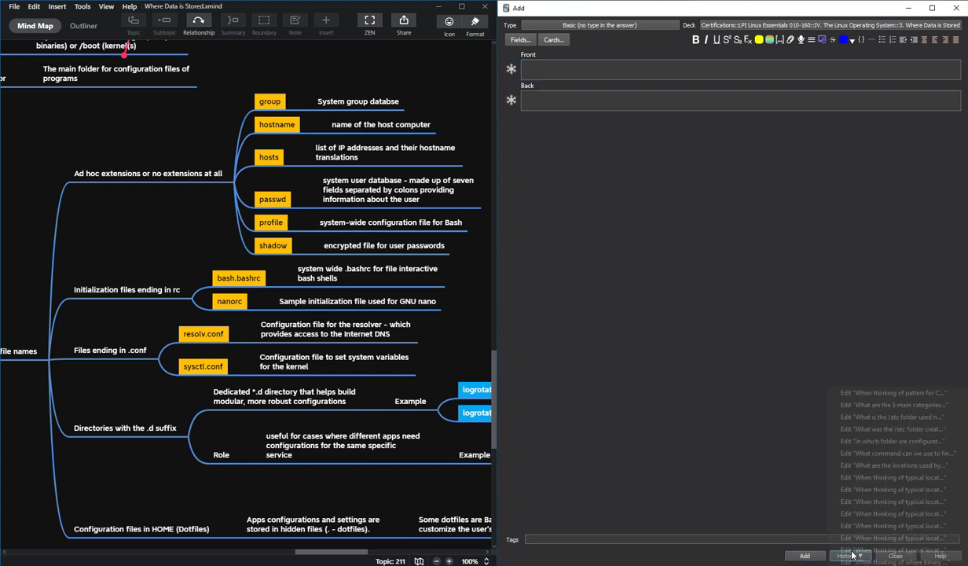
left_click(878, 401)
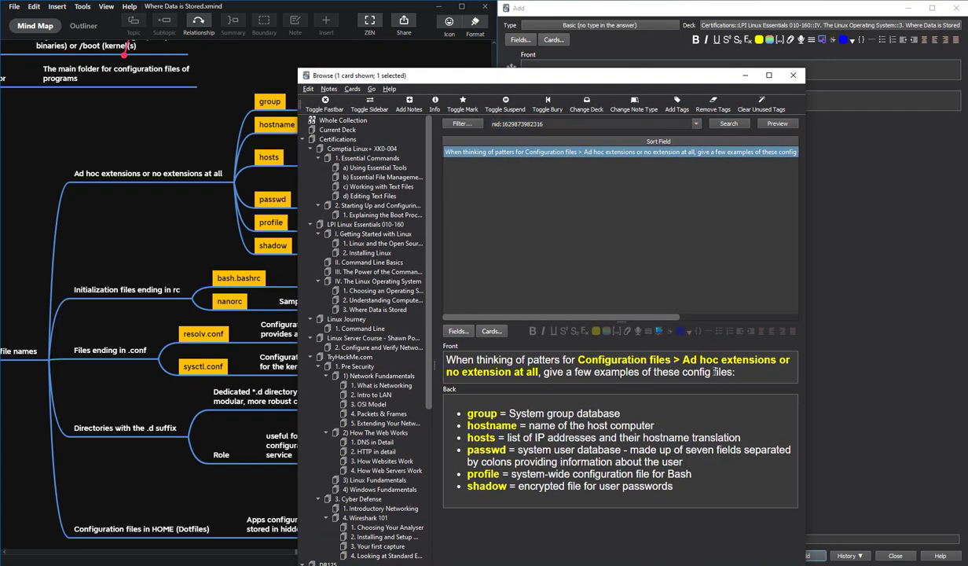
left_click_drag(743, 372, 424, 358)
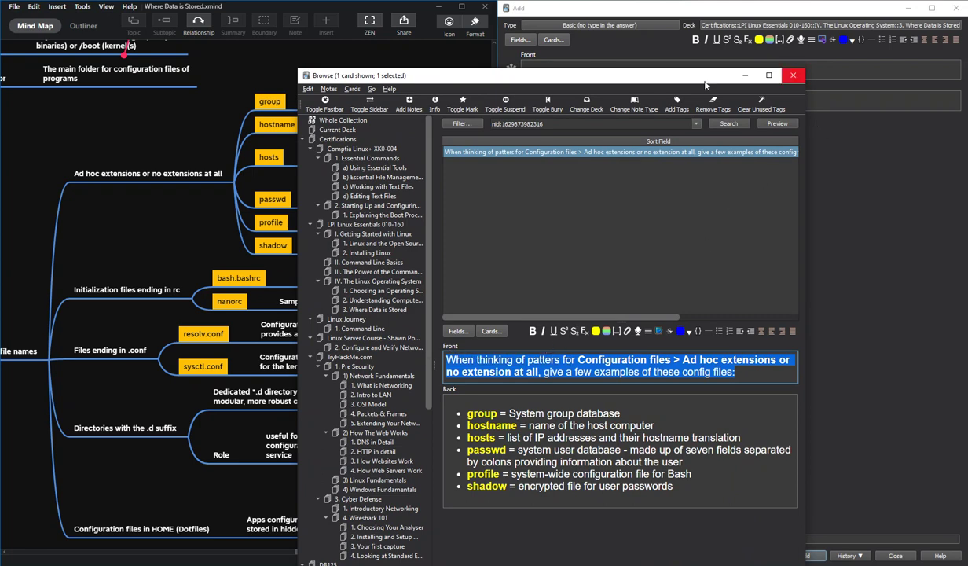
left_click(792, 74)
key("ctrl+v")
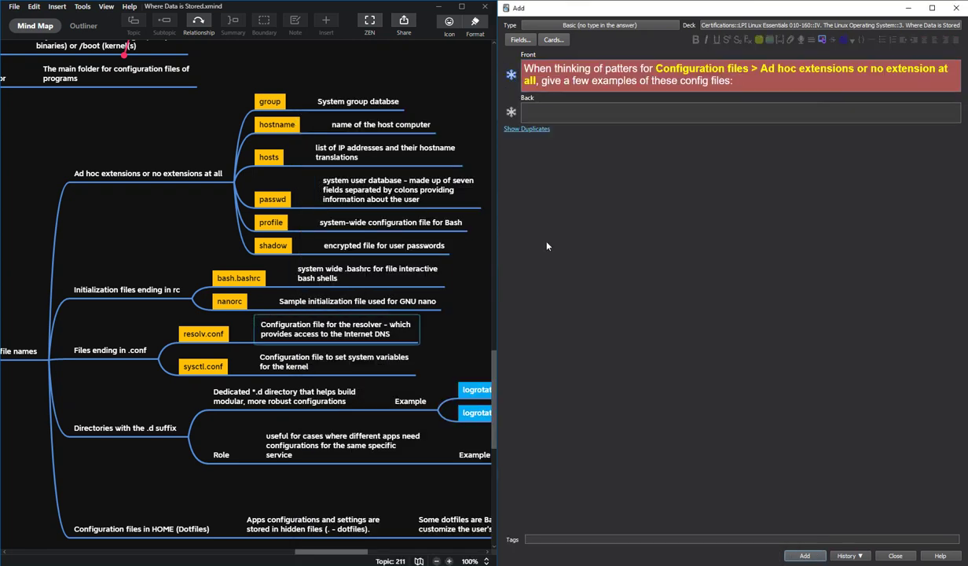
Replace "Ad hoc extensions or no extension at all" in the front question with "Initialization files ending in rc"
key("shift+Right")
key("shift+Right")
key("shift+Right")
key("shift+Right")
key("shift+Right")
key("shift+Right")
key("shift+Right")
key("shift+Right")
key("shift+Right")
key("shift+Right")
key("shift+Right")
key("shift+Right")
key("shift+Right")
key("shift+Right")
key("shift+Right")
key("shift+Right")
key("shift+Right")
key("shift+Right")
key("shift+Right")
key("shift+Right")
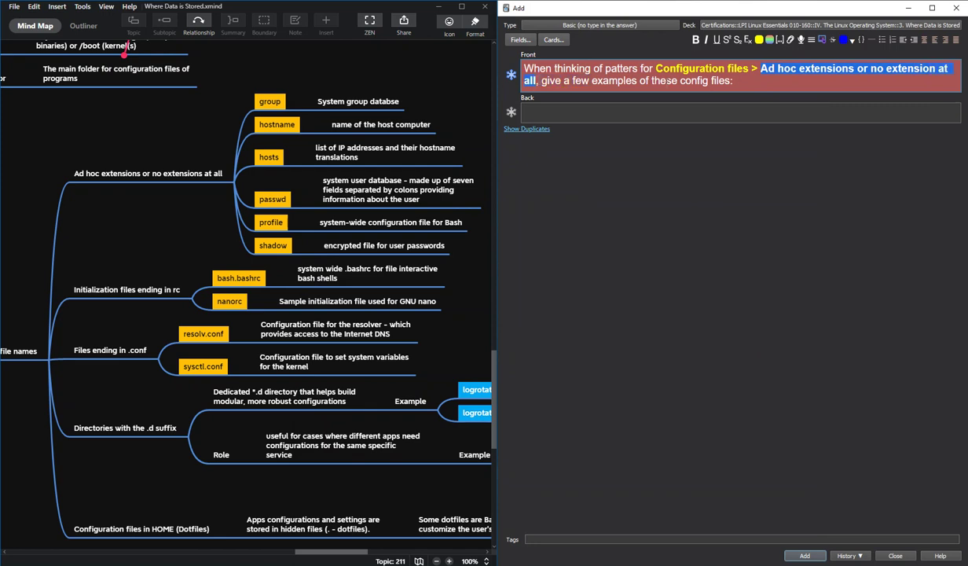
type("Initializat")
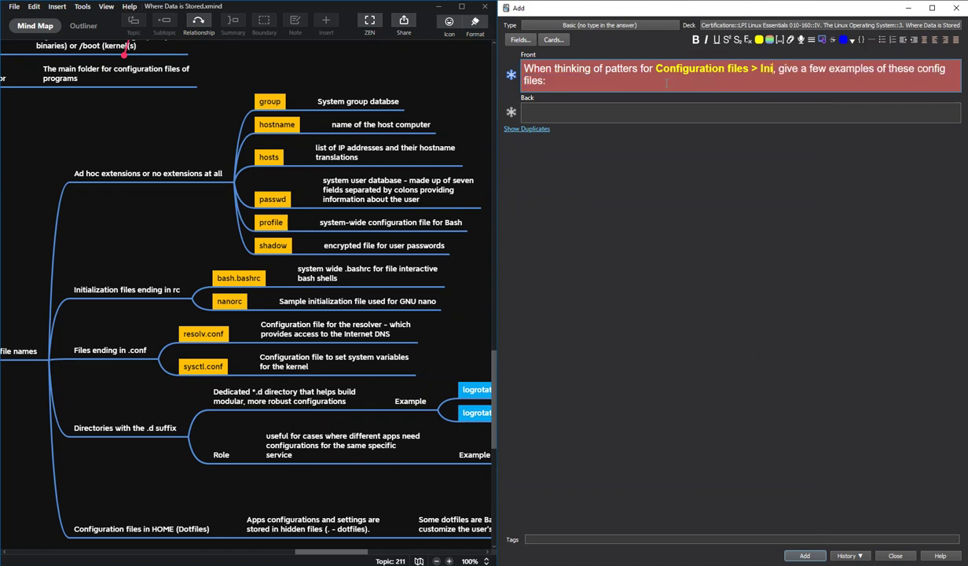
type("ion files ending in r")
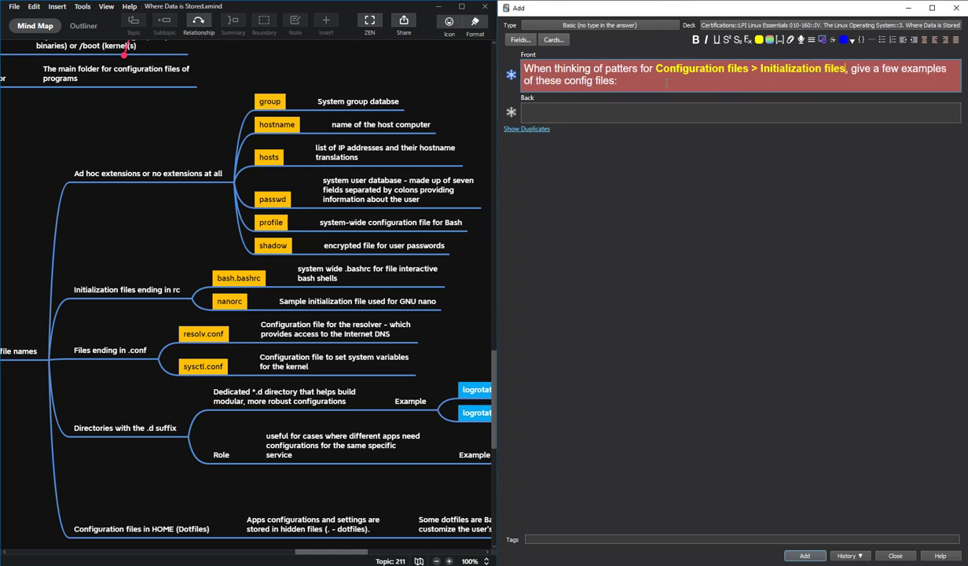
type("c")
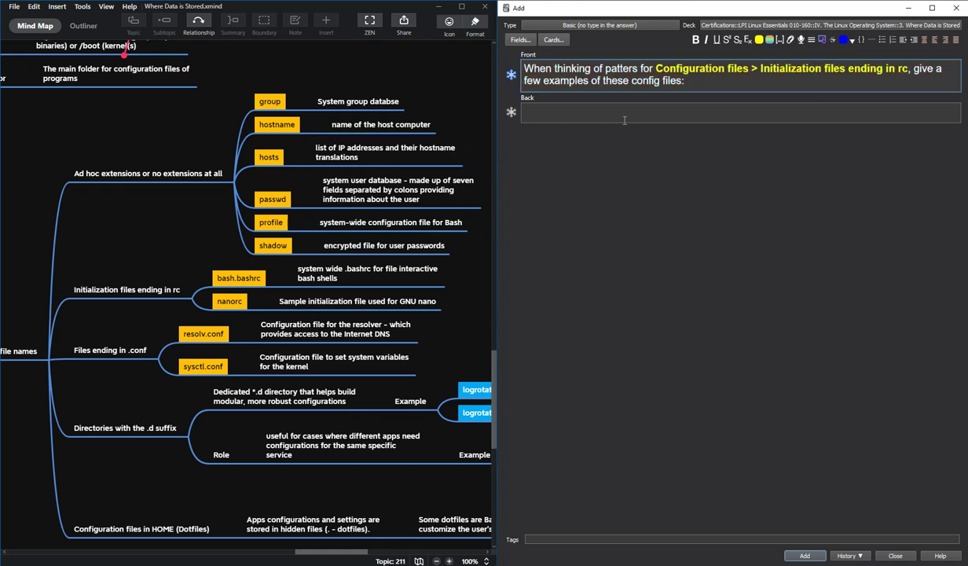
Start a bulleted list on the back with "bash.bashrc =" followed by its description copied from the mind map
key("Tab")
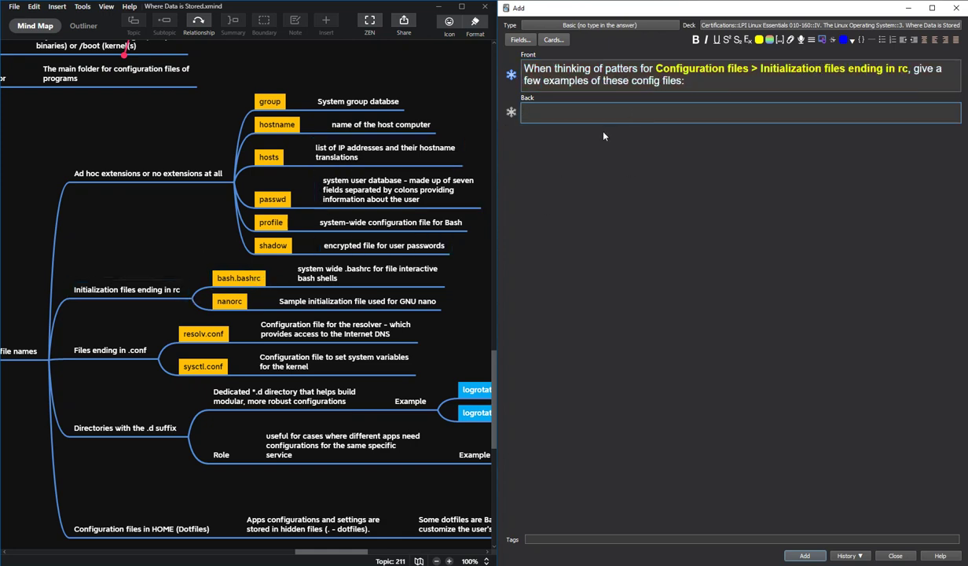
type("ba")
key("BackSpace")
key("BackSpace")
key("ctrl+[")
type("bash.bashrc =")
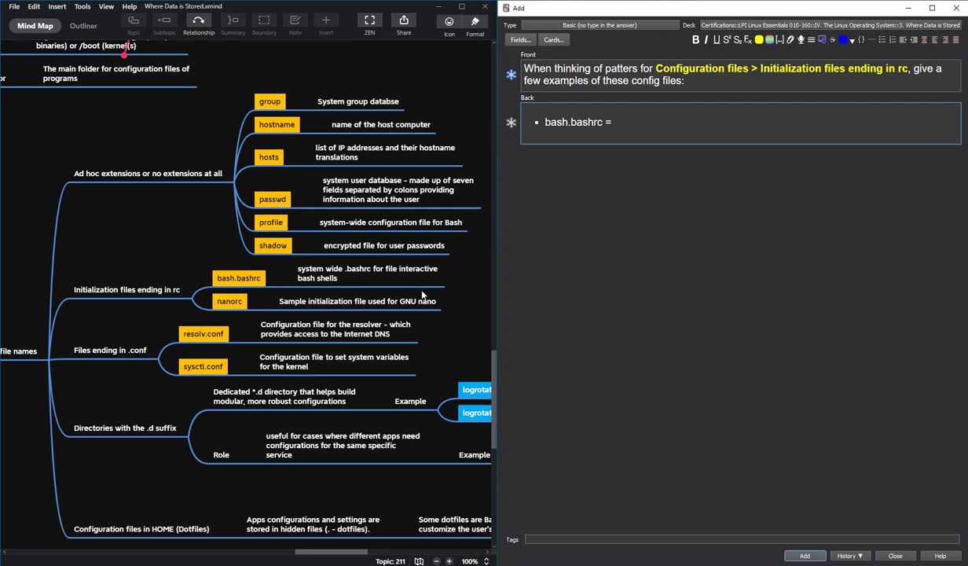
double_click(405, 272)
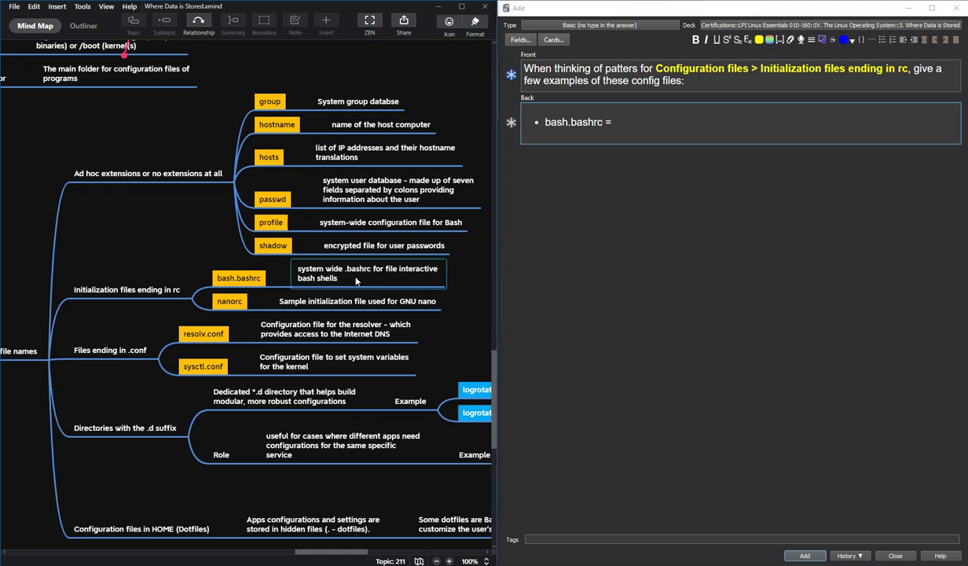
key("ctrl+c")
left_click(605, 136)
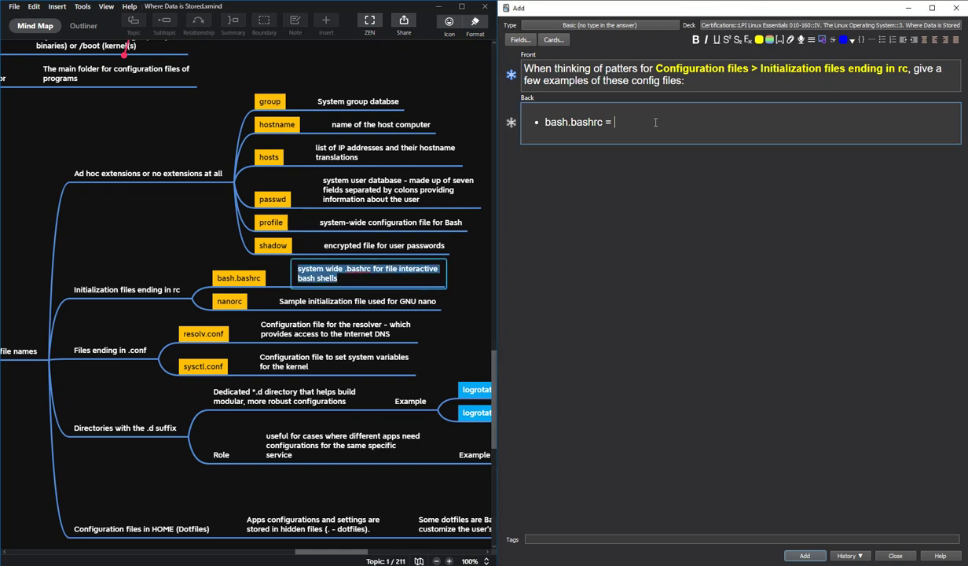
key("ctrl+v")
Add a second bullet "nanorc =" followed by its description copied from the mind map
key("Return")
type("nanorc =")
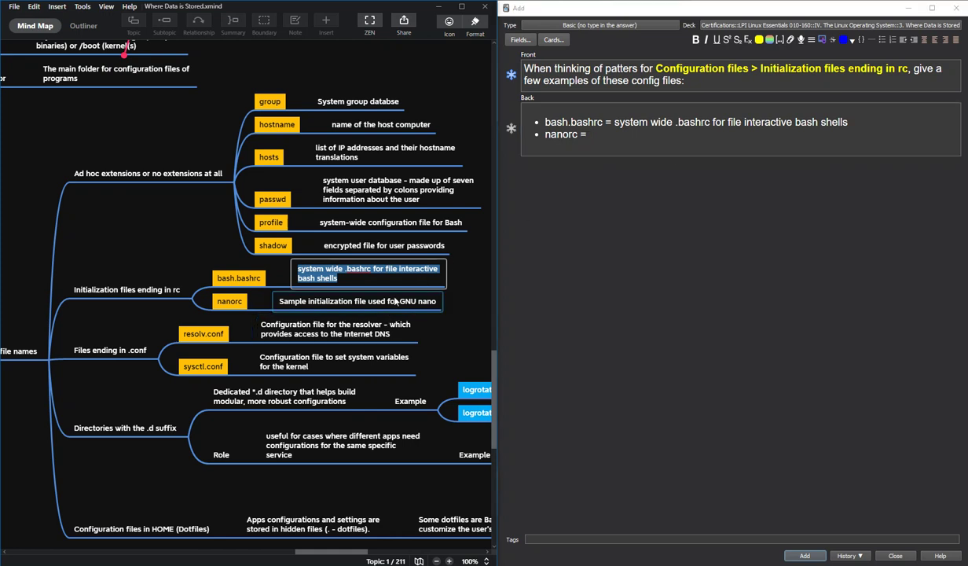
double_click(424, 301)
key("ctrl+c")
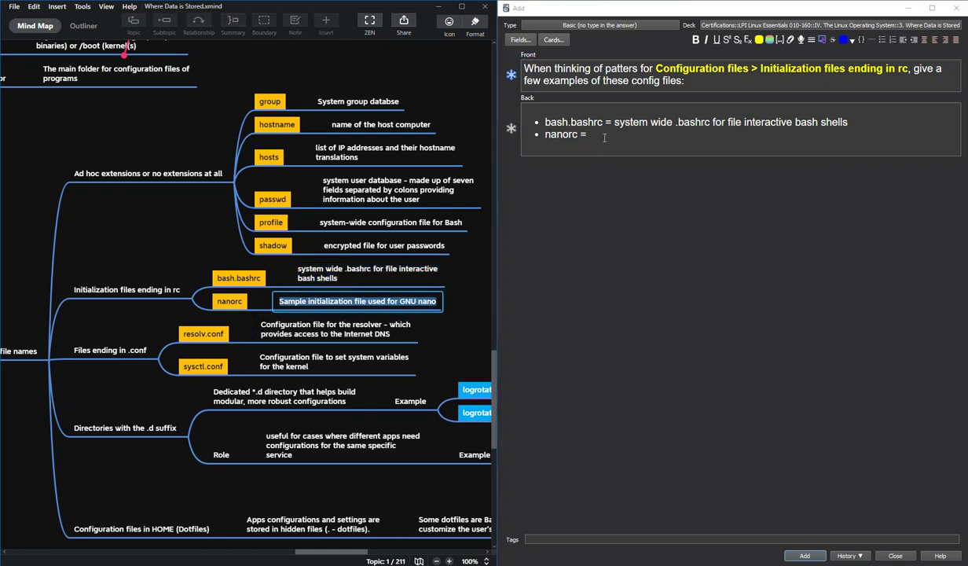
left_click(585, 134)
key("ctrl+v")
Make "bash.bashrc" and "nanorc" in the back list bold and yellow, and add the card to the deck
double_click(581, 119)
key("ctrl+b")
key("F7")
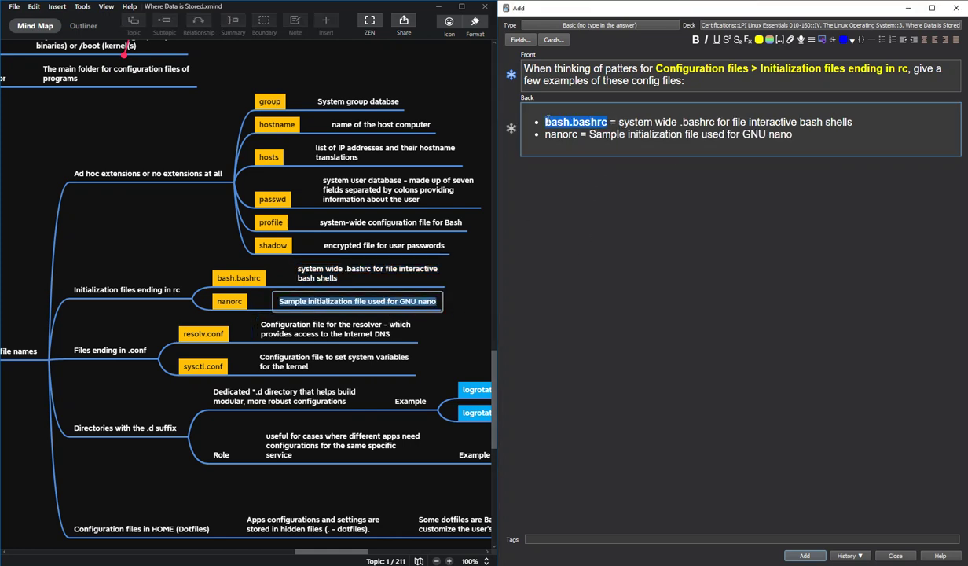
double_click(560, 135)
key("ctrl+b")
key("F7")
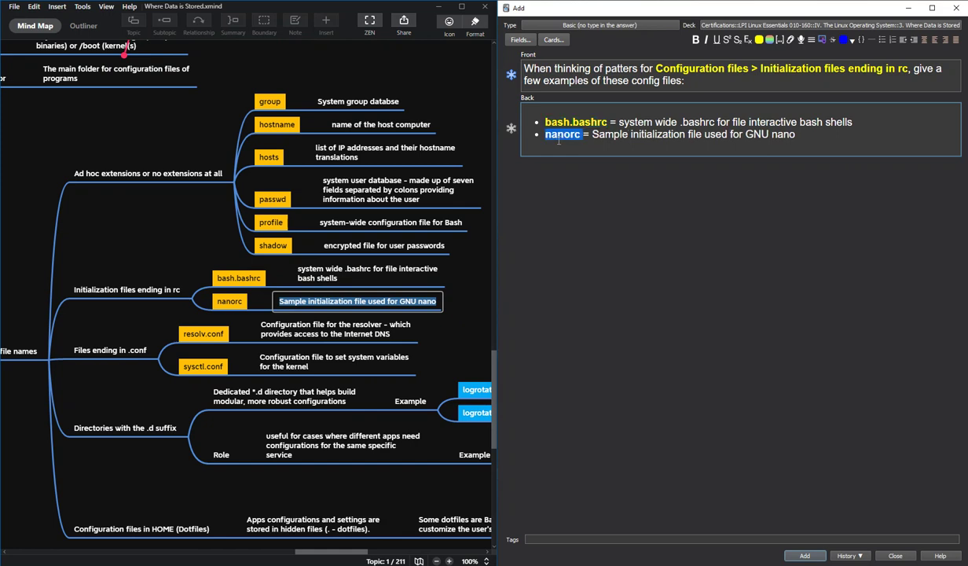
key("Tab")
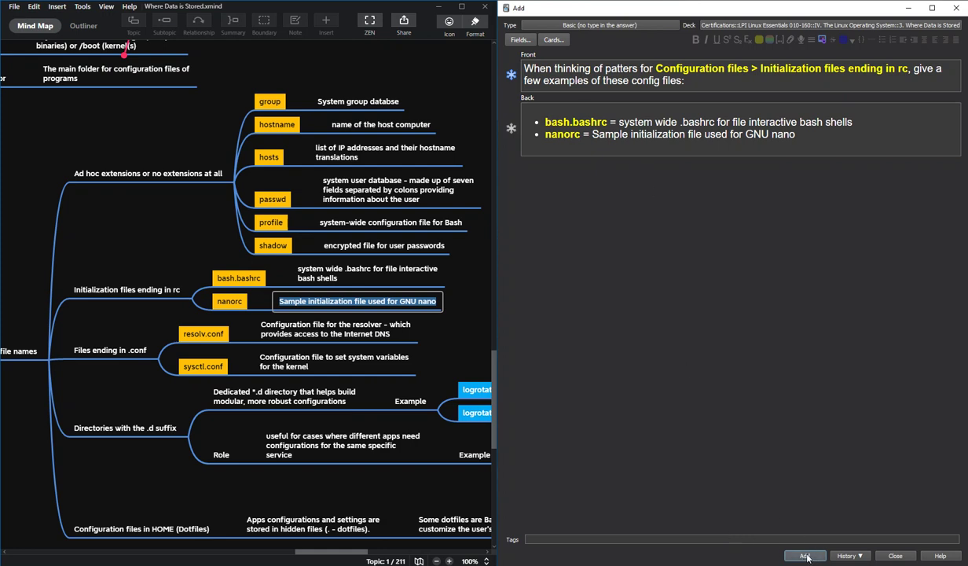
key("ctrl+Return")
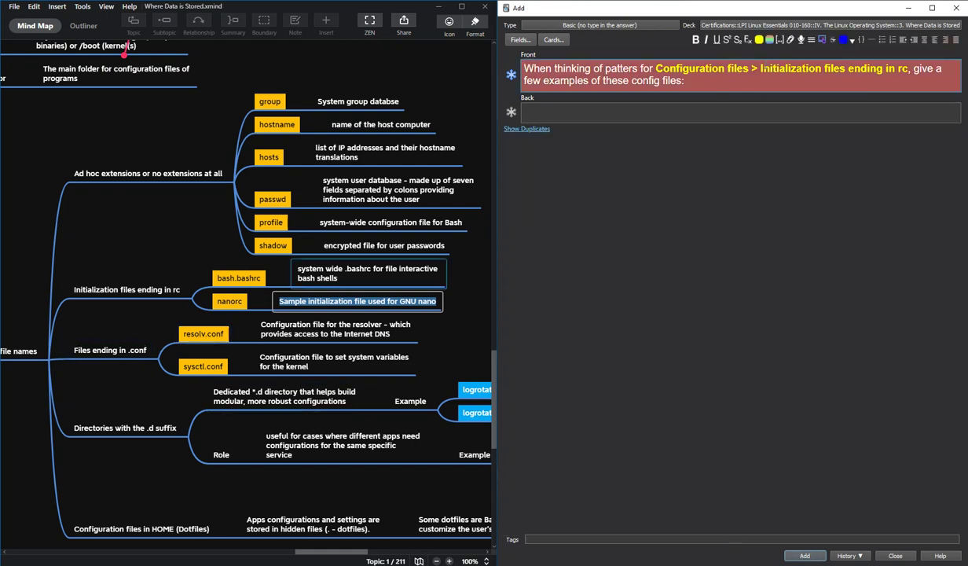
Replace "Initialization files ending in rc" in the front question with "Files ending in .conf"
left_click_drag(760, 68, 898, 69)
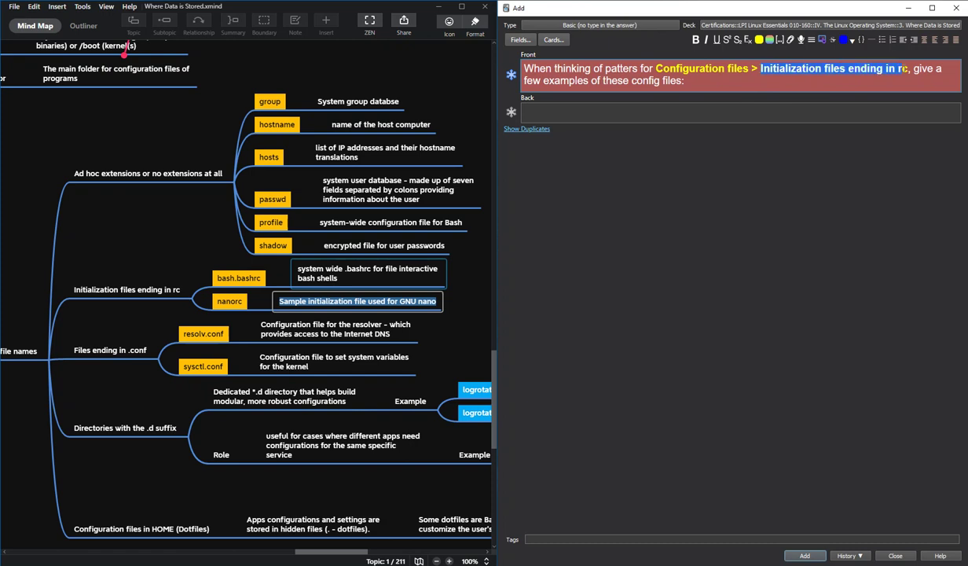
type("Files ending ")
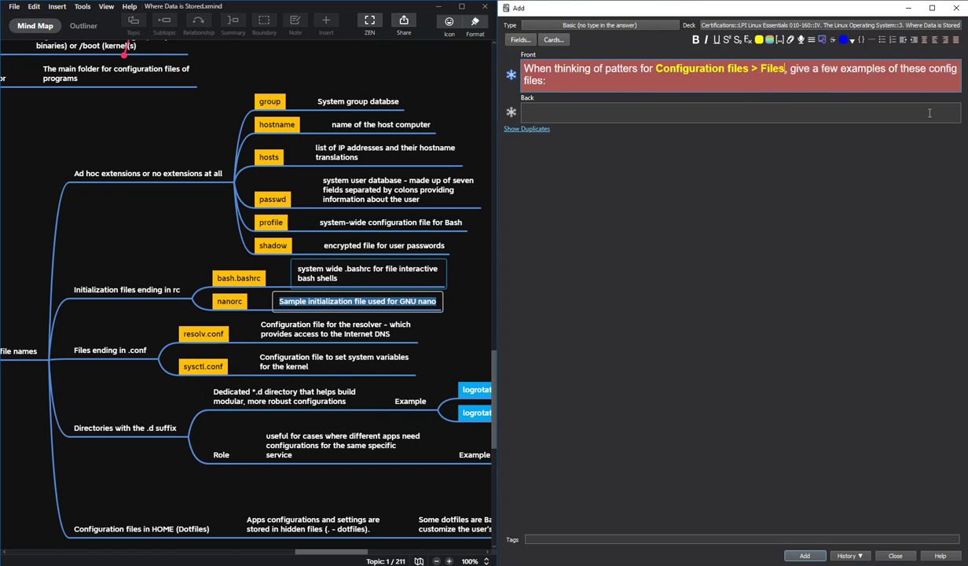
type("in .conf")
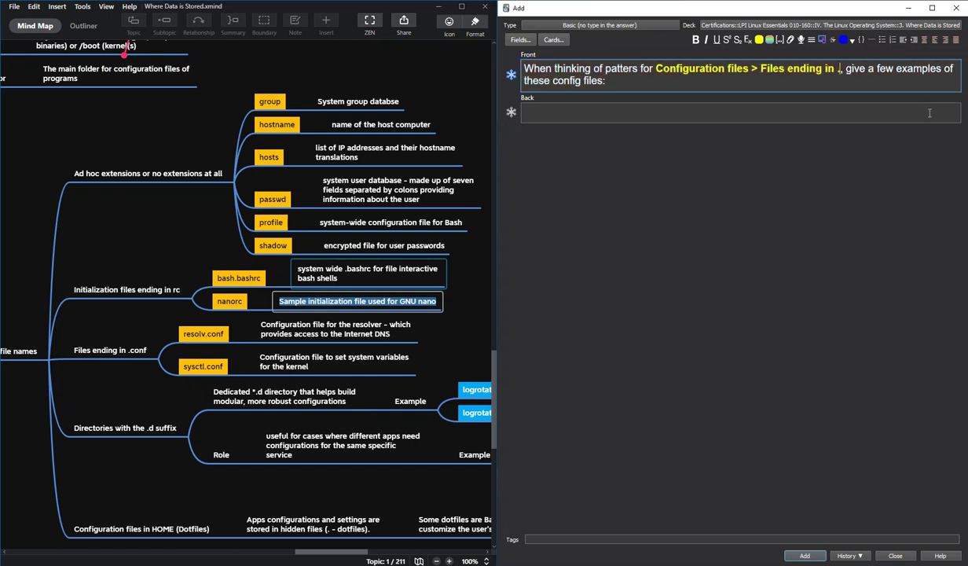
Start a bulleted list on the back with "resolv.conf =" followed by its description copied from the mind map
left_click(579, 110)
key("ctrl+comma")
type("reso")
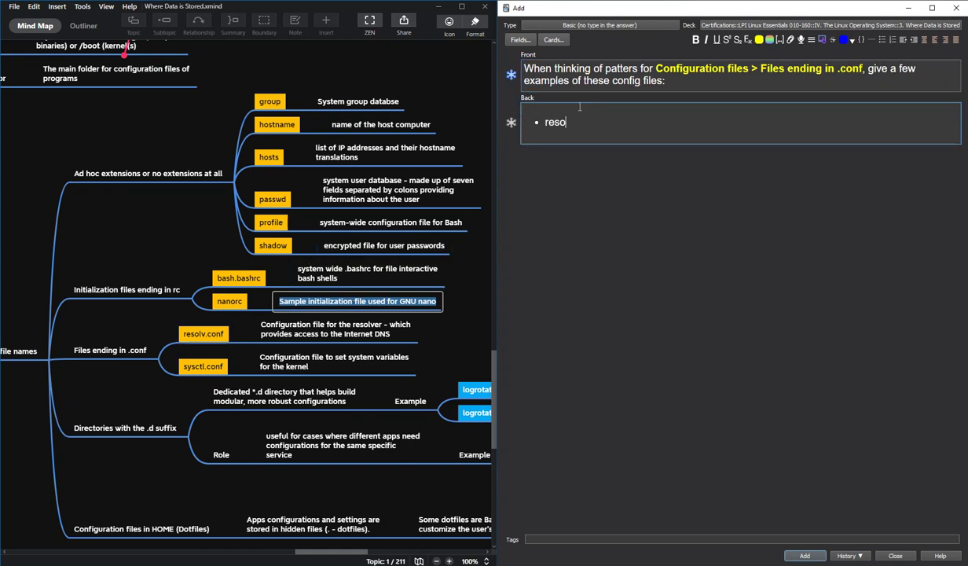
type("lv.conf =")
left_click(333, 330)
left_click(333, 330)
key("ctrl+a")
key("ctrl+c")
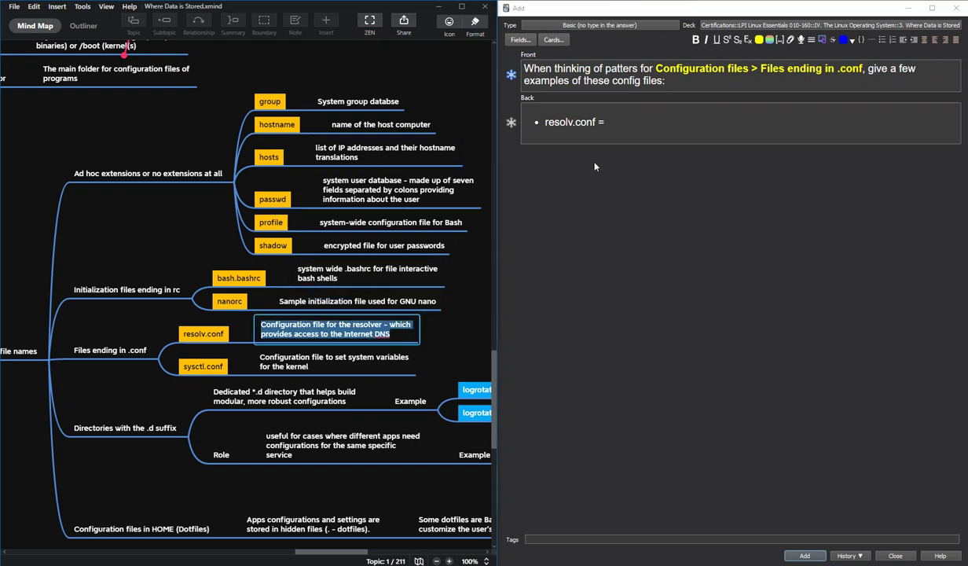
left_click(593, 116)
key("ctrl+v")
Add a second bullet with "sysctl.conf =" and its description, copying the name and the description from the mind map
key("Return")
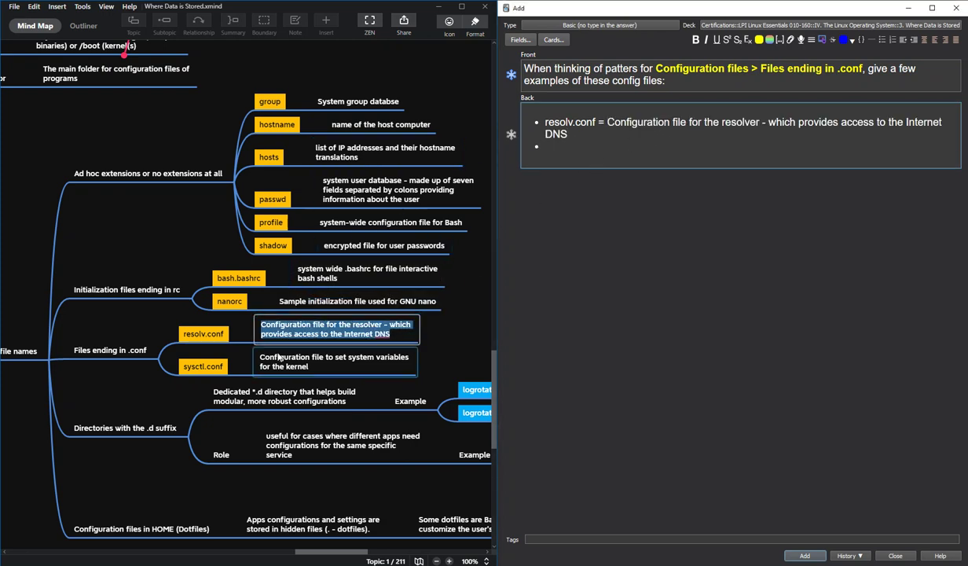
double_click(202, 364)
key("ctrl+a")
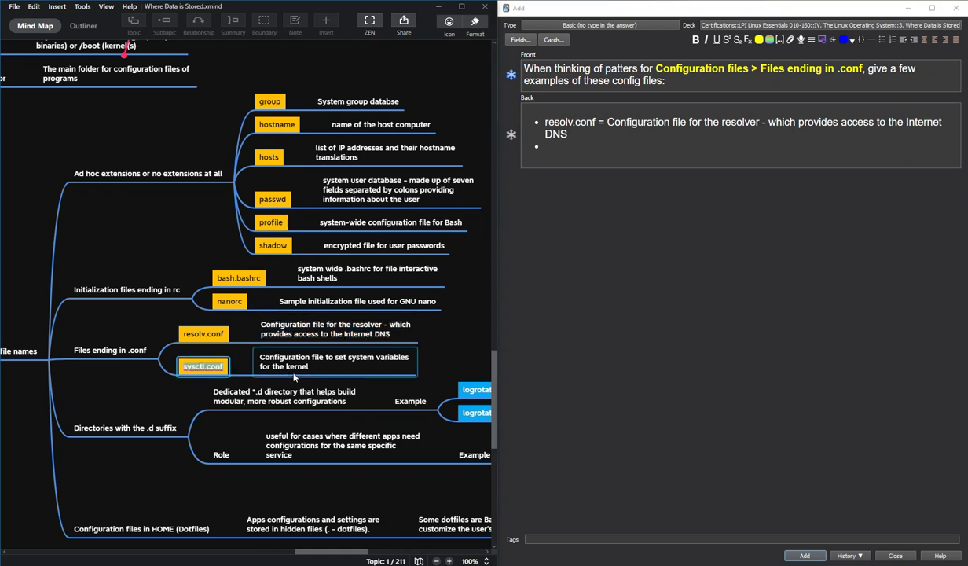
key("ctrl+c")
left_click(670, 152)
key("ctrl+v")
type("=")
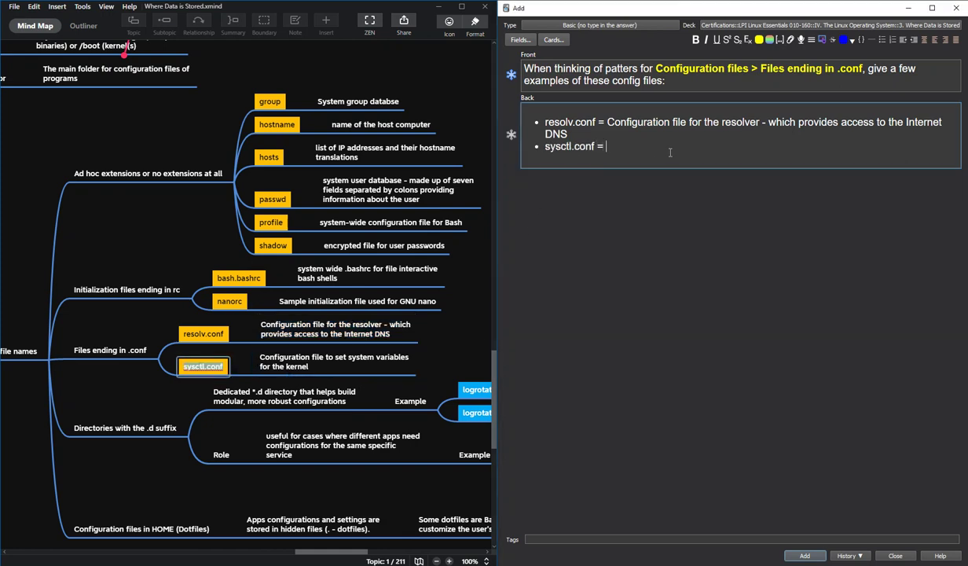
double_click(365, 360)
key("ctrl+a")
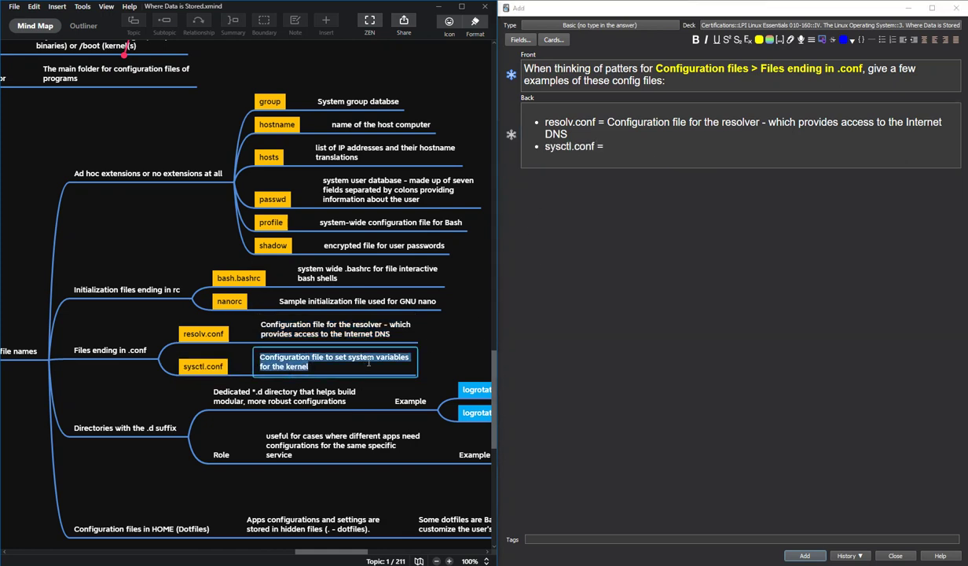
key("ctrl+c")
left_click(599, 114)
key("ctrl+v")
Make "resolv.conf" and "sysctl.conf" in the back list bold and yellow, and add the card to the deck
left_click_drag(599, 114, 544, 122)
key("ctrl+b")
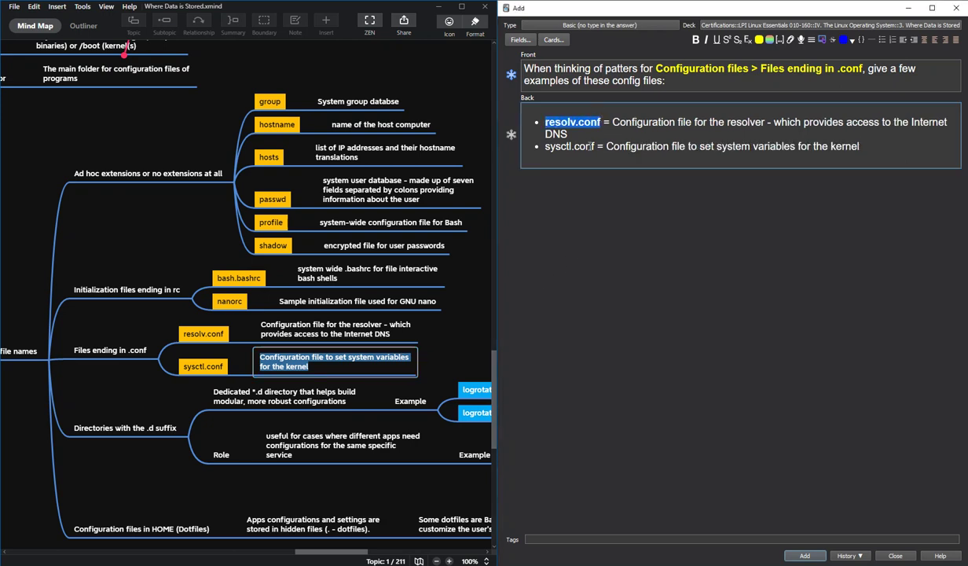
left_click_drag(599, 146, 545, 146)
key("ctrl+b")
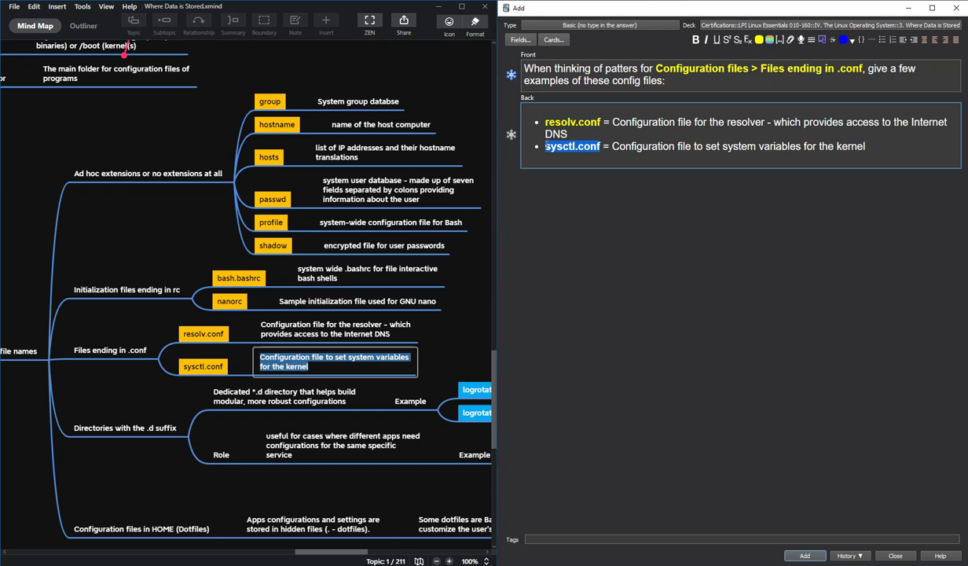
left_click(666, 281)
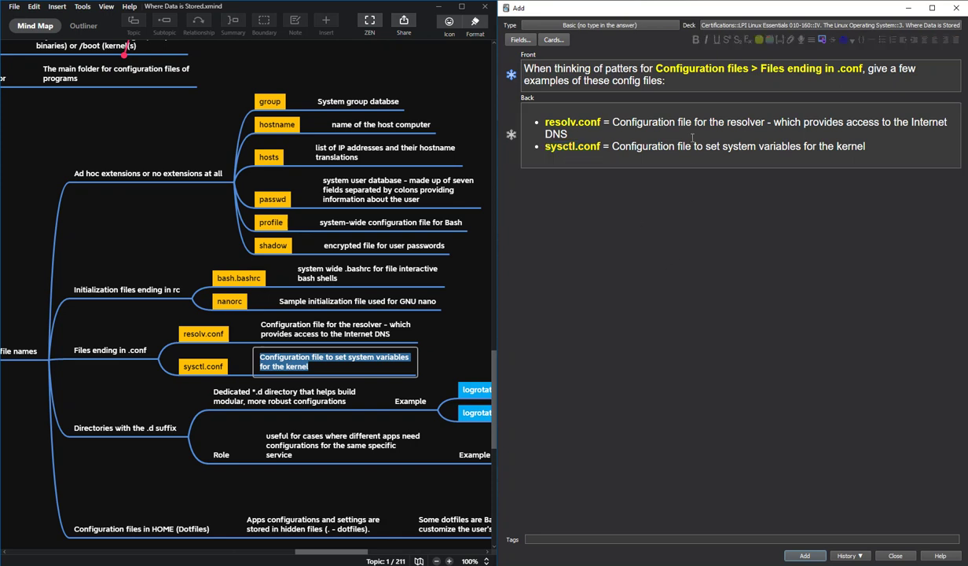
left_click(805, 555)
Replace "Files ending in .conf" in the front question with "Directories with the .d suffix" copied from the mind map
scroll(176, 361, "down", 3)
left_click(140, 367)
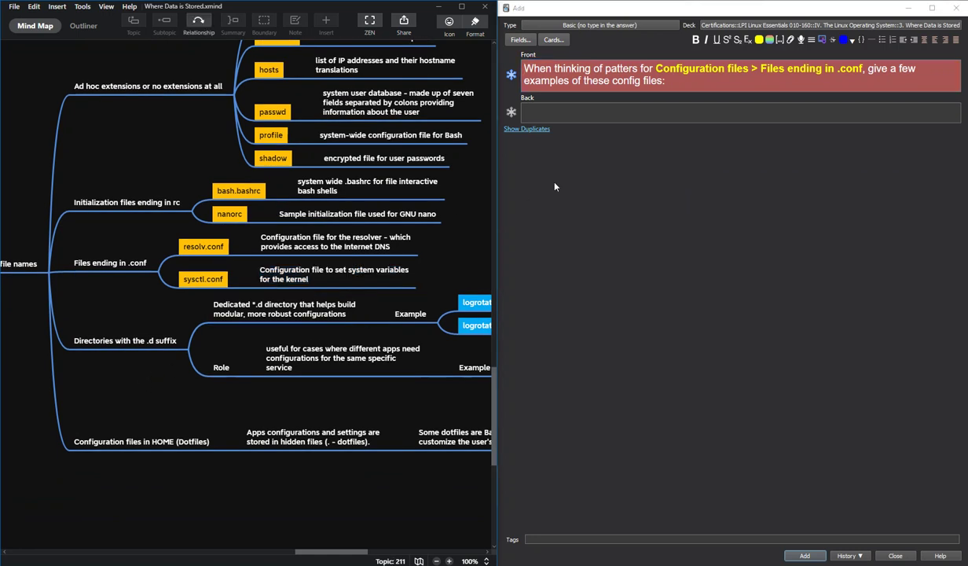
double_click(112, 336)
key("ctrl+a")
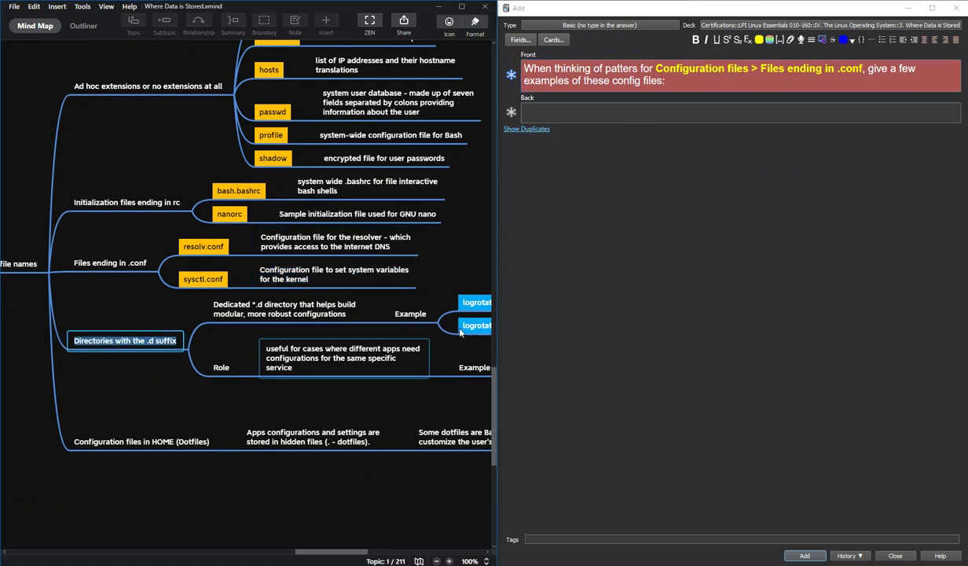
left_click_drag(761, 68, 838, 69)
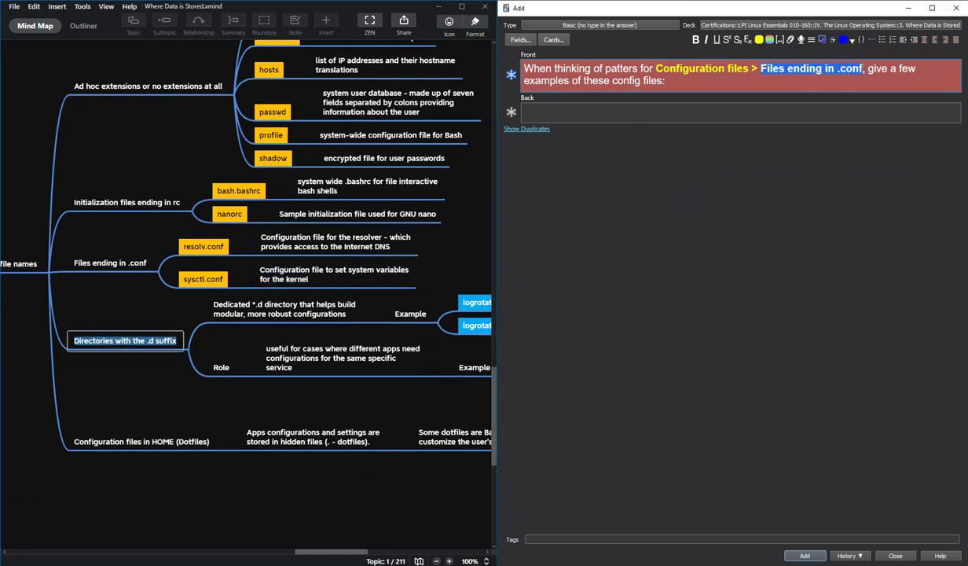
key("ctrl+v")
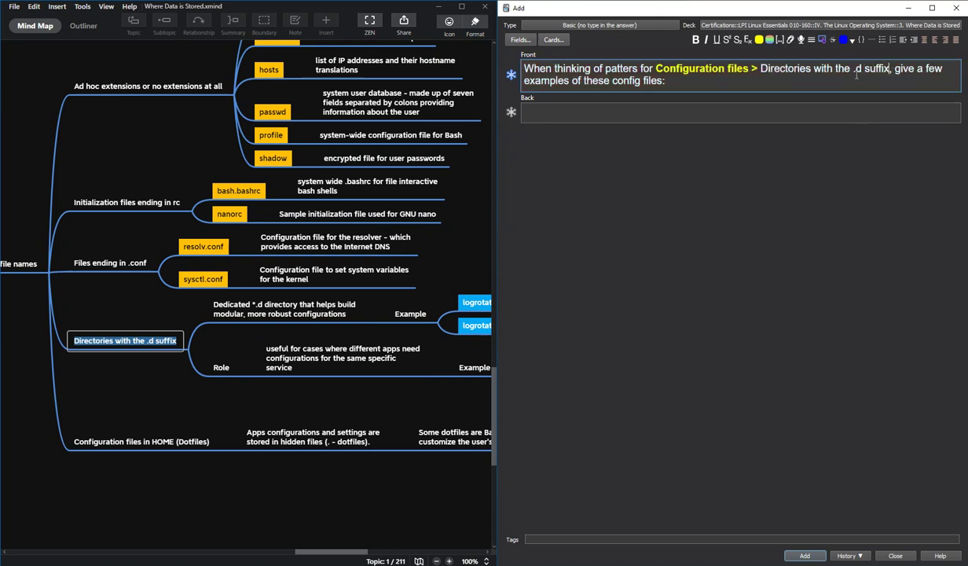
Make "Directories with the .d suffix" in the front question bold and yellow
left_click(761, 69, "shift")
key("ctrl+b")
key("F7")
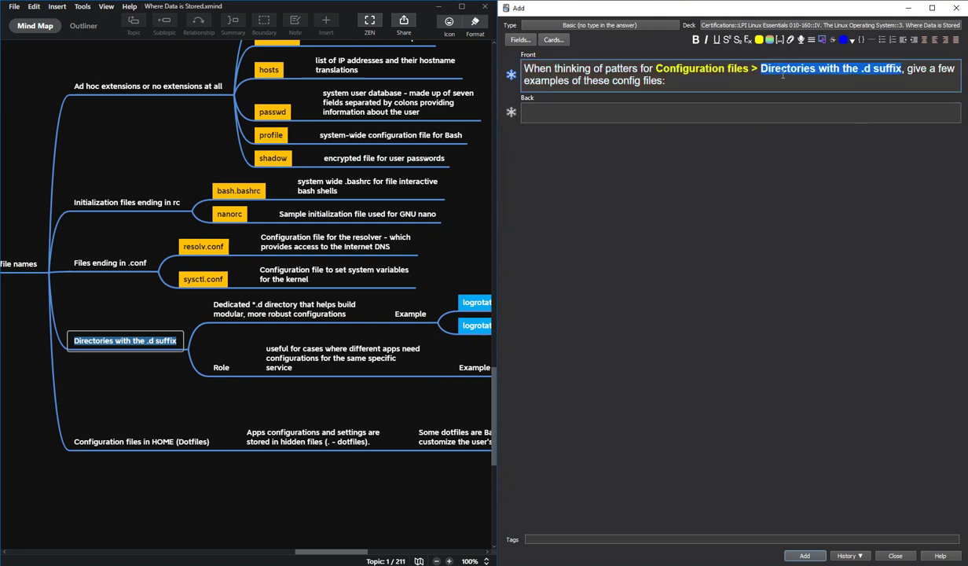
left_click(801, 165)
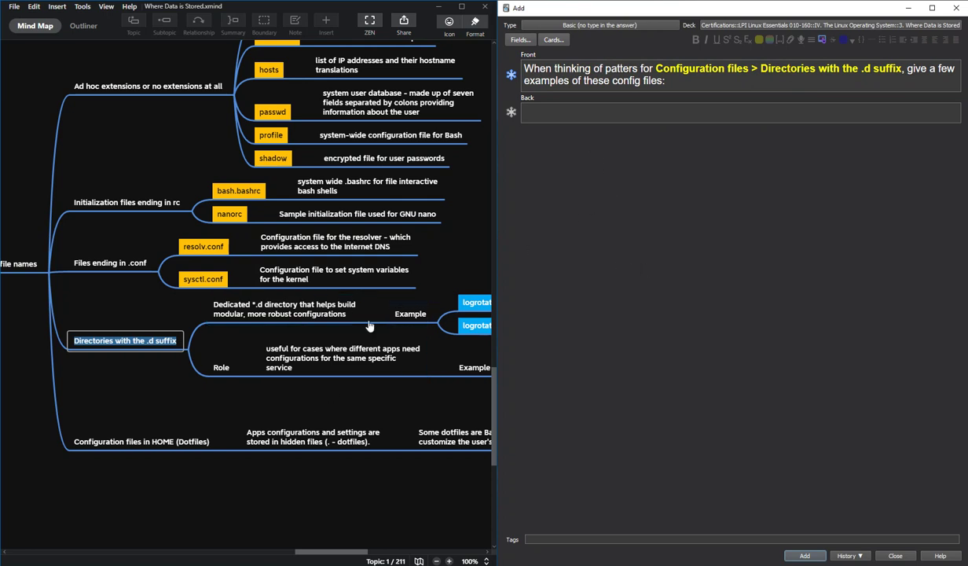
Replace the ending of the front question after "Directories with the .d suffix," with "what is the role of these directories?"
left_click_drag(330, 551, 352, 555)
left_click(290, 521)
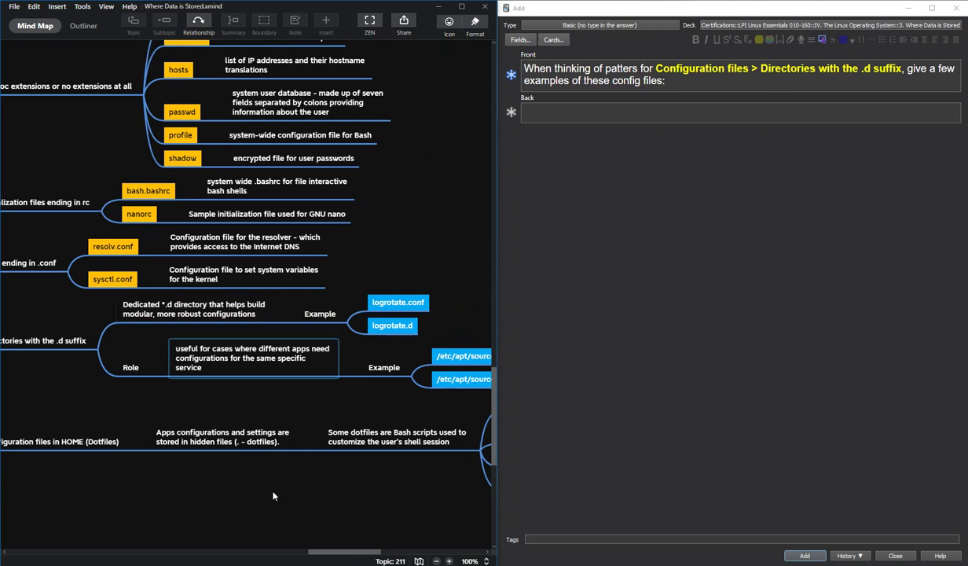
left_click_drag(343, 554, 355, 556)
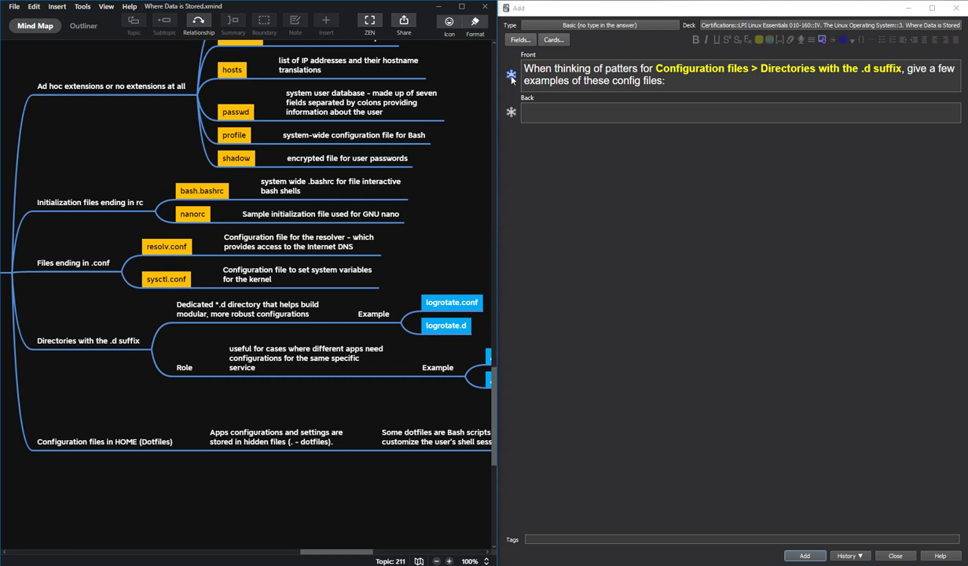
left_click(909, 67)
left_click_drag(907, 69, 877, 79)
type("w")
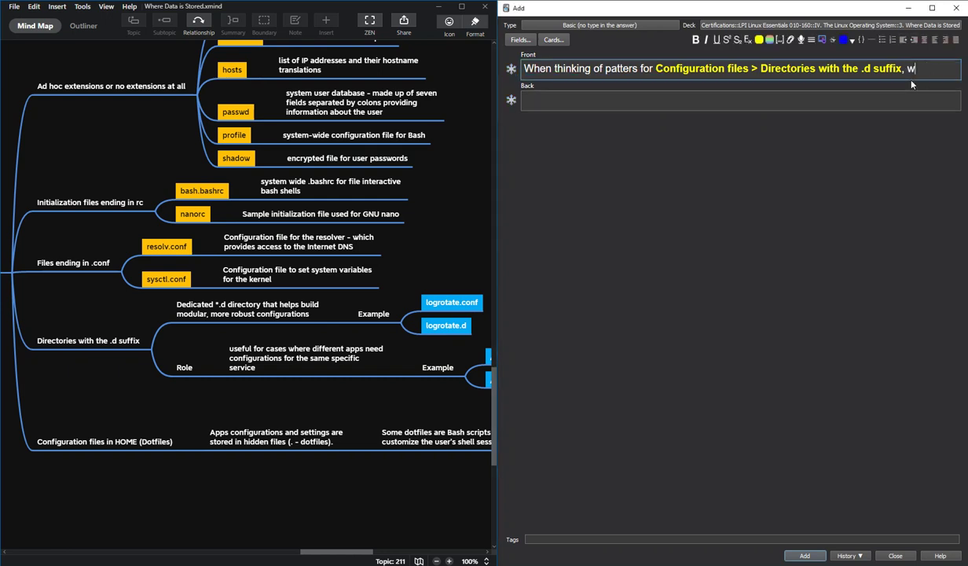
type("hat is the role of ")
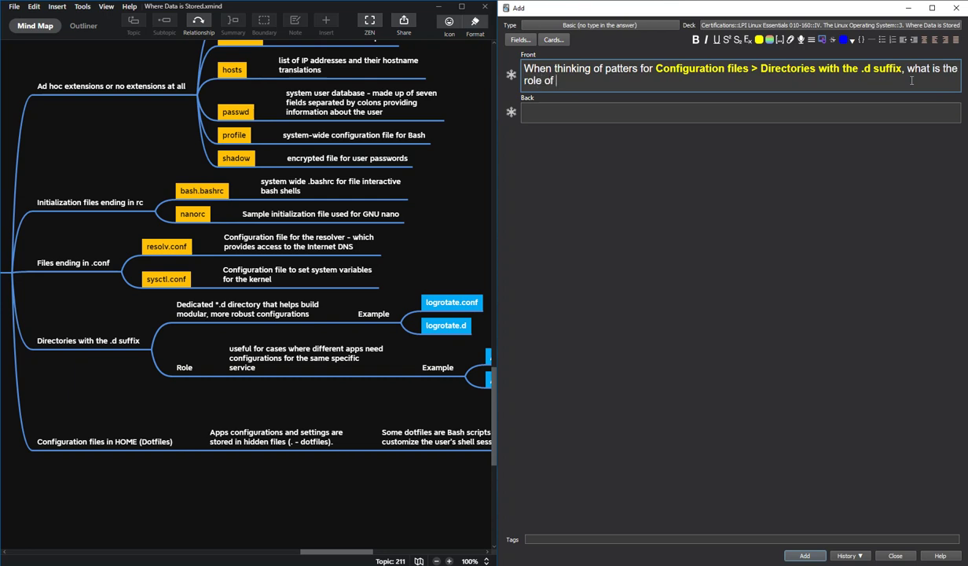
type("these directories?")
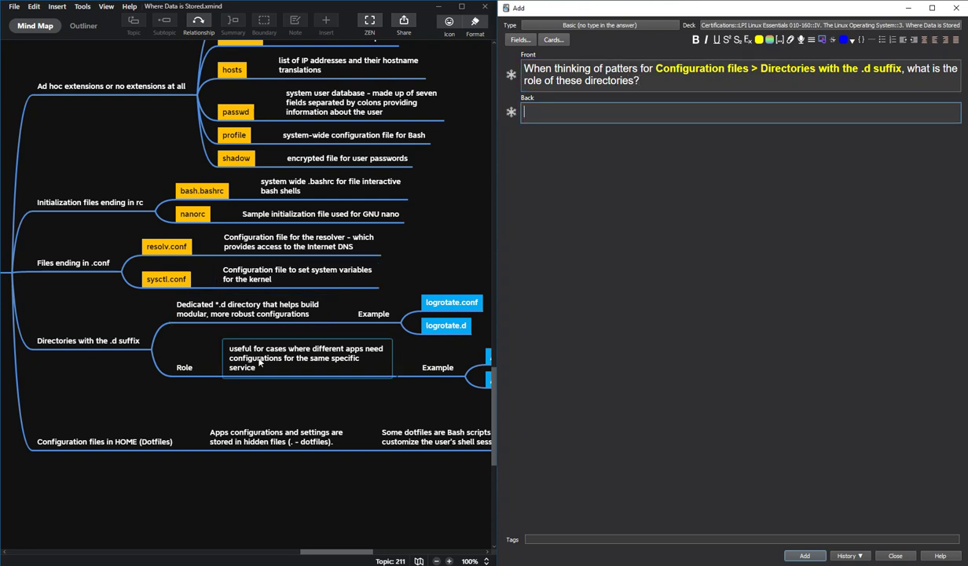
Fill the back with the Role description copied from the mind map, preceded by "These directories are" and ended with a period
left_click(370, 361)
key("F2")
key("ctrl+c")
left_click(582, 112)
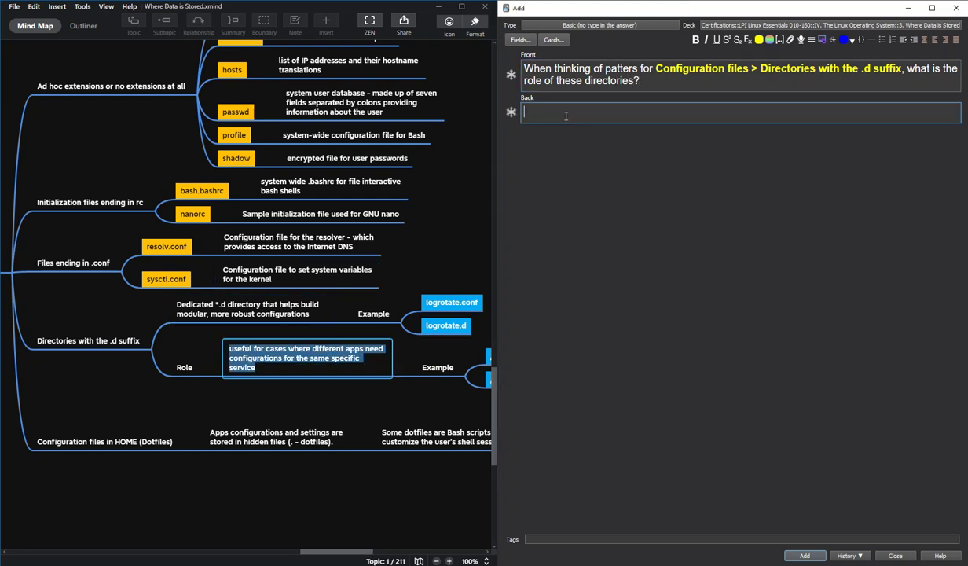
key("ctrl+v")
type("These direc")
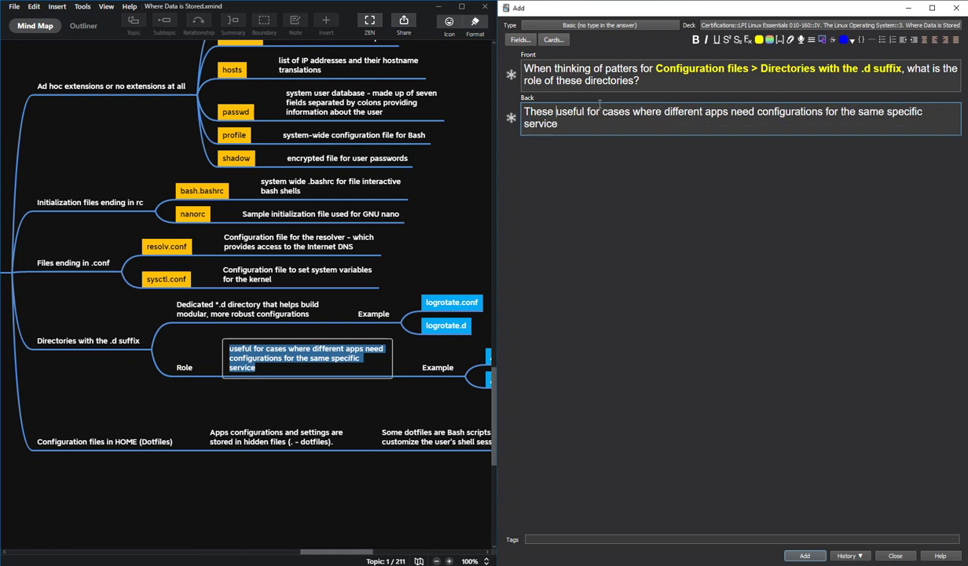
type("tories are")
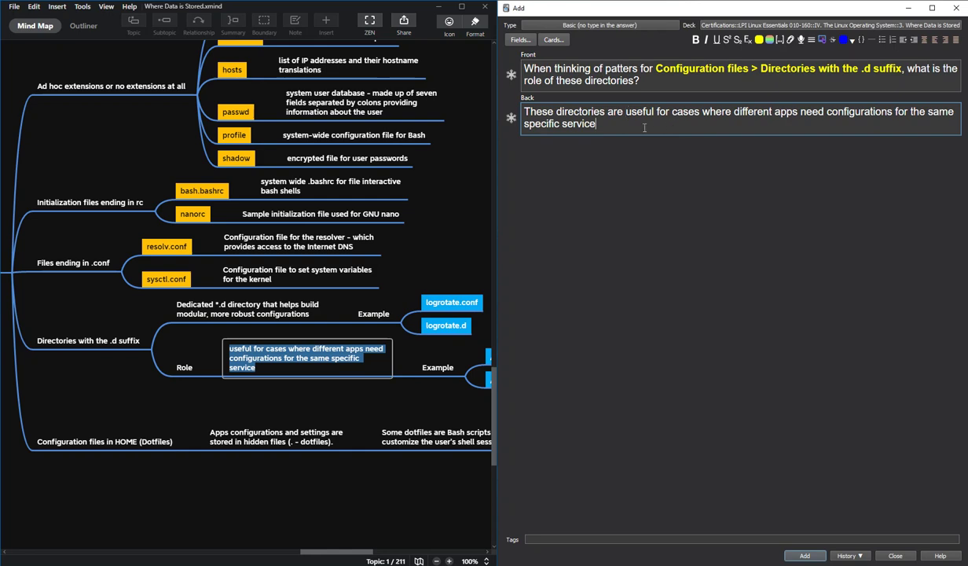
type(".")
Add an "Example:" line below the answer, separated by a blank line, and start a bulleted list under it
left_click(373, 556)
left_click_drag(373, 557, 403, 556)
left_click(638, 132)
key("Return")
key("Return")
type("Example:")
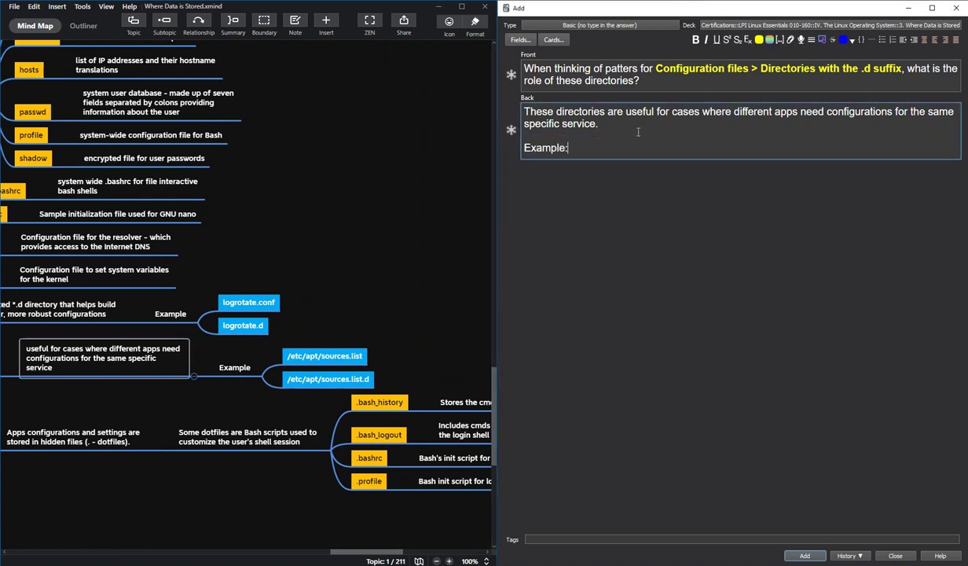
key("Return")
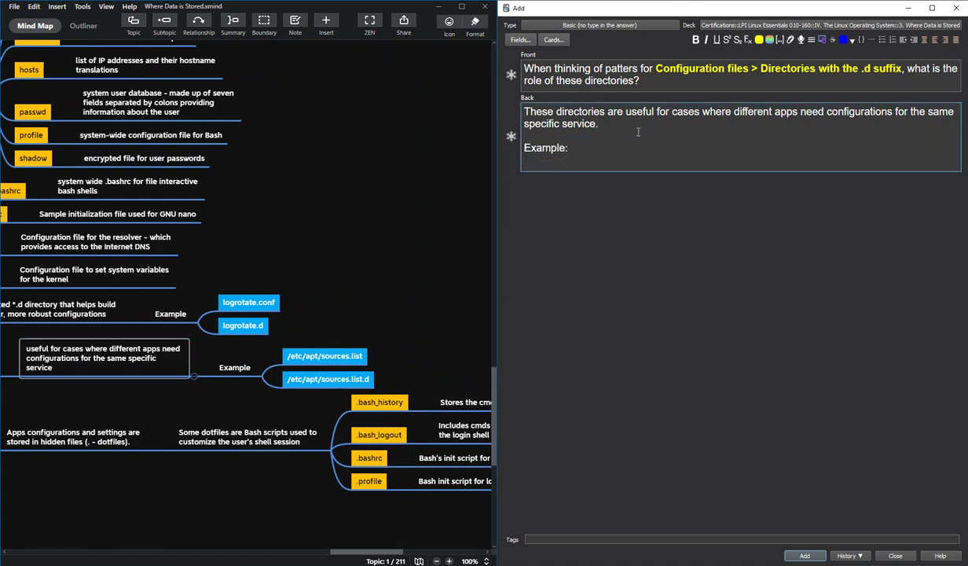
key("ctrl+comma")
Fill the list with two bullets copied from the mind map, "/etc/apt/sources.list" and "/etc/apt/sources.list.d"
left_click(322, 356)
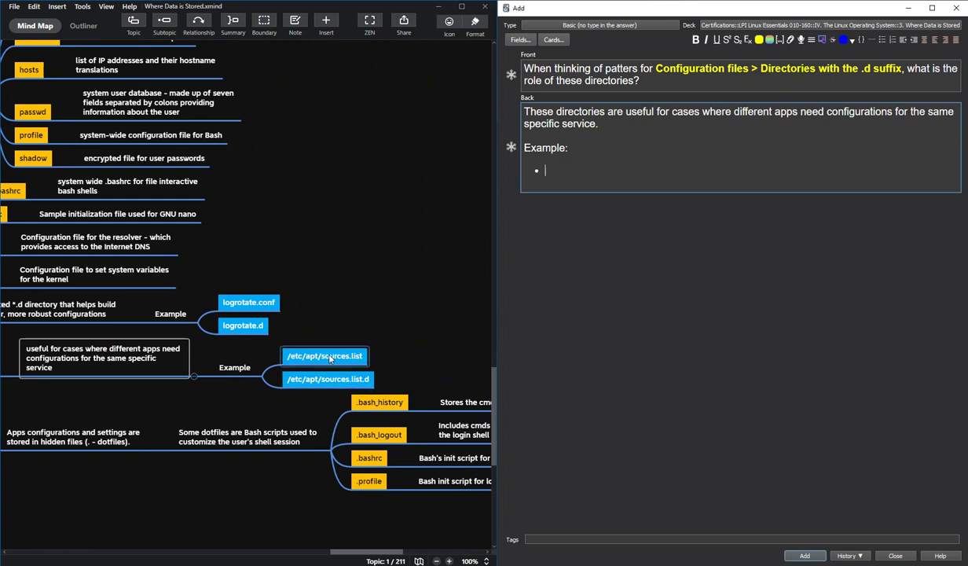
left_click(555, 189)
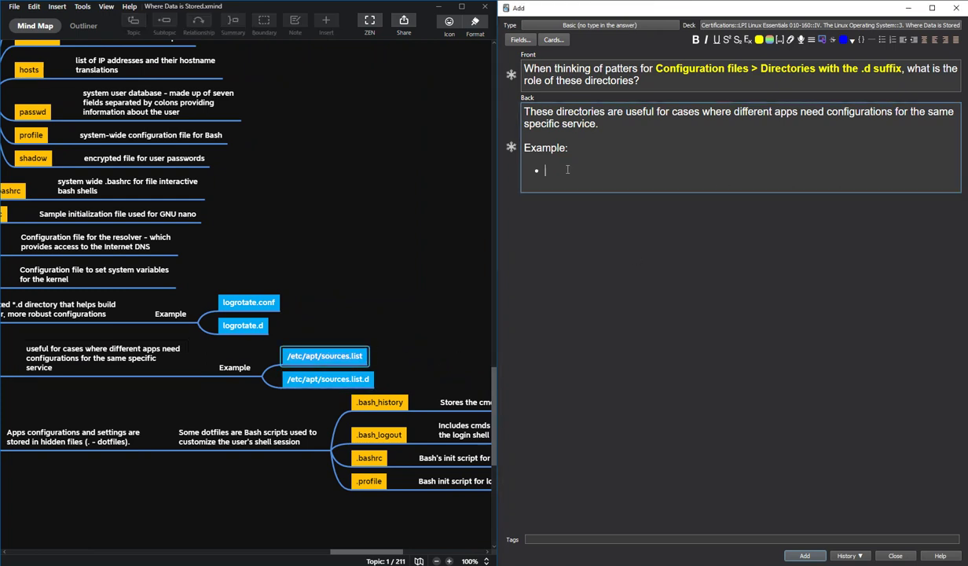
key("ctrl+v")
key("Return")
left_click(314, 378)
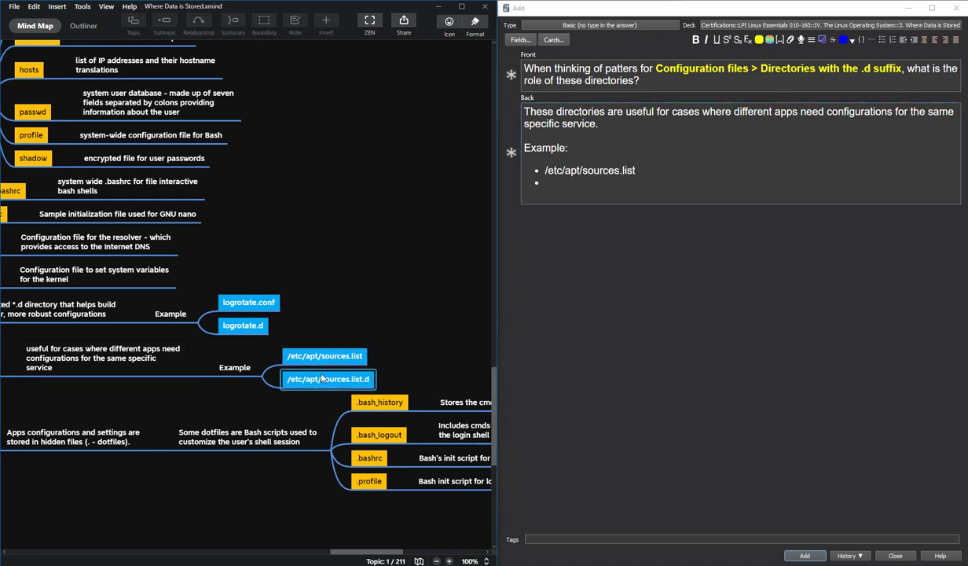
left_click(588, 181)
key("ctrl+v")
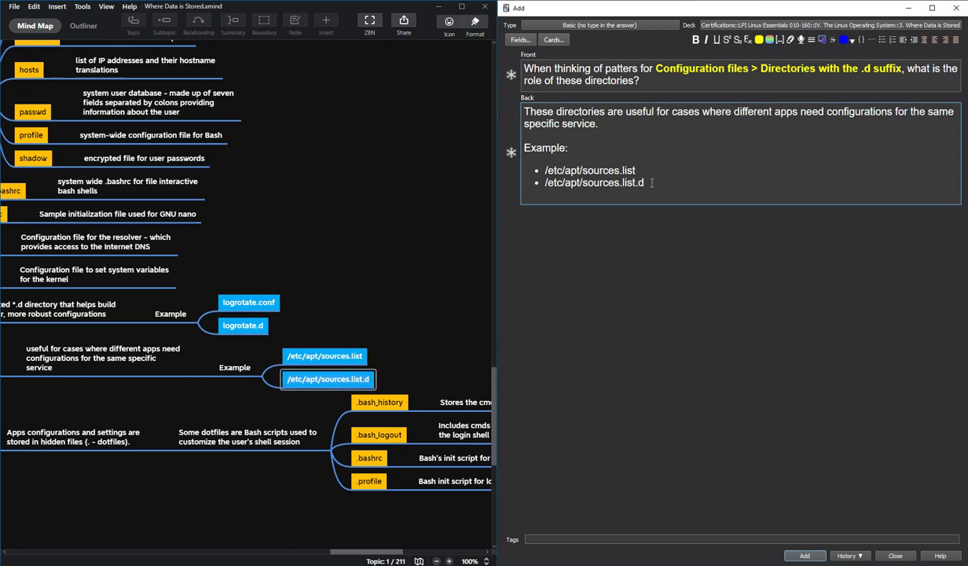
Make both /etc/apt paths in the back list bold and yellow, and add the card to the deck
left_click(554, 169, "shift")
left_click(543, 170, "shift")
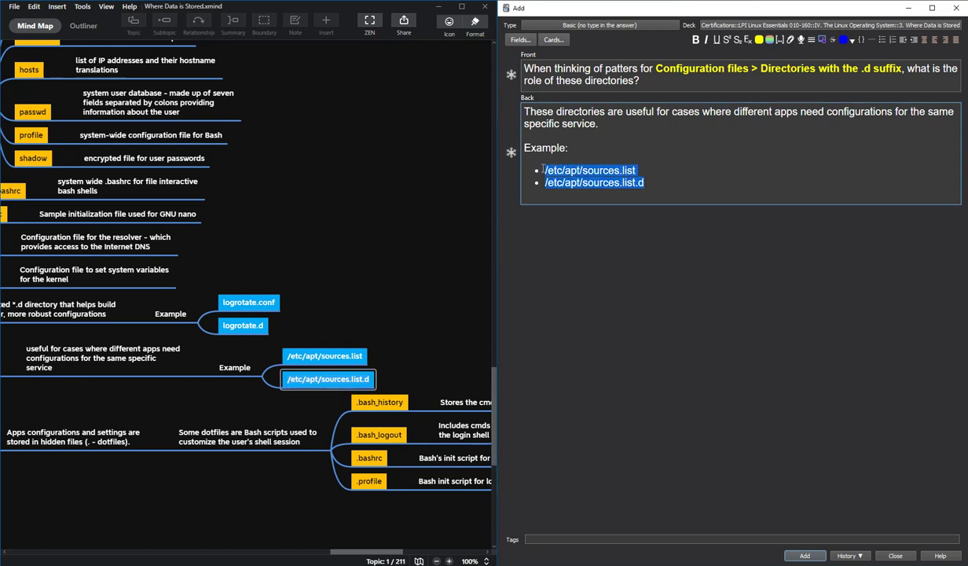
key("ctrl+b")
key("F7")
left_click(754, 282)
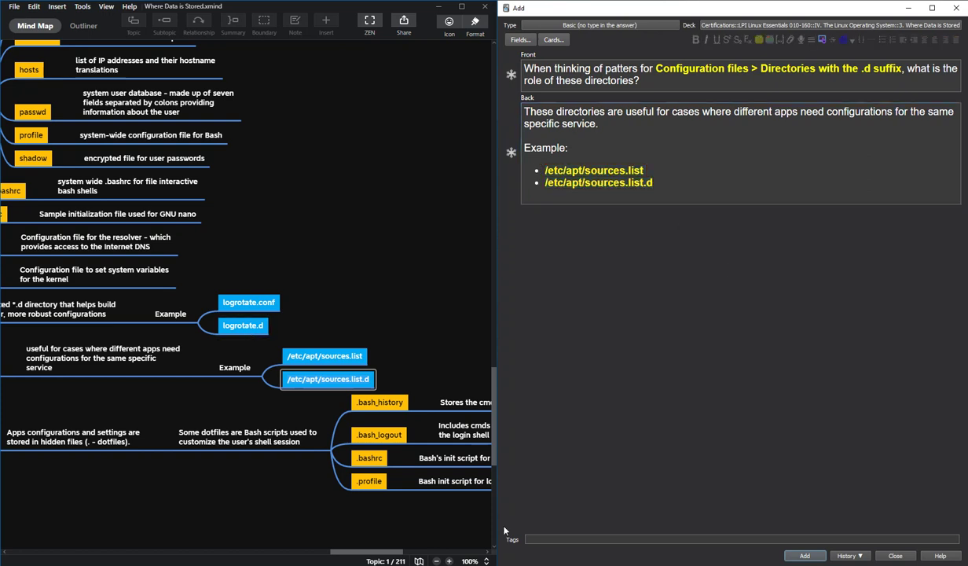
left_click(805, 555)
Begin the new card's front question with "When thinking of patters for configuration file names >"
left_click_drag(377, 557, 348, 556)
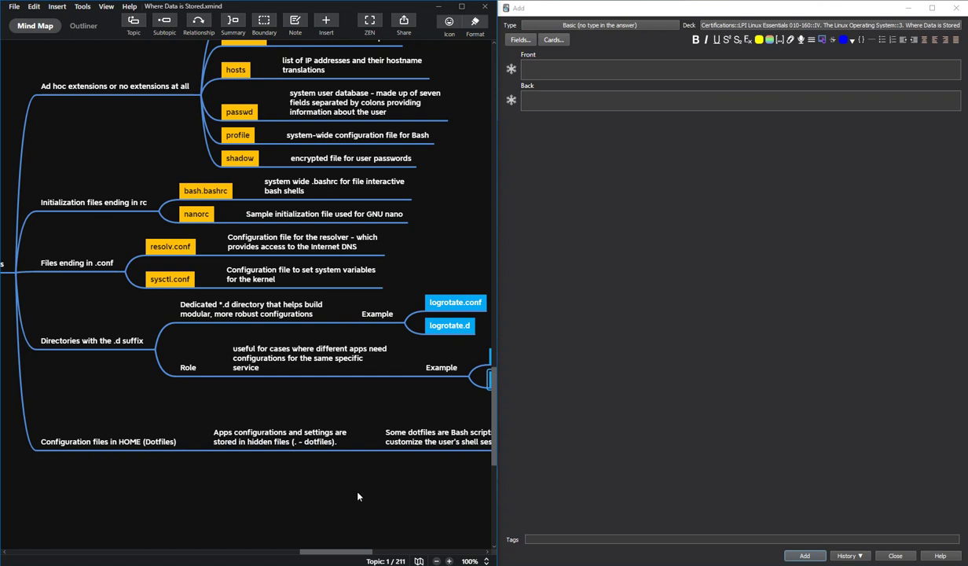
scroll(356, 485, "down", 3)
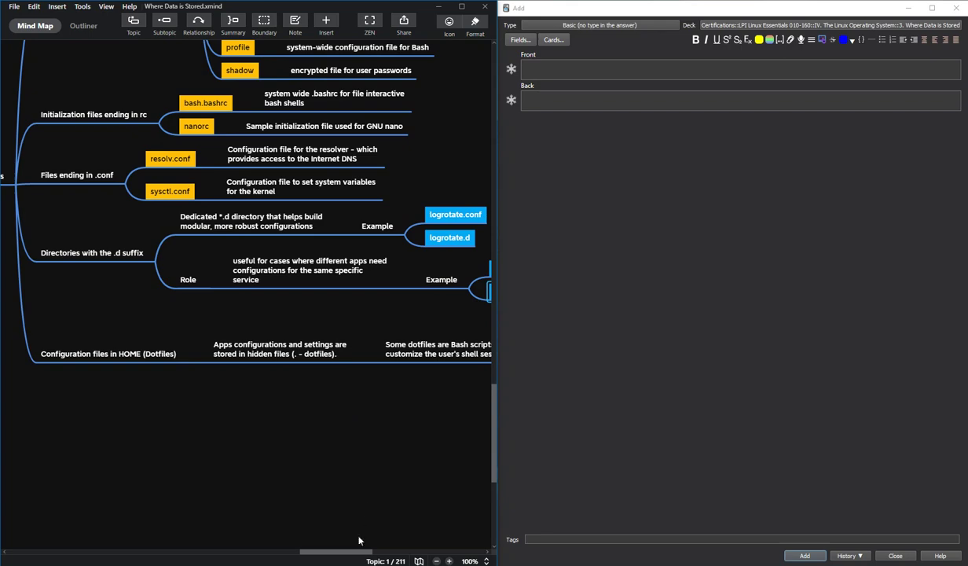
mouse_move(355, 552)
left_mouse_down()
mouse_move(402, 553)
mouse_move(331, 538)
mouse_move(353, 538)
left_mouse_up()
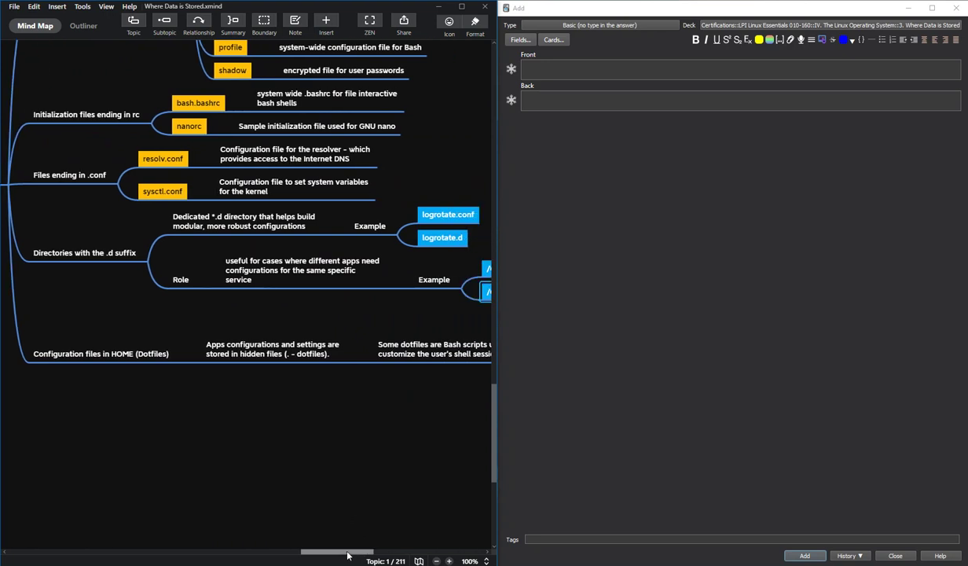
mouse_move(348, 556)
left_mouse_down()
mouse_move(369, 556)
mouse_move(342, 550)
left_mouse_up()
left_click(590, 71)
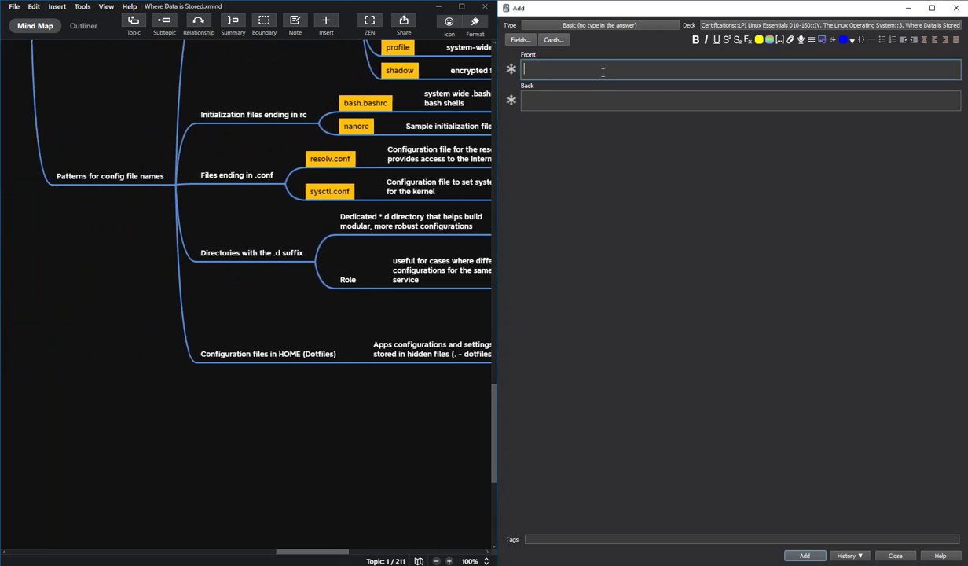
type("When thinking of patters for co")
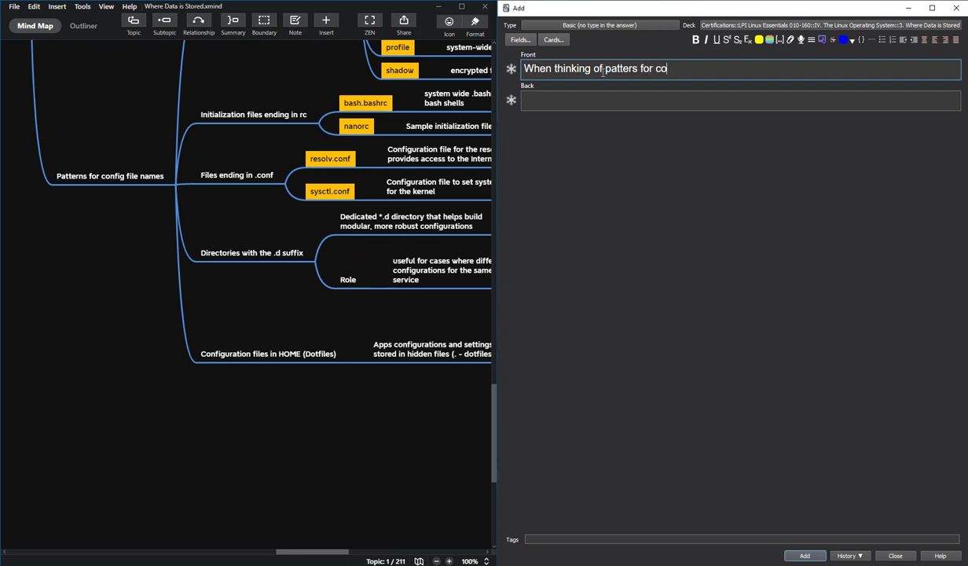
type("nfiguration file names ?")
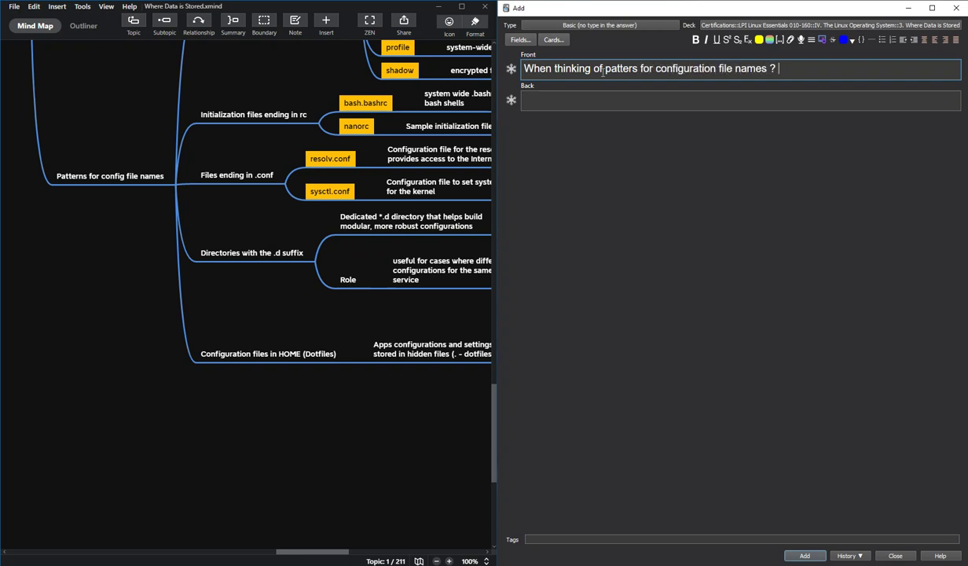
key("BackSpace")
key("BackSpace")
type(">")
Append "Configuration files in HOME (Dotfiles)" copied from the mind map to the front question, followed by a comma
double_click(286, 353)
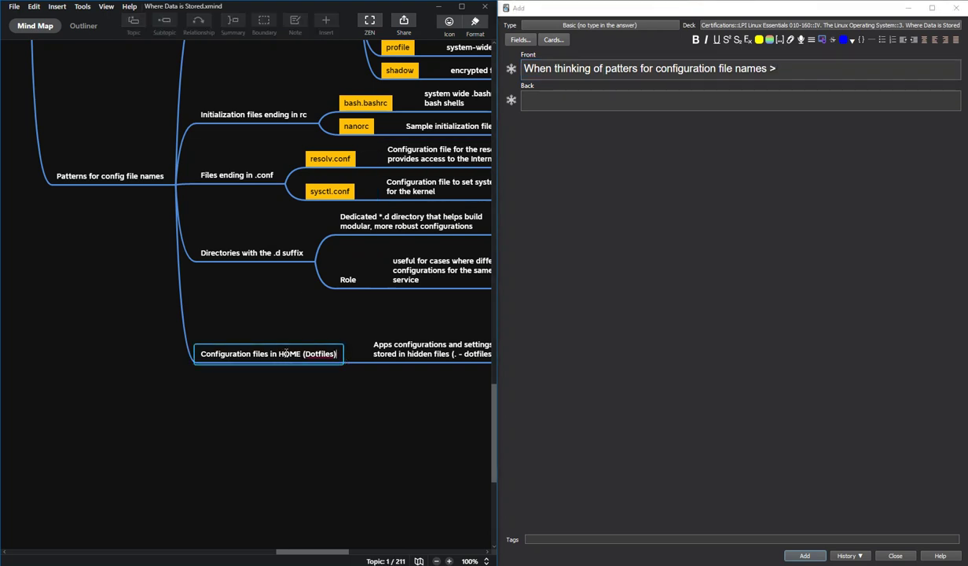
key("ctrl+a")
key("ctrl+c")
left_click(825, 71)
key("ctrl+v")
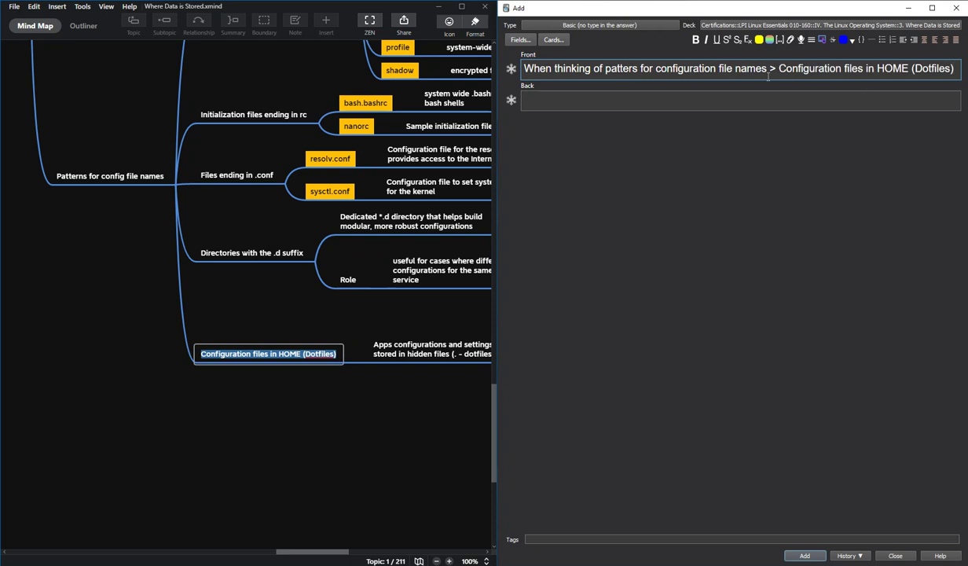
type(",")
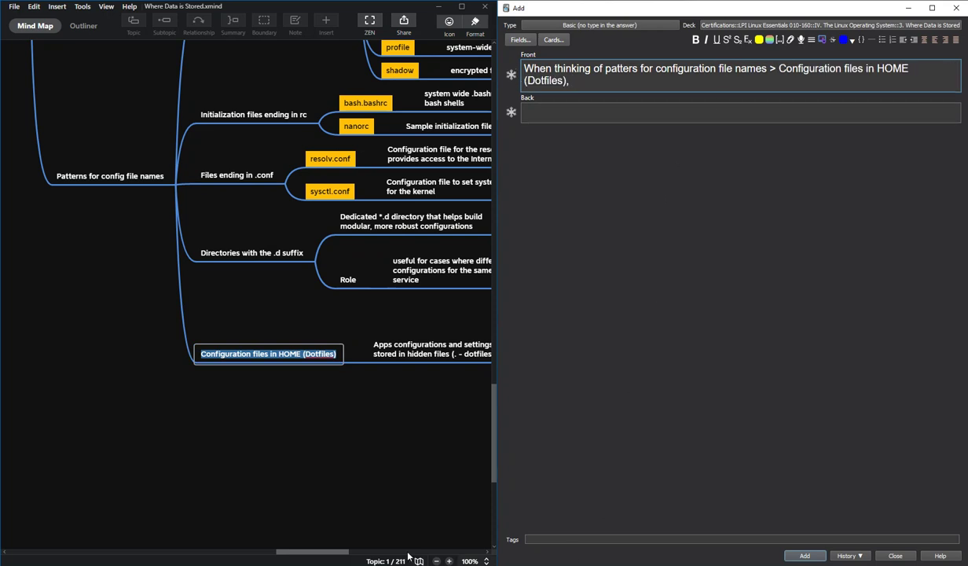
Finish the front question with "where does the name of dotfile come from?"
left_click_drag(334, 552, 361, 553)
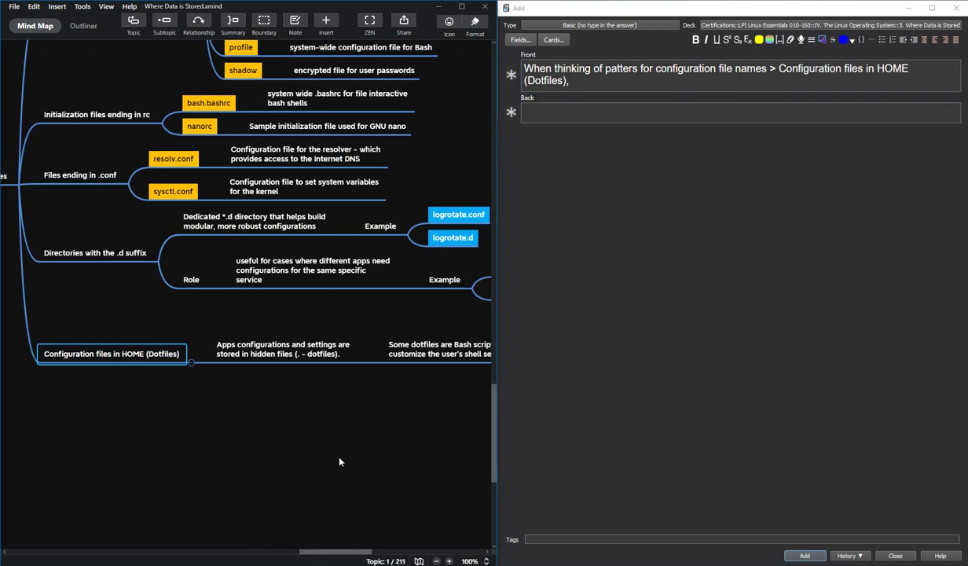
left_click(624, 84)
type("where ")
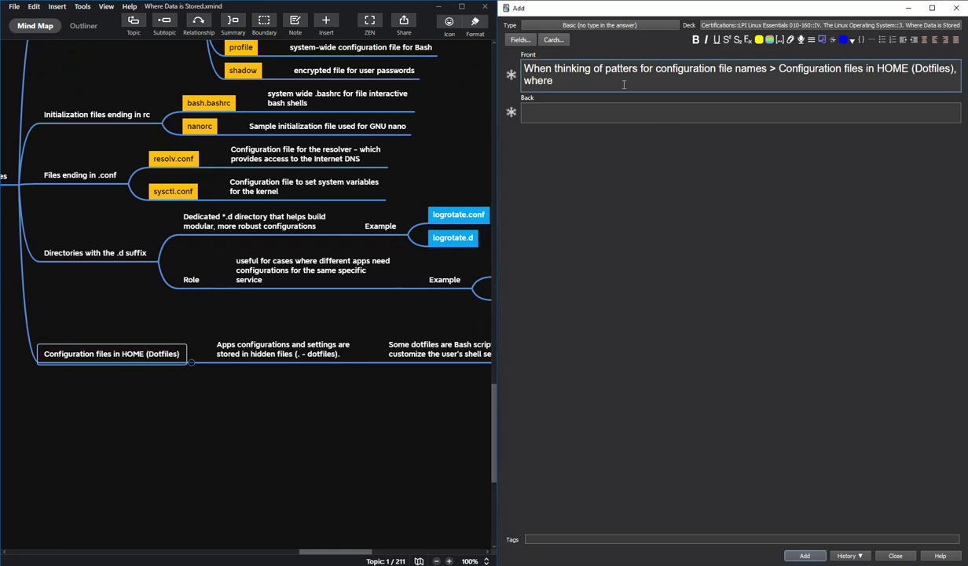
type("are apps confi")
key("shift+Home")
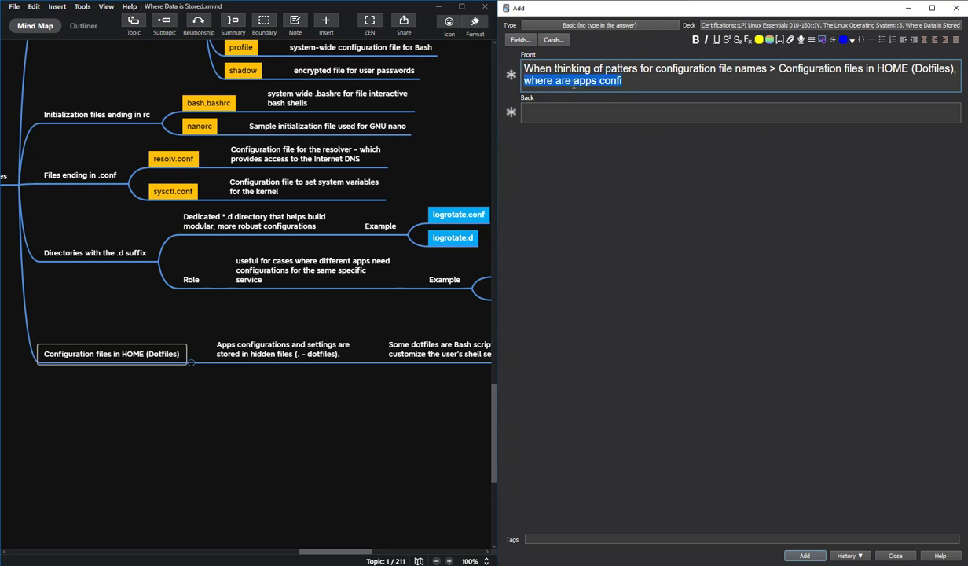
type("where do")
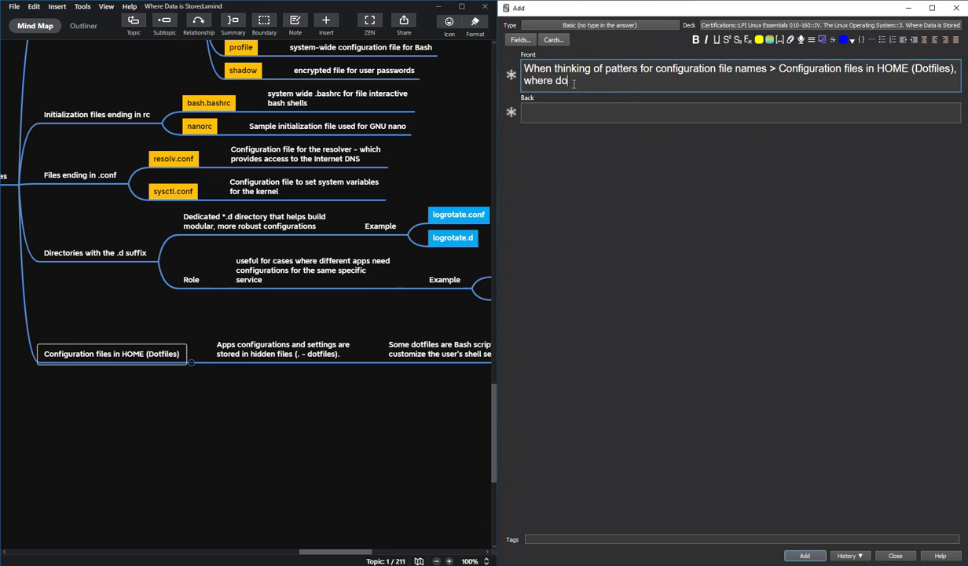
type("es the name of dotfile come")
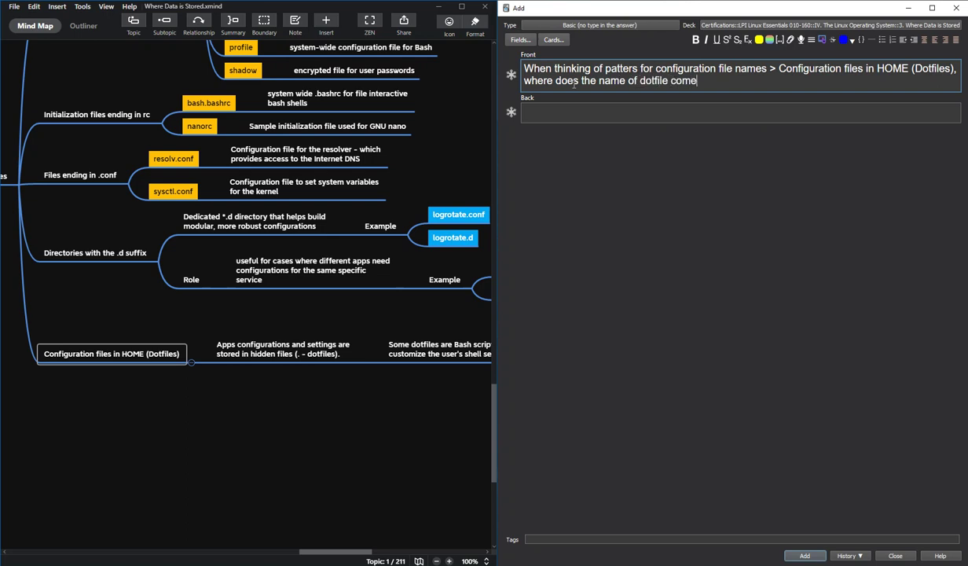
type(" from?")
key("Tab")
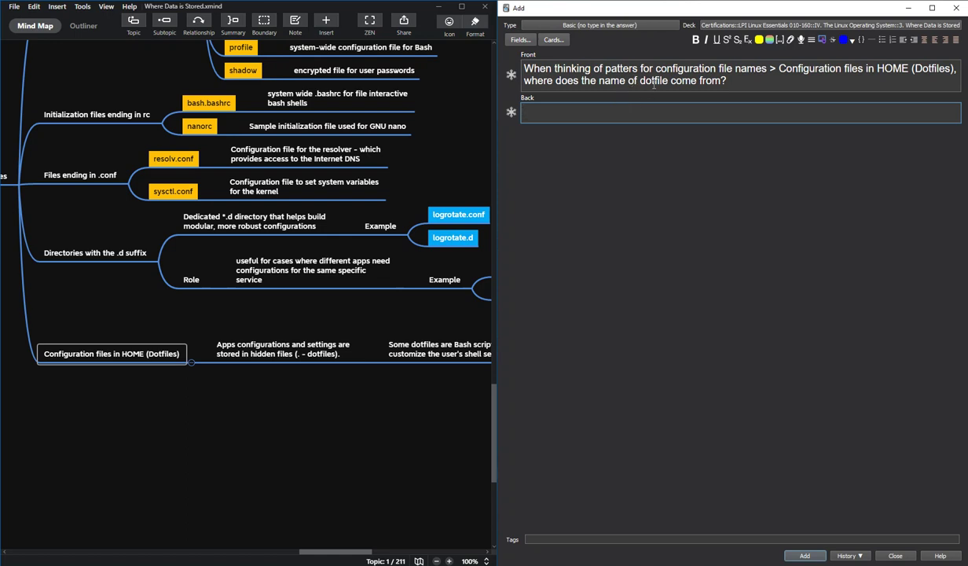
Make "dotfile" in the front question bold and yellow
double_click(654, 81)
key("ctrl+b")
key("F7")
left_click(723, 171)
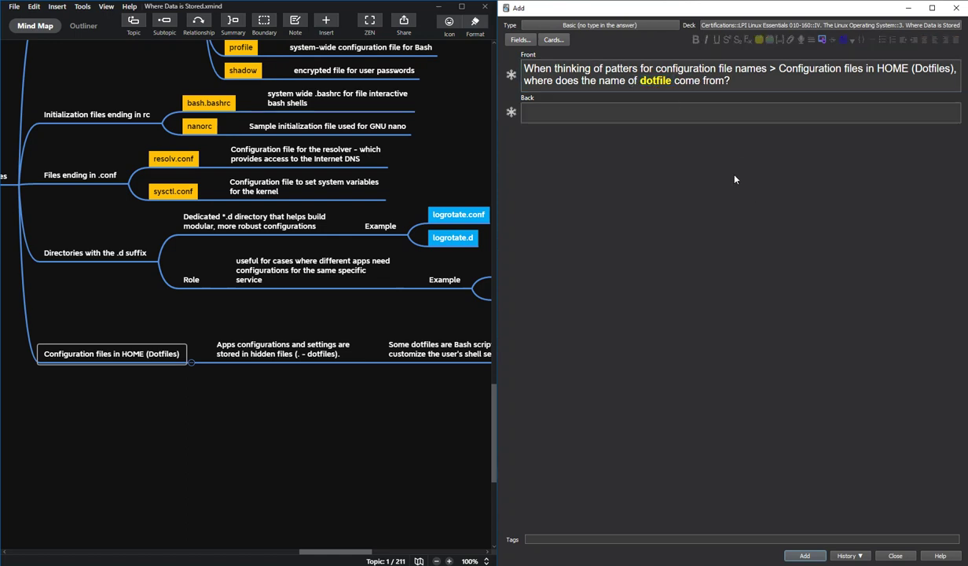
Copy "Apps configurations and settings are stored in hidden files (. - dotfiles)." from the mind map into the back
left_click(238, 355)
double_click(238, 354)
key("ctrl+c")
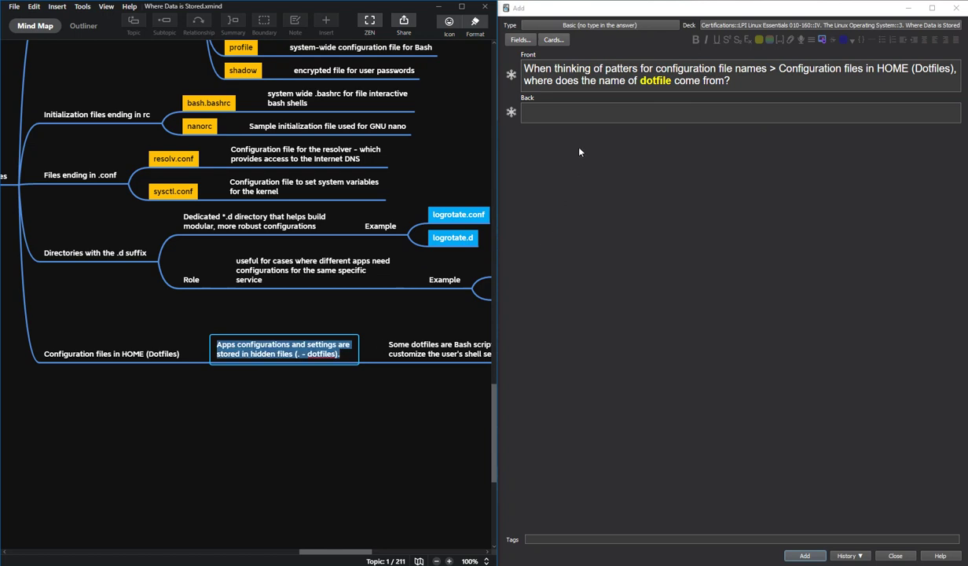
left_click(555, 111)
key("ctrl+v")
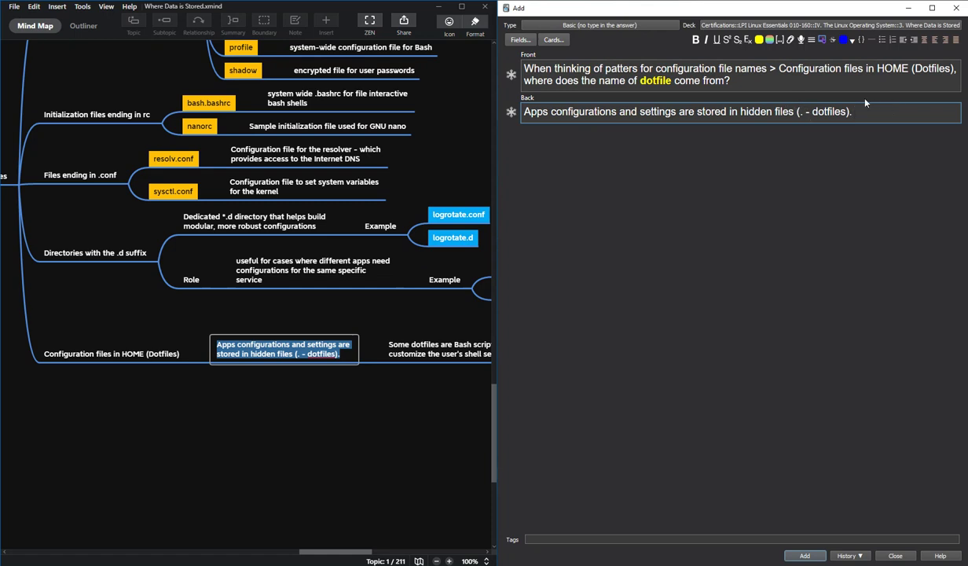
Add the command "ls -la" below the answer, separated by a blank line
key("Return")
key("Return")
type("ls -la")
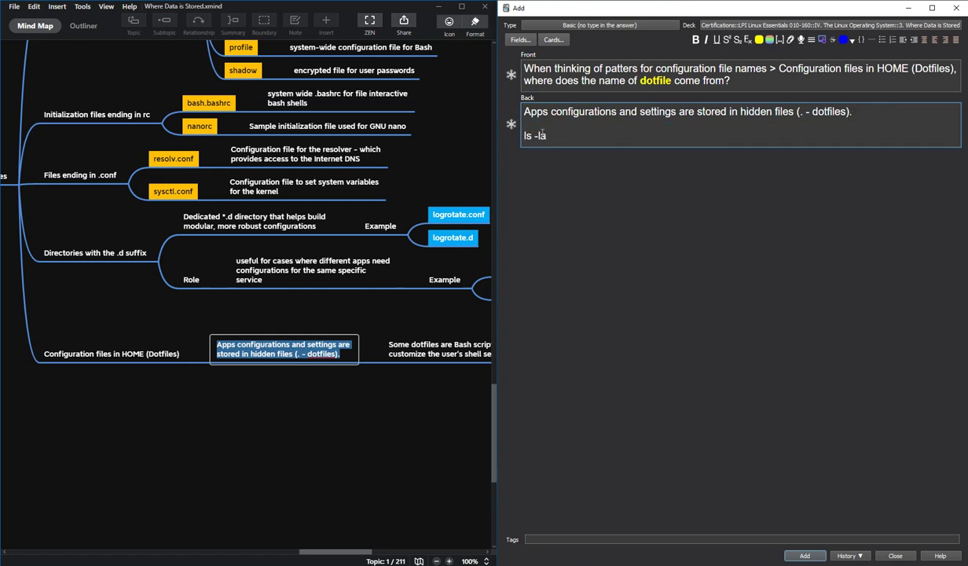
Remove the "ls -la" line and its blank line from the back, and add the card to the deck
left_click_drag(547, 136, 524, 136)
key("BackSpace")
key("BackSpace")
key("BackSpace")
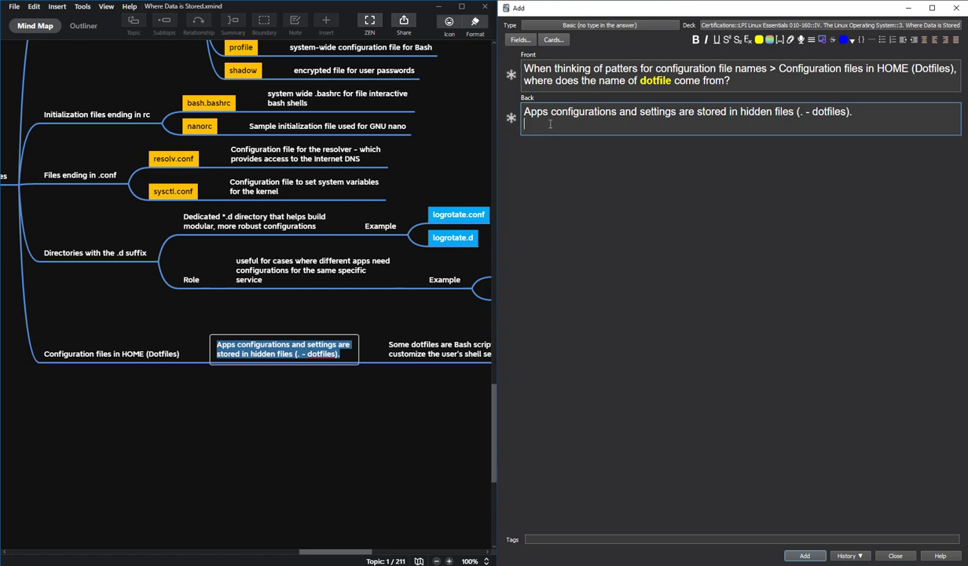
left_click(348, 557)
left_click_drag(348, 556, 390, 554)
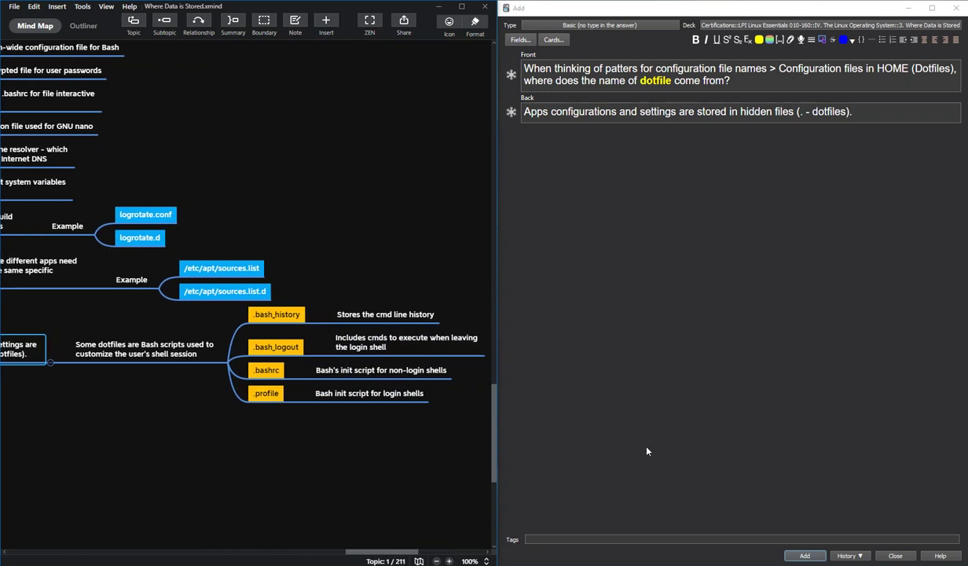
left_click(805, 556)
Begin a new card's front question with "Give a few examples of dotfile Bash scripts"
type("Give")
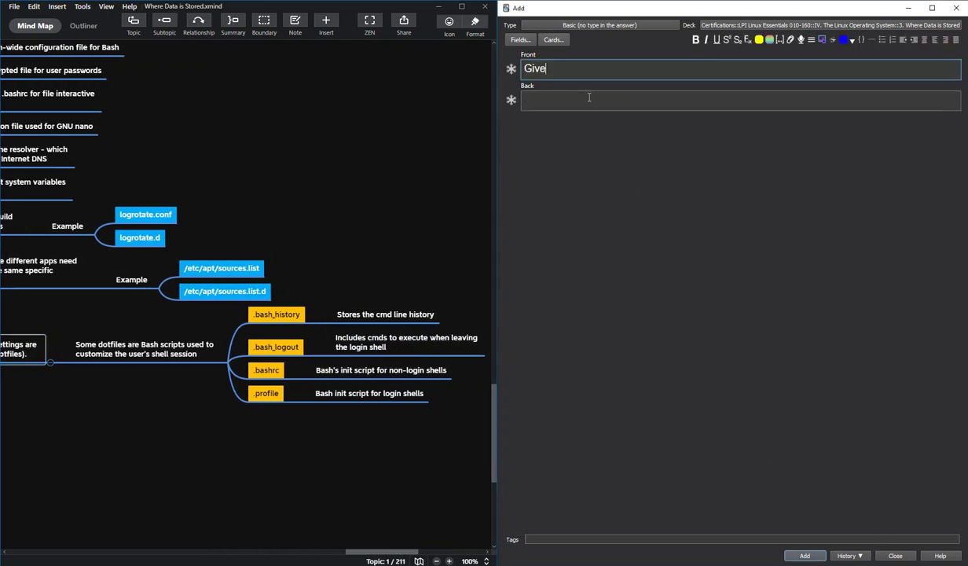
type(" a few examples of ")
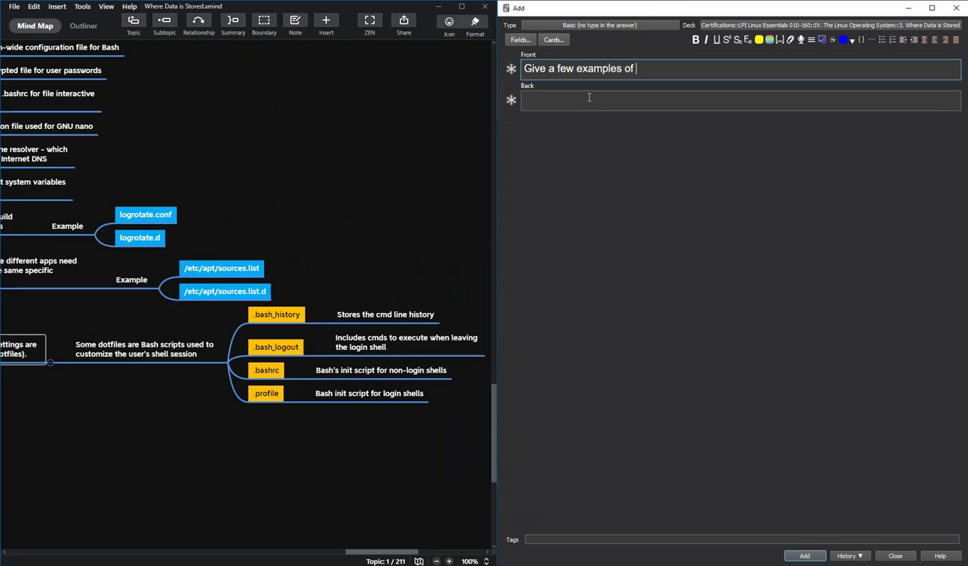
type("dotfiles ")
type("that")
key("BackSpace")
key("BackSpace")
key("BackSpace")
key("BackSpace")
type("sc")
key("BackSpace")
key("BackSpace")
type("B")
key("BackSpace")
key("BackSpace")
key("BackSpace")
type("Bash scripts ")
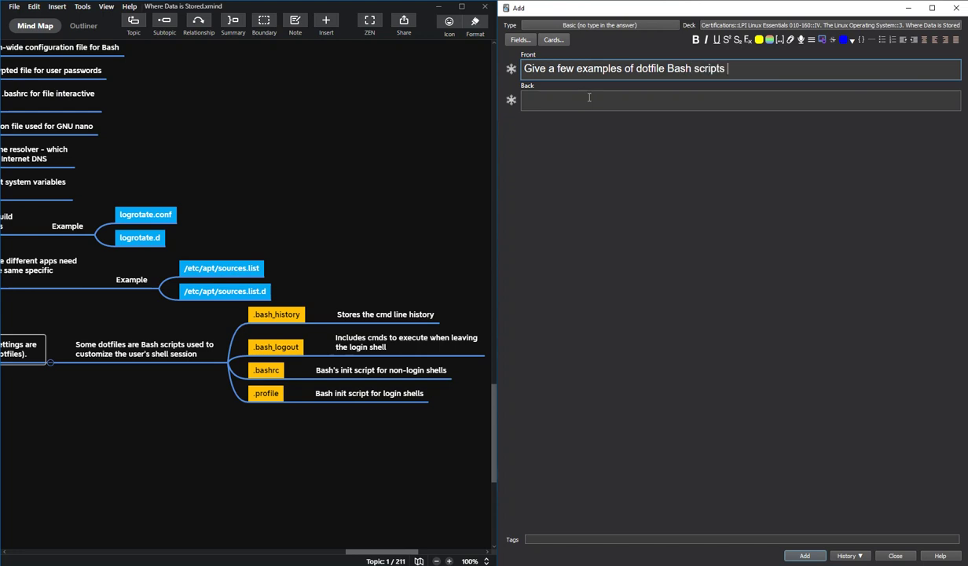
Complete the front question with "used to customize the user's shell session:"
type("t")
key("BackSpace")
type("used to customize the user")
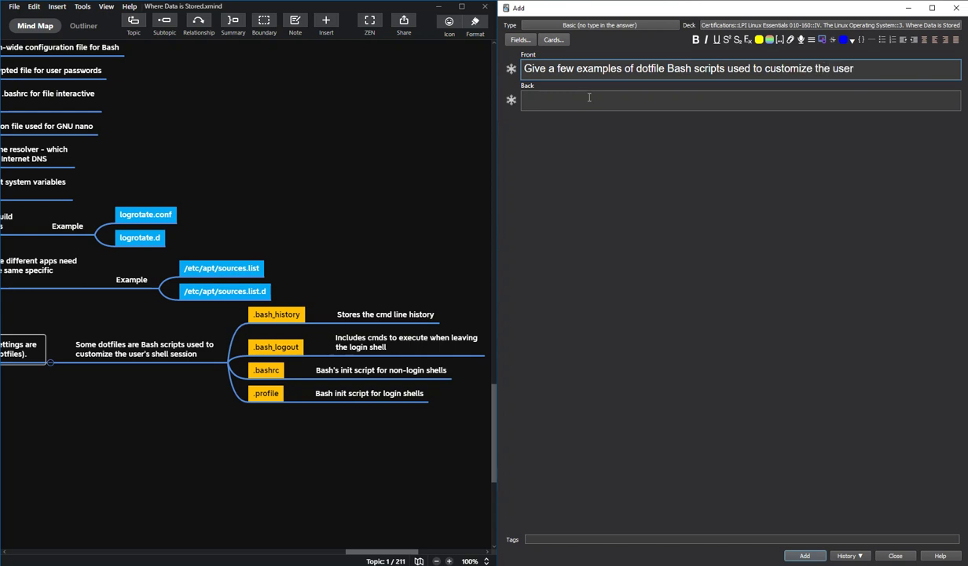
type("'s shell session:")
key("ctrl+n")
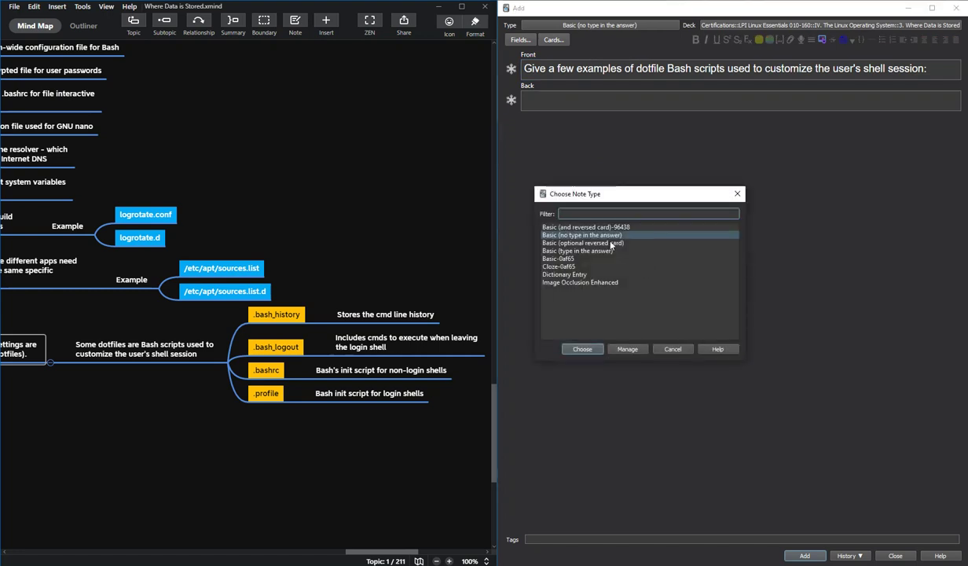
double_click(582, 250)
left_click(563, 95)
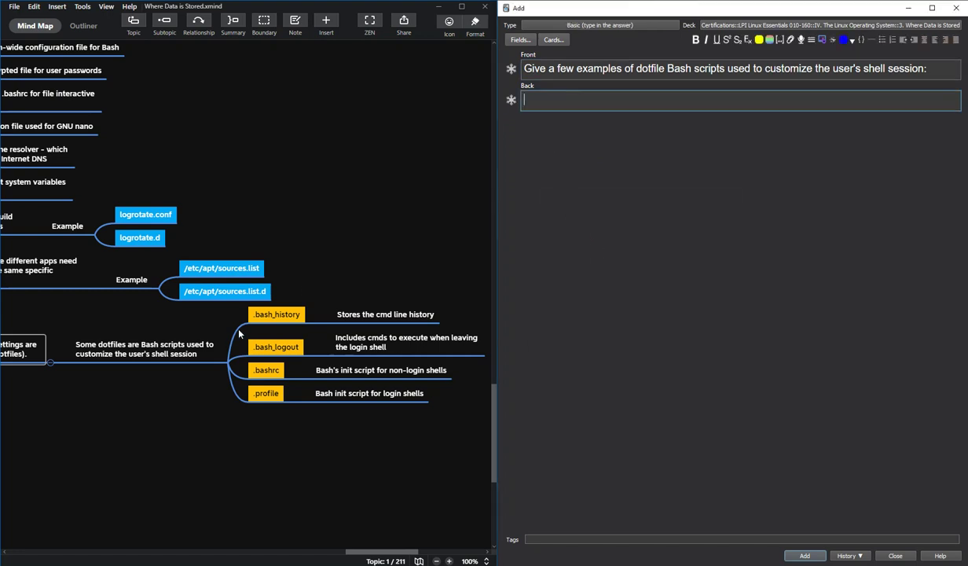
left_click(640, 223)
key("ctrl+n")
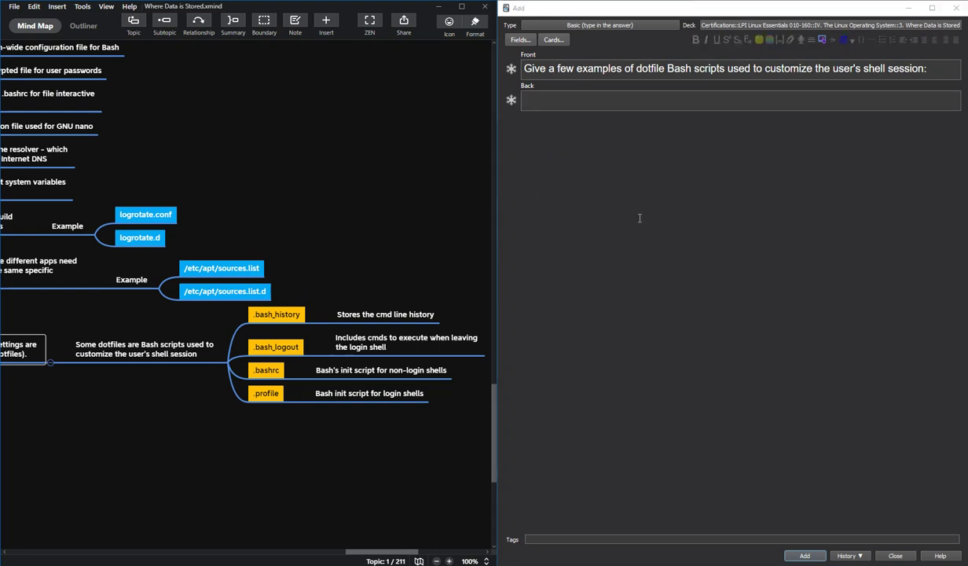
key("Up")
key("Return")
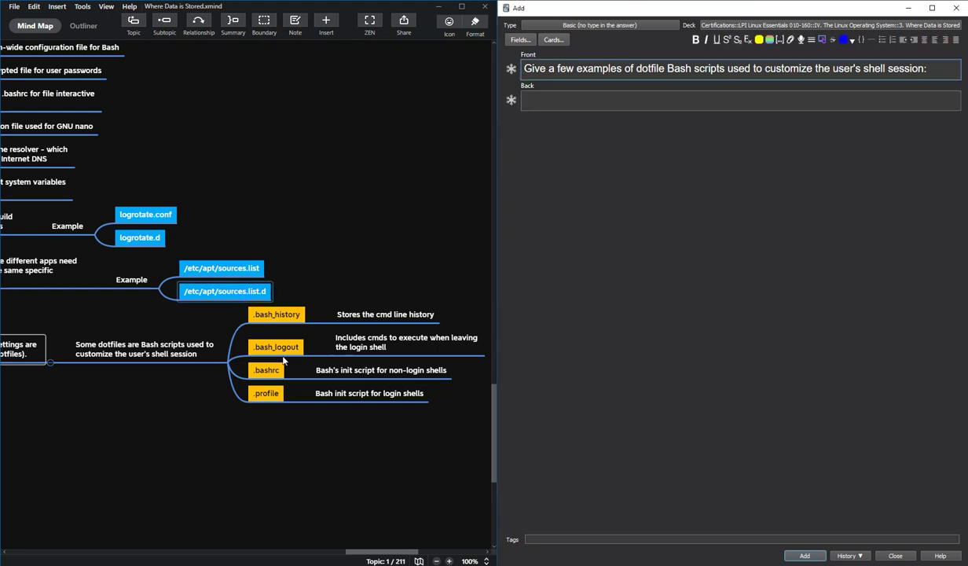
Start a bulleted list in the back with ".bash_history" copied from the mind map, followed by an equals sign
left_click(568, 103)
key("ctrl+bracketleft")
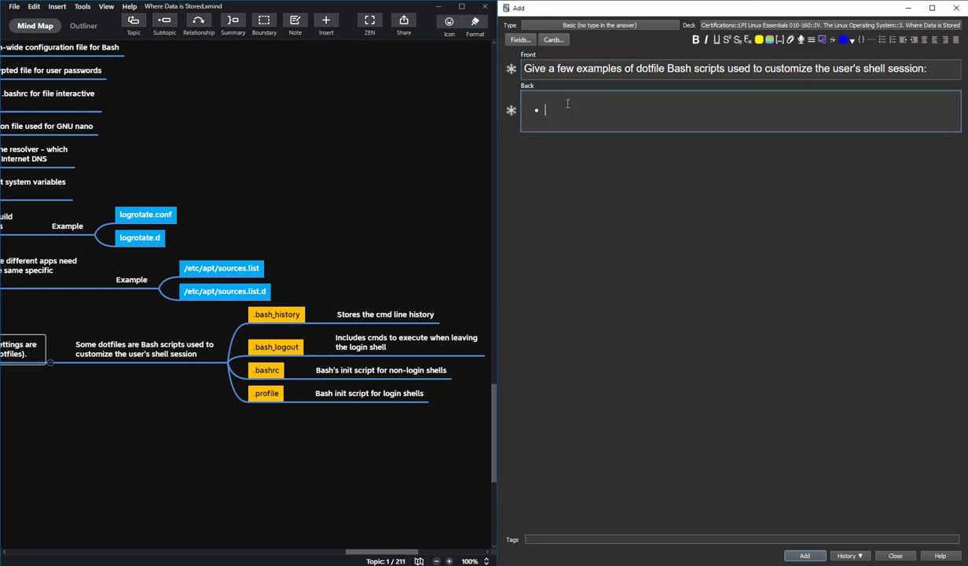
left_click(277, 314)
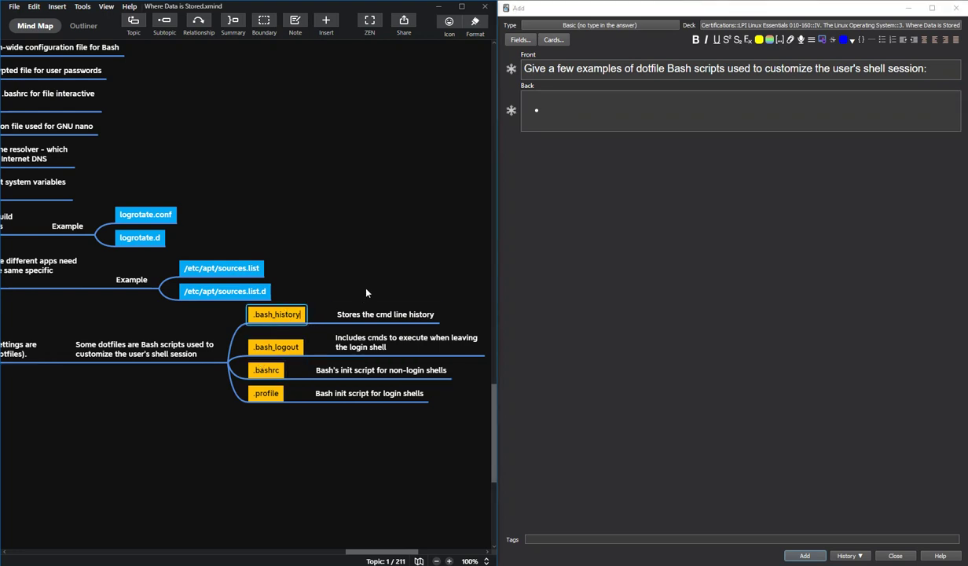
key("F2")
key("ctrl+c")
left_click(574, 116)
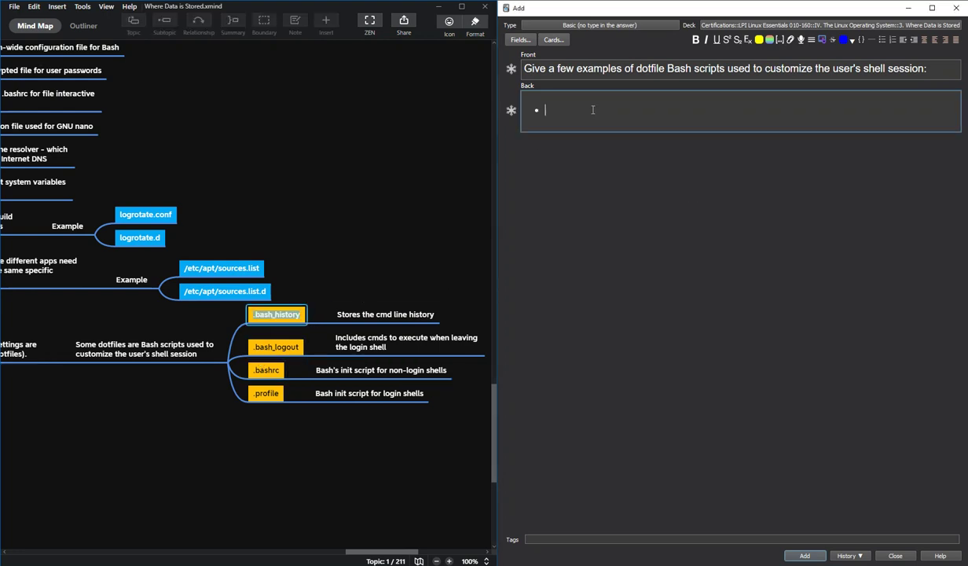
key("ctrl+v")
type("=")
Copy "Stores the cmd line history" from the mind map as the .bash_history description and start another bullet
double_click(388, 317)
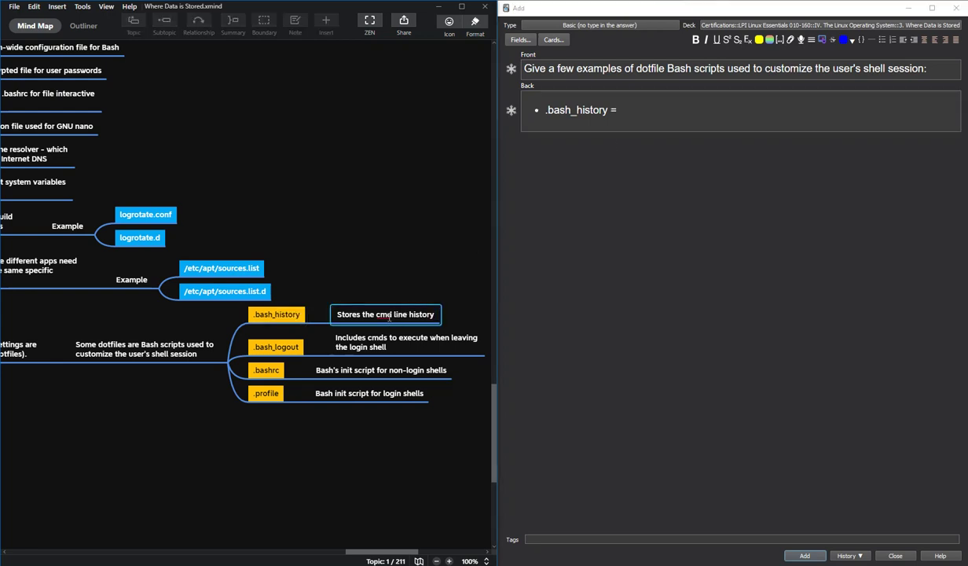
key("ctrl+a")
key("ctrl+c")
left_click(641, 111)
key("ctrl+v")
key("Return")
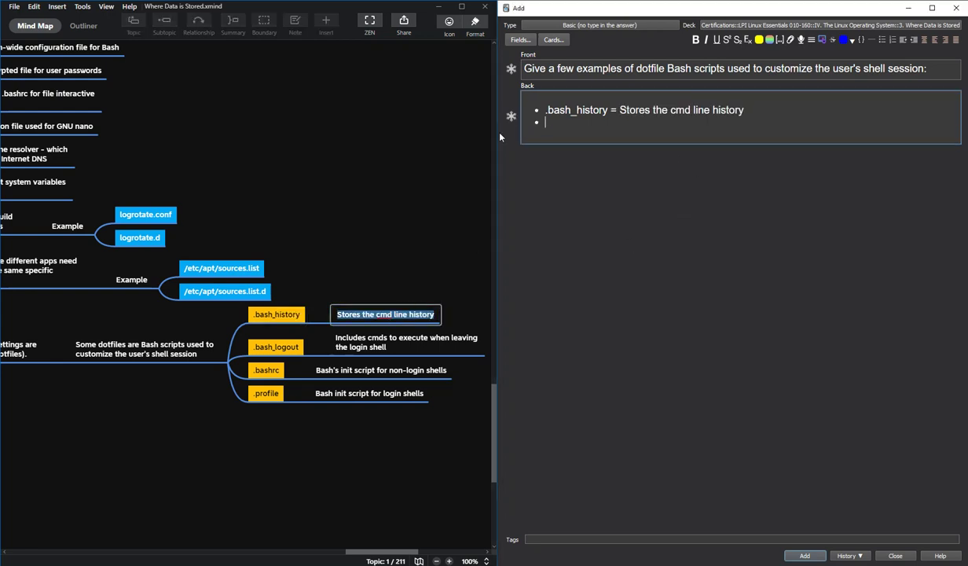
Add the bullet ".bash_logout = Includes cmds to execute when leaving the login shell", copying name and description from the mind map
left_click(275, 346)
double_click(283, 349)
key("ctrl+c")
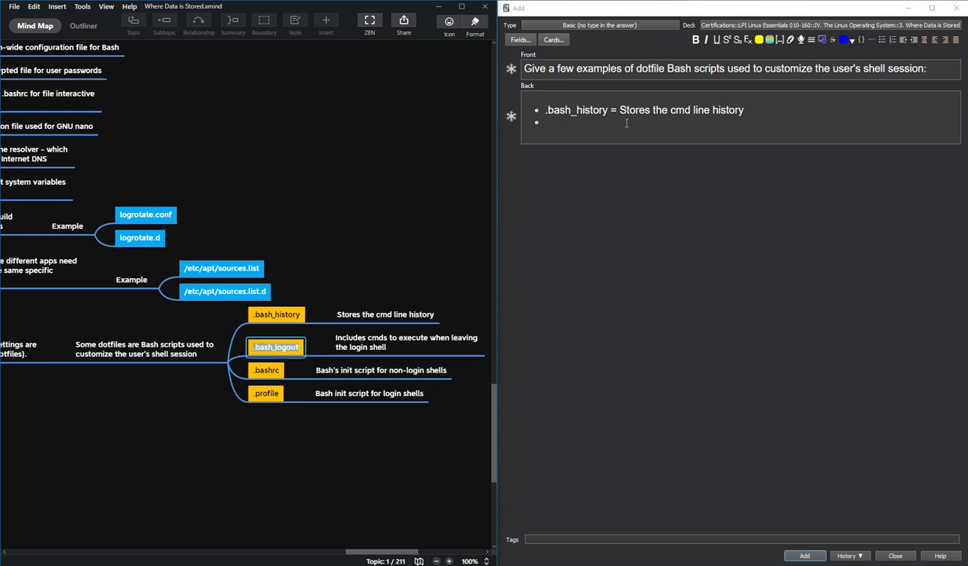
left_click(628, 120)
key("ctrl+v")
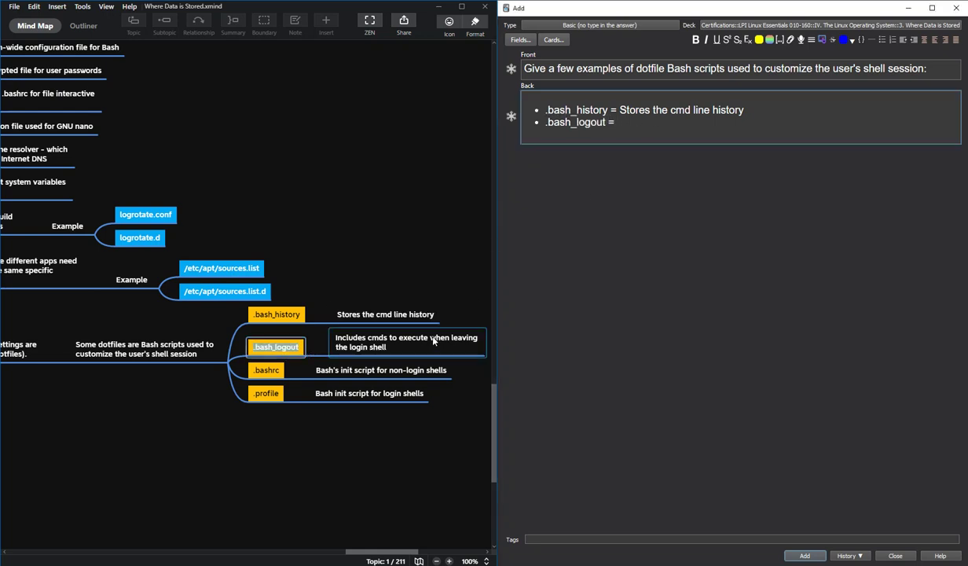
double_click(403, 342)
key("ctrl+c")
left_click(651, 122)
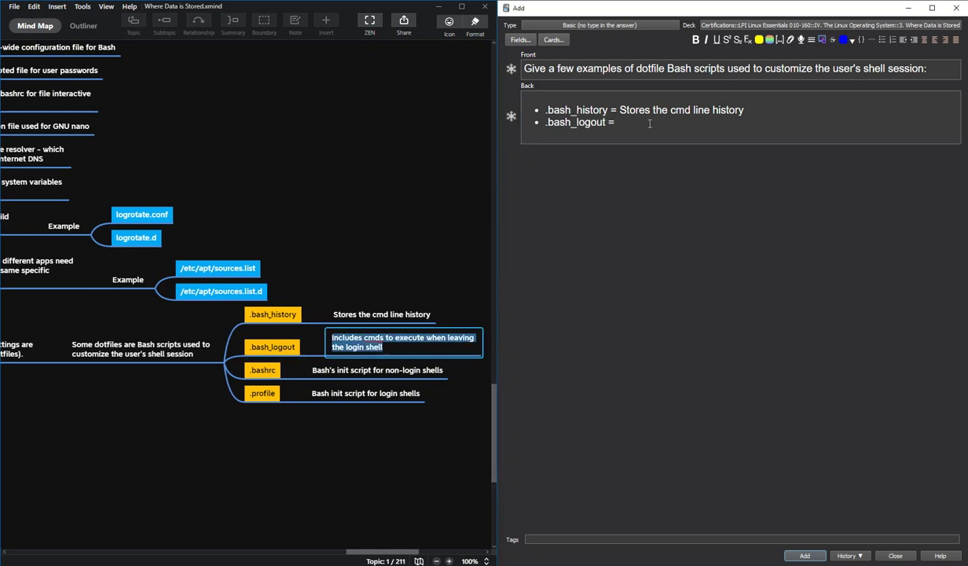
key("ctrl+v")
key("Return")
Add the bullet ".bashrc = Bash's init script for non-login shells", copying name and description from the mind map
double_click(263, 369)
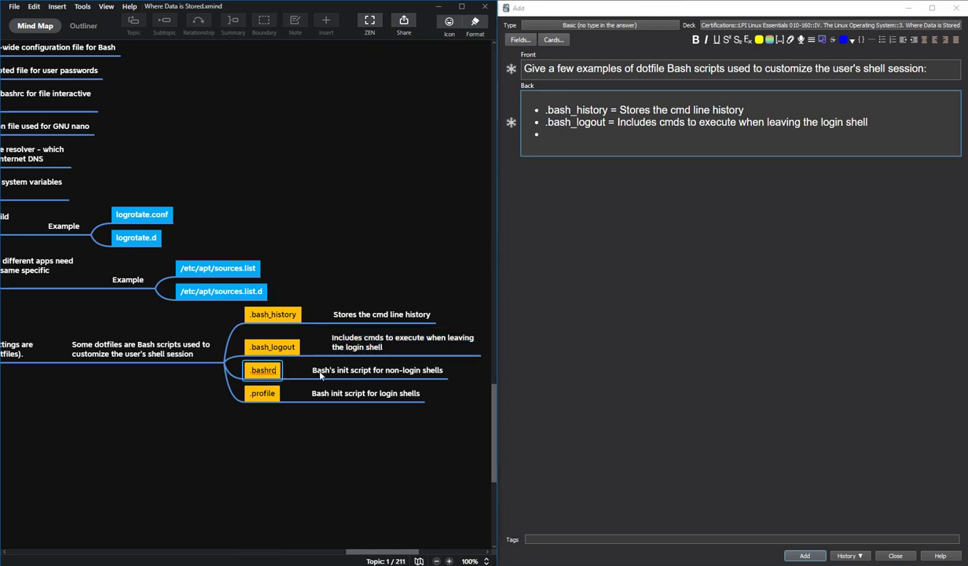
key("ctrl+c")
left_click(521, 234)
key("ctrl+v")
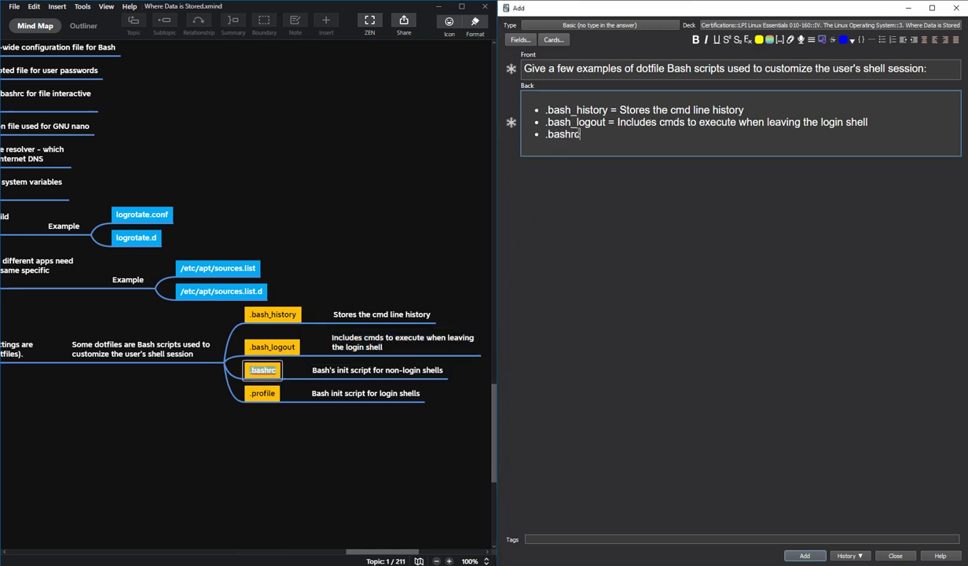
type("=")
double_click(401, 369)
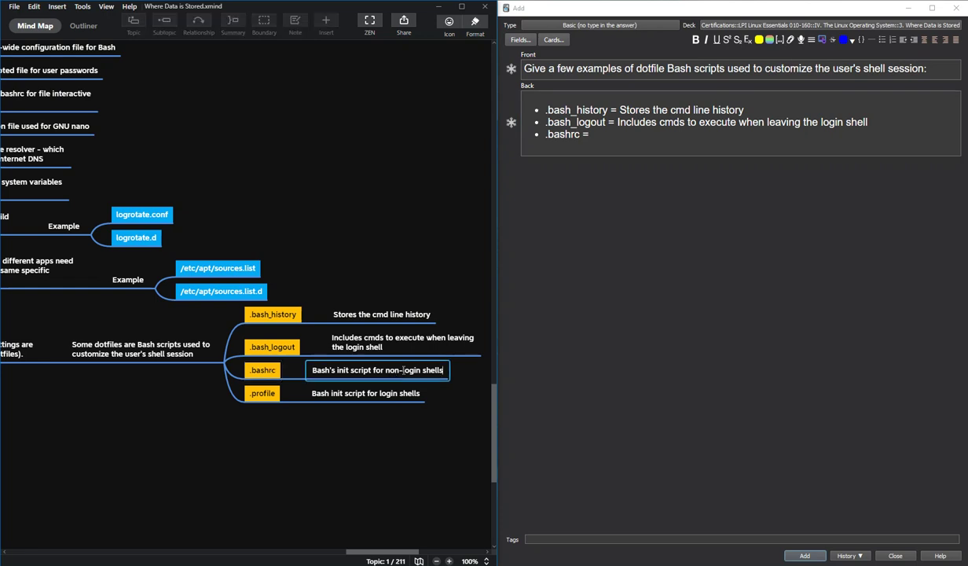
key("ctrl+c")
left_click(632, 135)
key("ctrl+v")
key("Return")
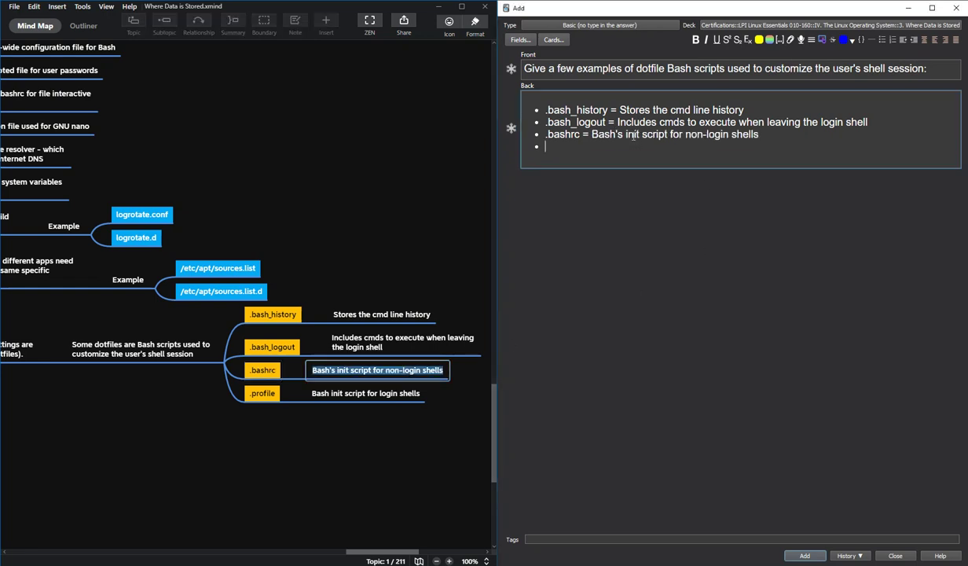
Add the bullet ".profile = Bash init script for login shells", copying name and description from the mind map
double_click(262, 393)
key("ctrl+a")
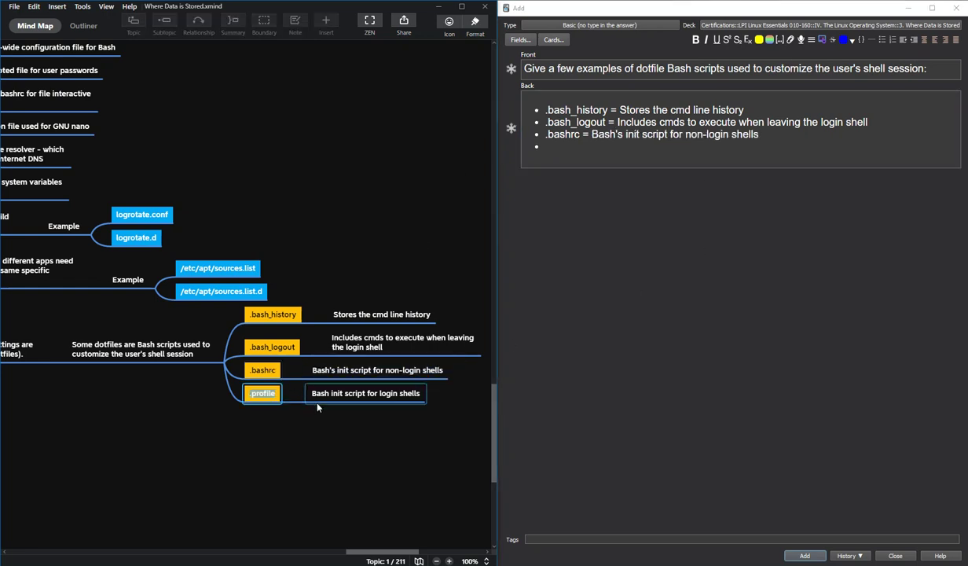
key("ctrl+c")
key("alt+Tab")
key("ctrl+v")
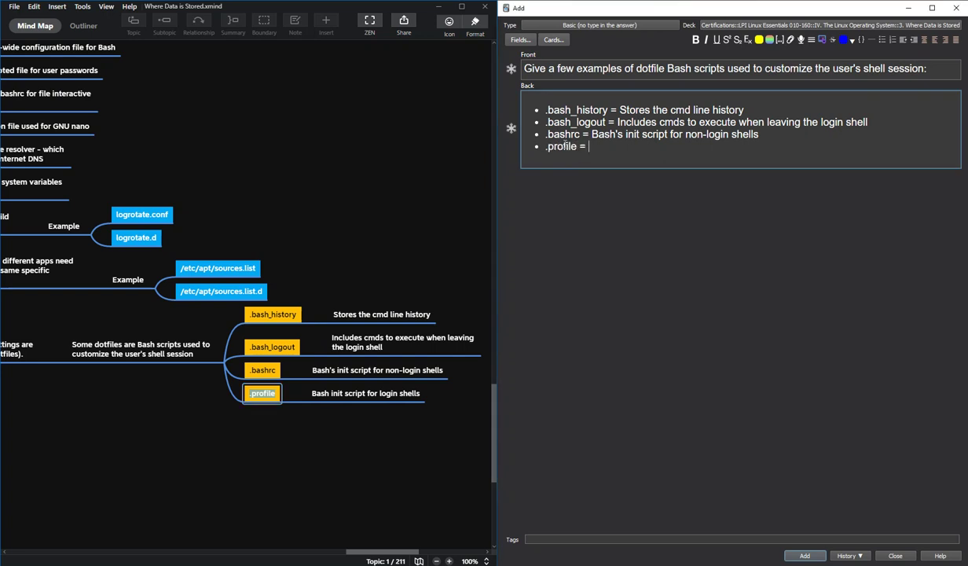
left_click(383, 389)
double_click(385, 389)
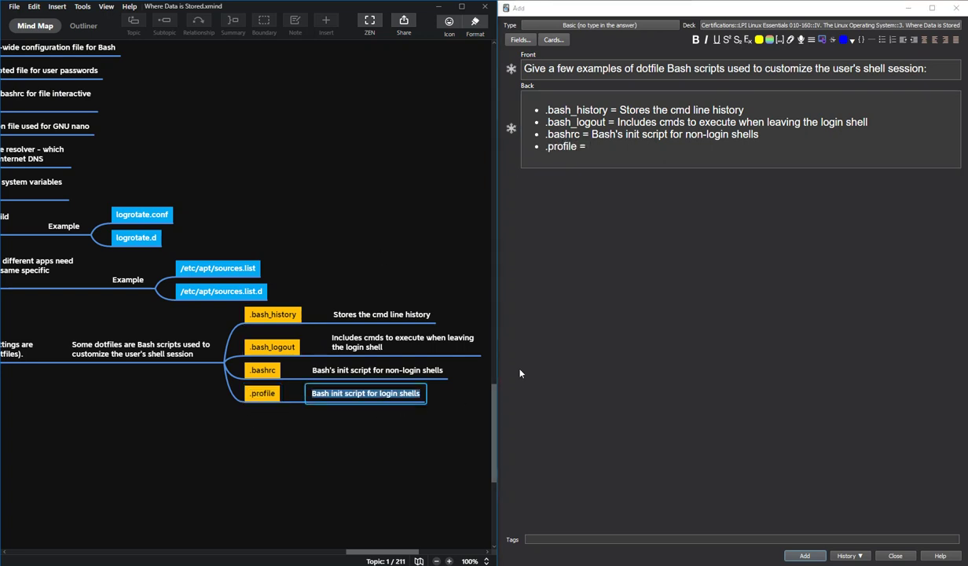
key("ctrl+c")
key("alt+Tab")
key("ctrl+v")
Make .bash_history, .bash_logout, .bashrc and .profile in the back bold and yellow
double_click(585, 109)
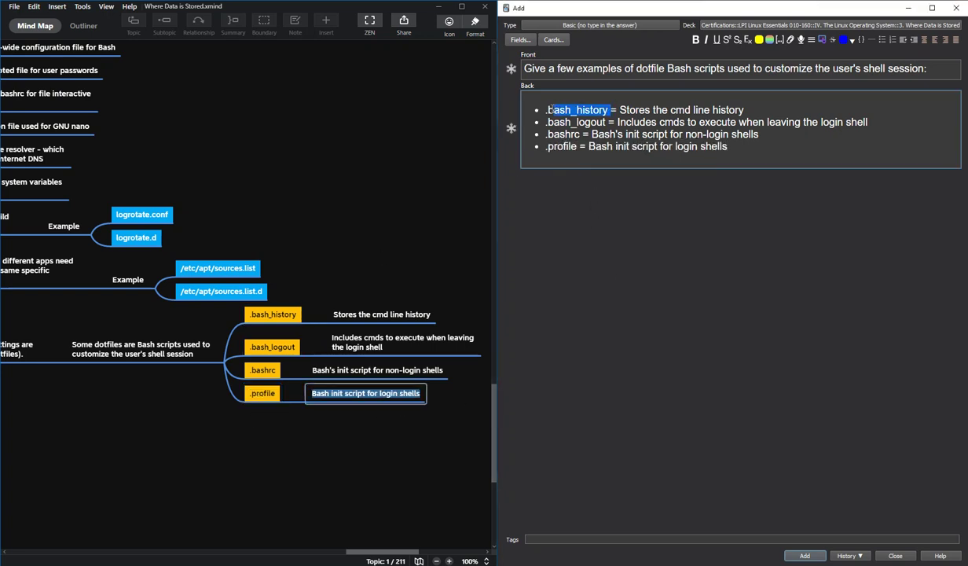
left_click(546, 110, "shift")
key("ctrl+b")
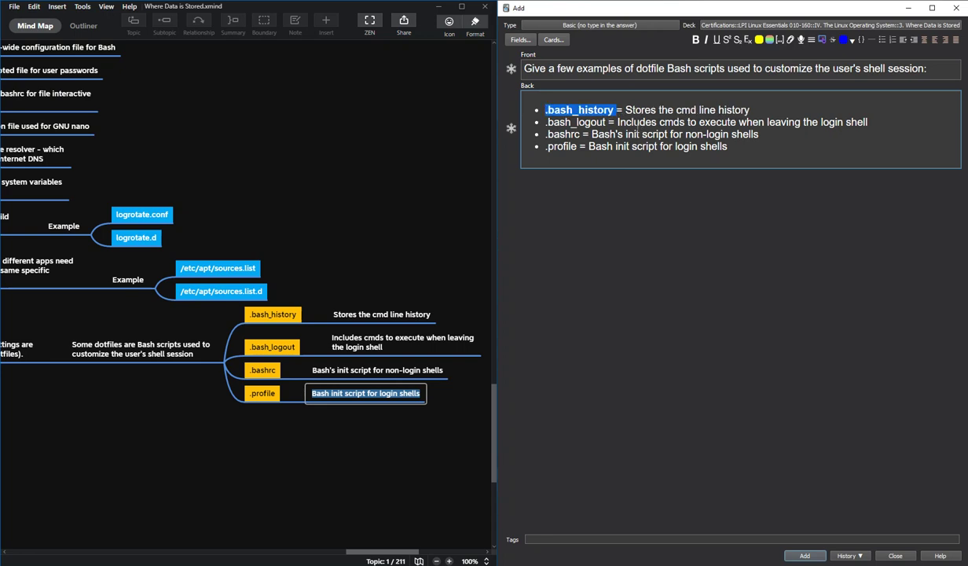
key("F7")
double_click(605, 122)
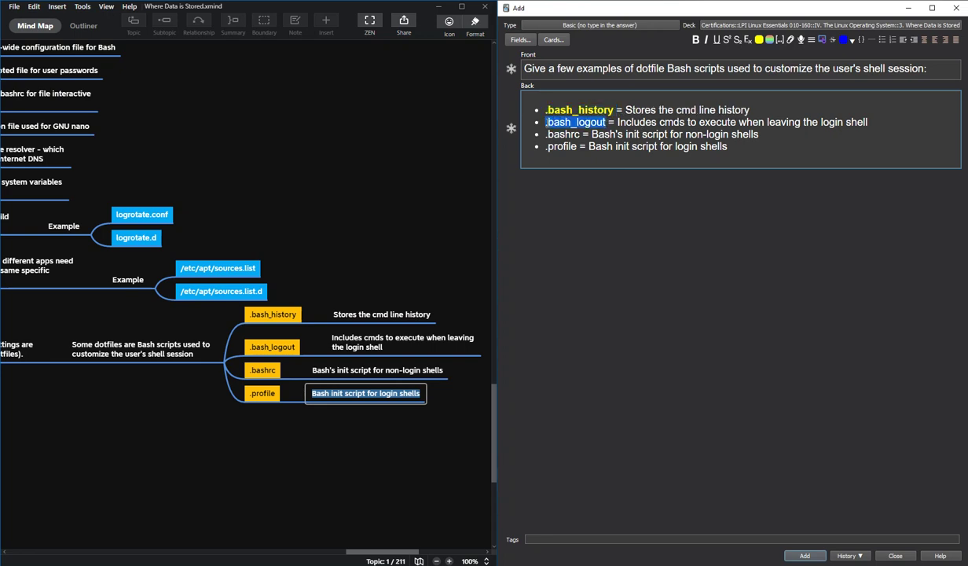
key("ctrl+b")
key("F7")
left_click_drag(581, 135, 537, 148)
key("ctrl+b")
key("F7")
key("ctrl+b")
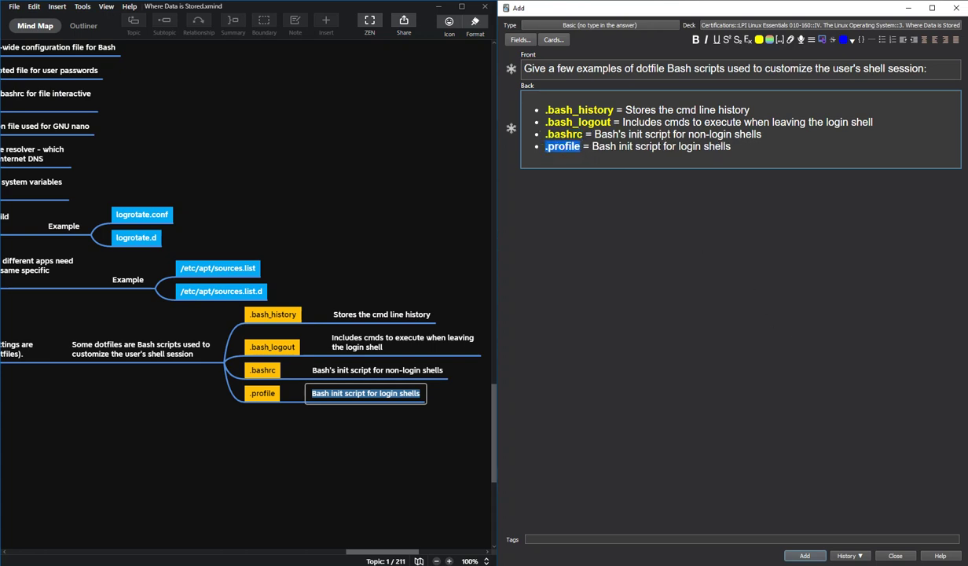
Add the finished card with the dotfile Bash script examples to the deck
key("alt+Tab")
key("alt+Tab")
key("alt+Tab")
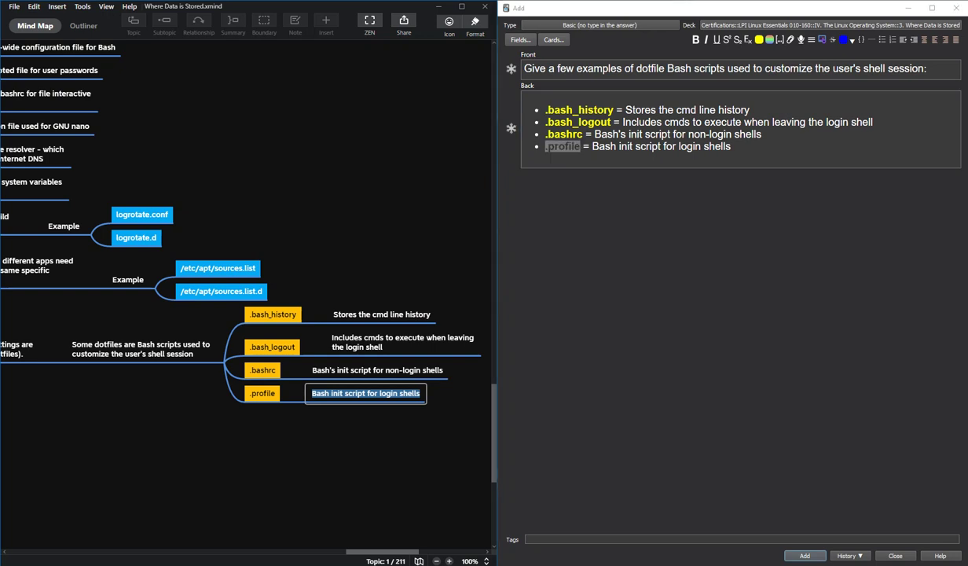
key("alt+Tab")
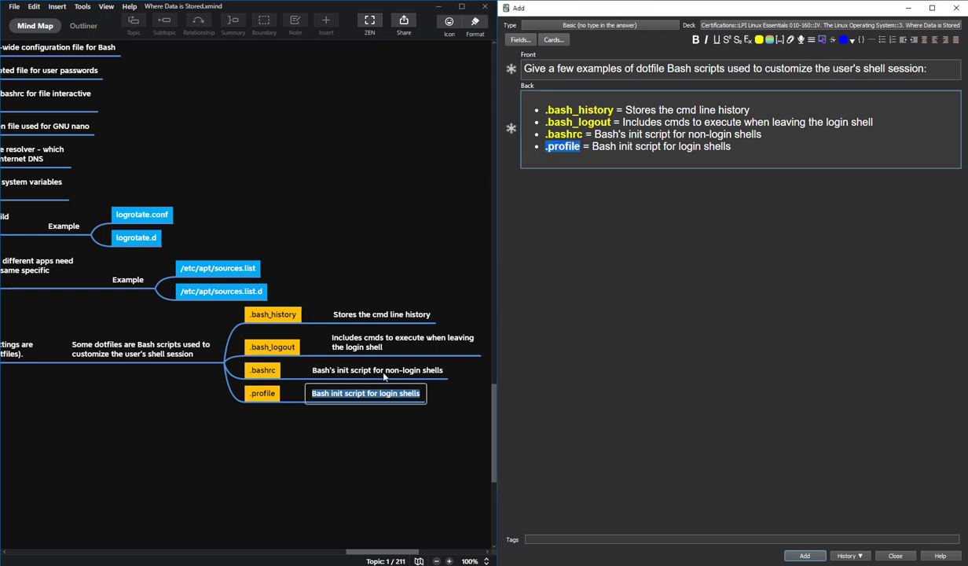
left_click(644, 363)
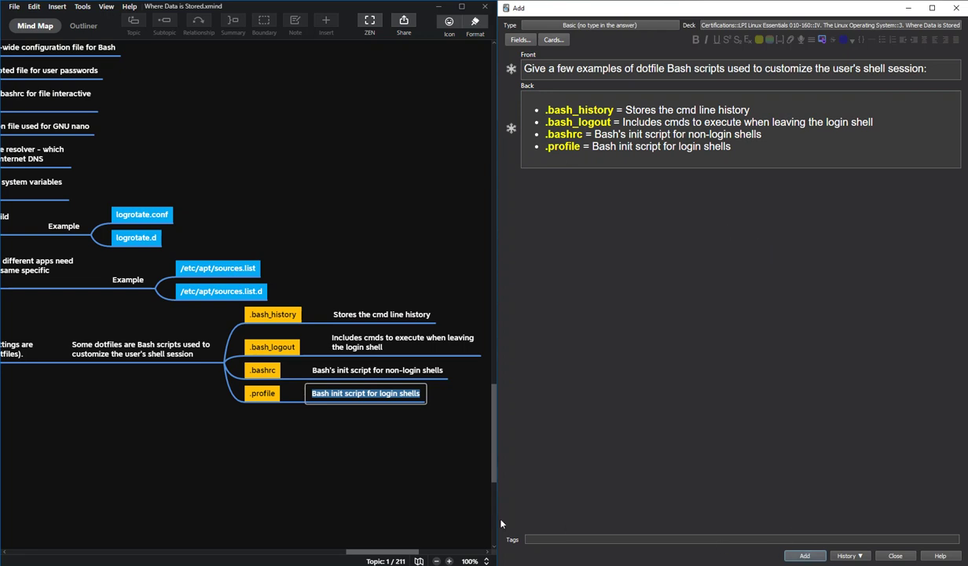
left_click(805, 556)
Examine the mind map's remaining branches at 50% zoom, from "Memory and Memory Types" down to "Where Kernels are stored"
left_click_drag(385, 552, 258, 542)
scroll(261, 359, "up", 10)
scroll(262, 361, "up", 3)
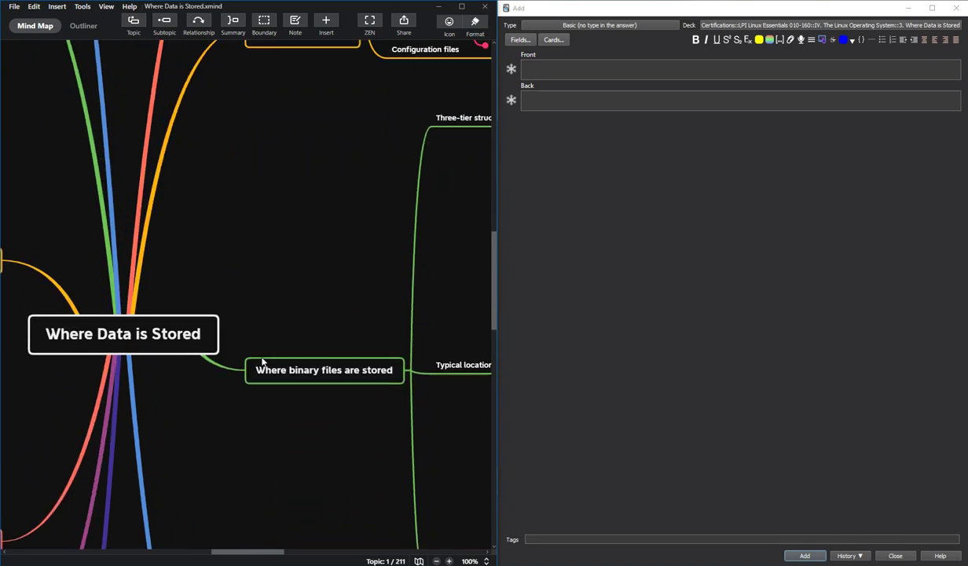
scroll(263, 361, "down", 5, "ctrl")
scroll(404, 416, "down", 5)
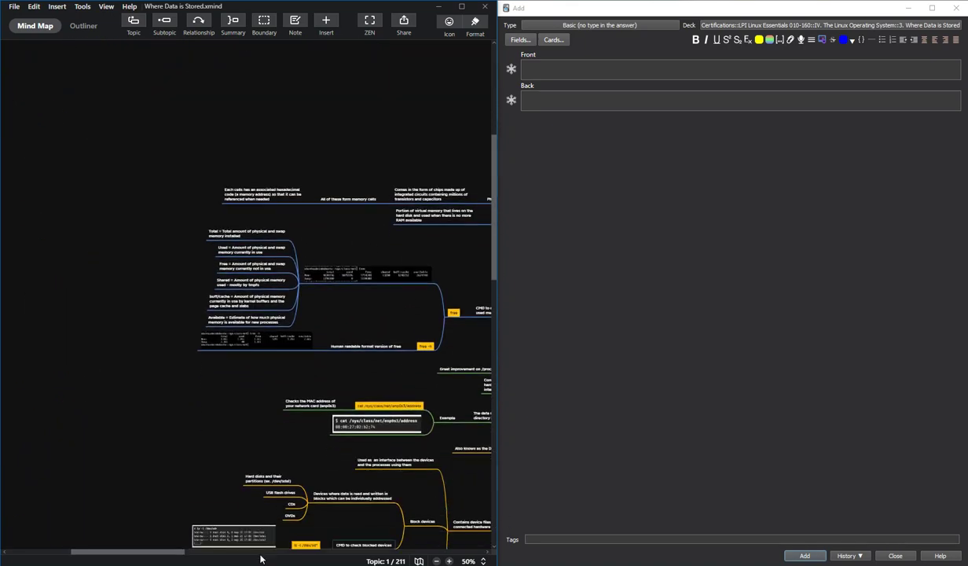
left_click_drag(179, 553, 241, 552)
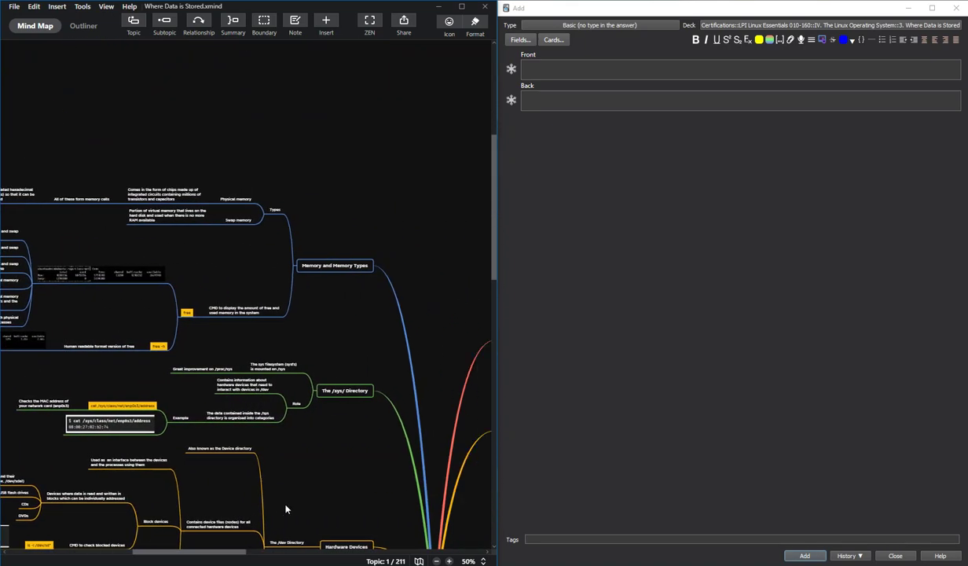
scroll(330, 479, "down", 5)
scroll(340, 471, "down", 6)
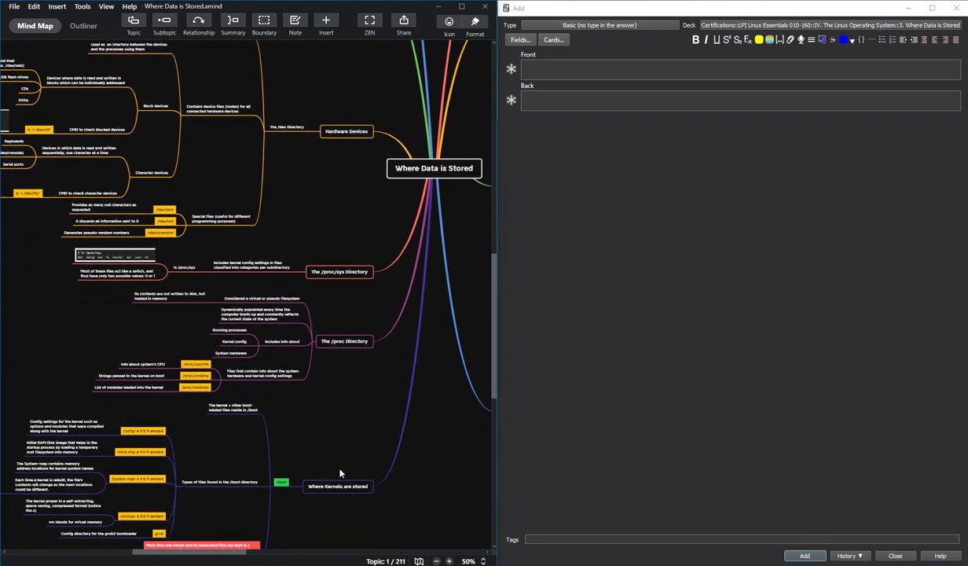
scroll(338, 466, "up", 5)
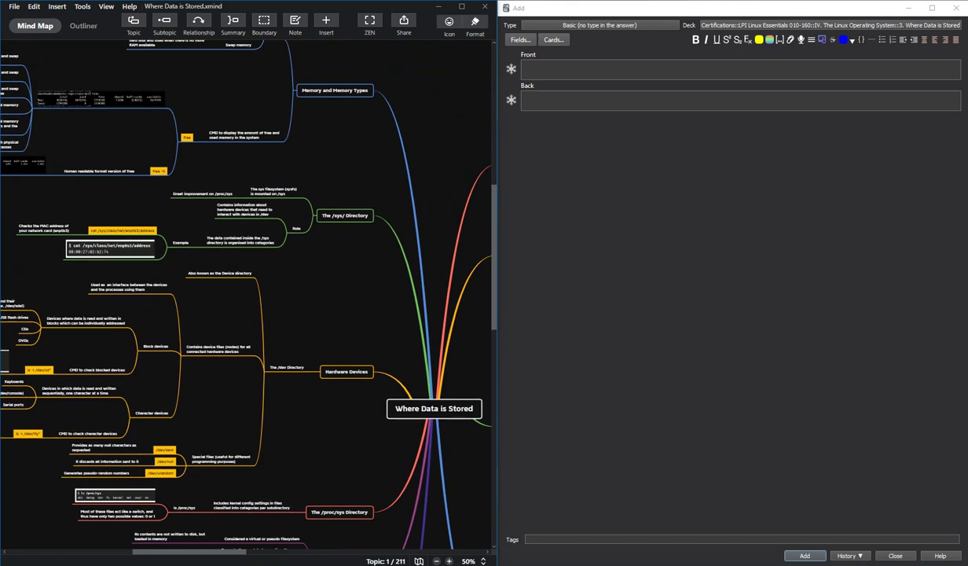
scroll(376, 274, "up", 3)
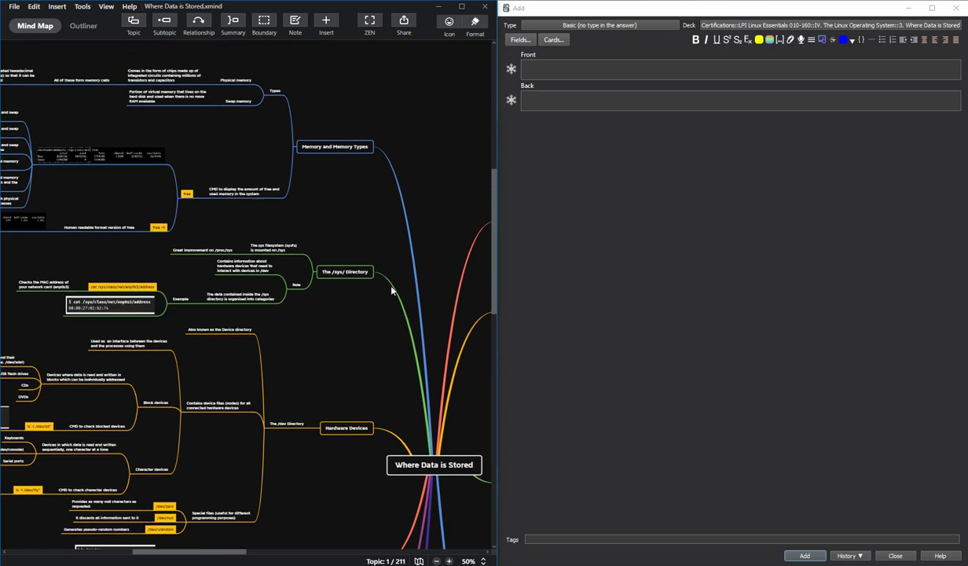
scroll(375, 275, "down", 1)
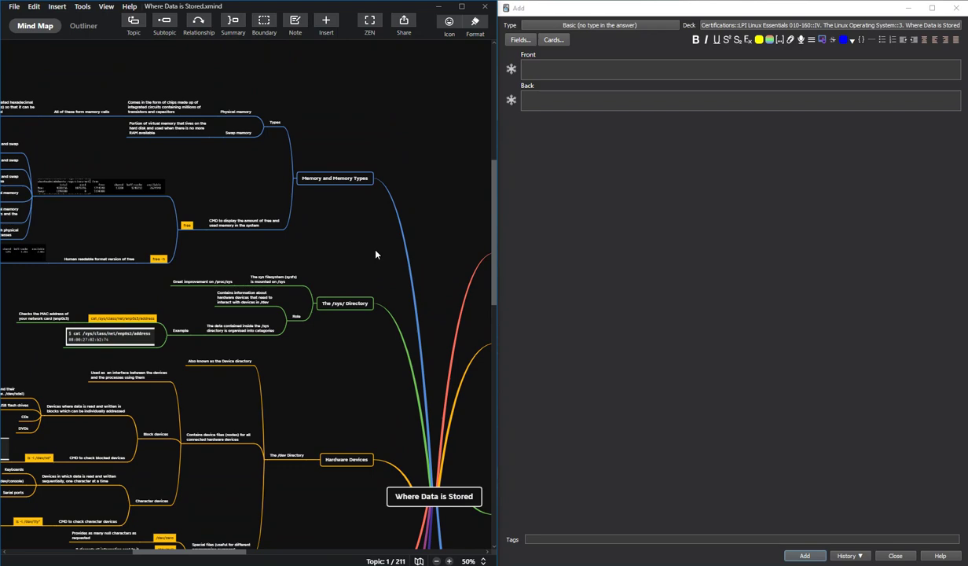
scroll(375, 254, "down", 3)
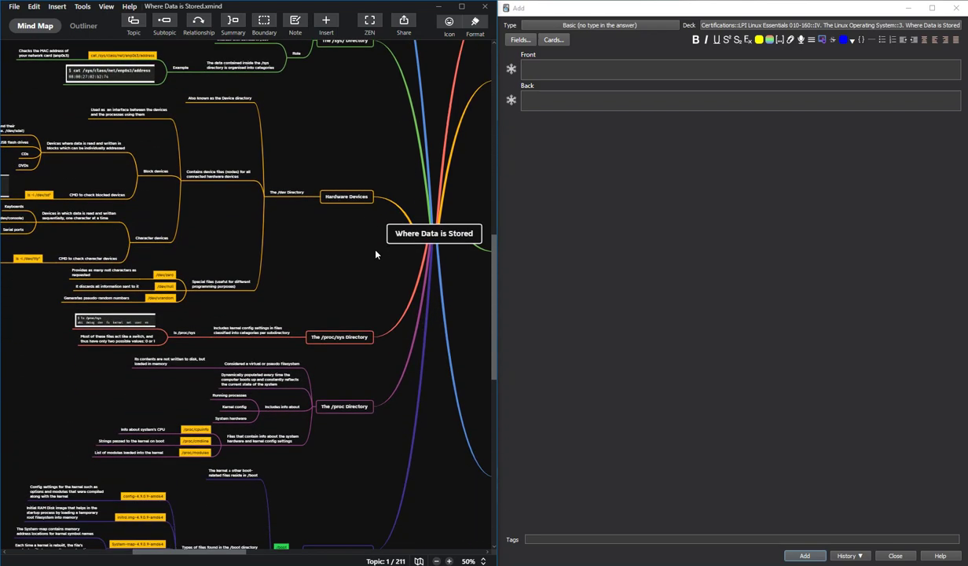
scroll(376, 254, "down", 2)
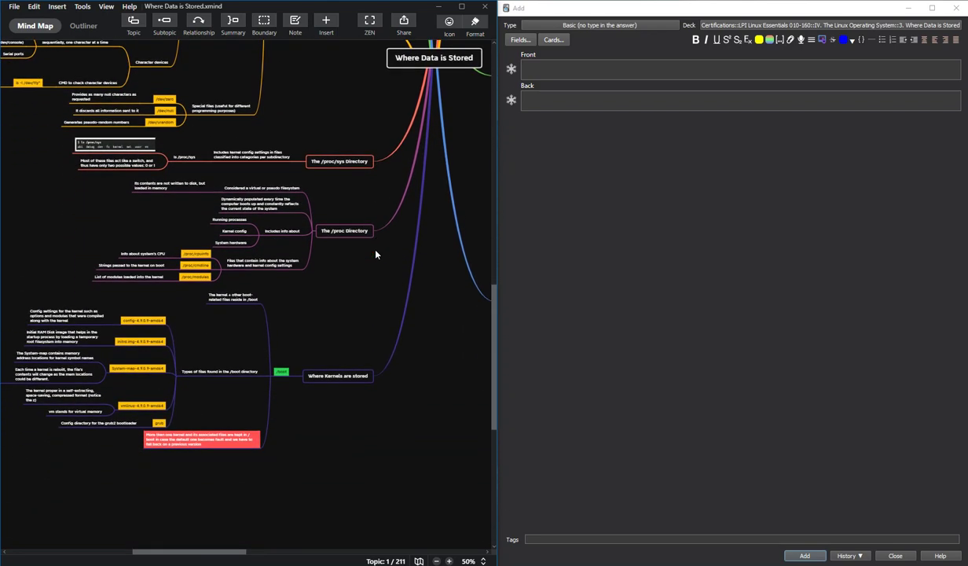
scroll(376, 254, "up", 4)
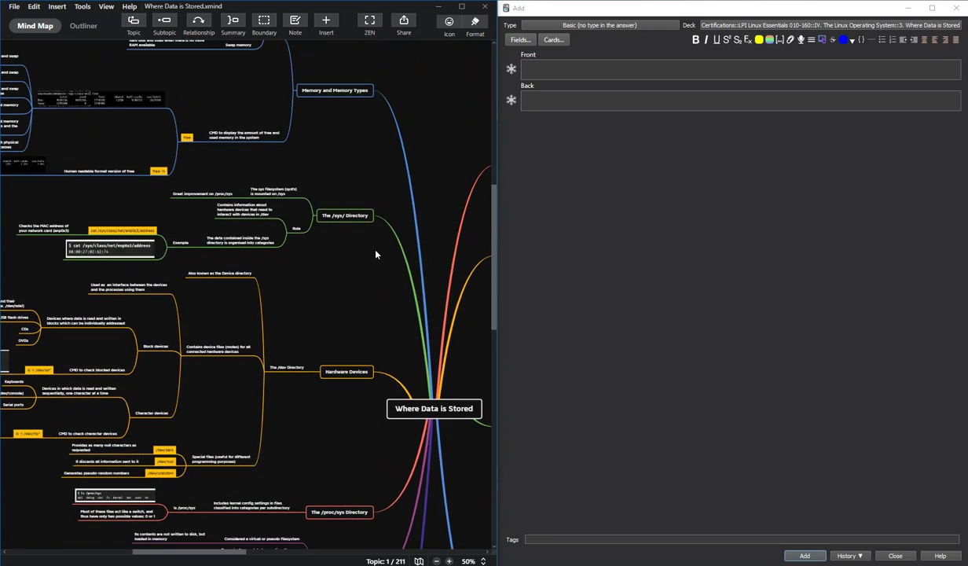
scroll(365, 155, "up", 1)
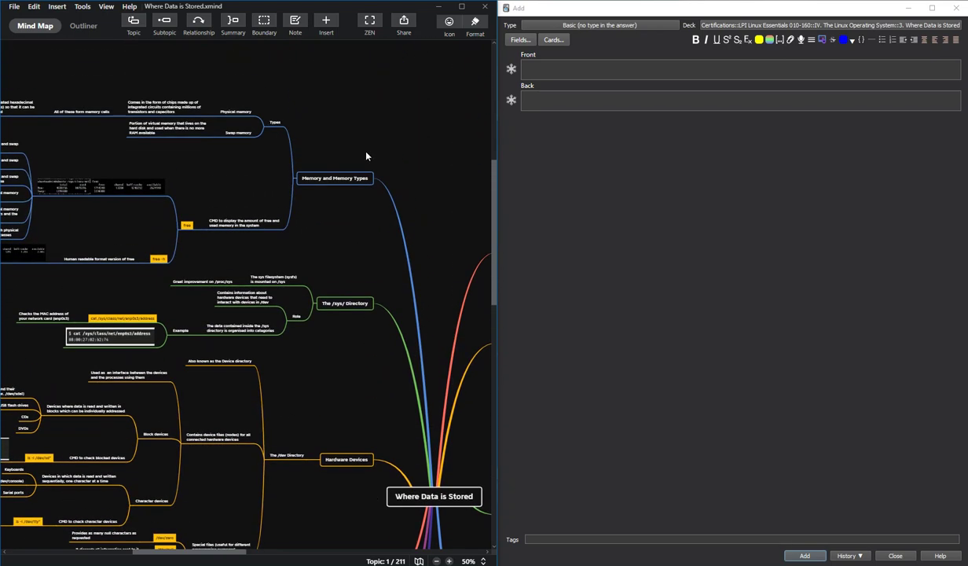
scroll(330, 476, "down", 4)
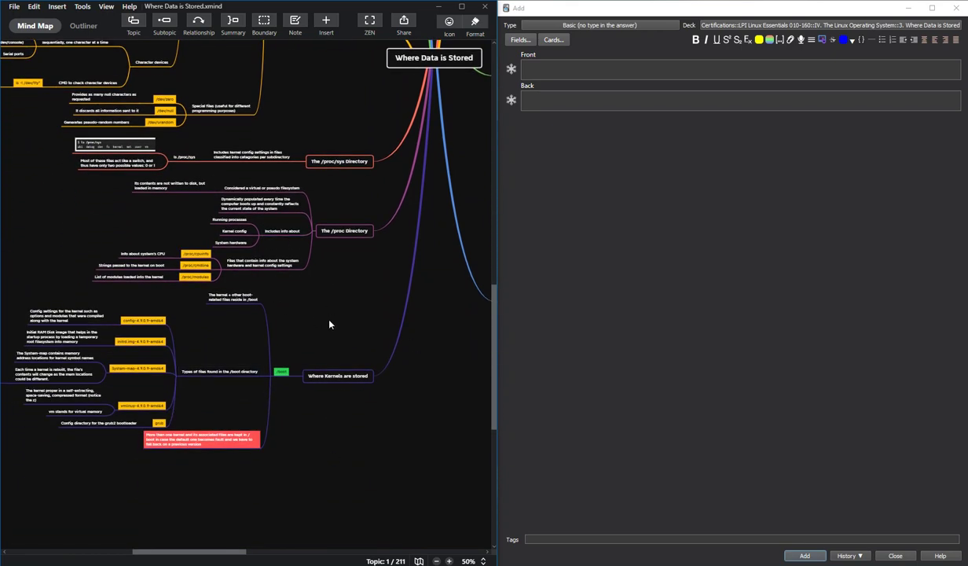
scroll(363, 318, "up", 5)
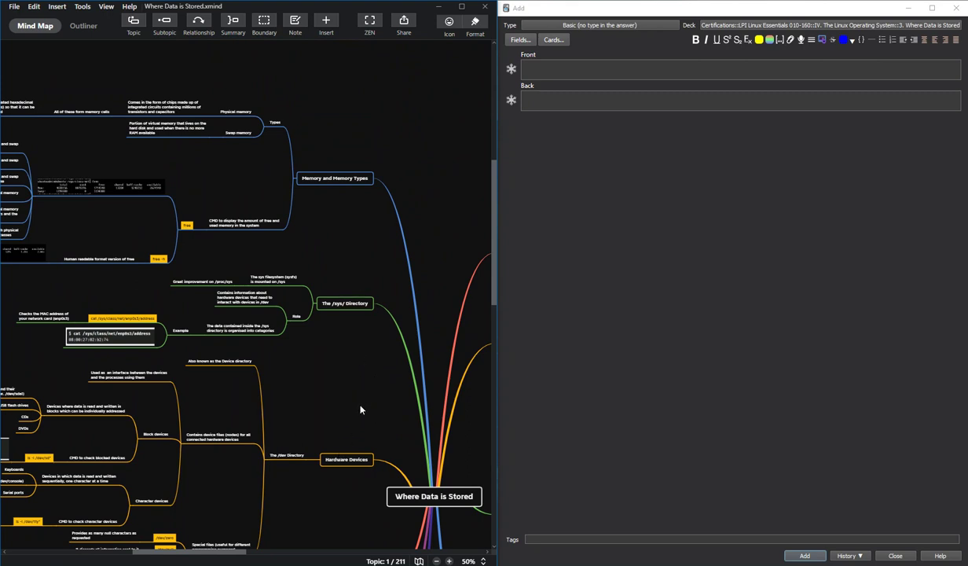
Close the card editor and sync the Anki collection, returning to the deck list
left_click(895, 555)
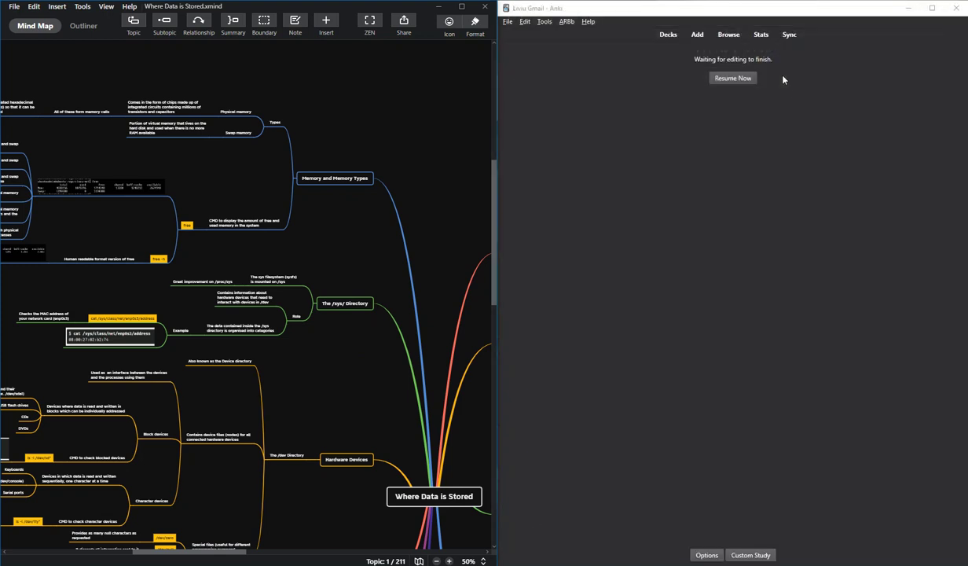
left_click(787, 35)
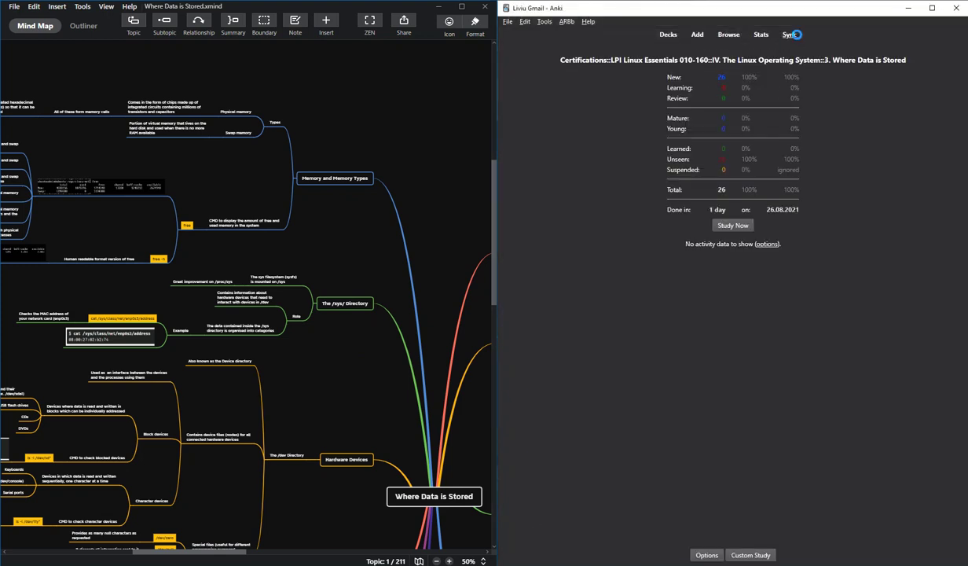
left_click(667, 35)
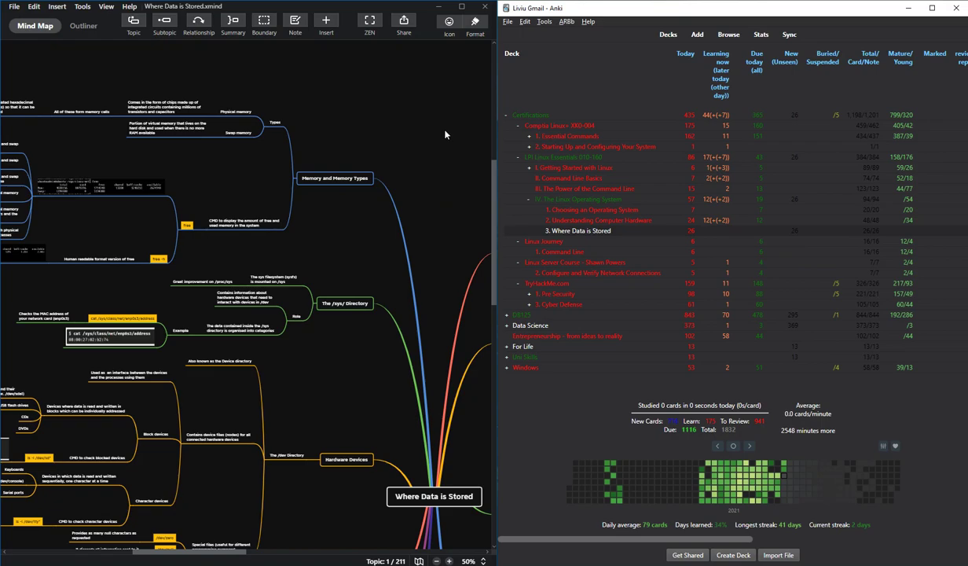
Maximize the mind map window and review the branches from "Memory and Memory Types" to "Where Kernels are stored"
left_click(460, 10)
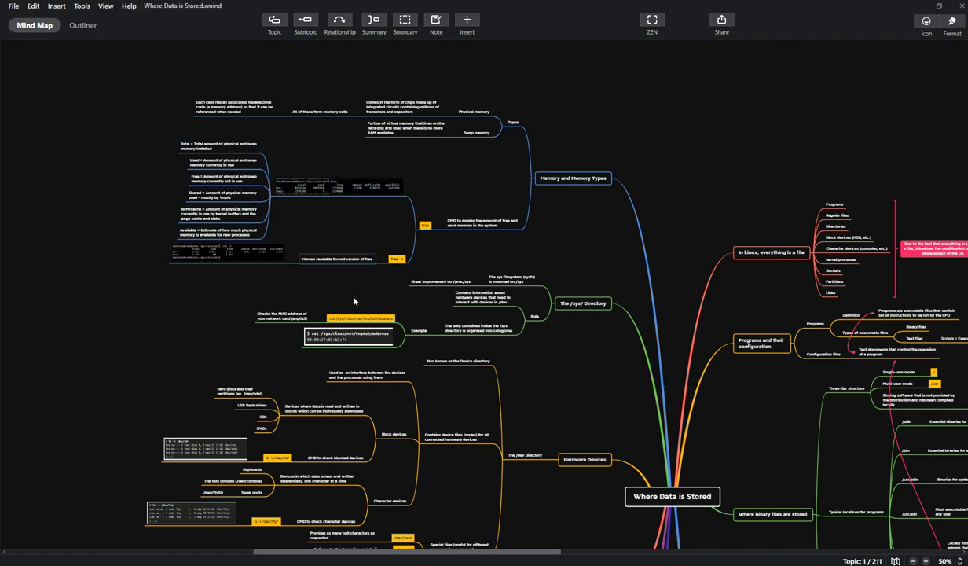
scroll(462, 303, "down", 1)
scroll(461, 302, "down", 5)
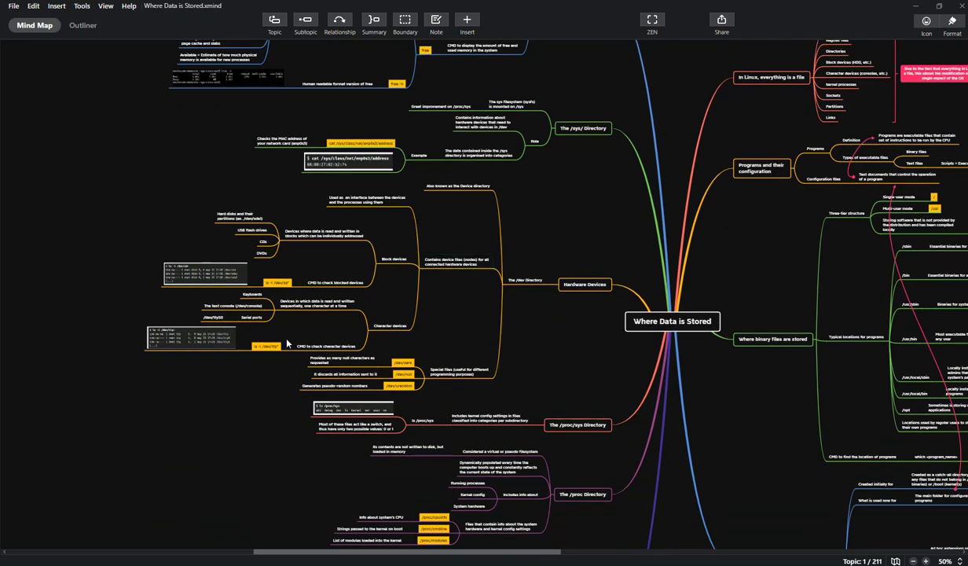
scroll(449, 296, "up", 5)
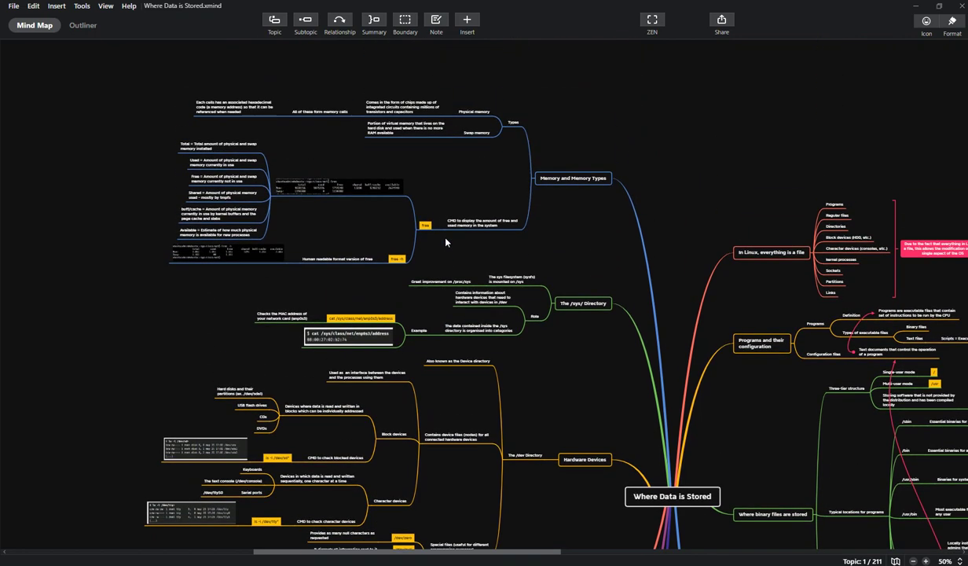
scroll(445, 242, "down", 5)
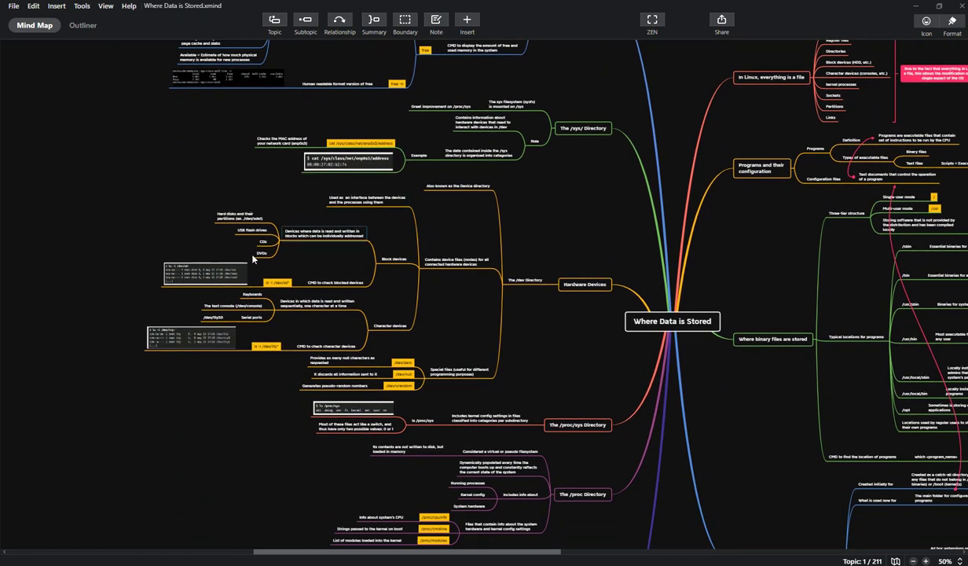
scroll(477, 218, "up", 3)
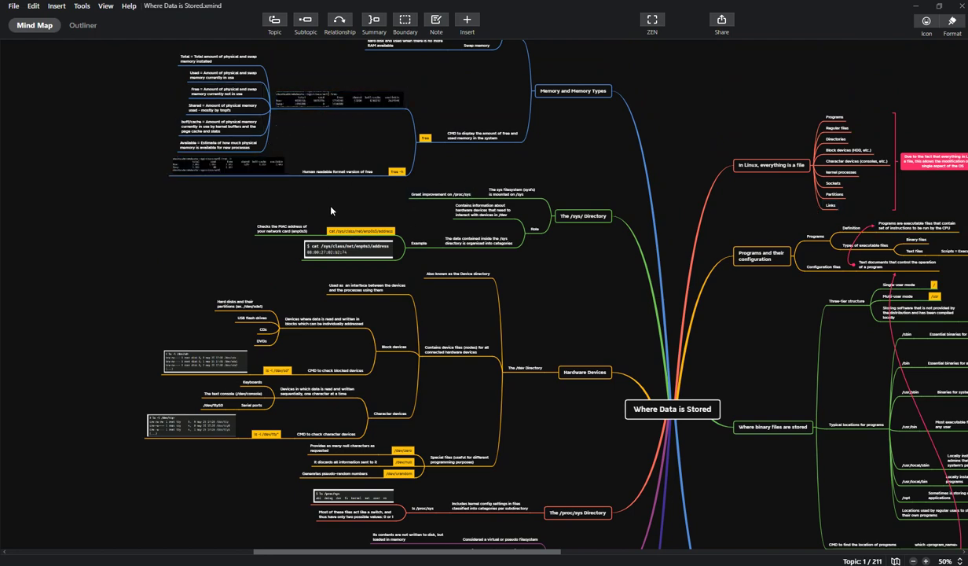
scroll(315, 220, "down", 2)
scroll(311, 234, "down", 8)
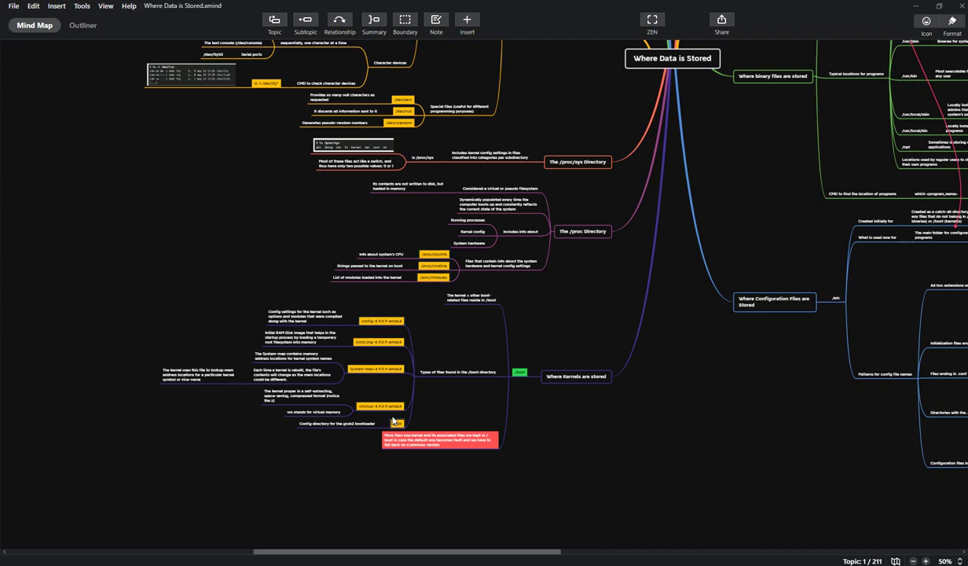
scroll(376, 241, "up", 3)
scroll(376, 242, "up", 6)
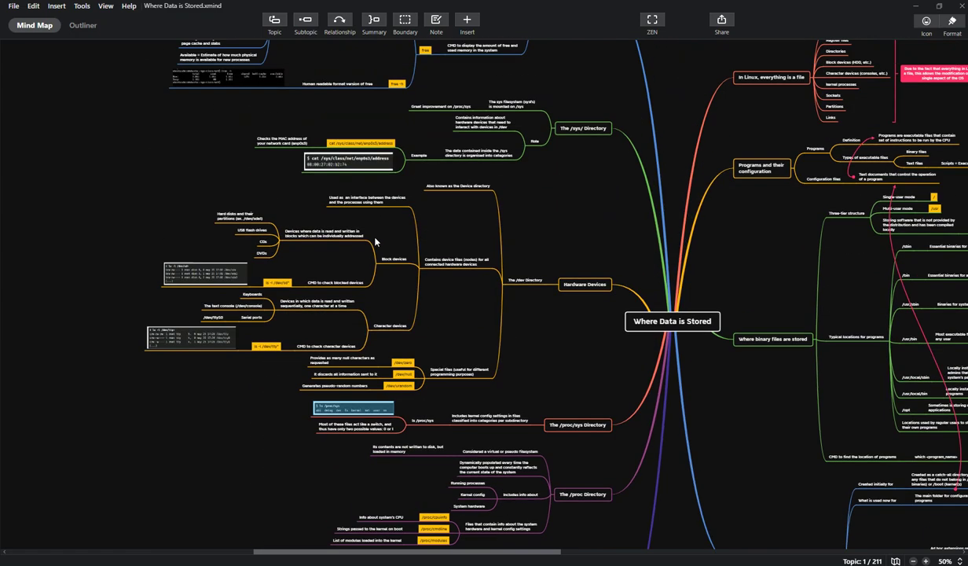
scroll(577, 224, "up", 6)
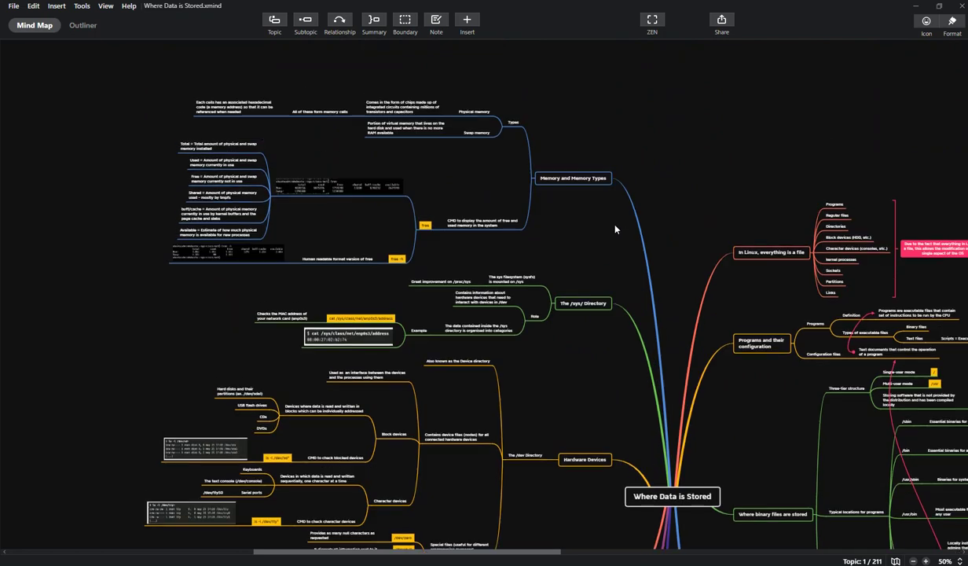